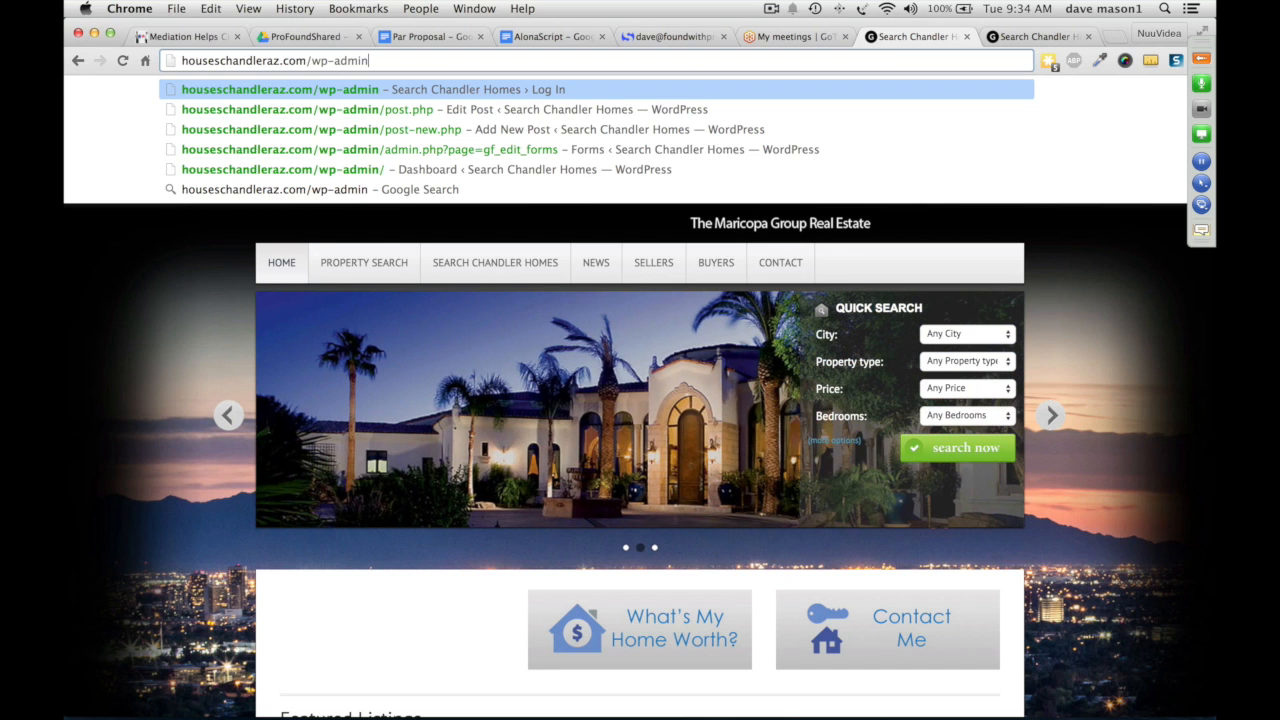
# - Open the WordPress admin dashboard at houseschandleraz.com/wp-admin and view the options for Posts and Pages
pyautogui.press('Return')
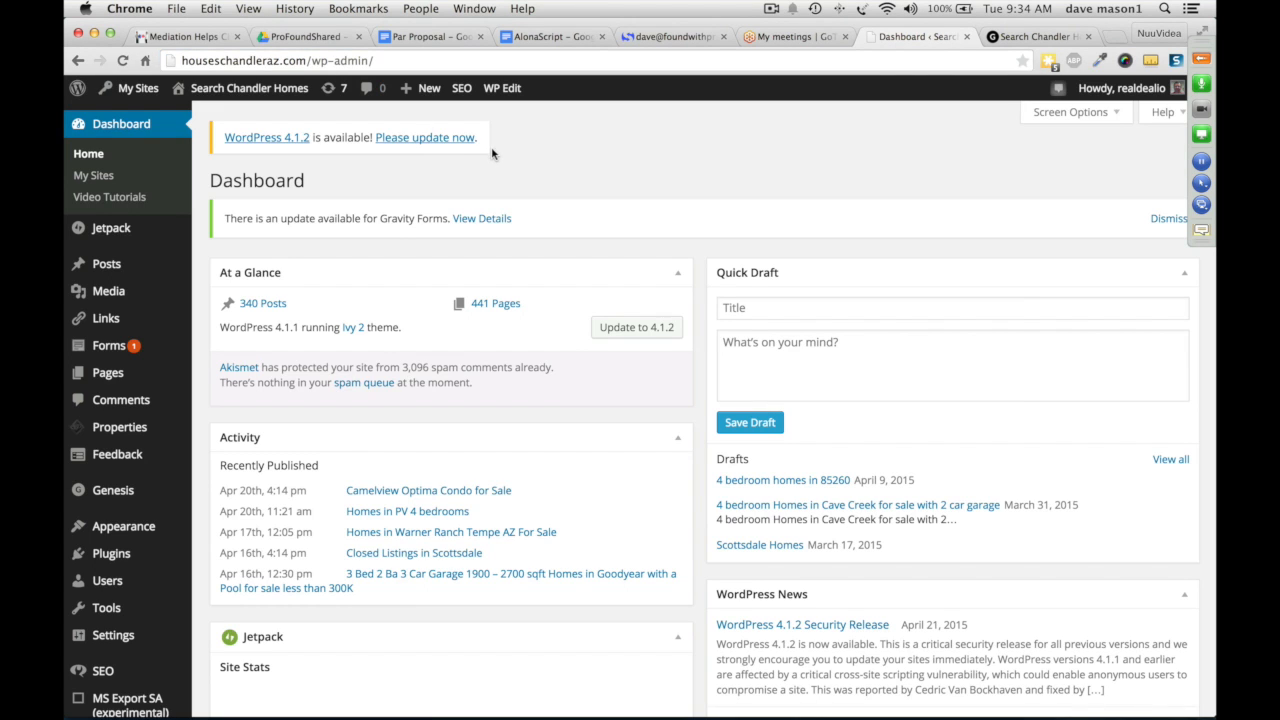
pyautogui.moveTo(106, 124)
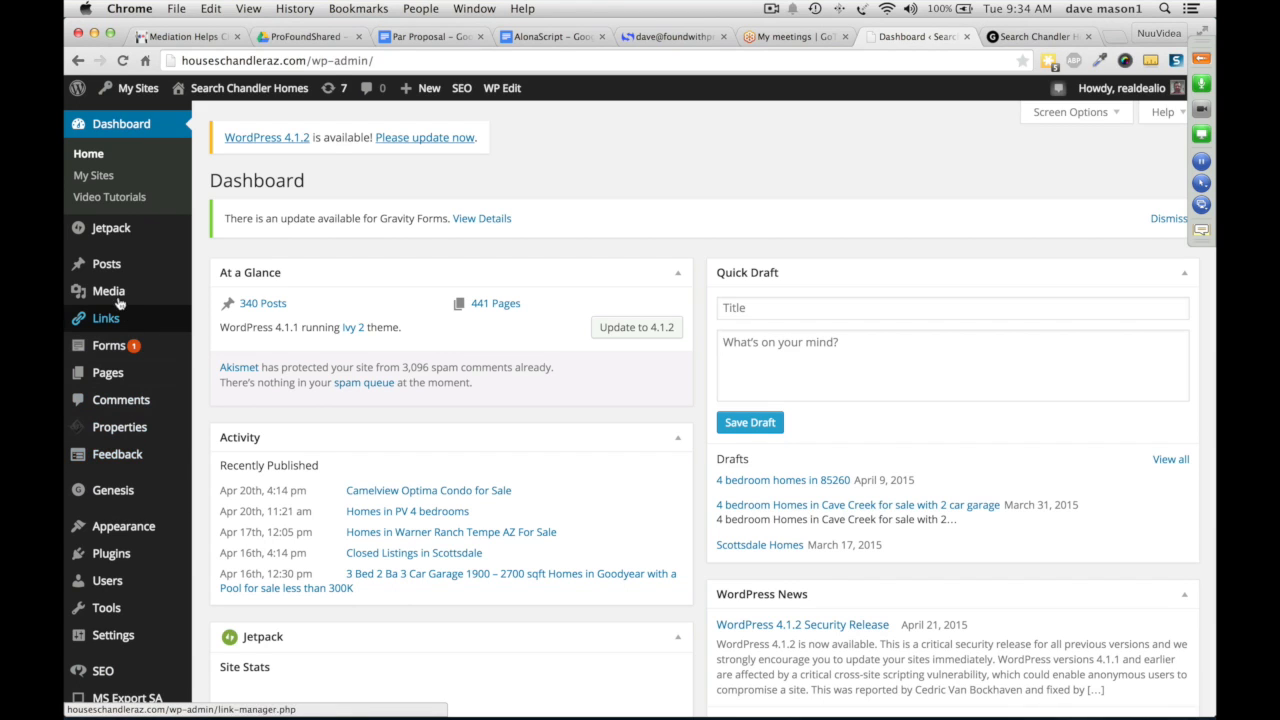
pyautogui.moveTo(108, 266)
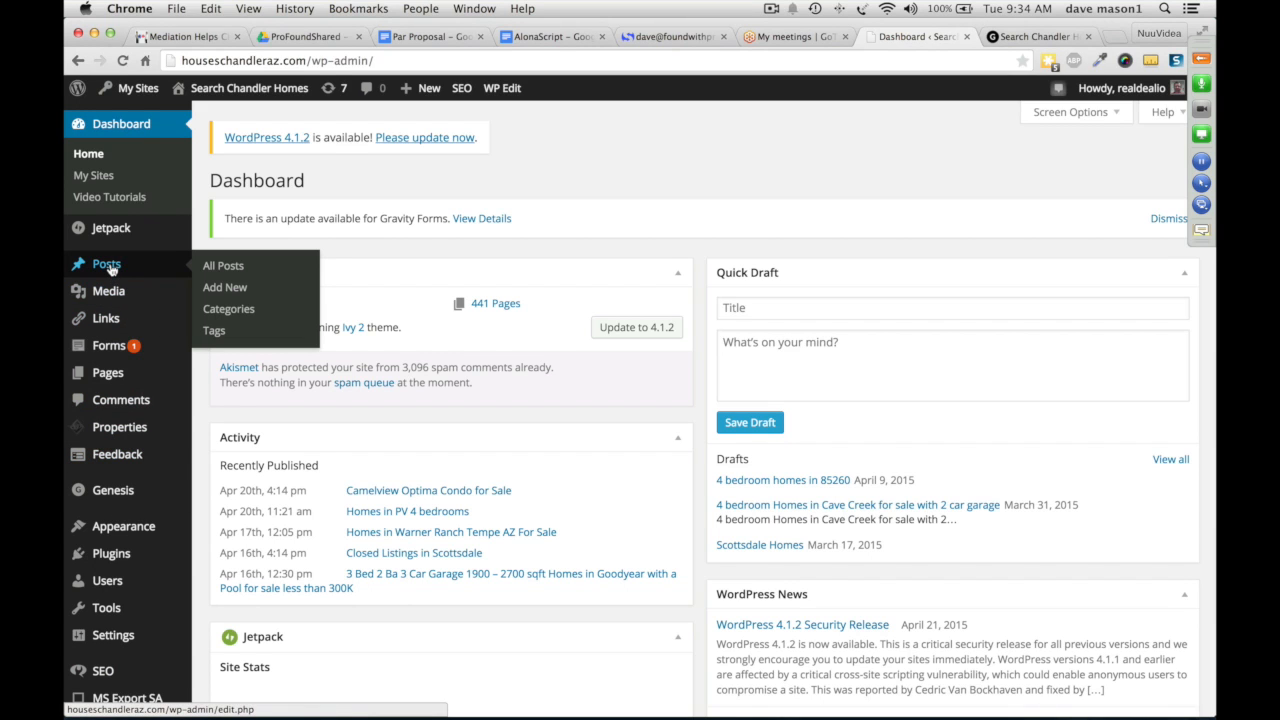
pyautogui.moveTo(112, 380)
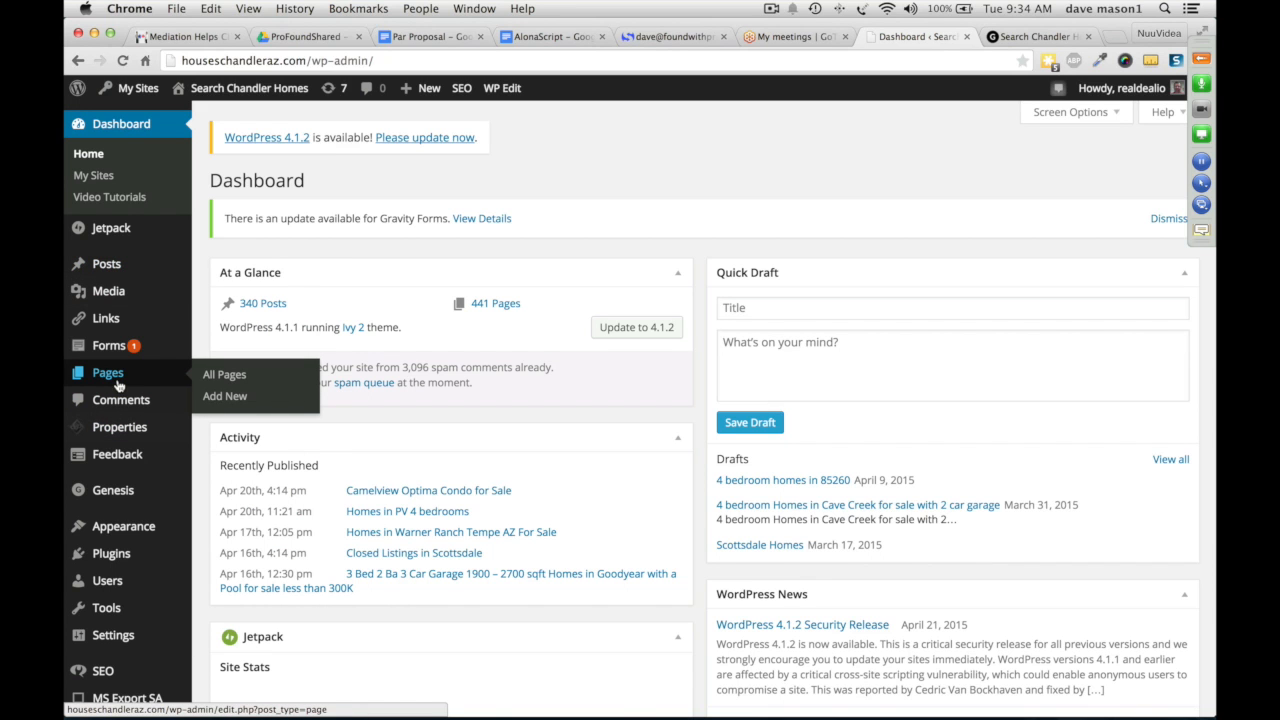
# - View the live site's Sellers page and its News page to compare a static page with a list of blog posts
pyautogui.click(1039, 38)
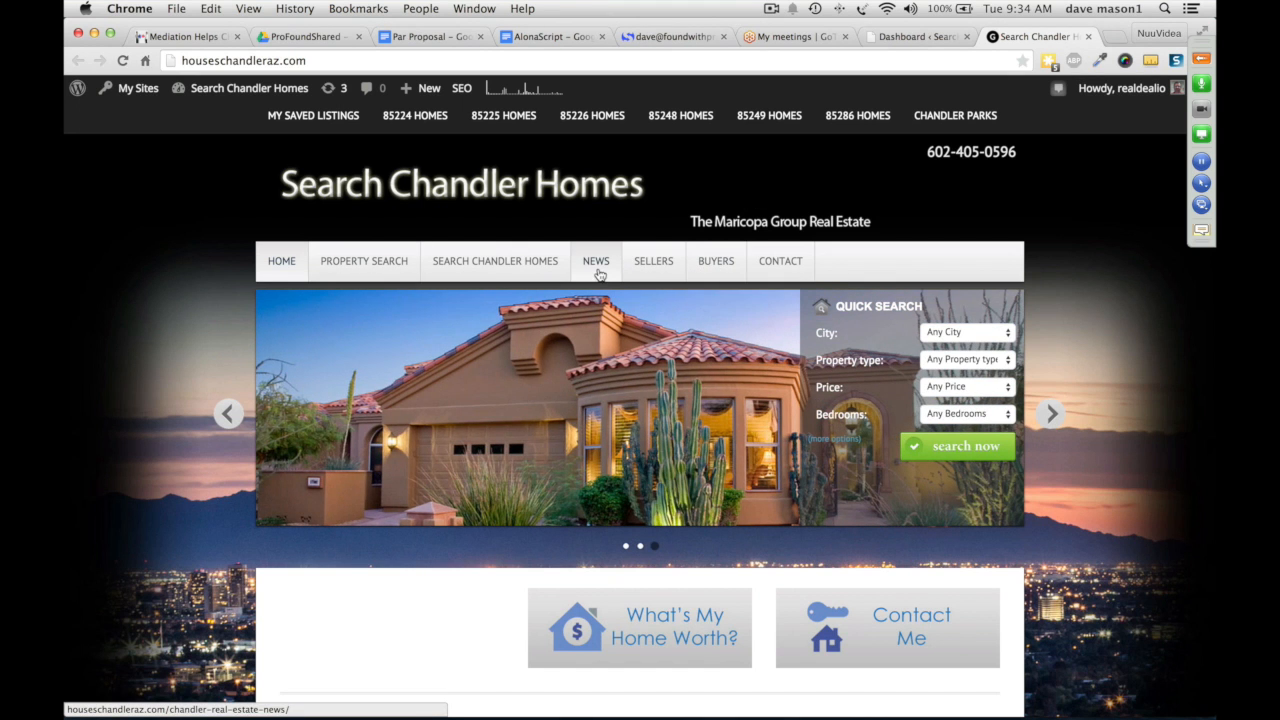
pyautogui.click(655, 264)
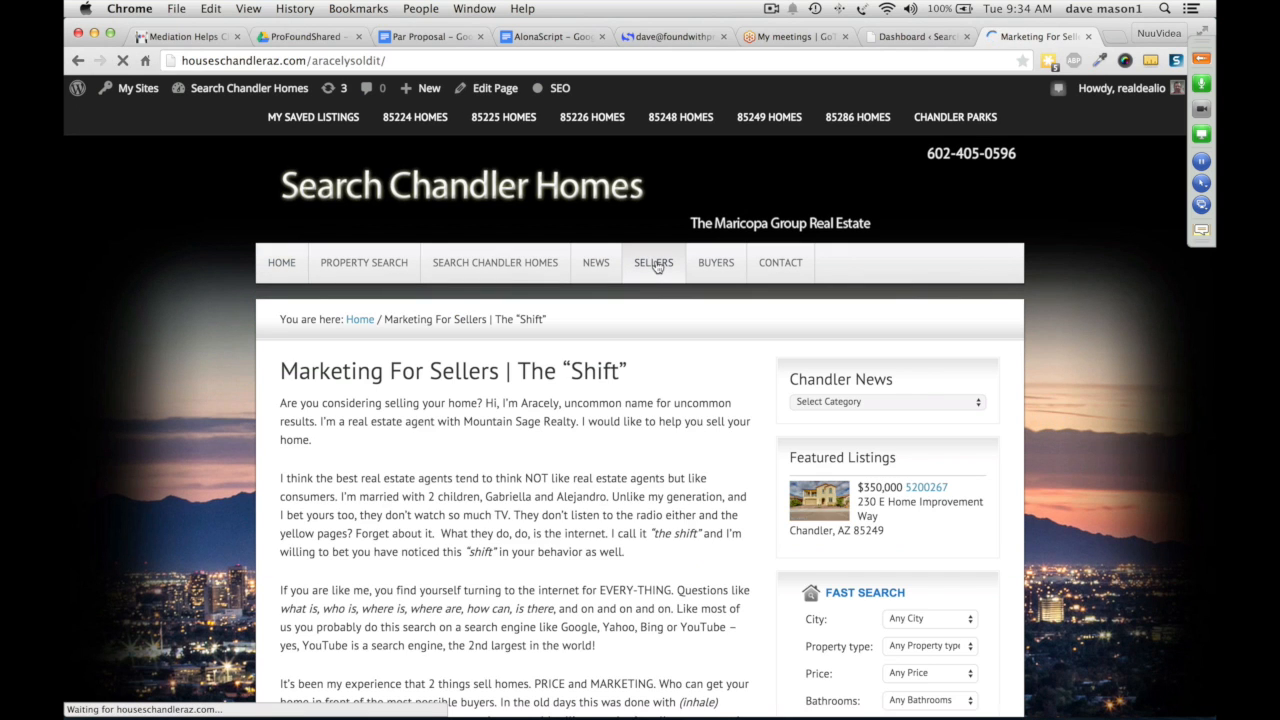
pyautogui.scroll(-5, 612, 488)
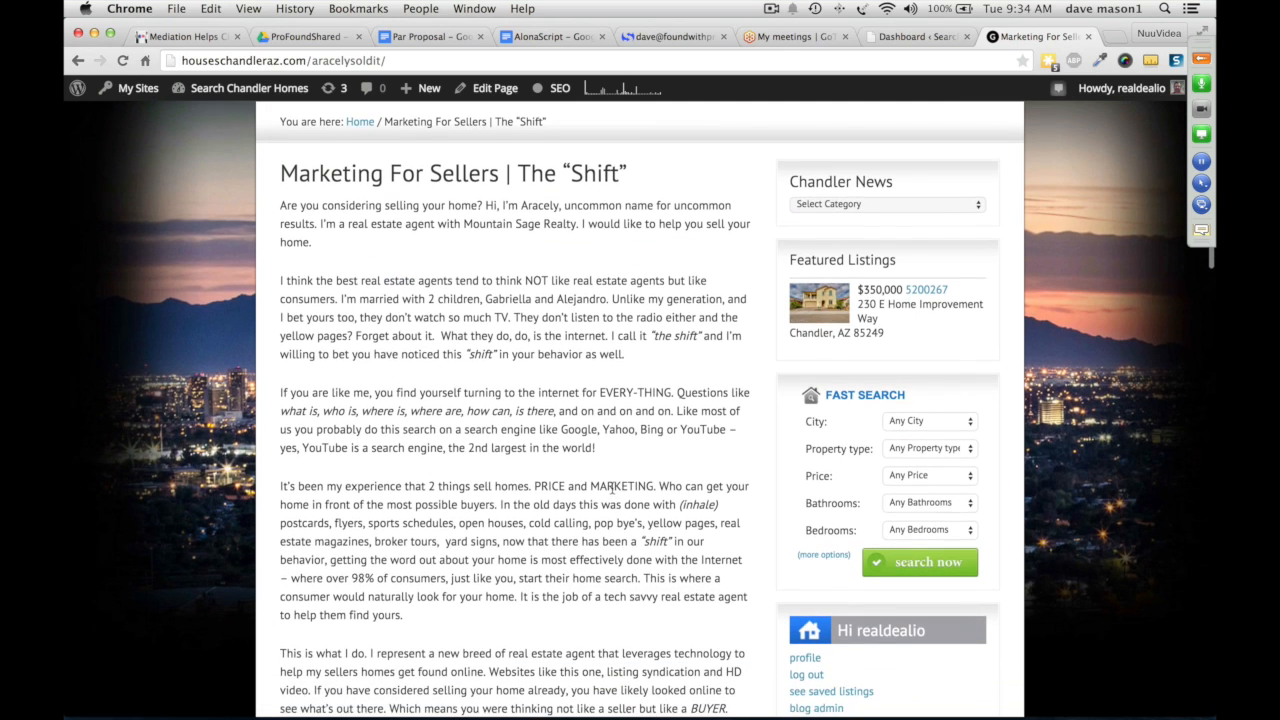
pyautogui.scroll(5, 612, 488)
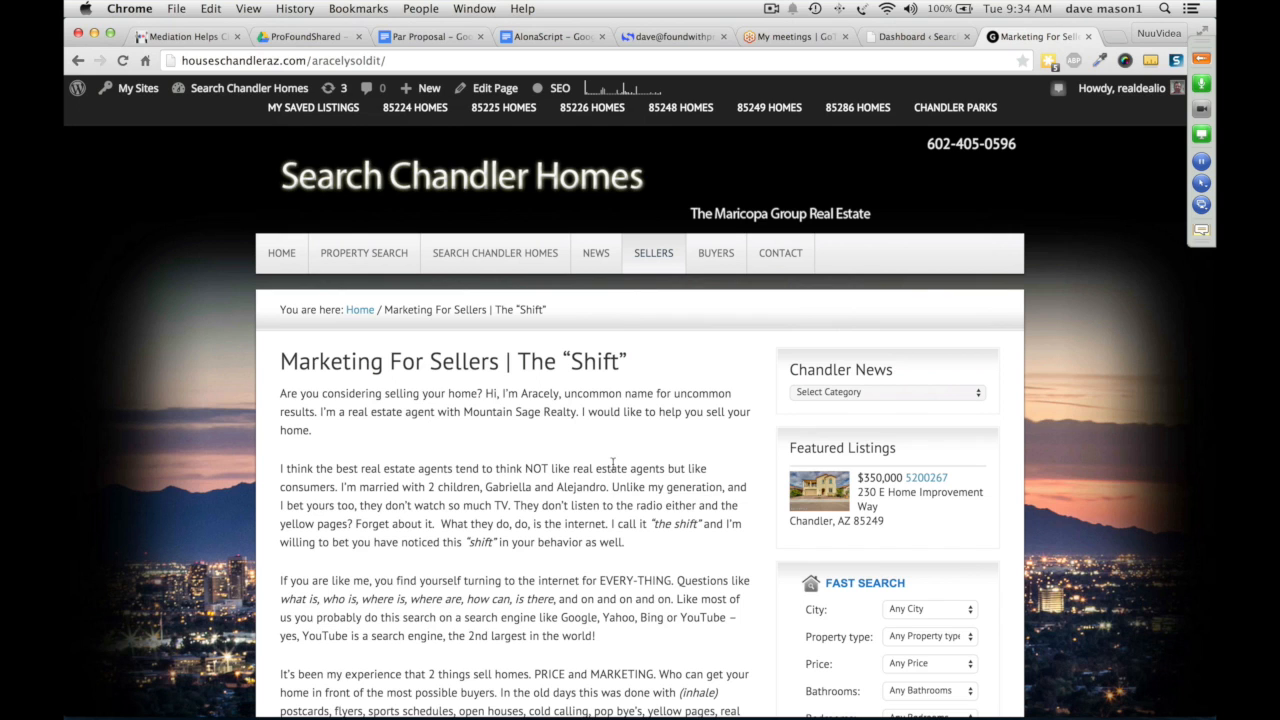
pyautogui.click(597, 256)
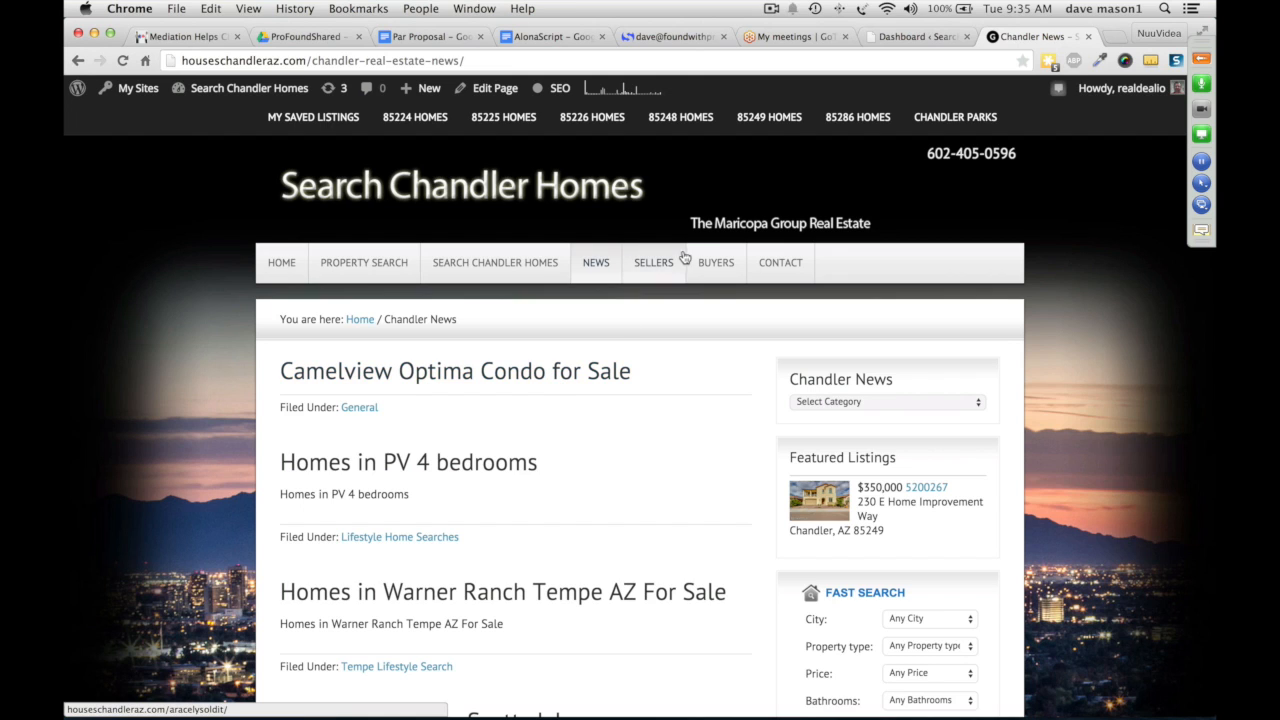
# - Open the new post editor and the new page editor from the dashboard, and examine the settings of the blank page
pyautogui.click(916, 38)
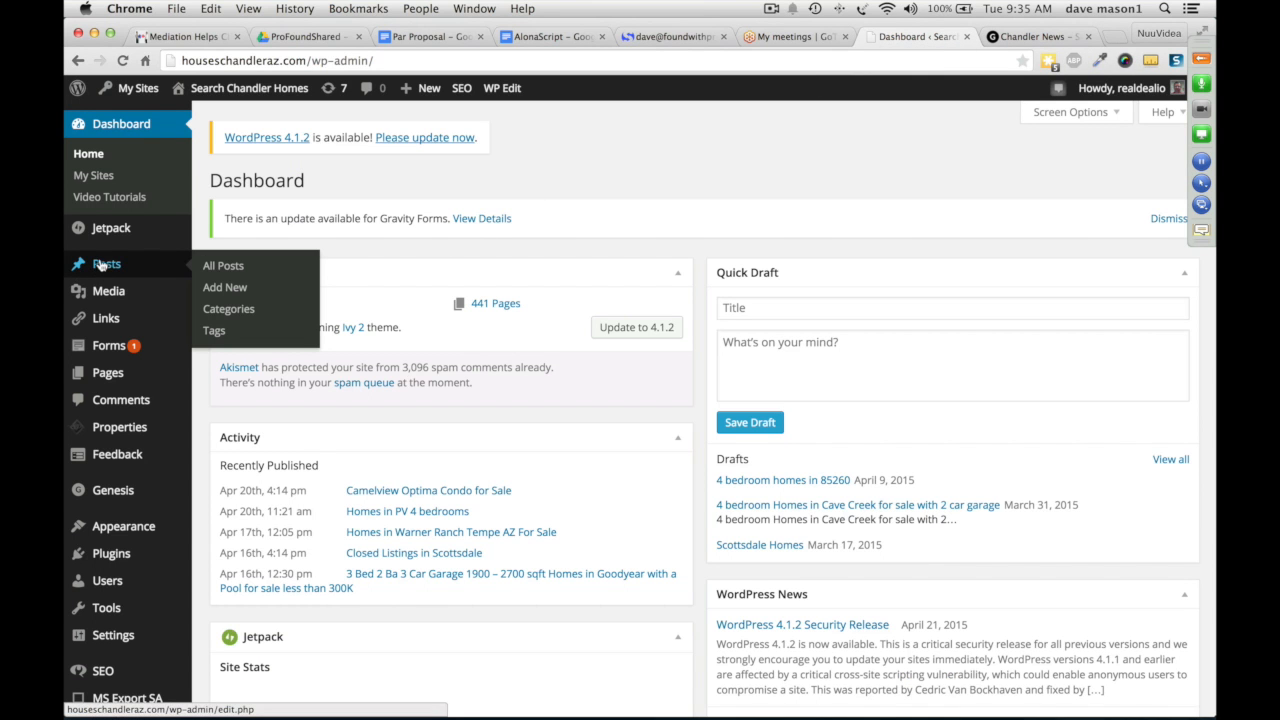
pyautogui.click(226, 288)
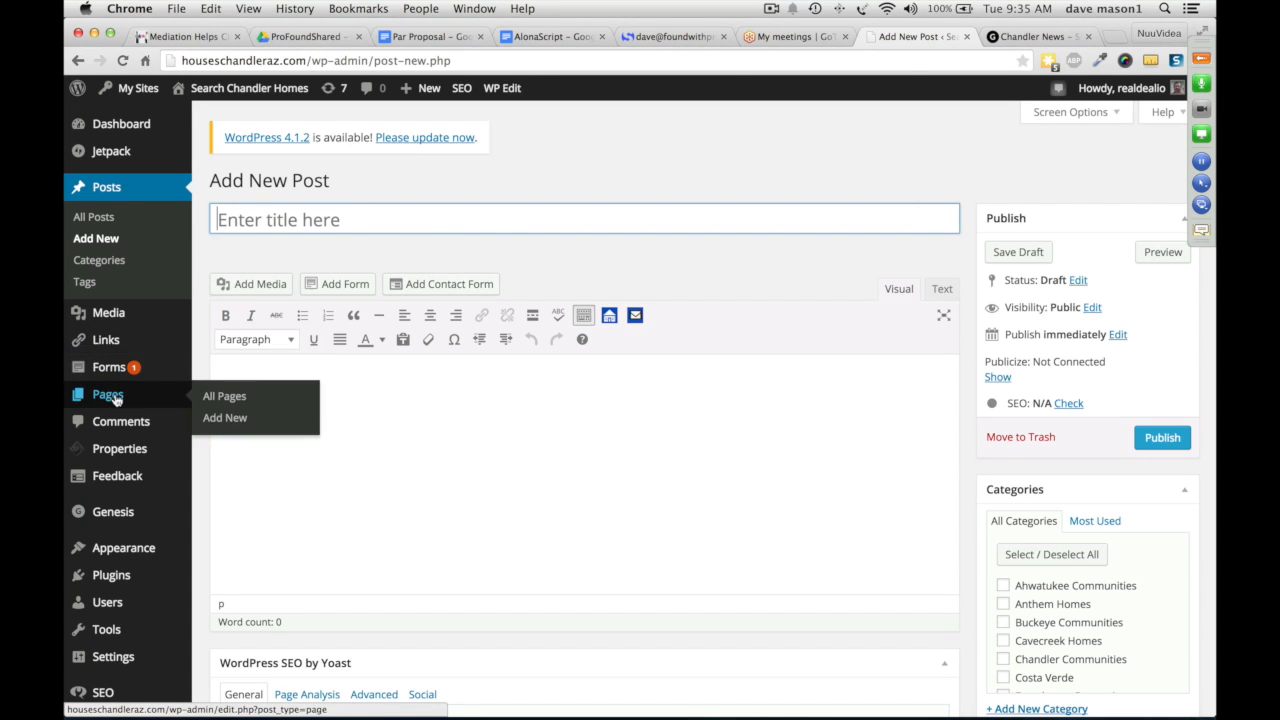
pyautogui.click(233, 420)
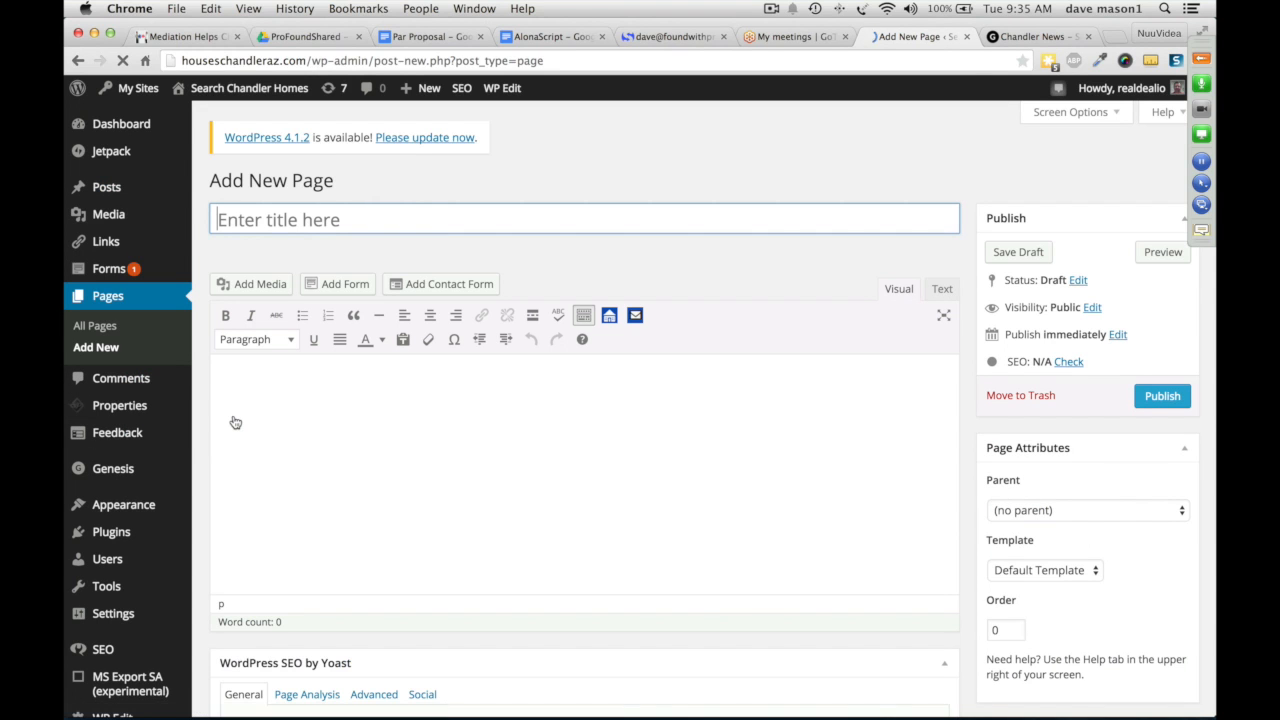
pyautogui.scroll(-1, 1052, 430)
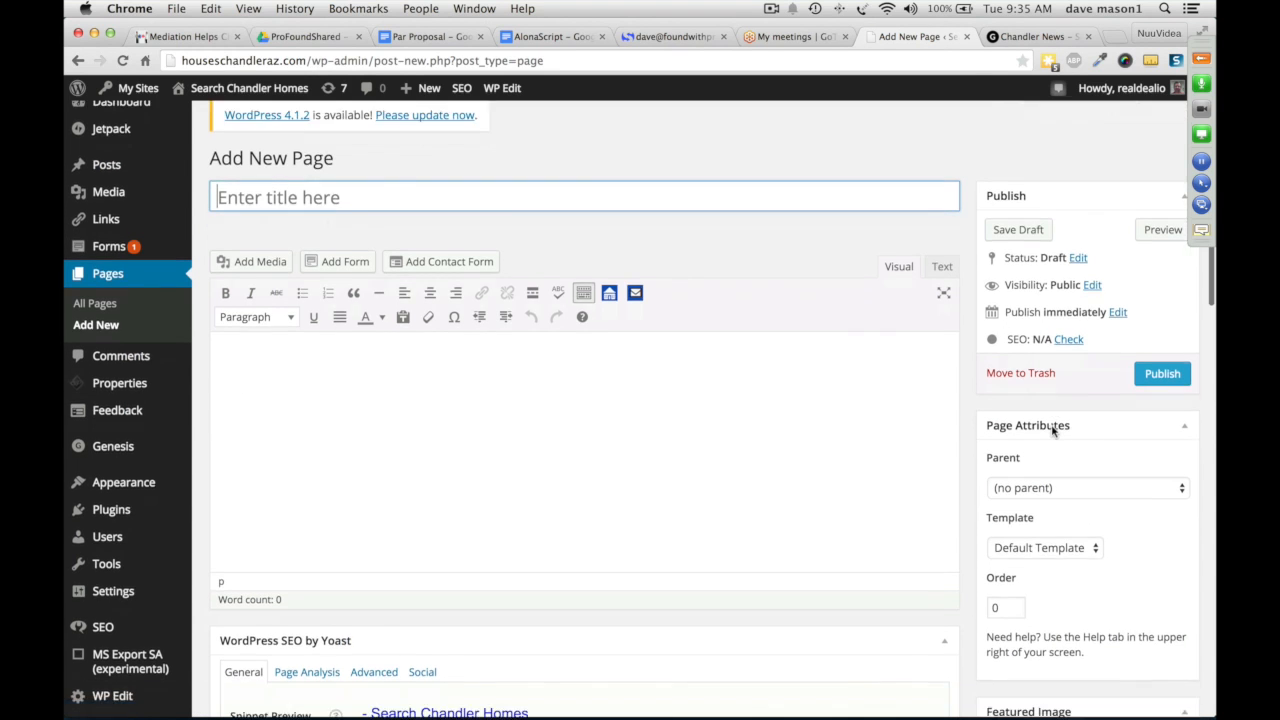
pyautogui.scroll(-5, 1052, 430)
pyautogui.scroll(5, 1052, 430)
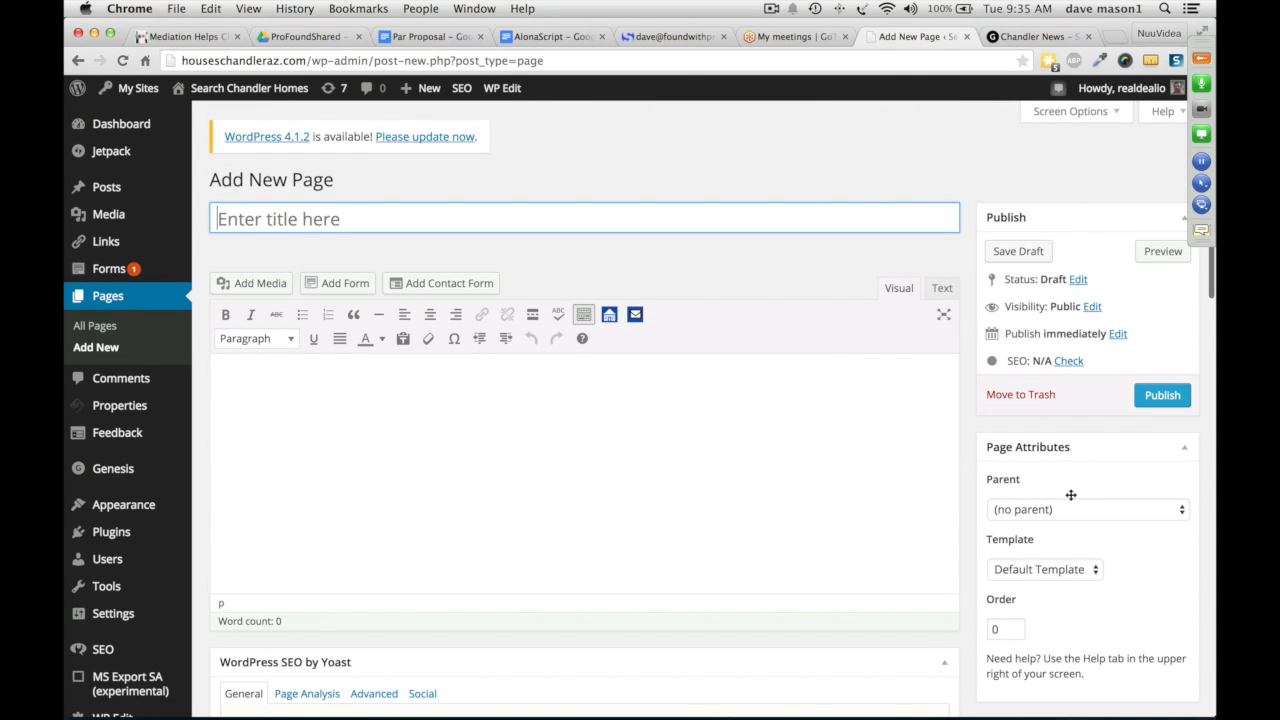
pyautogui.scroll(1, 1095, 570)
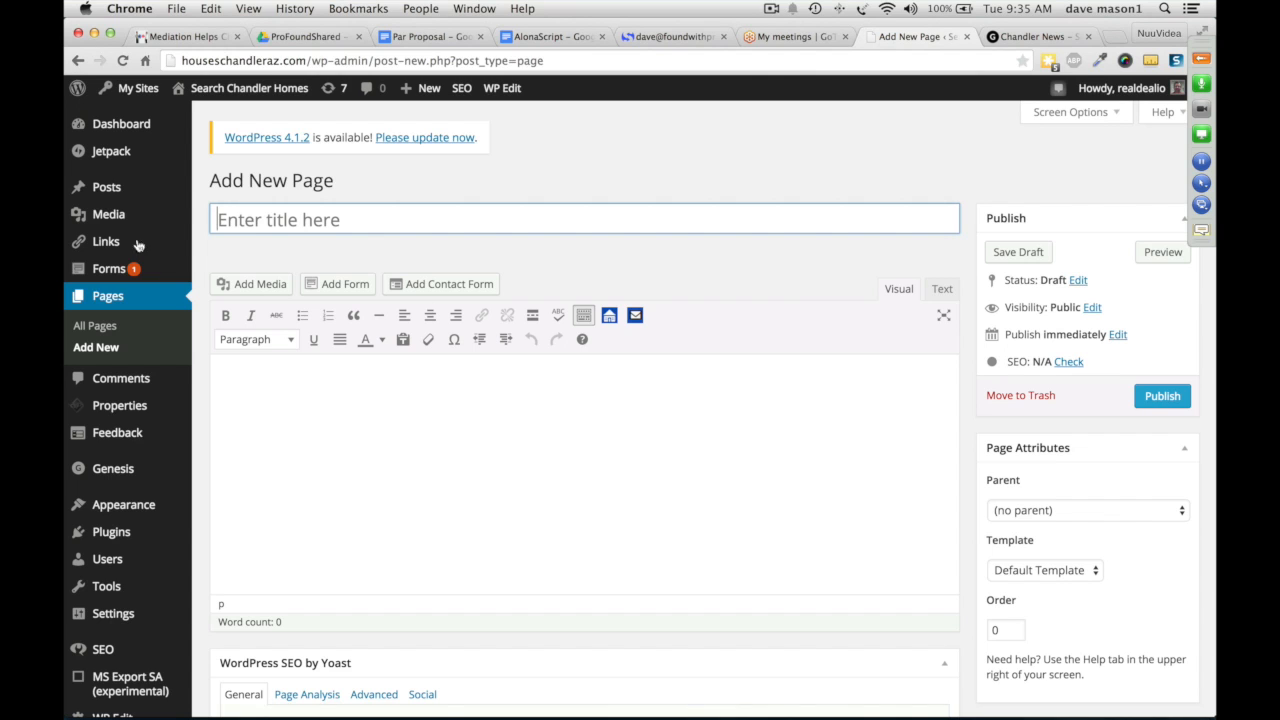
# - Start a new post and review its Categories and Tags sections
pyautogui.moveTo(107, 193)
pyautogui.click(224, 211)
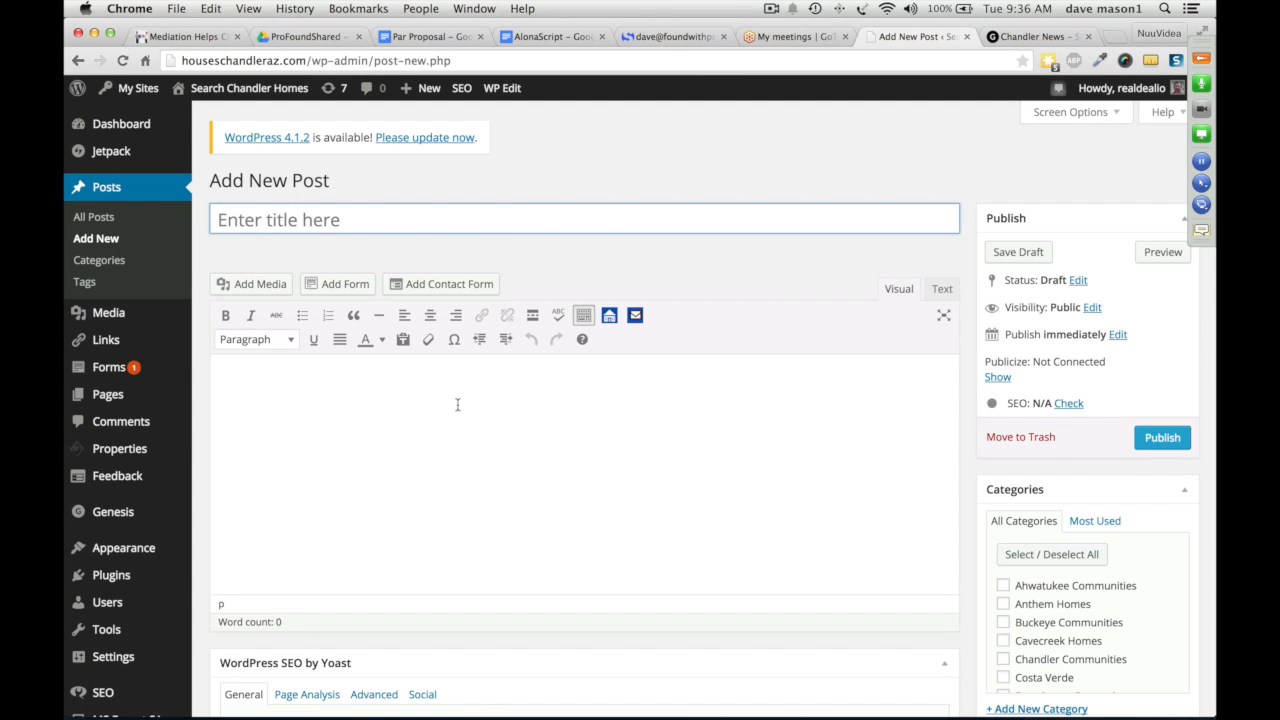
pyautogui.scroll(-6, 1049, 449)
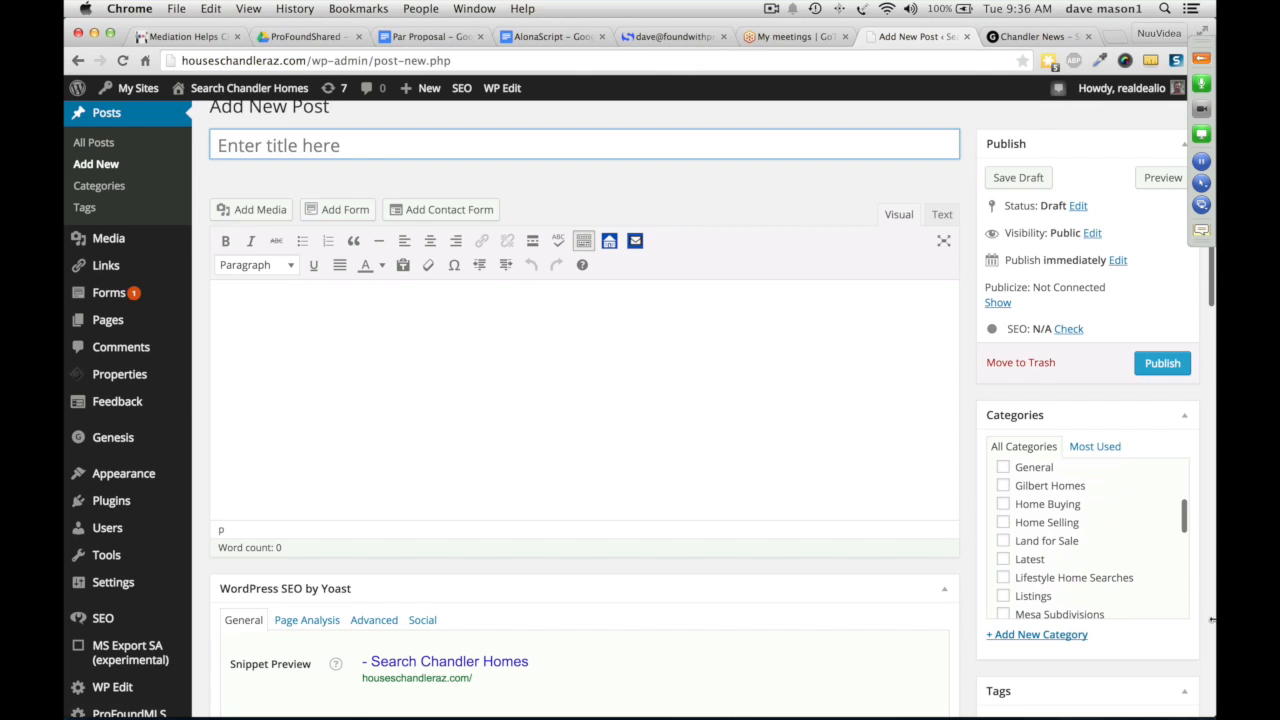
pyautogui.scroll(-6, 1200, 614)
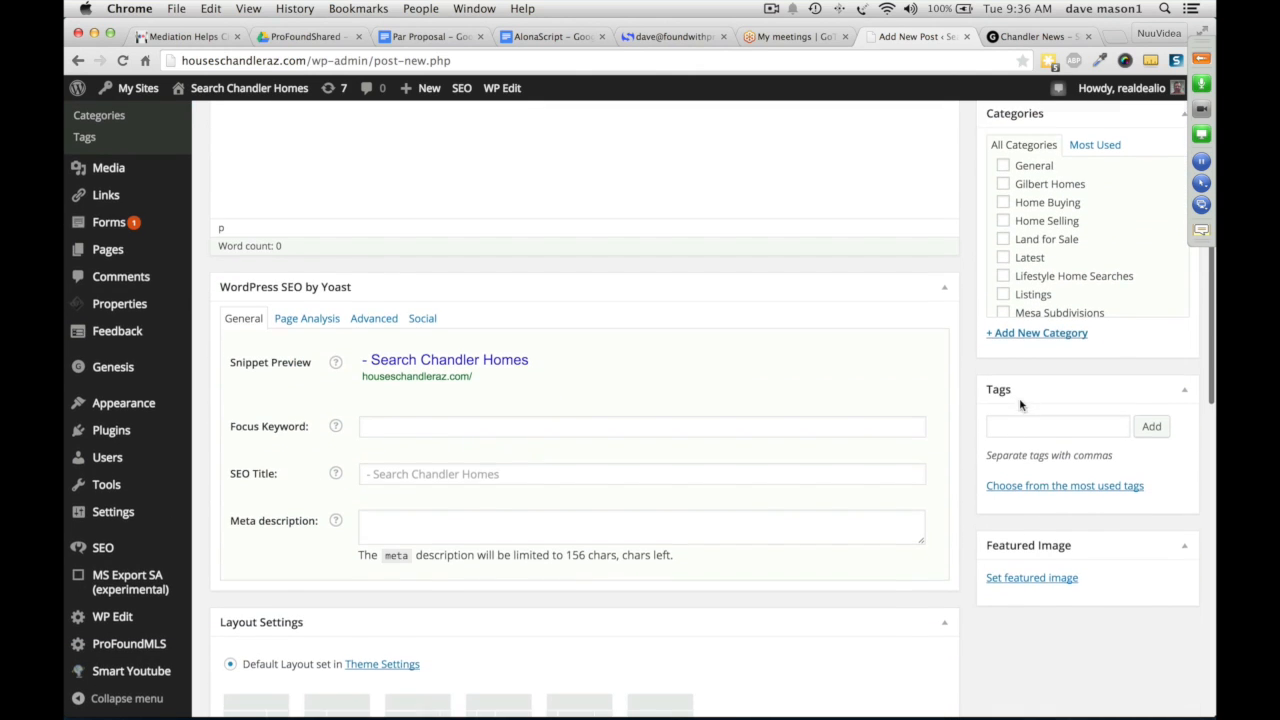
pyautogui.scroll(2, 1020, 404)
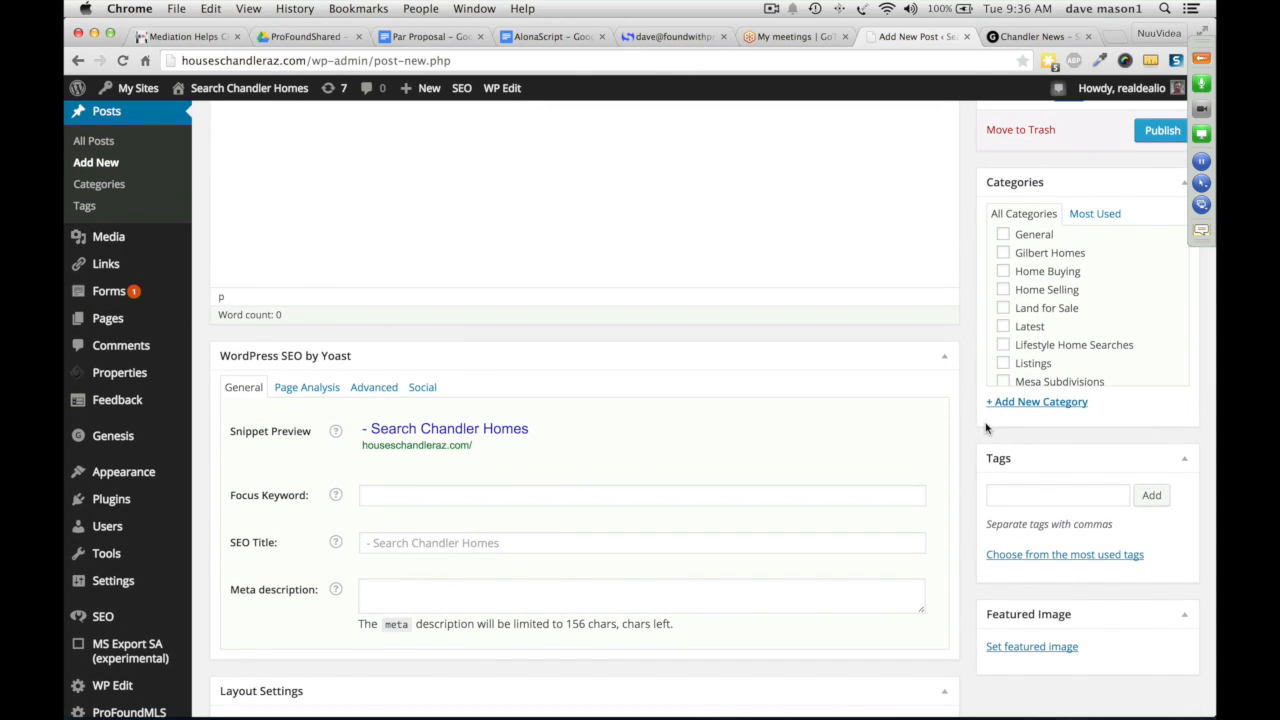
pyautogui.scroll(7, 985, 428)
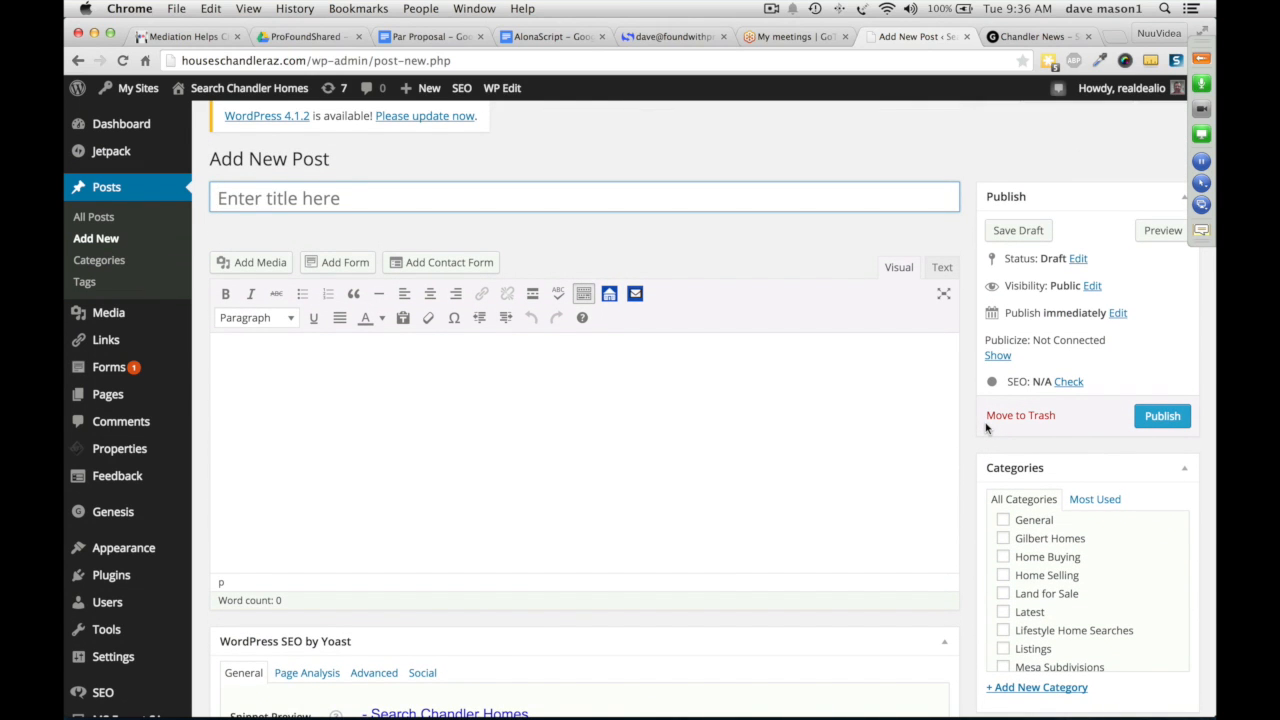
# - Check the attendee list in the GoToMeeting control panel and collapse the panel again
pyautogui.click(1203, 58)
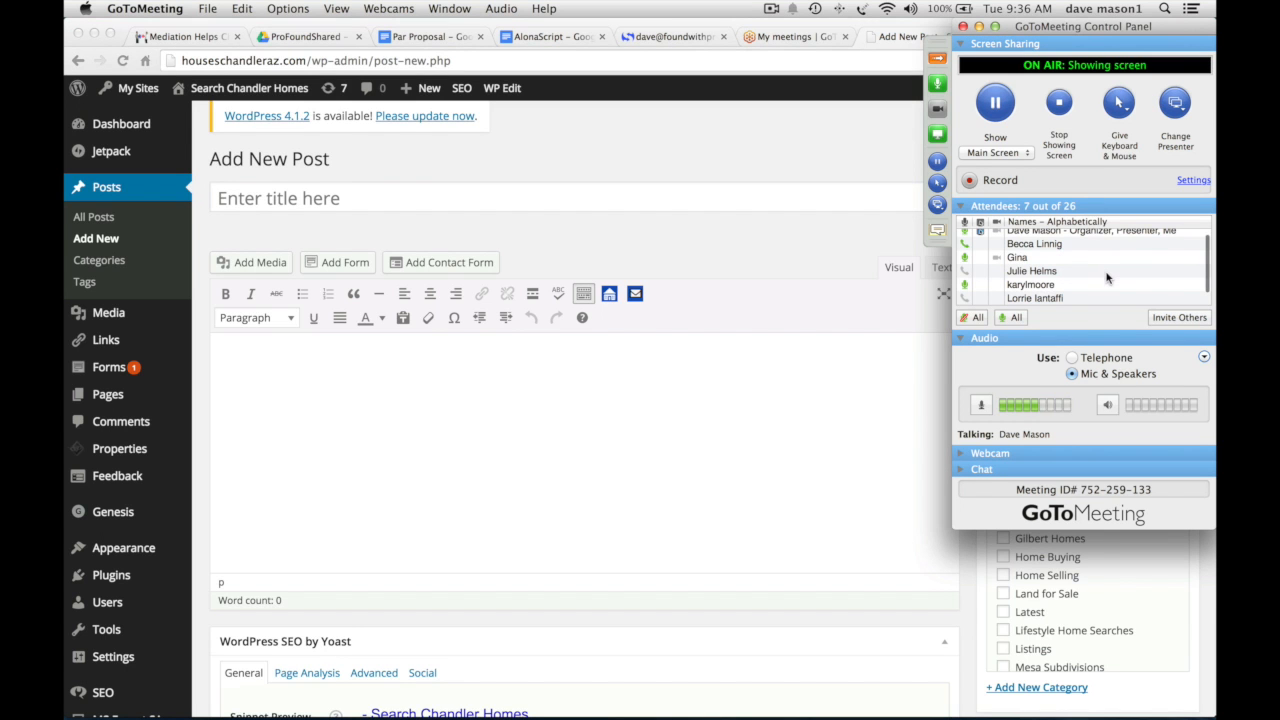
pyautogui.scroll(1, 1107, 278)
pyautogui.scroll(-1, 1107, 278)
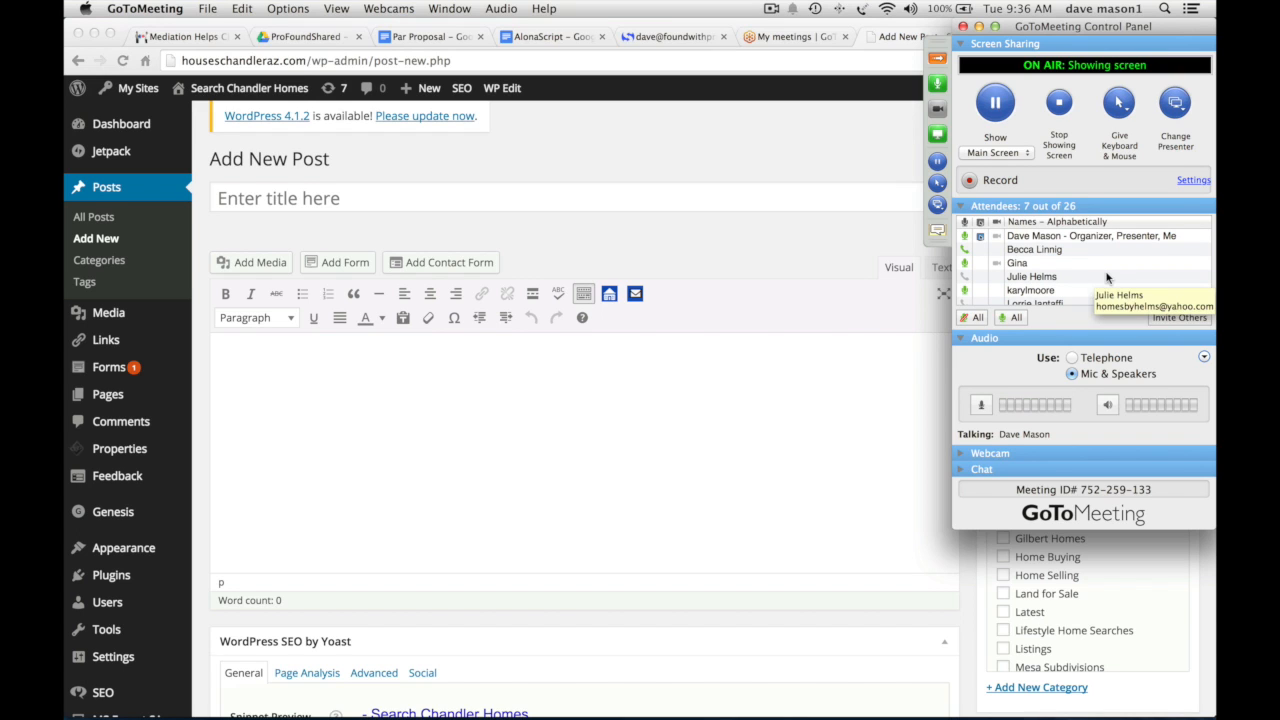
pyautogui.scroll(-2, 1107, 278)
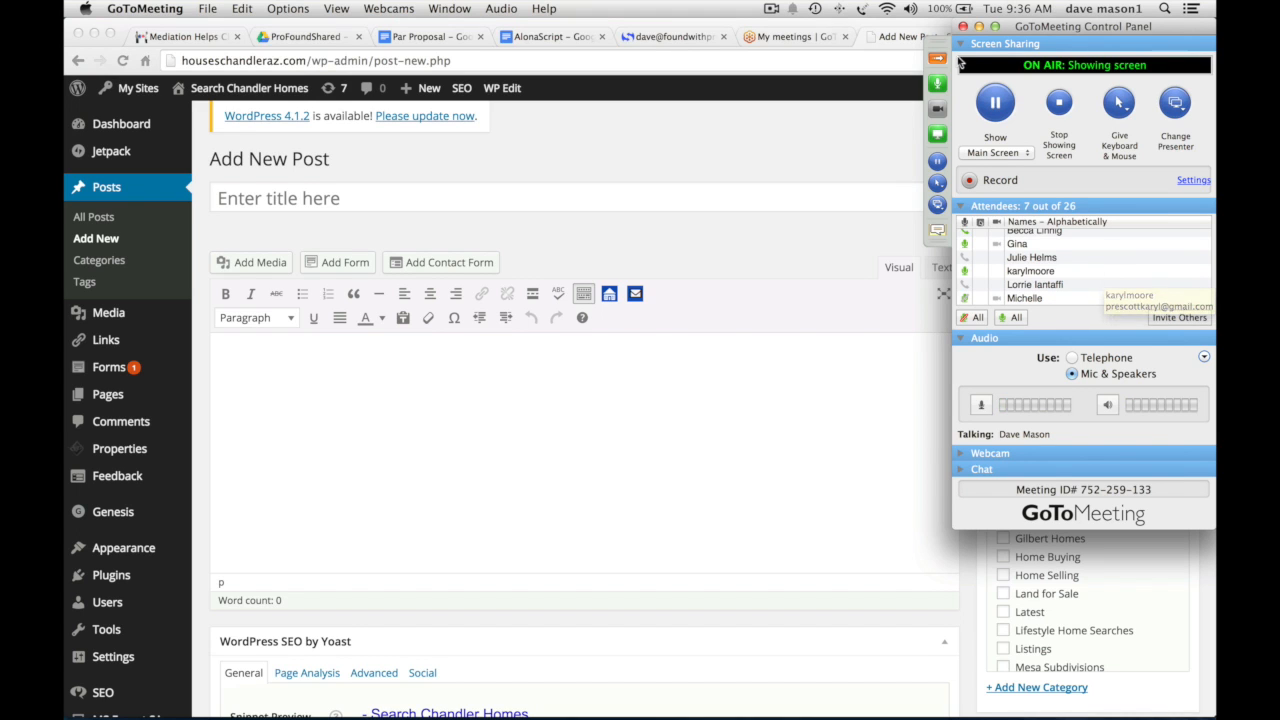
pyautogui.click(938, 58)
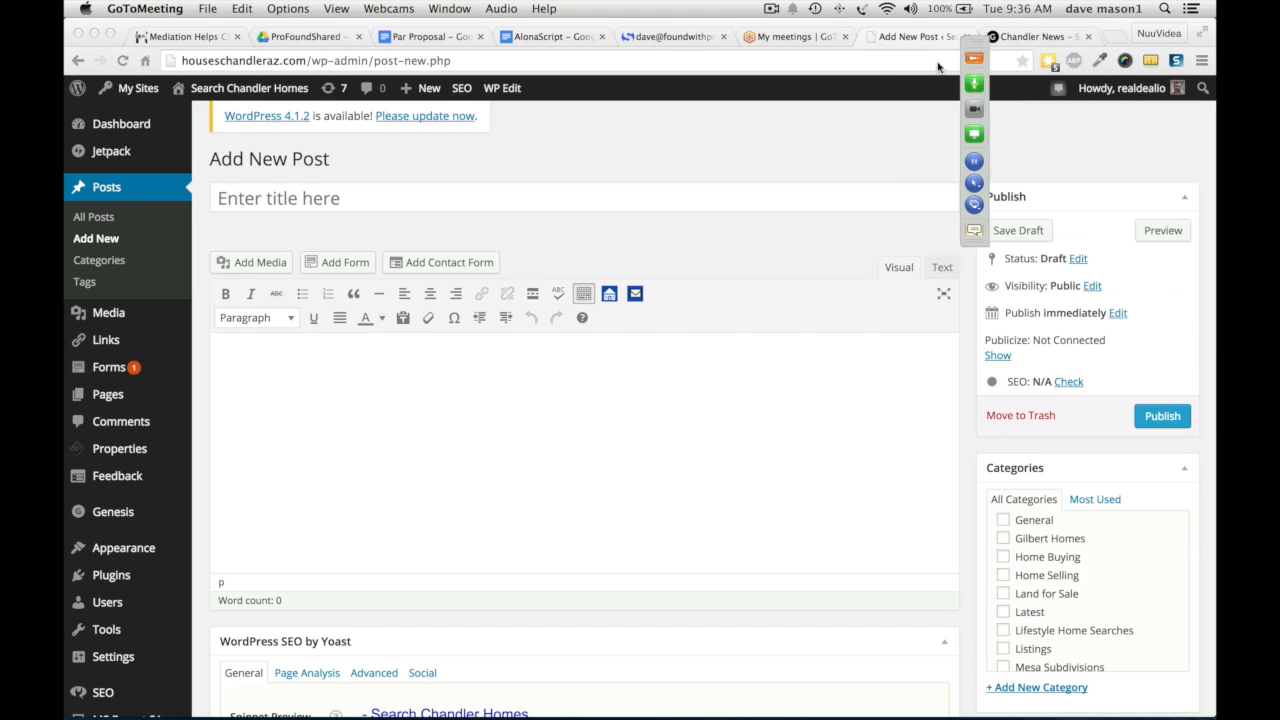
pyautogui.moveTo(537, 706)
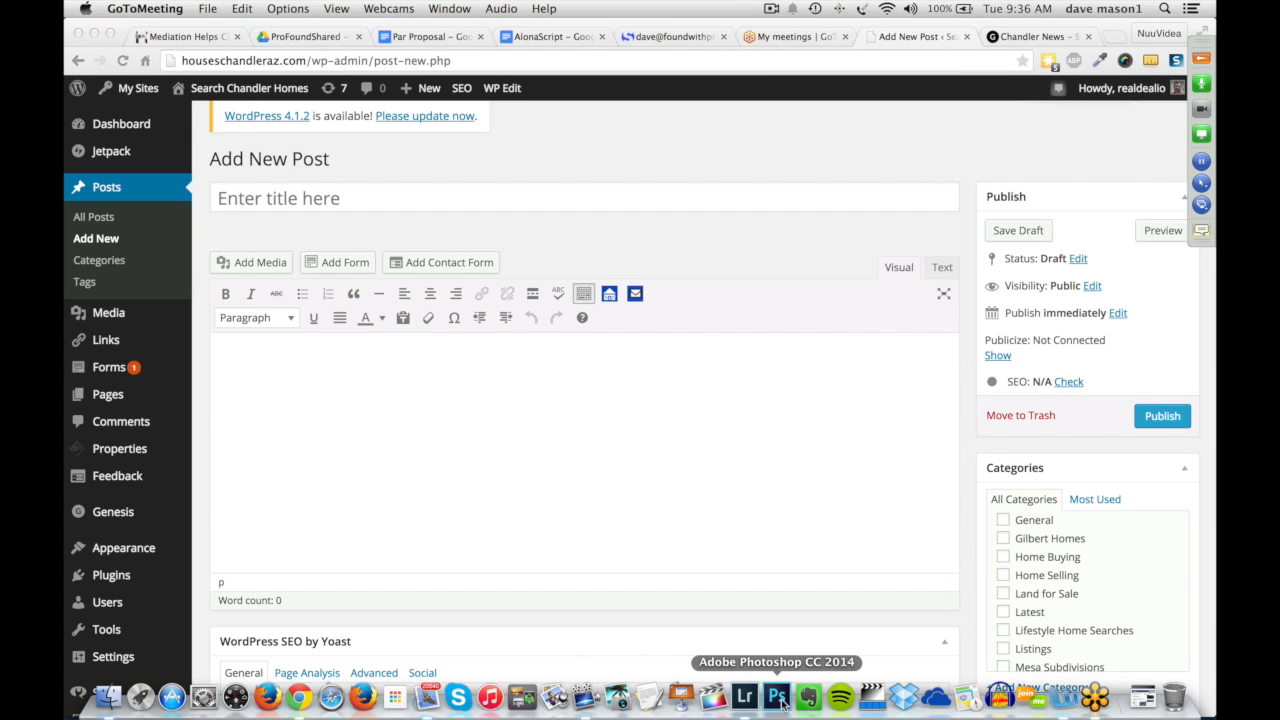
pyautogui.click(740, 700)
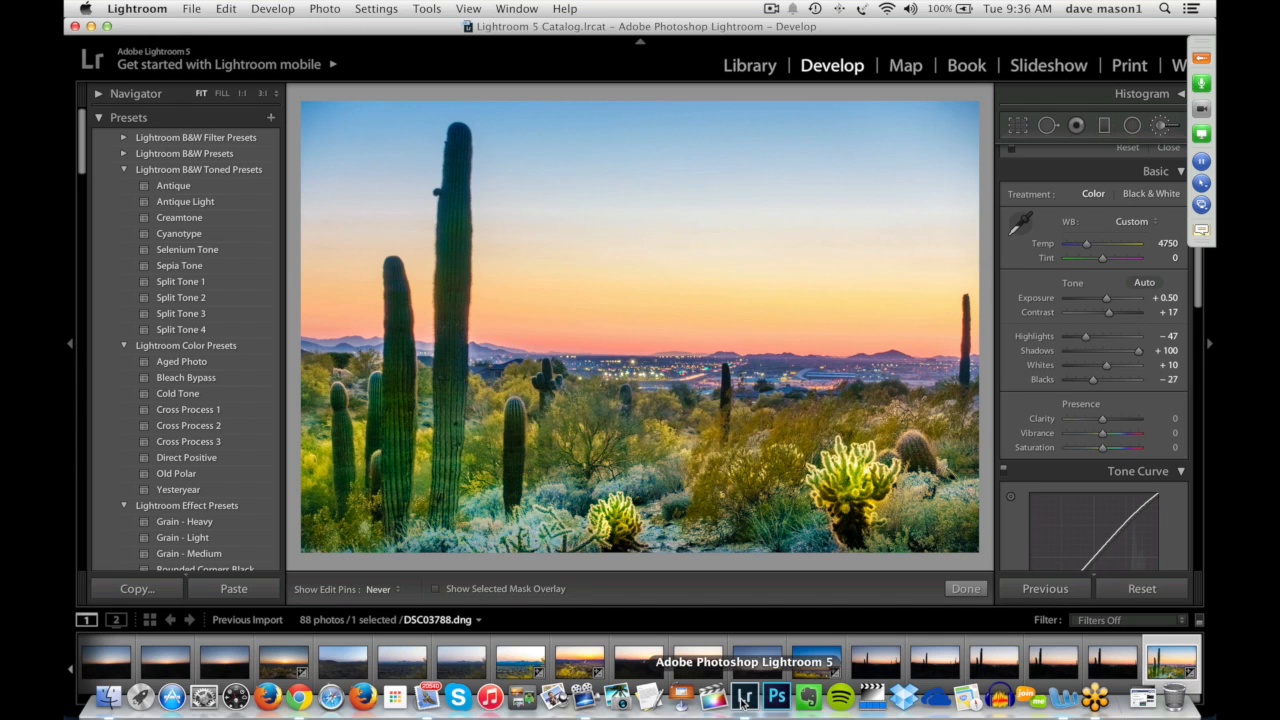
pyautogui.click(297, 697)
# - Title the post "4 bedroom homes for sale in McDowell Mountain Ranch" and copy that title into the post body
pyautogui.write('4 bedroom homes for sale in McDowell Mountain Ranch')
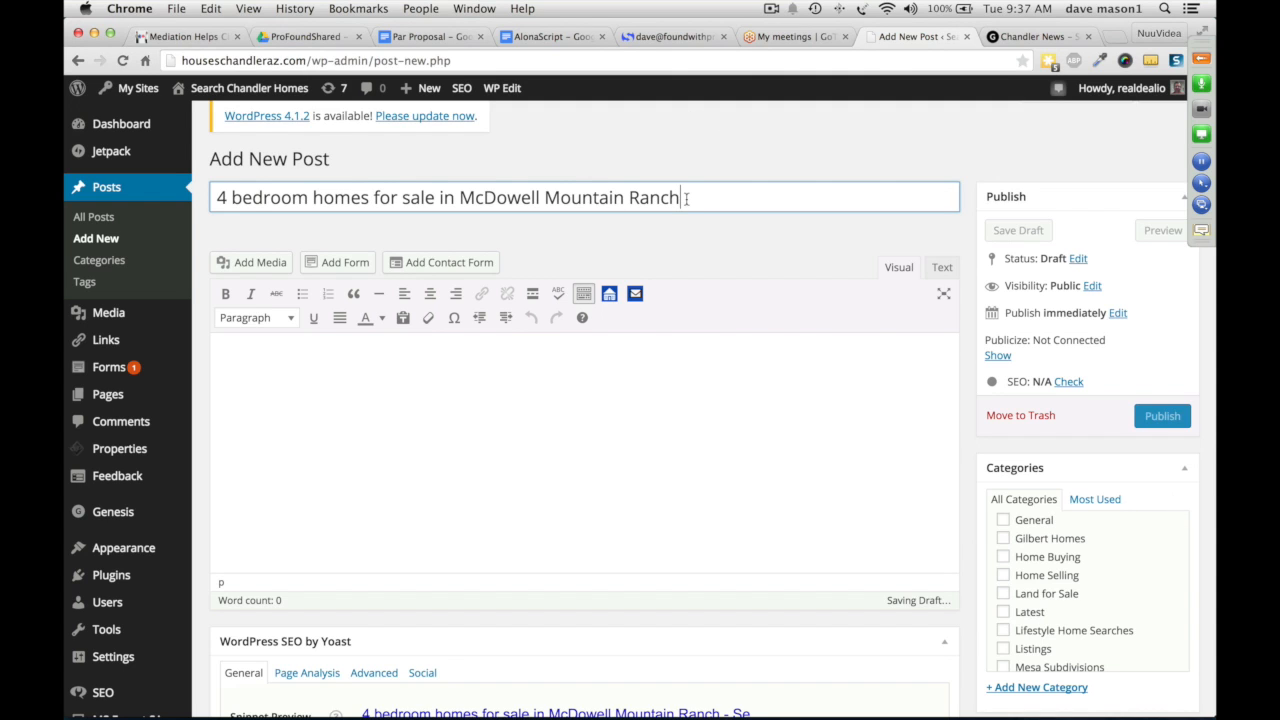
pyautogui.moveTo(686, 198); pyautogui.dragTo(192, 195)
pyautogui.press('super+c')
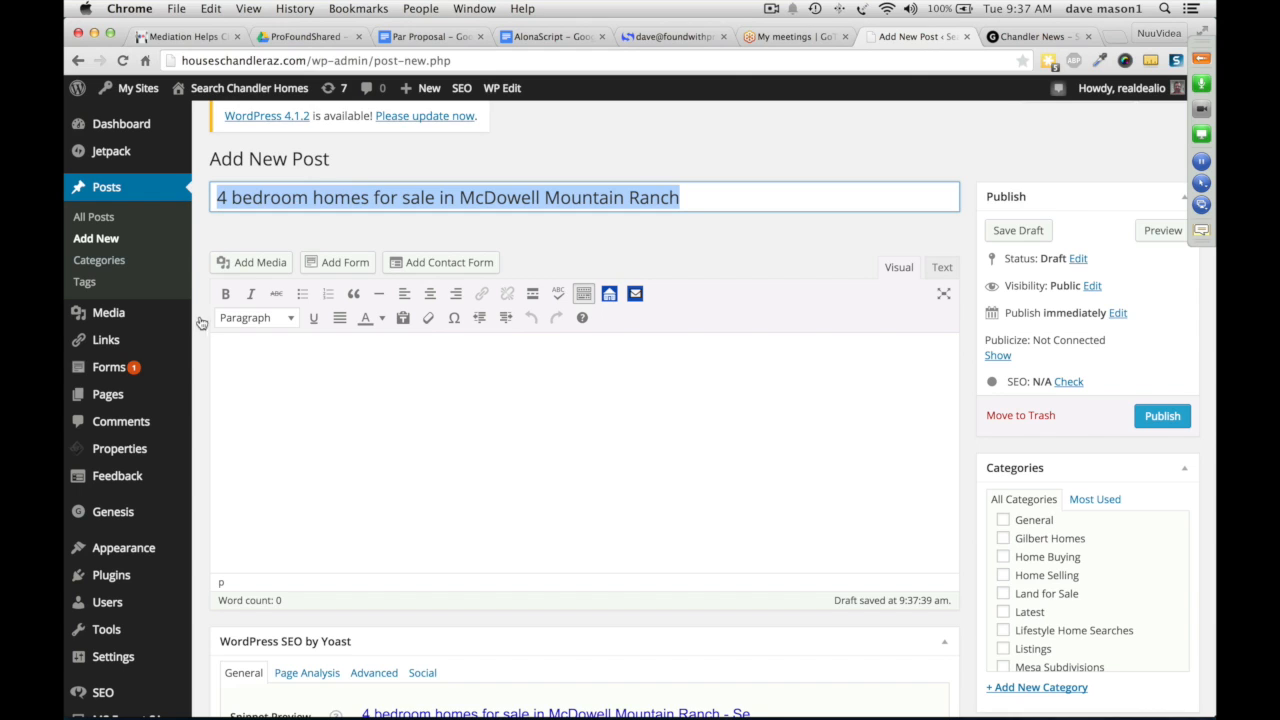
pyautogui.click(228, 350)
pyautogui.press('super+v')
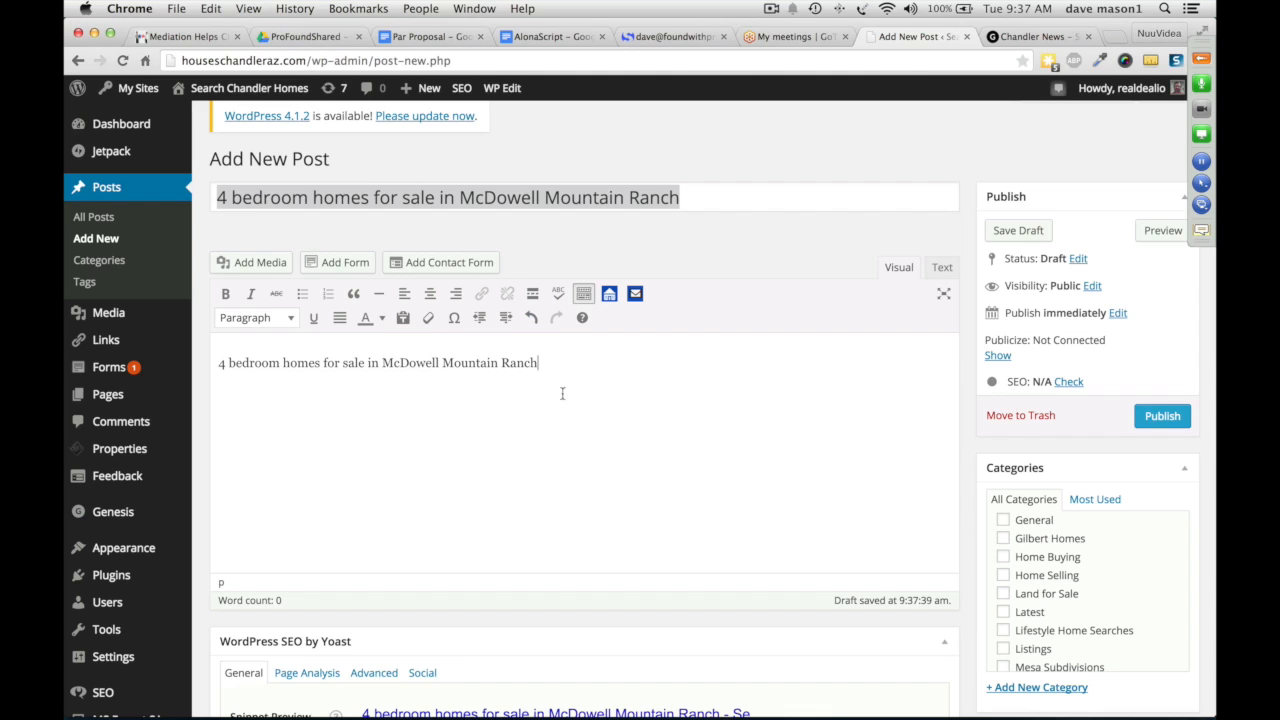
# - Copy the line in the post body, delete it and paste it back in the same place
pyautogui.moveTo(551, 363); pyautogui.dragTo(157, 357)
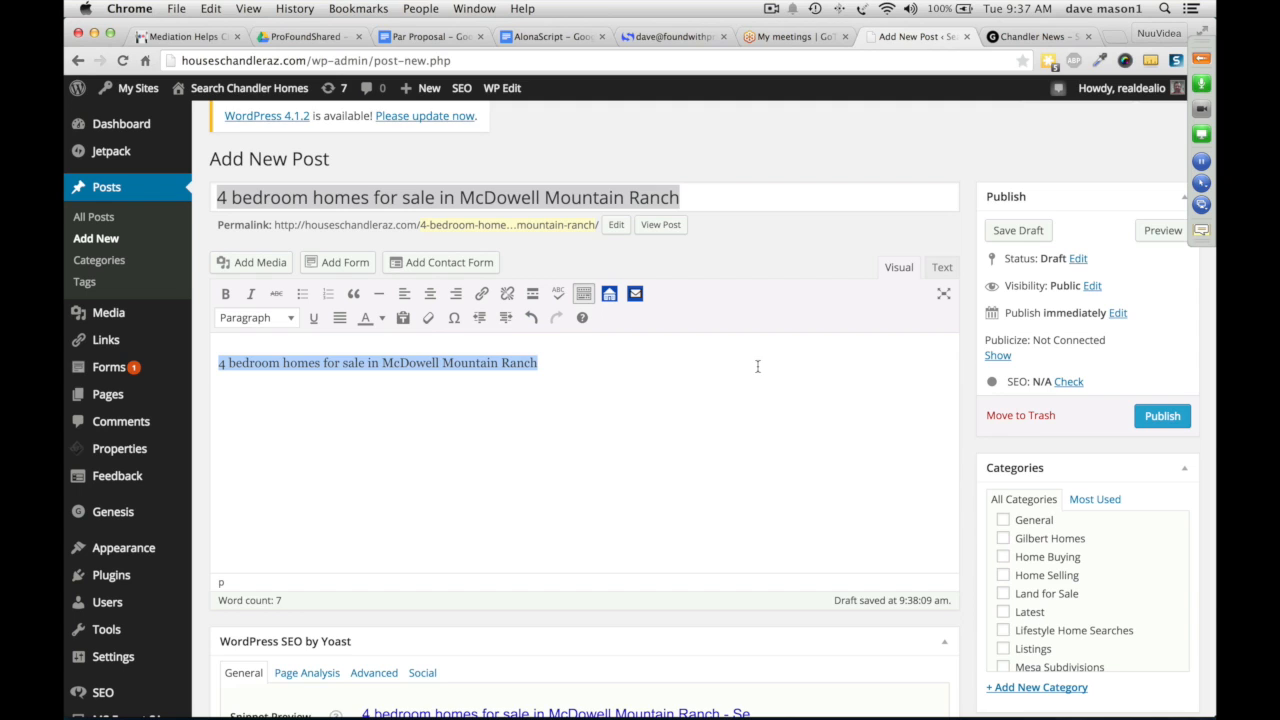
pyautogui.click(658, 372)
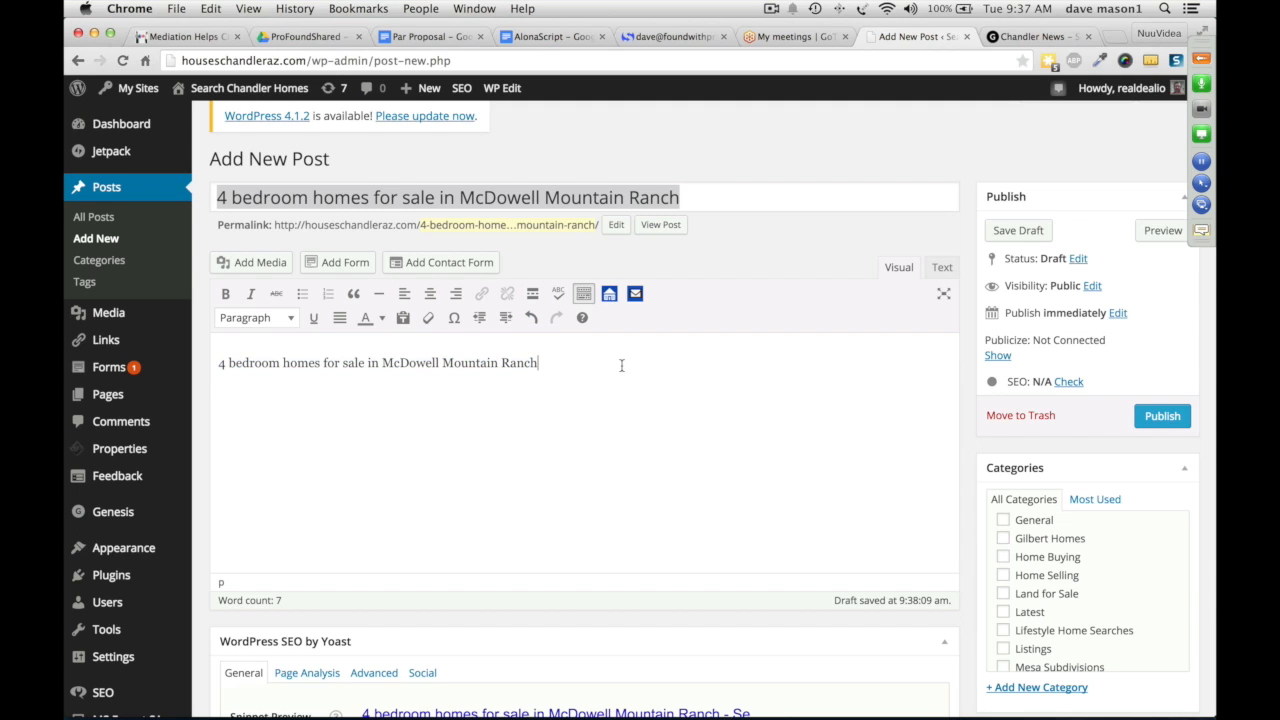
pyautogui.moveTo(621, 365); pyautogui.dragTo(196, 343)
pyautogui.press('super+c')
pyautogui.press('BackSpace')
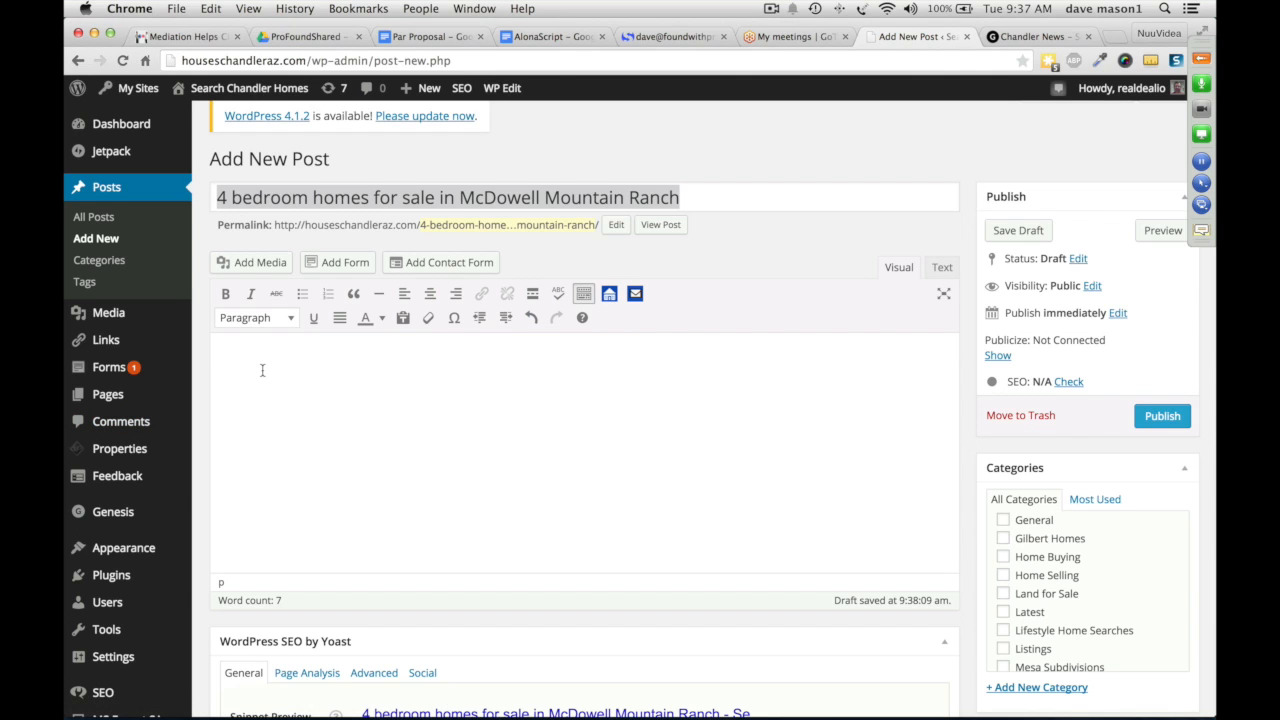
pyautogui.press('super+v')
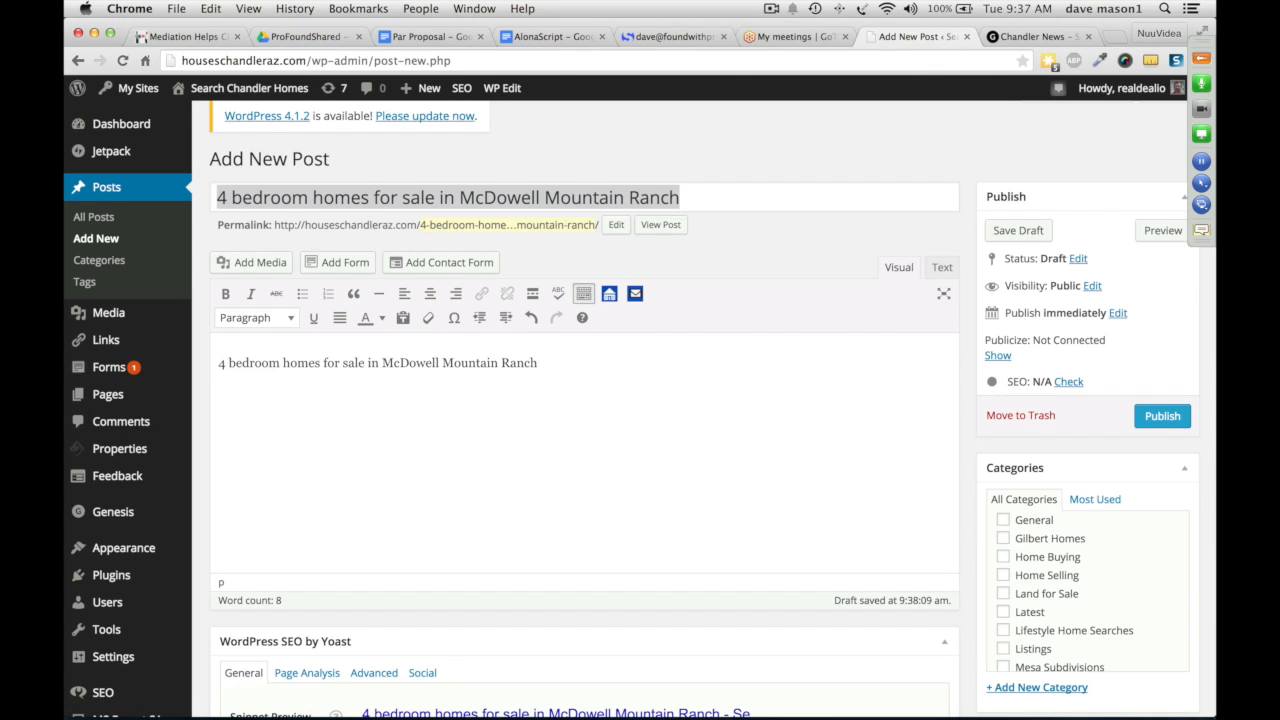
# - Append to the body "McDowell Mountain ranch has a nice community center and is close to the 101 freeway. Enjoy a cocktail on patio at the Twisted Lizard."
pyautogui.write('McDowell Mountain ranch')
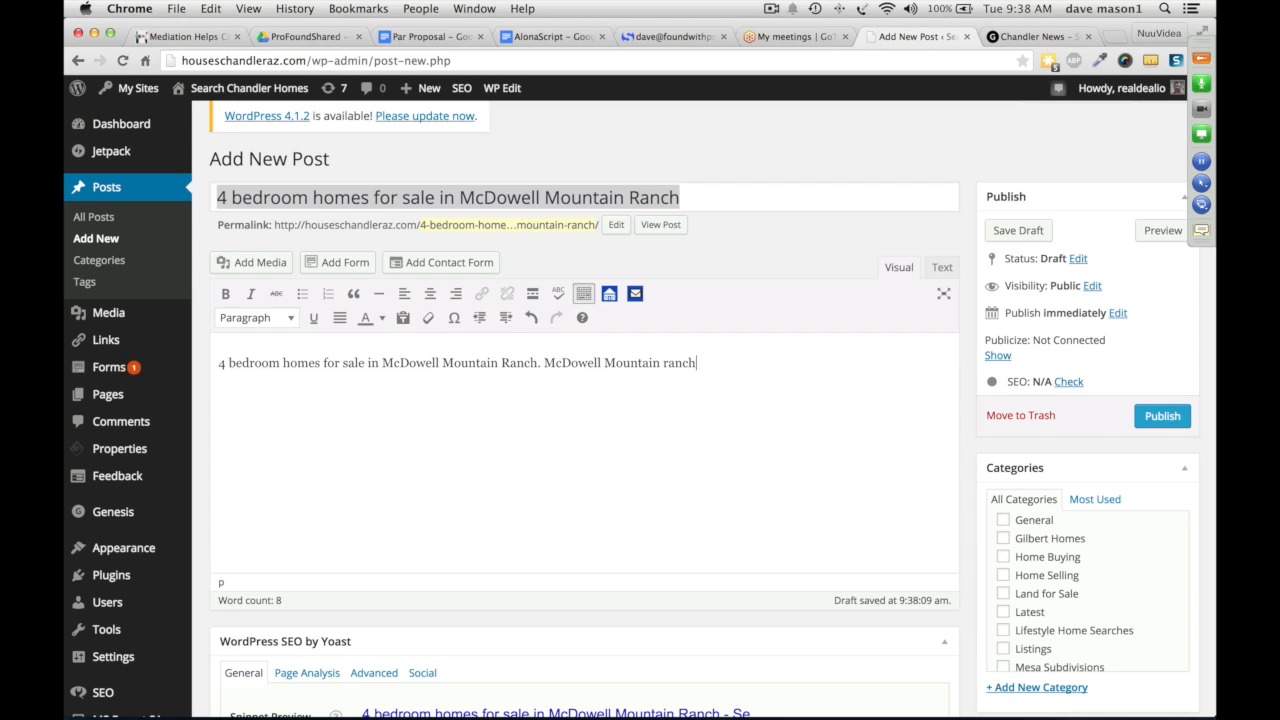
pyautogui.write(' has a nice community ce')
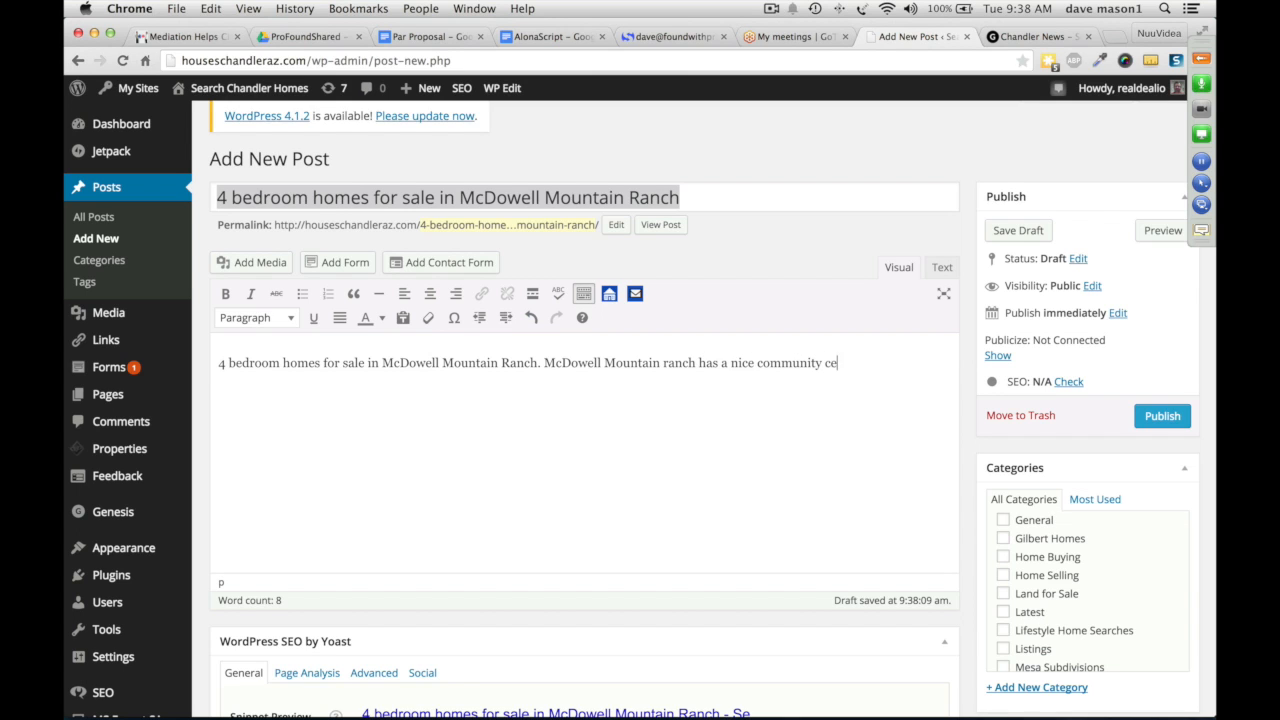
pyautogui.write('nter and is close to ')
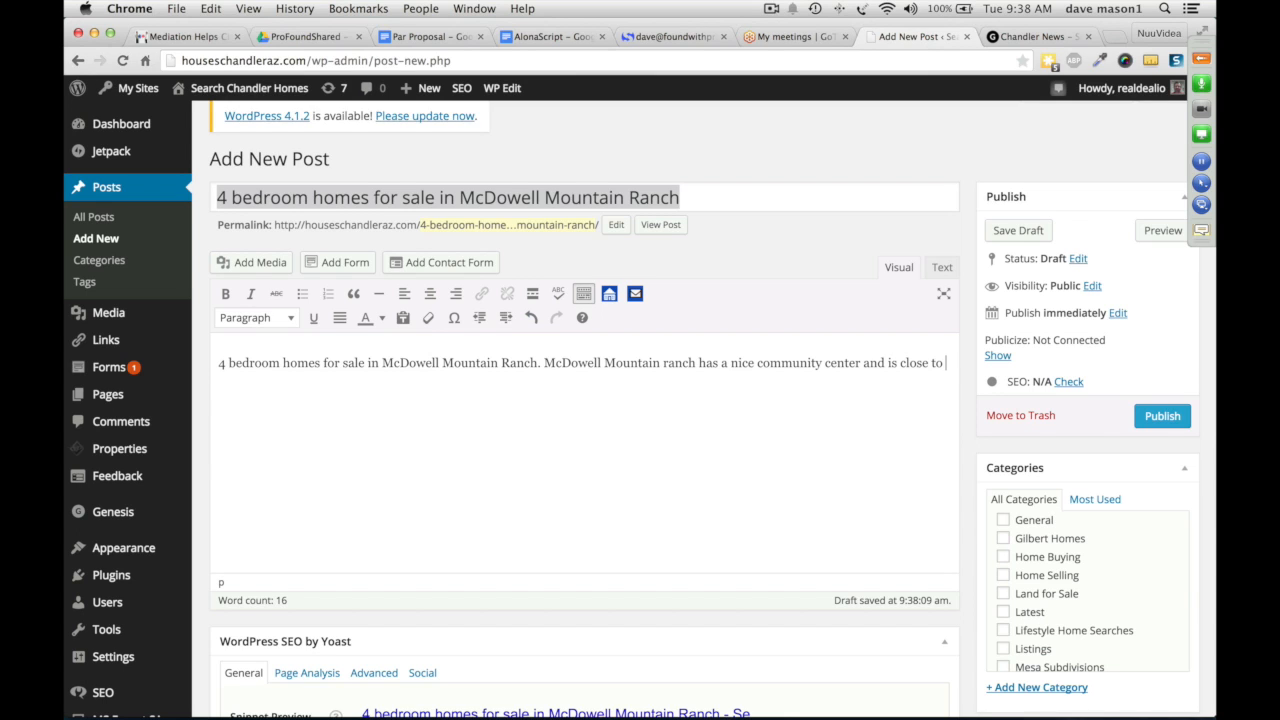
pyautogui.write('the 101 freeway. Enjoy a cocktail onthe')
pyautogui.press('BackSpace')
pyautogui.press('BackSpace')
pyautogui.press('BackSpace')
pyautogui.press('BackSpace')
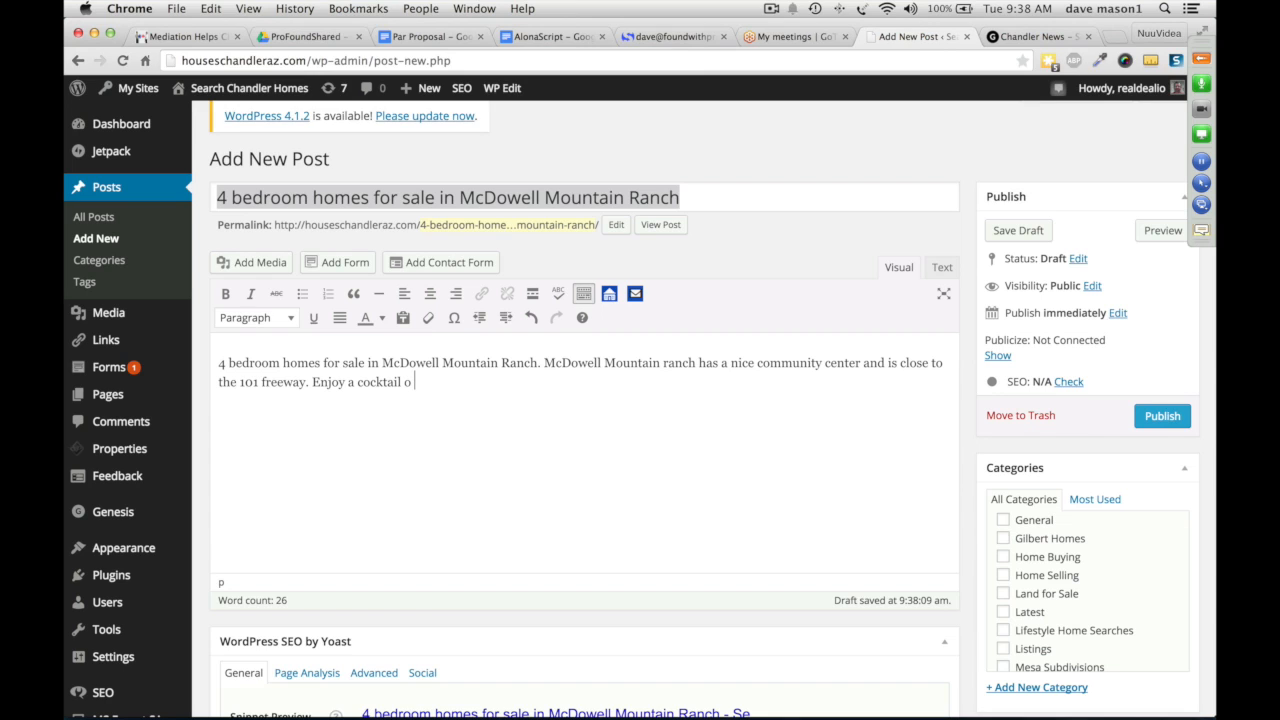
pyautogui.write('n patio at the Twisted Lizard.')
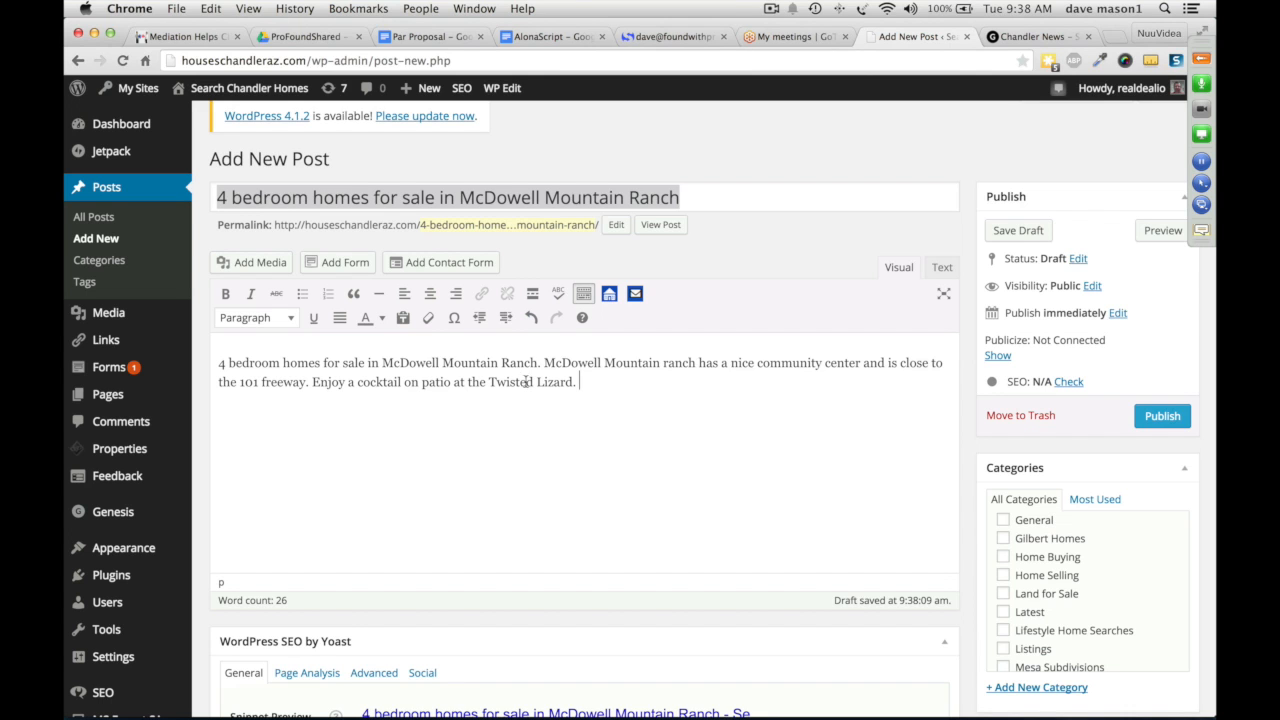
# - Upload the photo DSC03777.jpg from the FavoritePics folder as new media for the post
pyautogui.hscroll(1, 460, 367)
pyautogui.hscroll(-1, 460, 367)
pyautogui.scroll(-1, 460, 367)
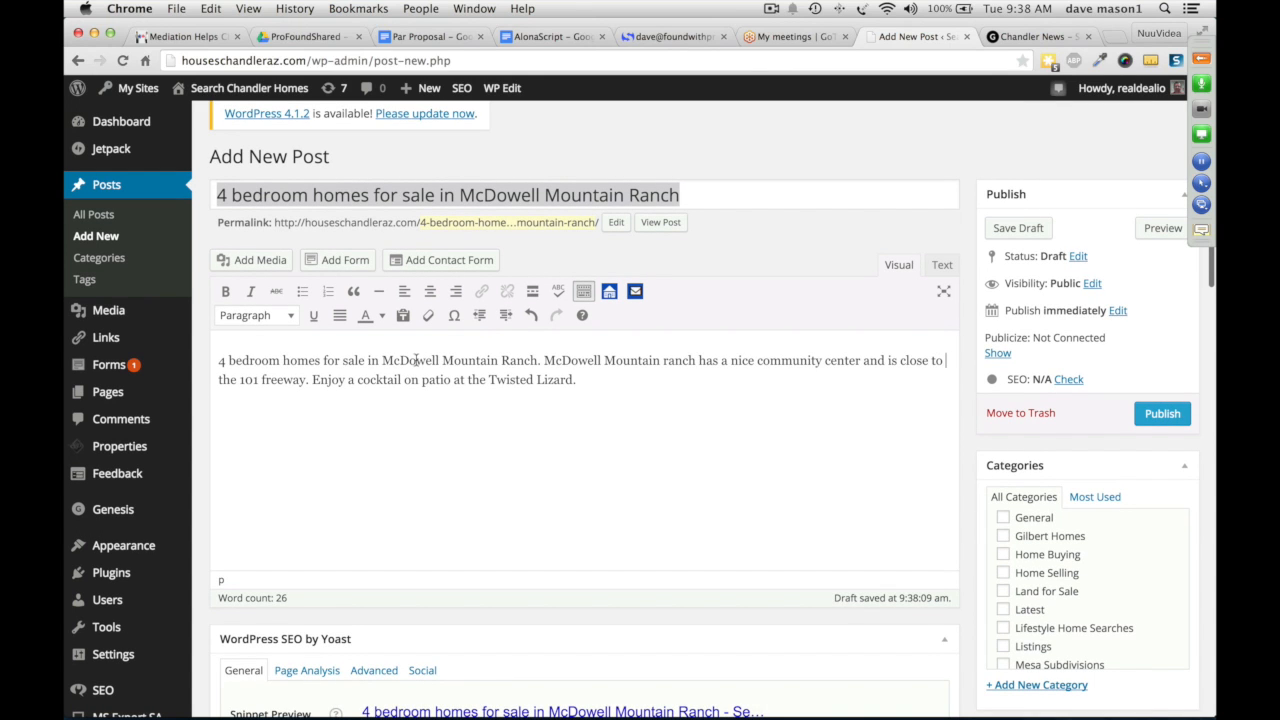
pyautogui.click(243, 262)
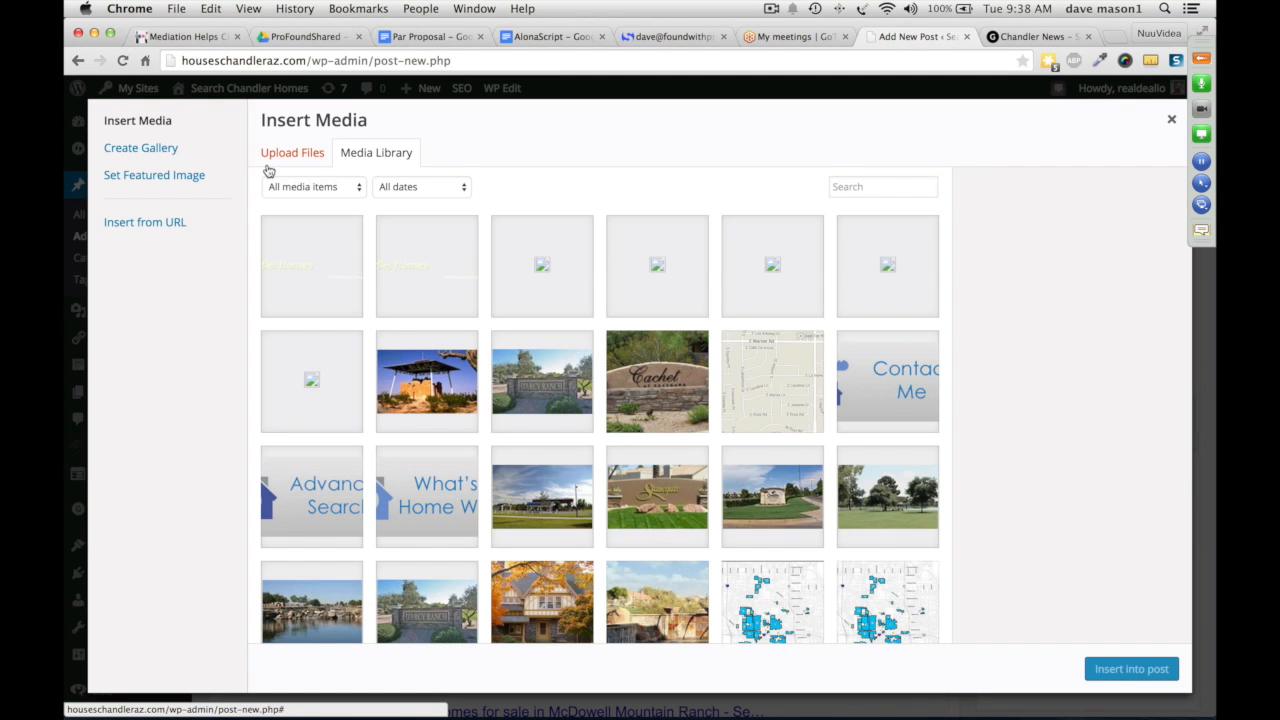
pyautogui.click(288, 158)
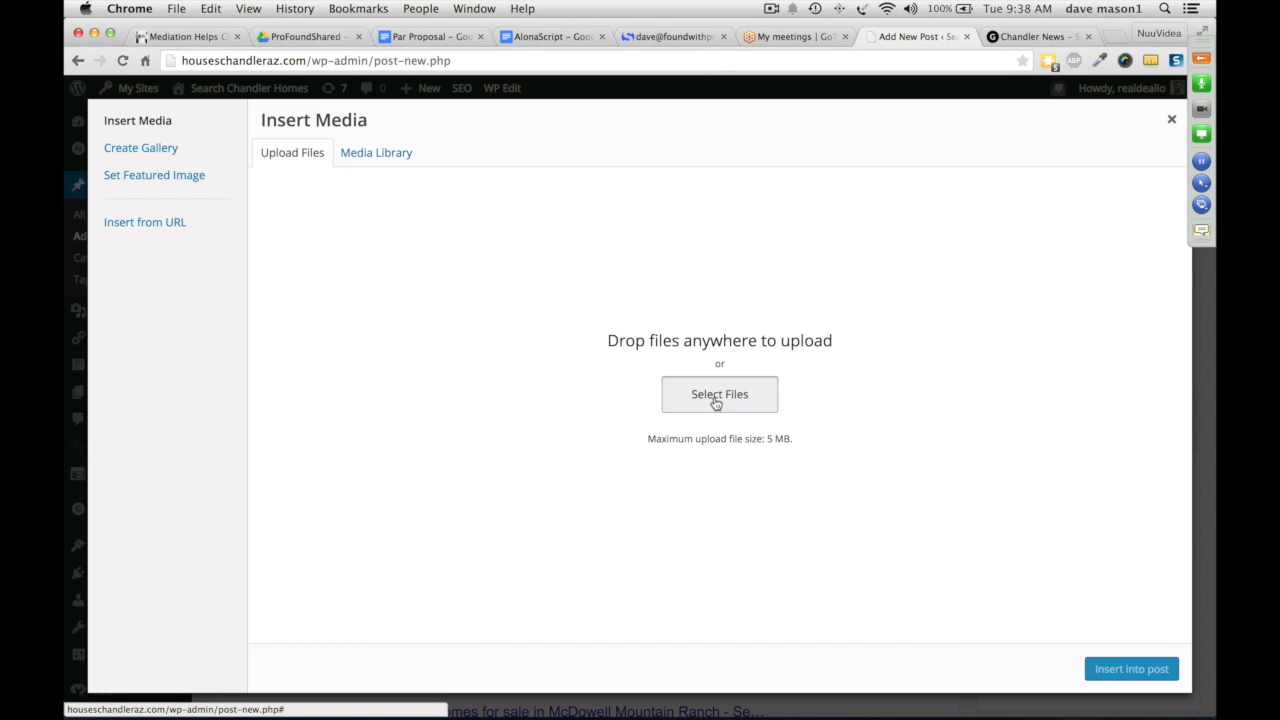
pyautogui.click(716, 400)
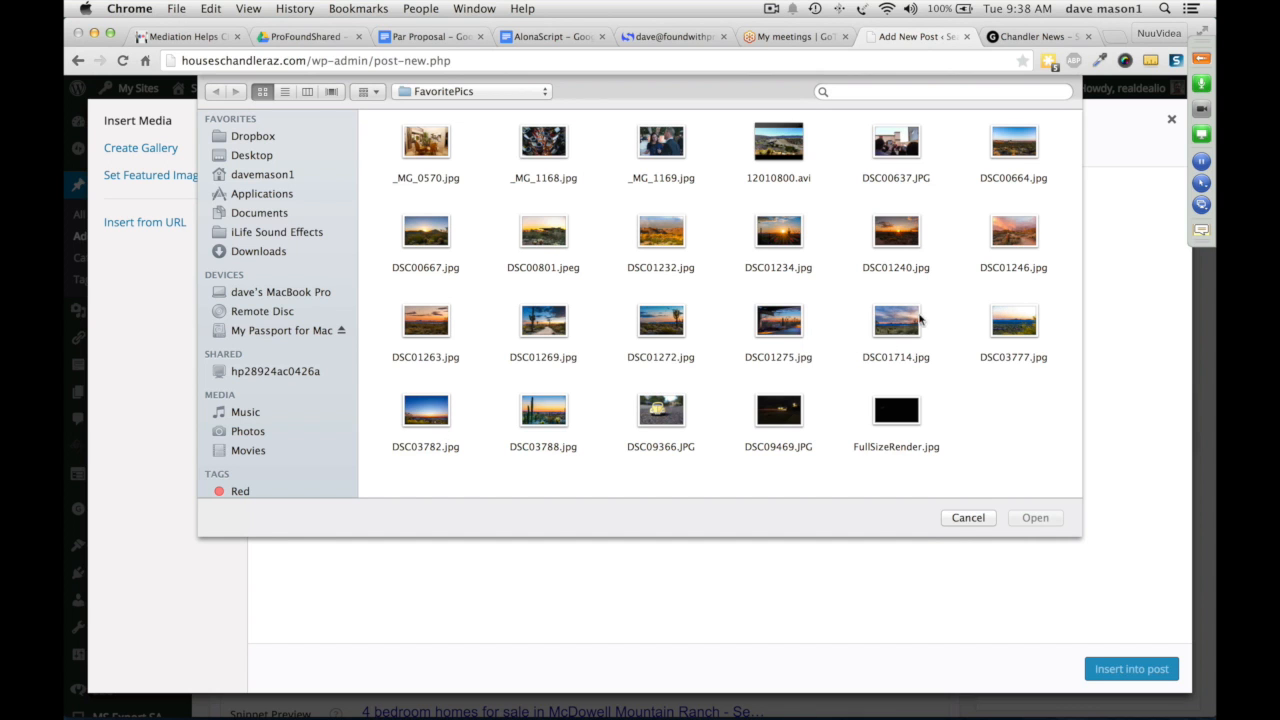
pyautogui.click(1009, 325)
pyautogui.doubleClick(1009, 325)
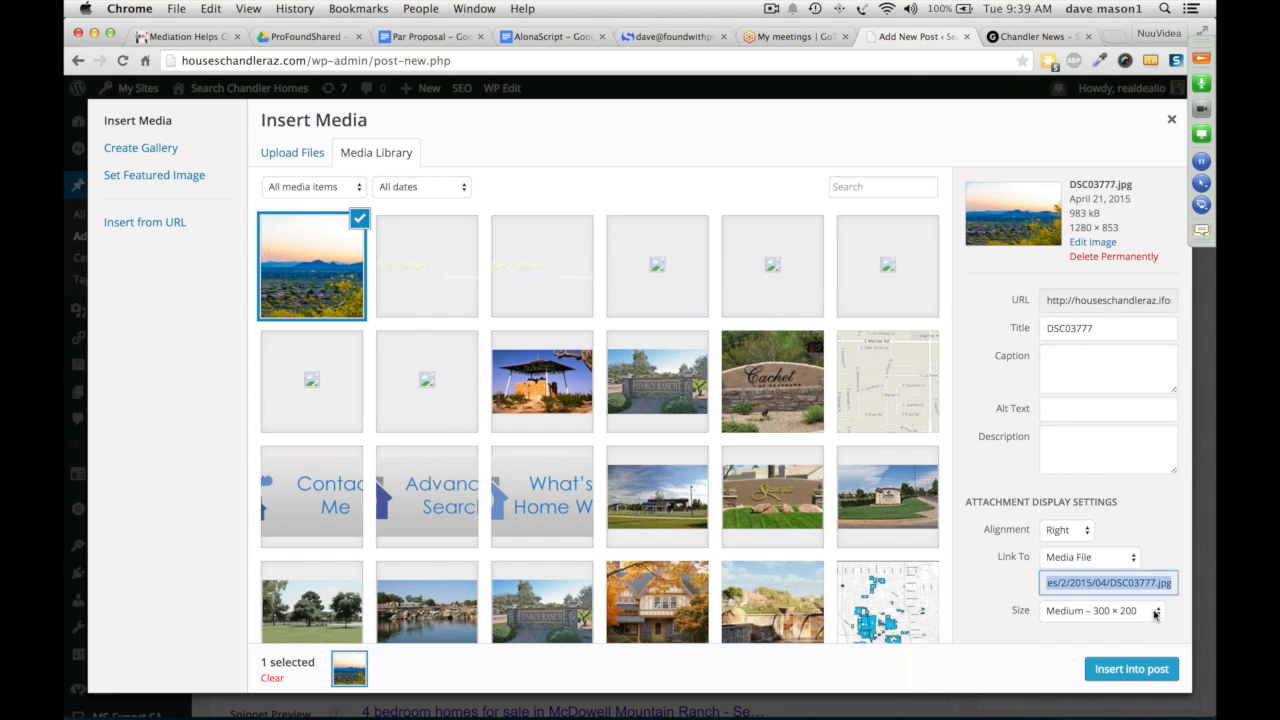
# - Insert the uploaded photo into the post with Right alignment, a link to Media File and the Medium – 300 × 200 size
pyautogui.click(1058, 537)
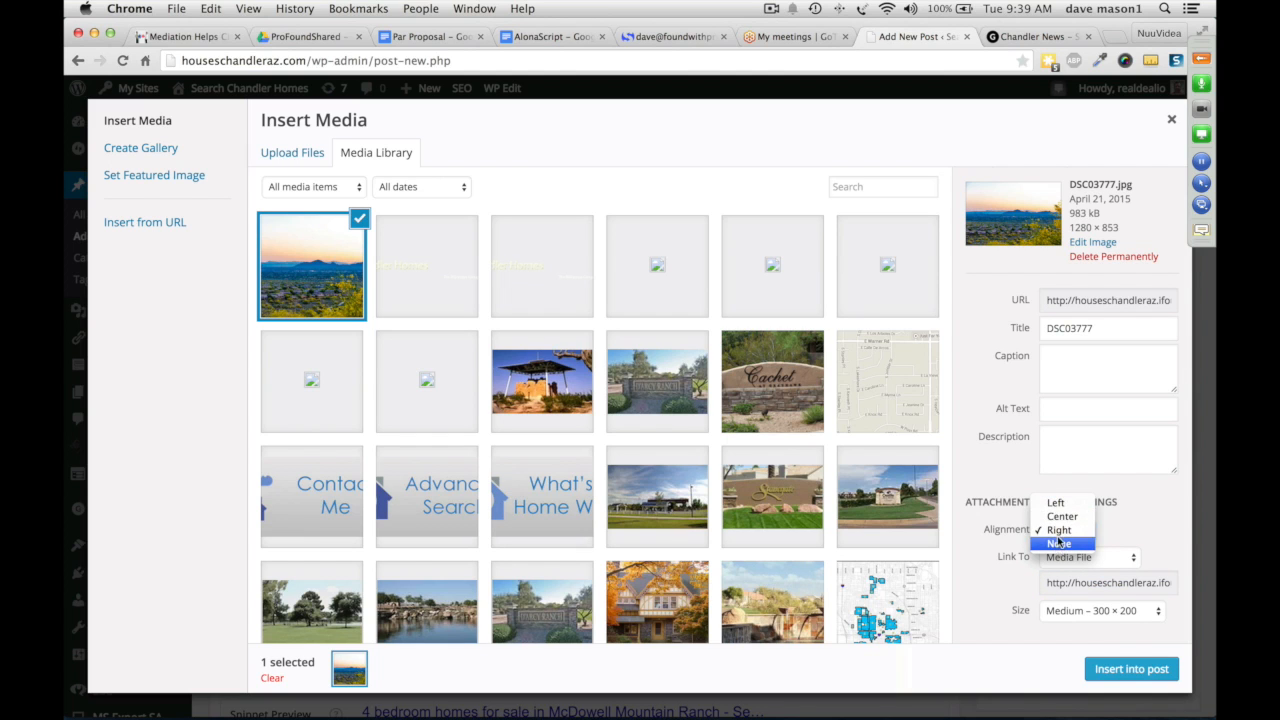
pyautogui.click(1060, 531)
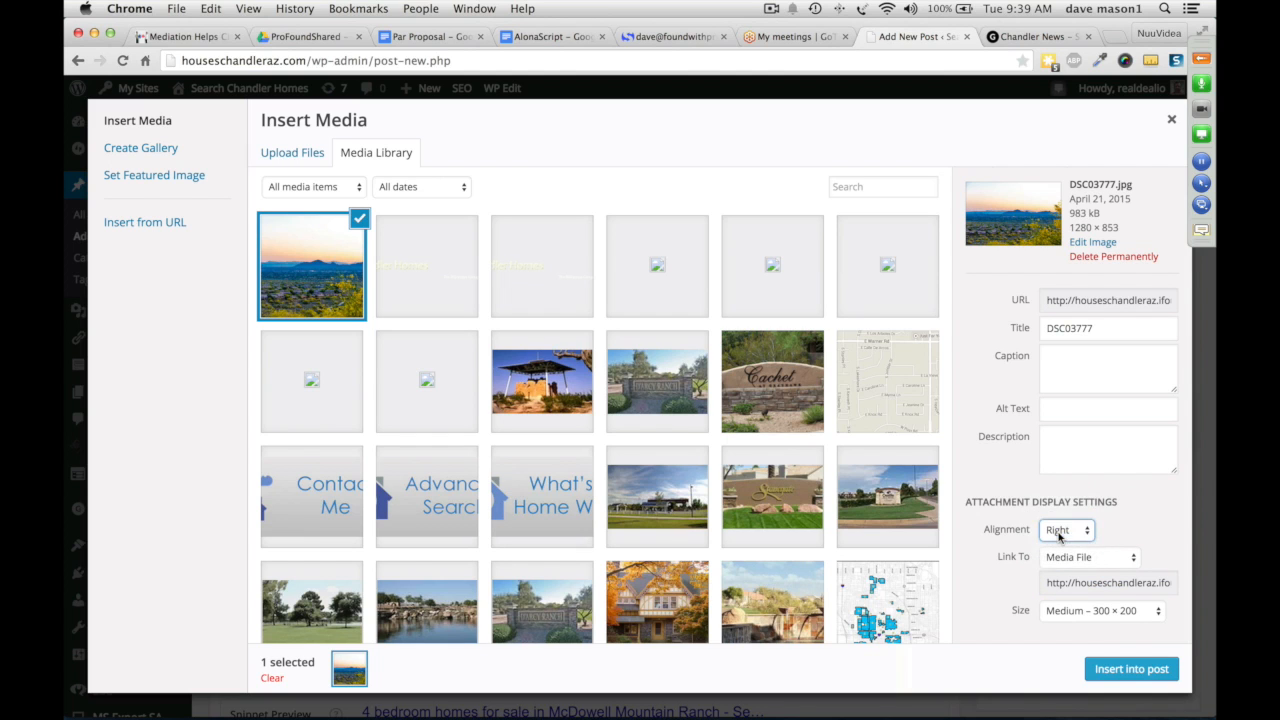
pyautogui.click(1120, 560)
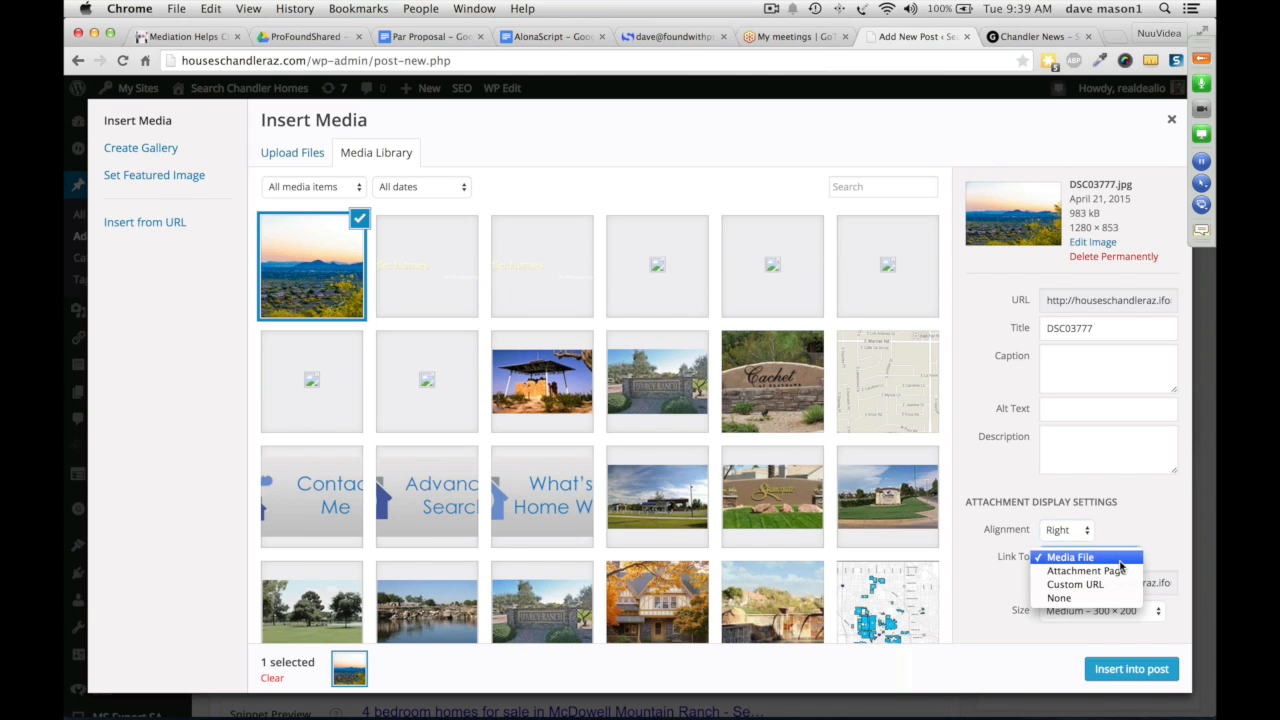
pyautogui.click(1124, 558)
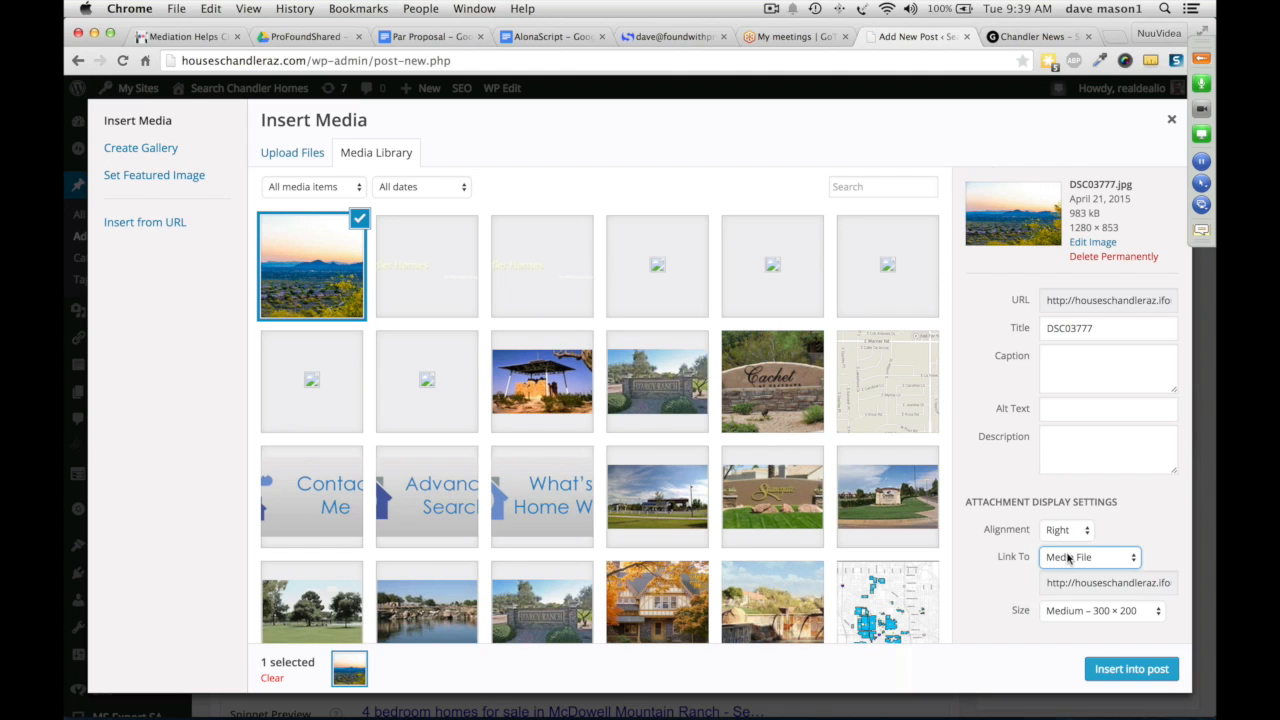
pyautogui.click(1131, 611)
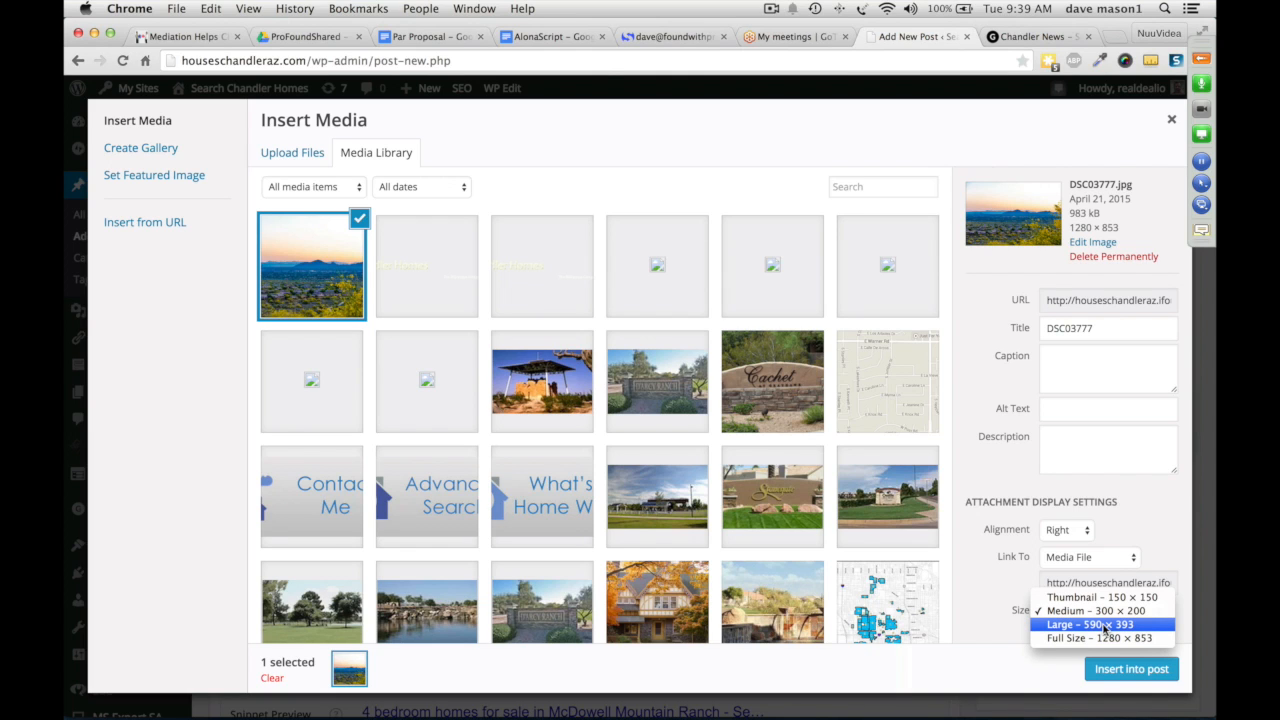
pyautogui.click(1104, 614)
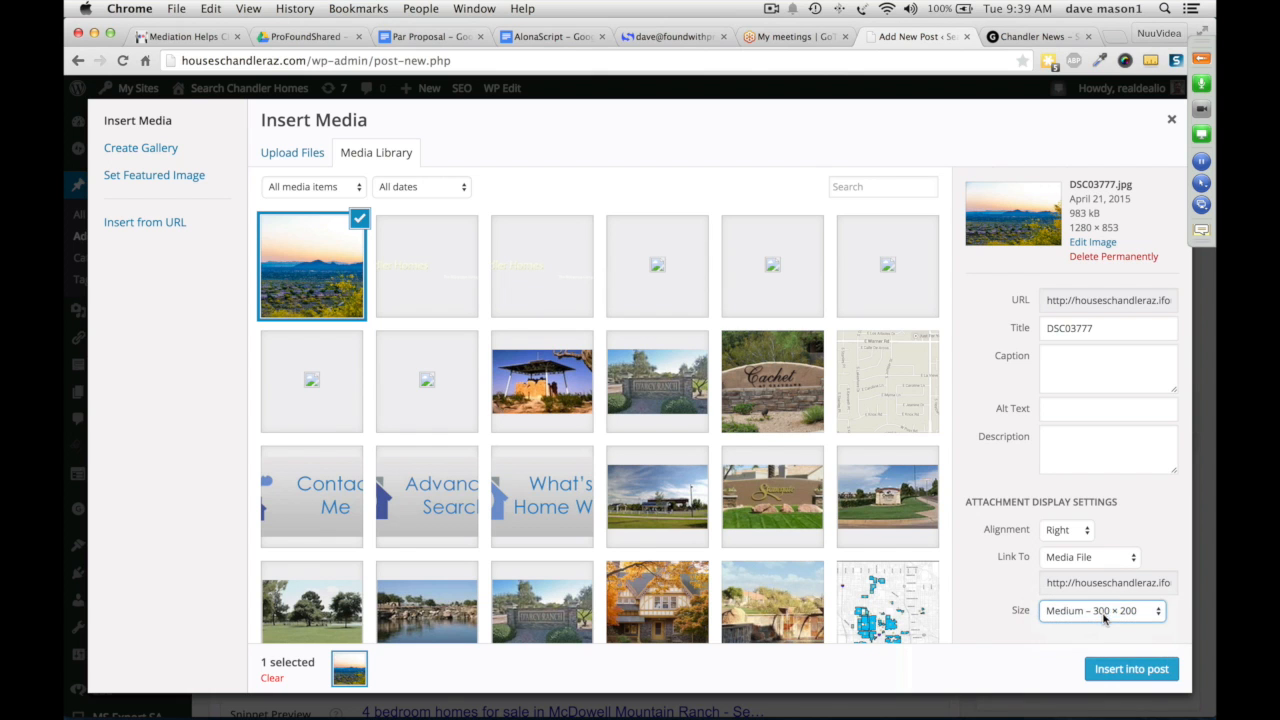
pyautogui.click(1128, 670)
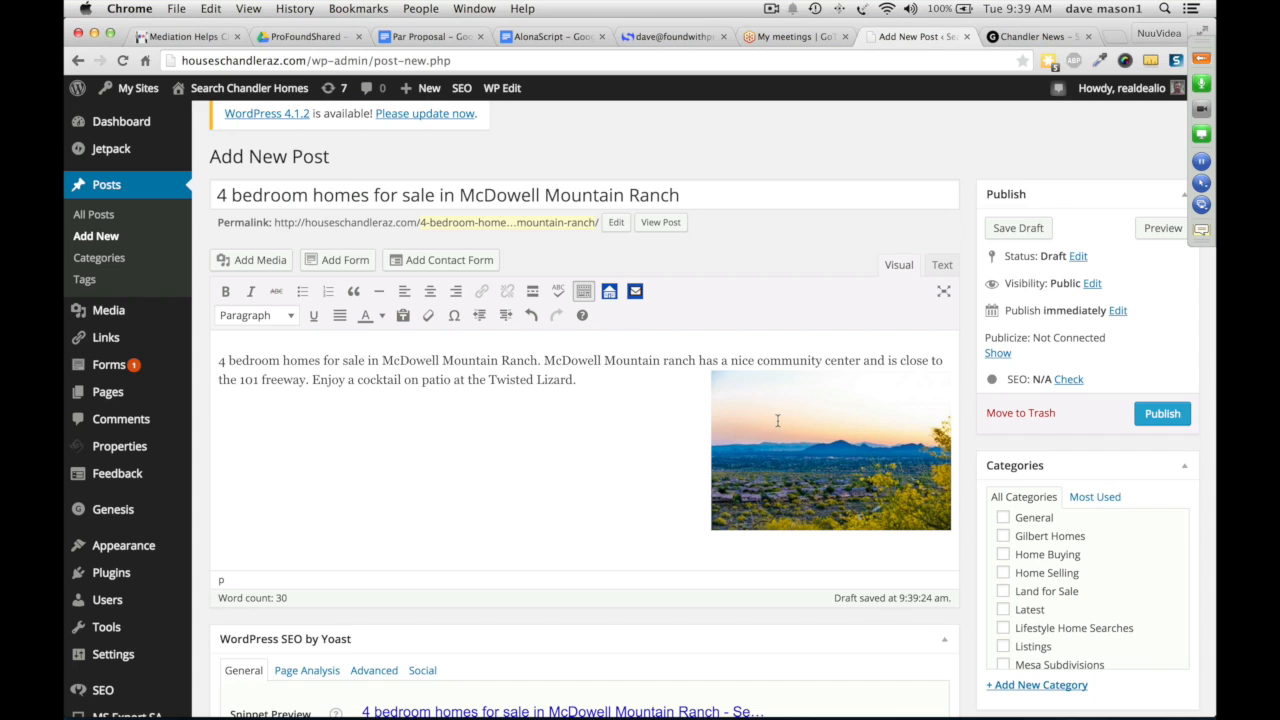
# - Move the image's HTML code to the very start of the post body and remove the blank line above the paragraph in visual mode
pyautogui.click(940, 266)
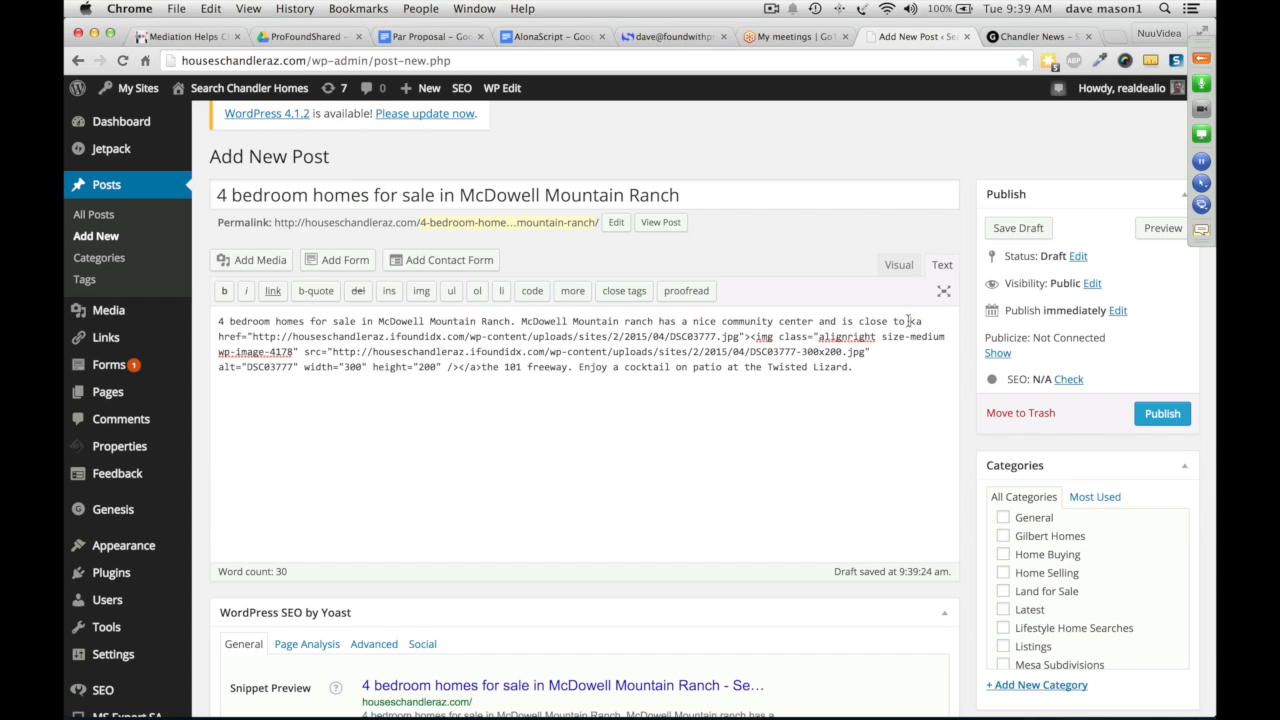
pyautogui.moveTo(910, 321); pyautogui.dragTo(482, 368)
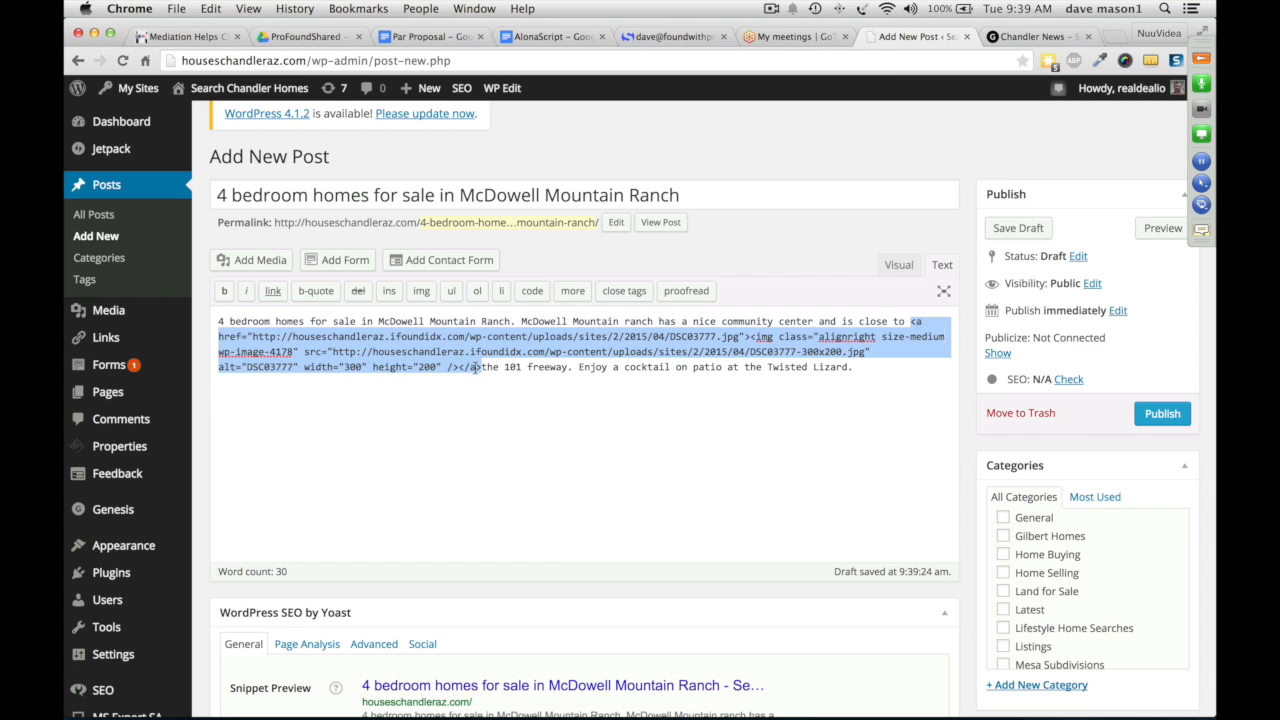
pyautogui.rightClick(488, 345)
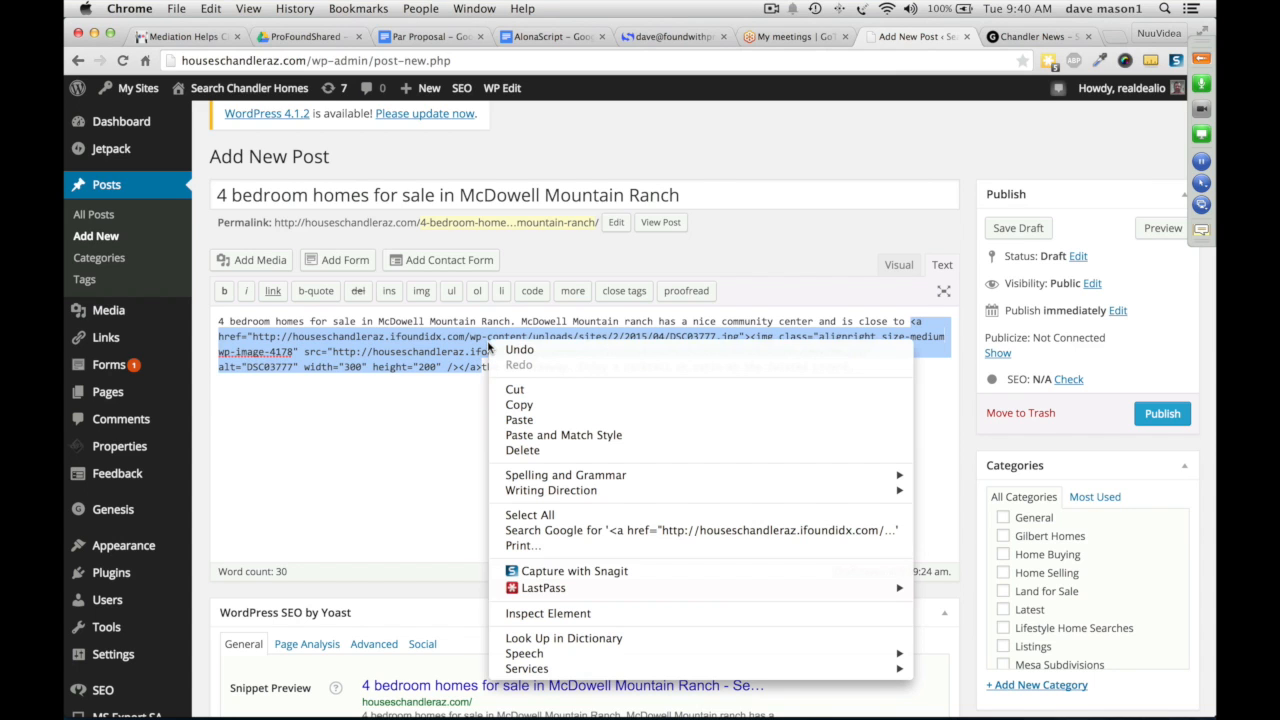
pyautogui.click(516, 390)
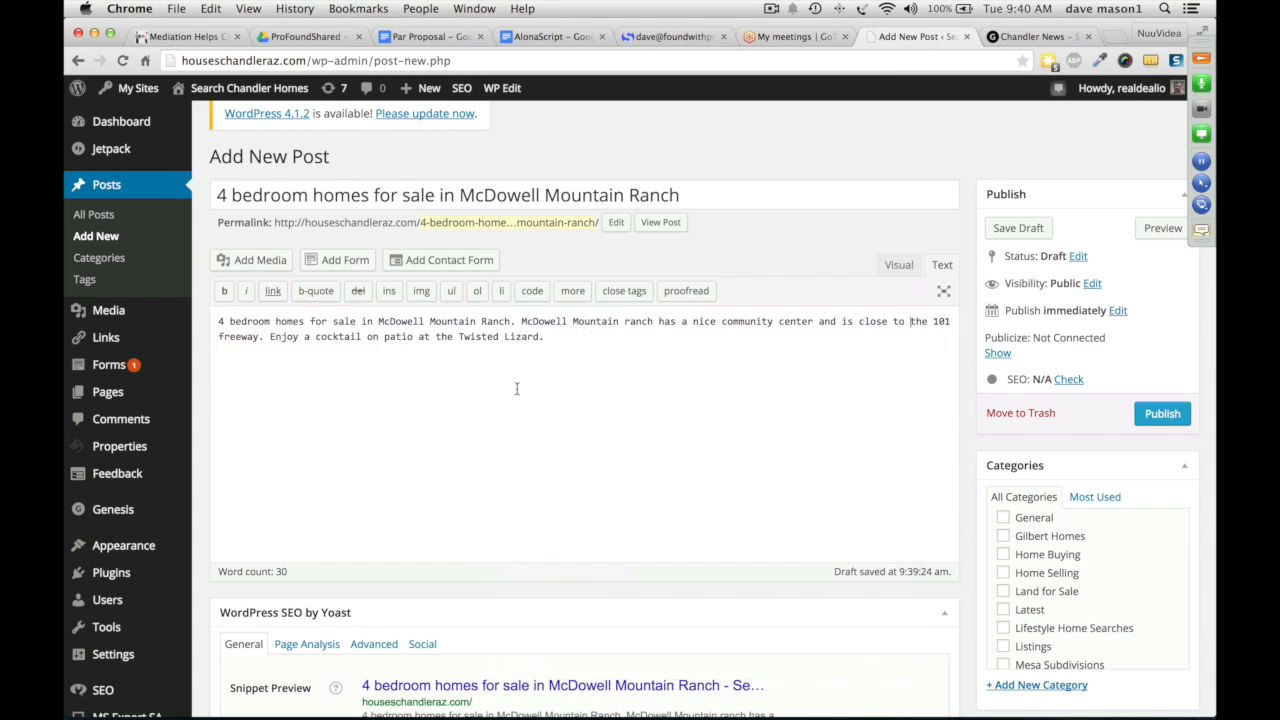
pyautogui.click(214, 321)
pyautogui.press('Return')
pyautogui.press('super+v')
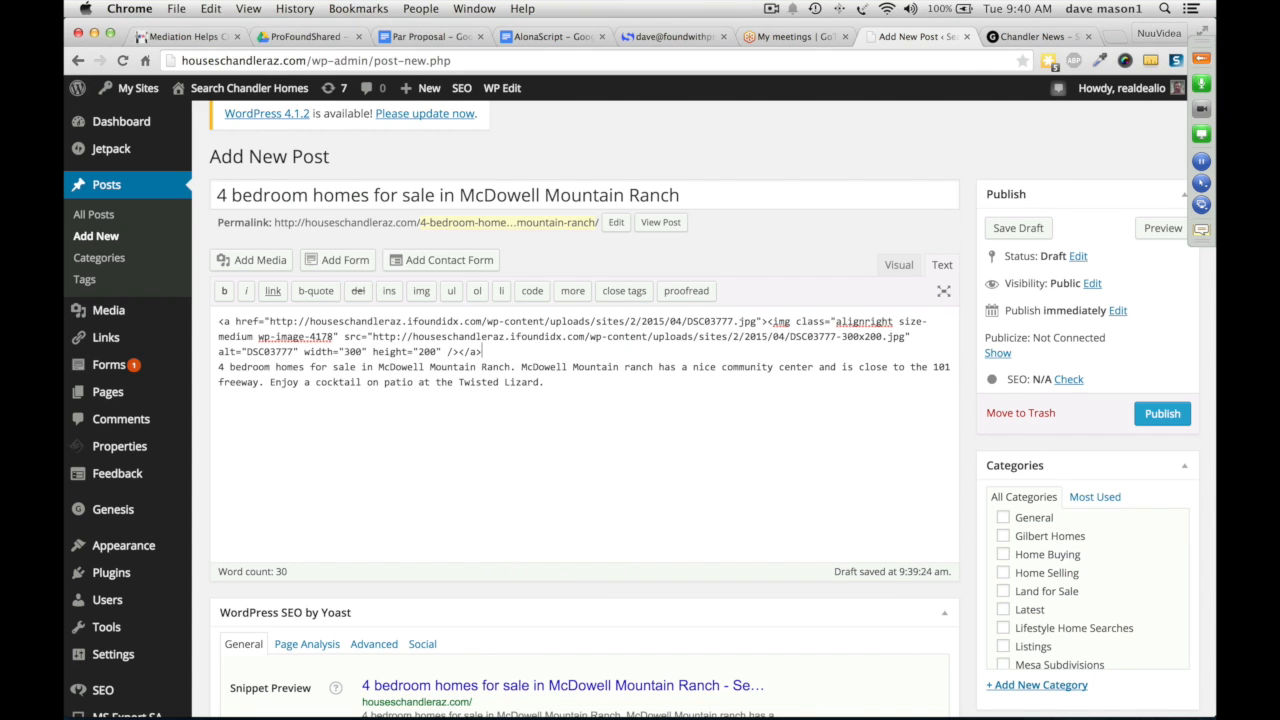
pyautogui.click(899, 268)
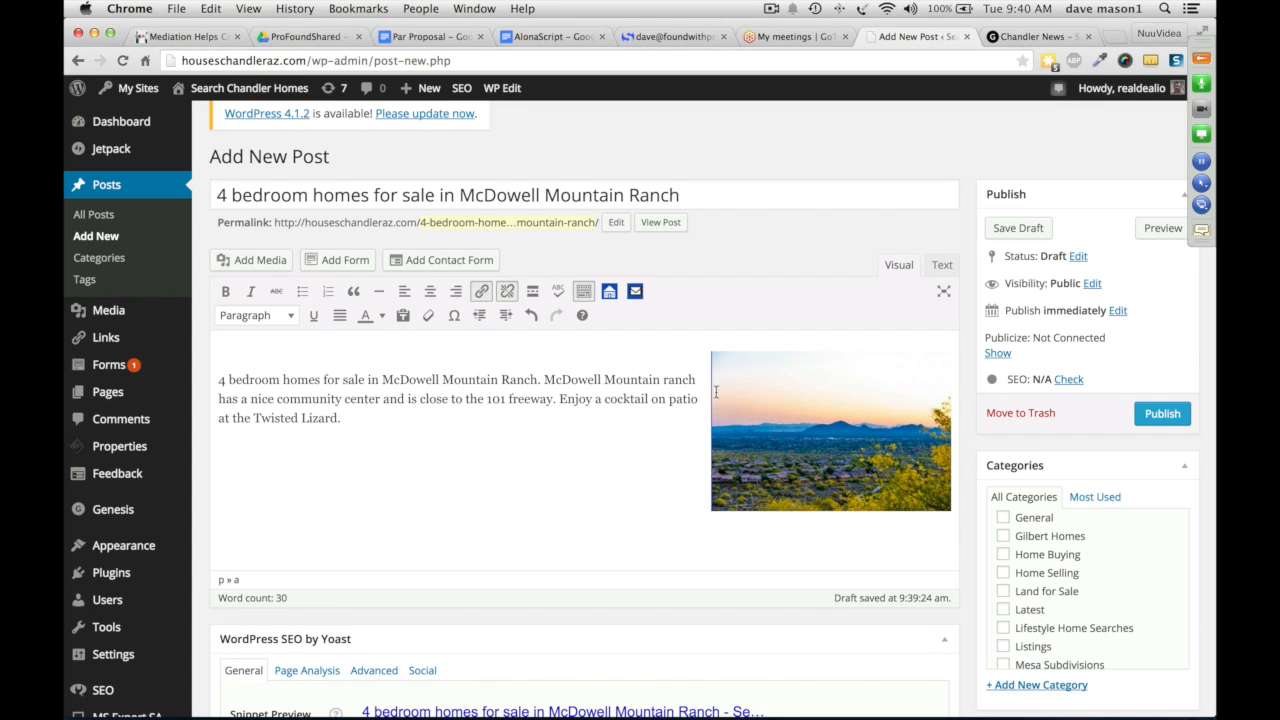
pyautogui.click(211, 390)
pyautogui.press('BackSpace')
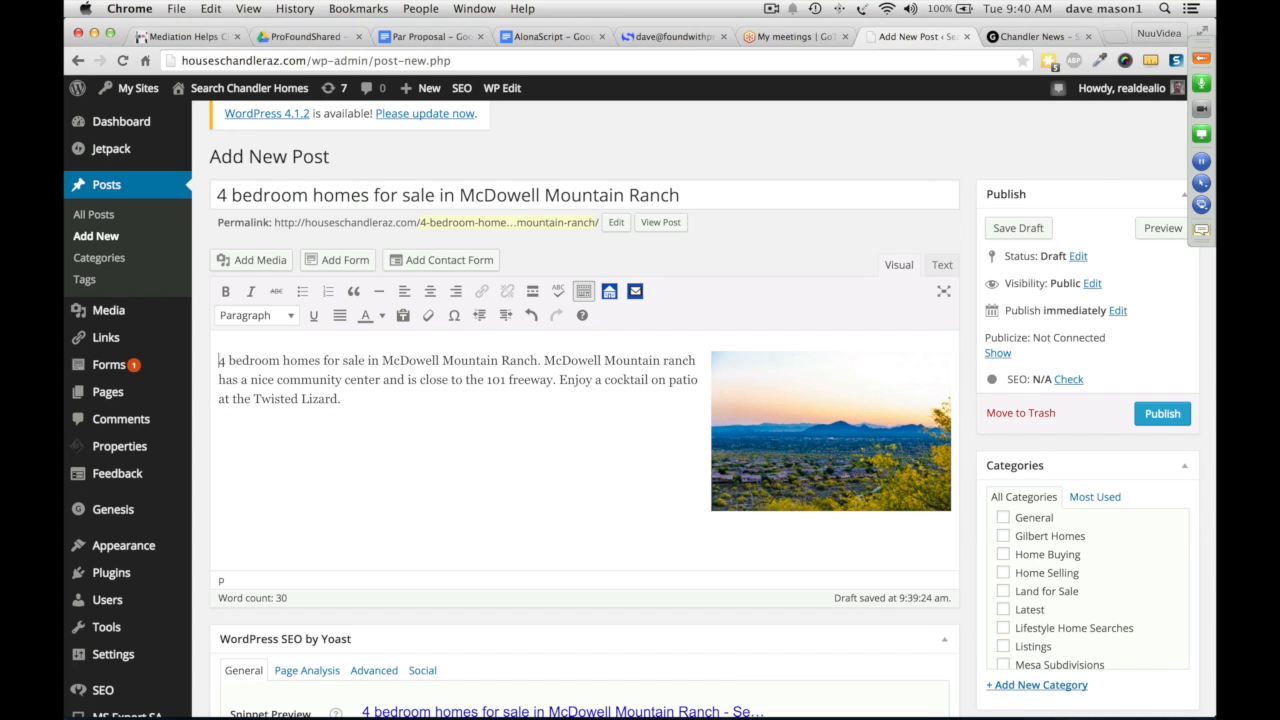
# - Start a new line after the paragraph and shrink the photo slightly from its lower-left corner
pyautogui.click(367, 400)
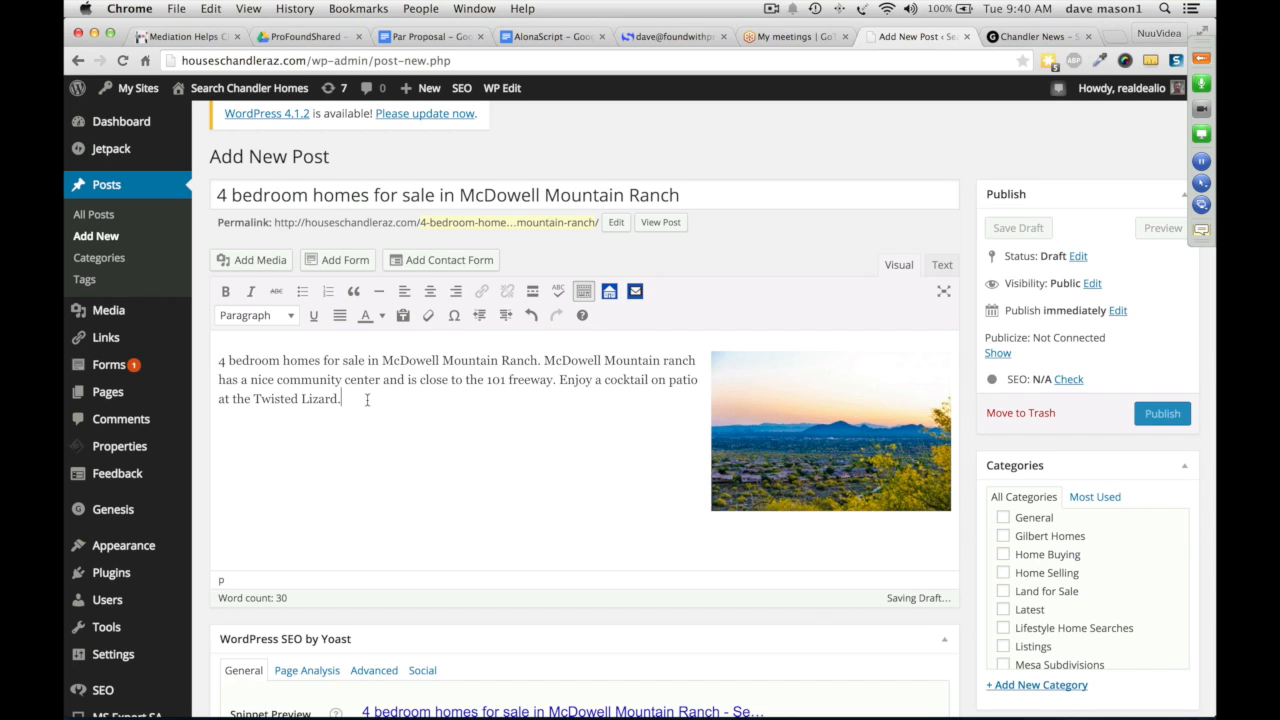
pyautogui.press('Return')
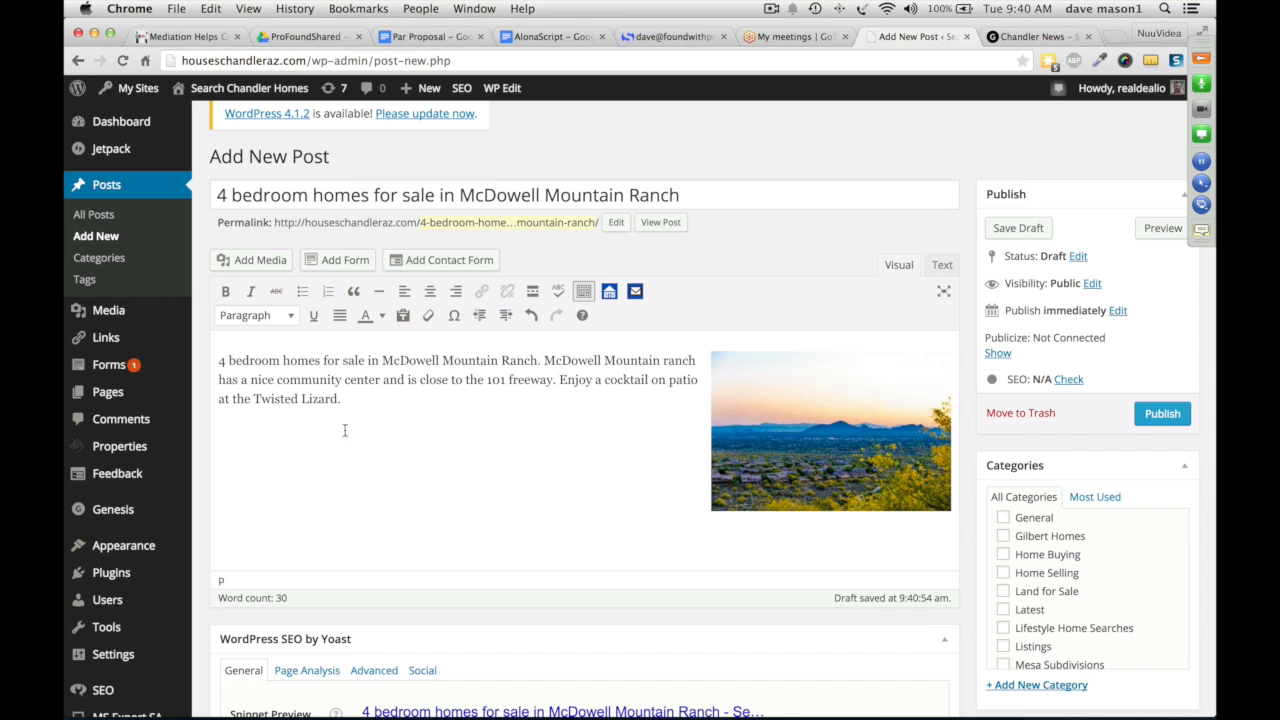
pyautogui.click(870, 408)
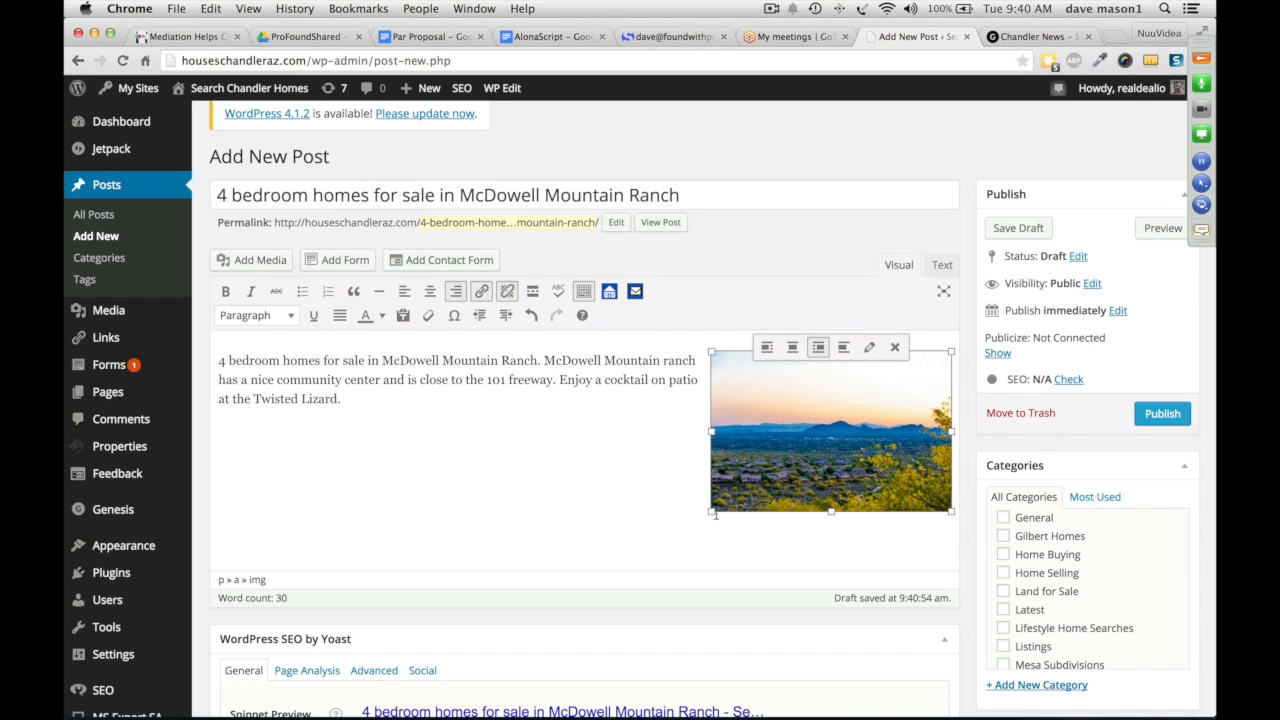
pyautogui.moveTo(714, 514)
pyautogui.mouseDown()
pyautogui.moveTo(737, 483)
pyautogui.moveTo(858, 405)
pyautogui.moveTo(735, 525)
pyautogui.moveTo(740, 505)
pyautogui.moveTo(721, 507)
pyautogui.mouseUp()
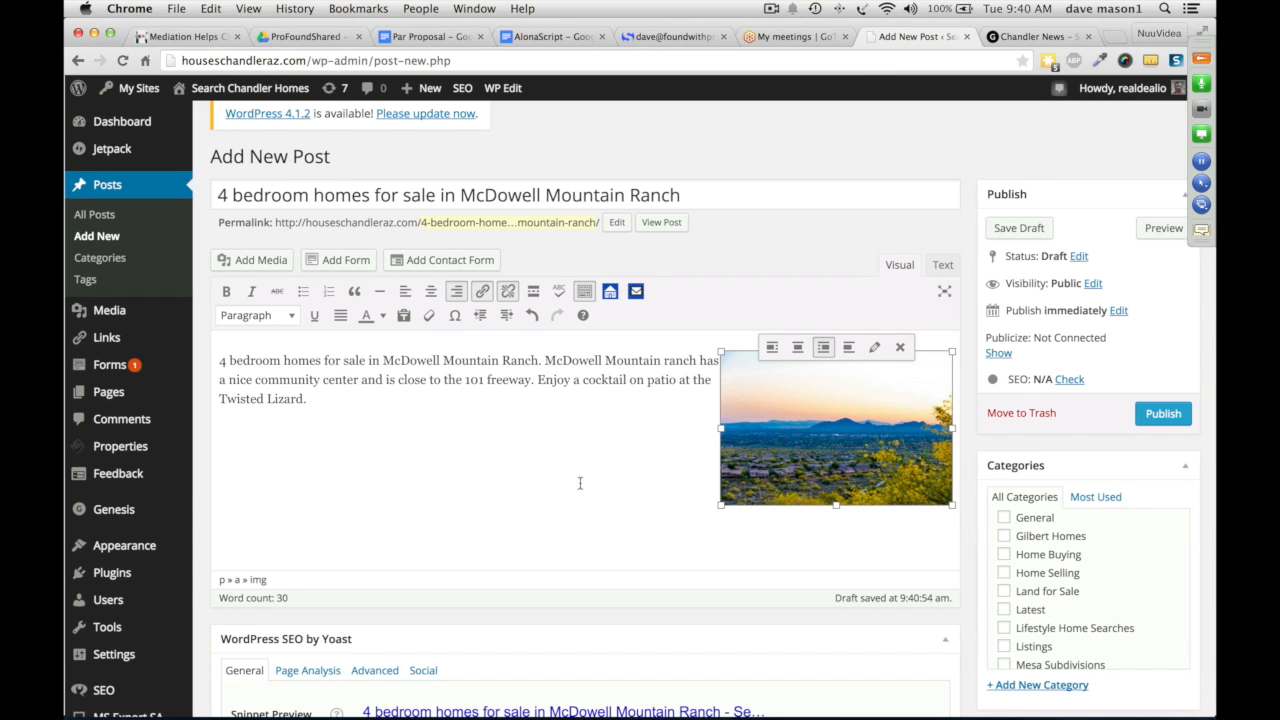
# - Place the cursor after the Twisted Lizard sentence and open the Shortcode creator for a property search
pyautogui.click(316, 399)
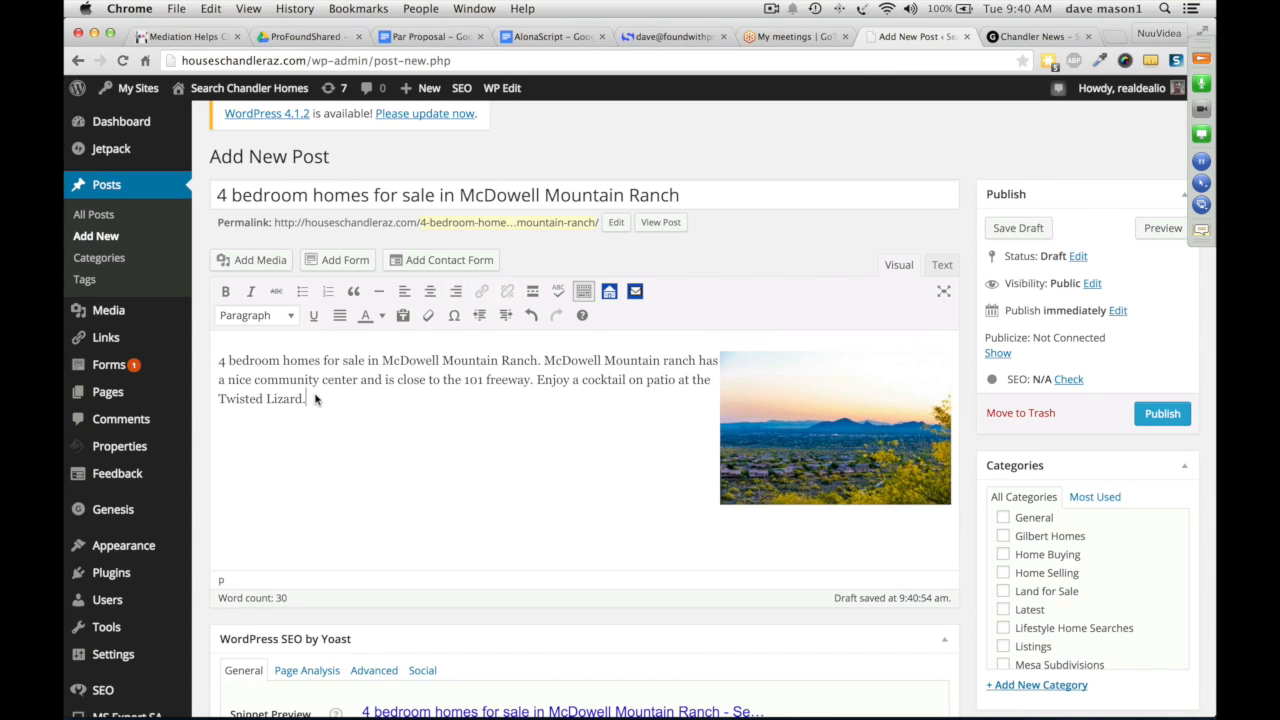
pyautogui.click(610, 292)
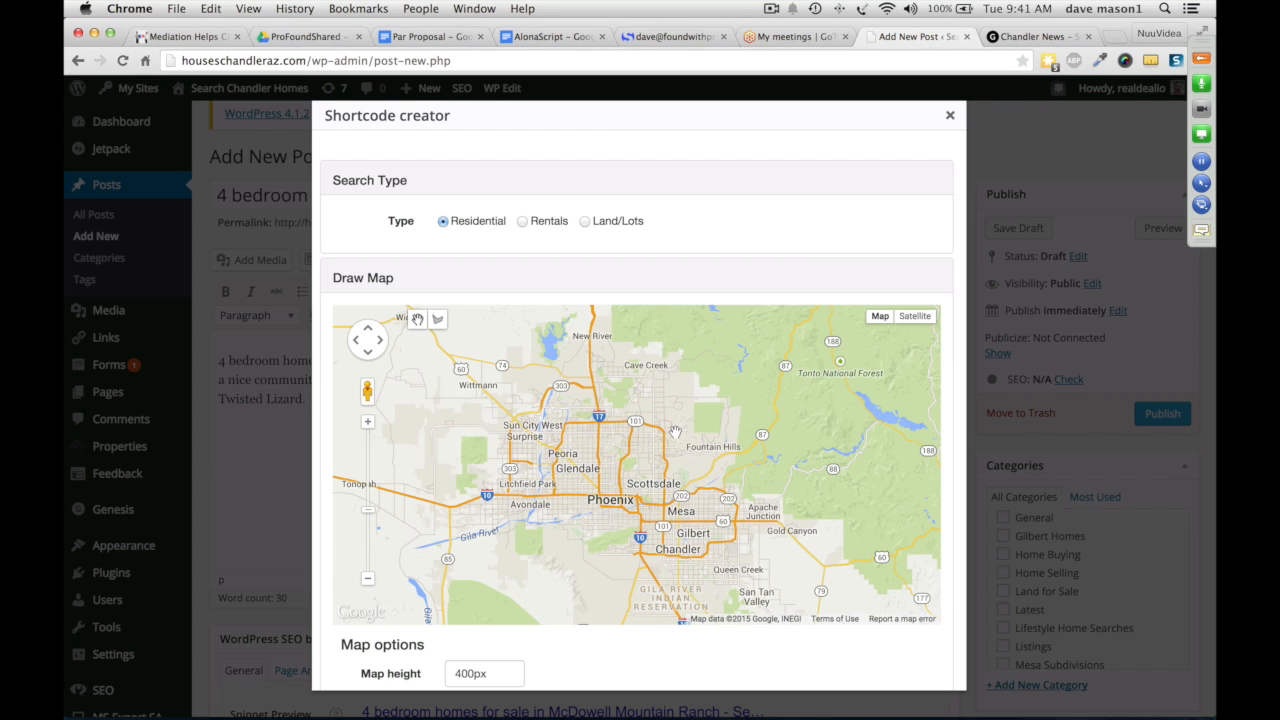
pyautogui.click(367, 421)
pyautogui.click(367, 421)
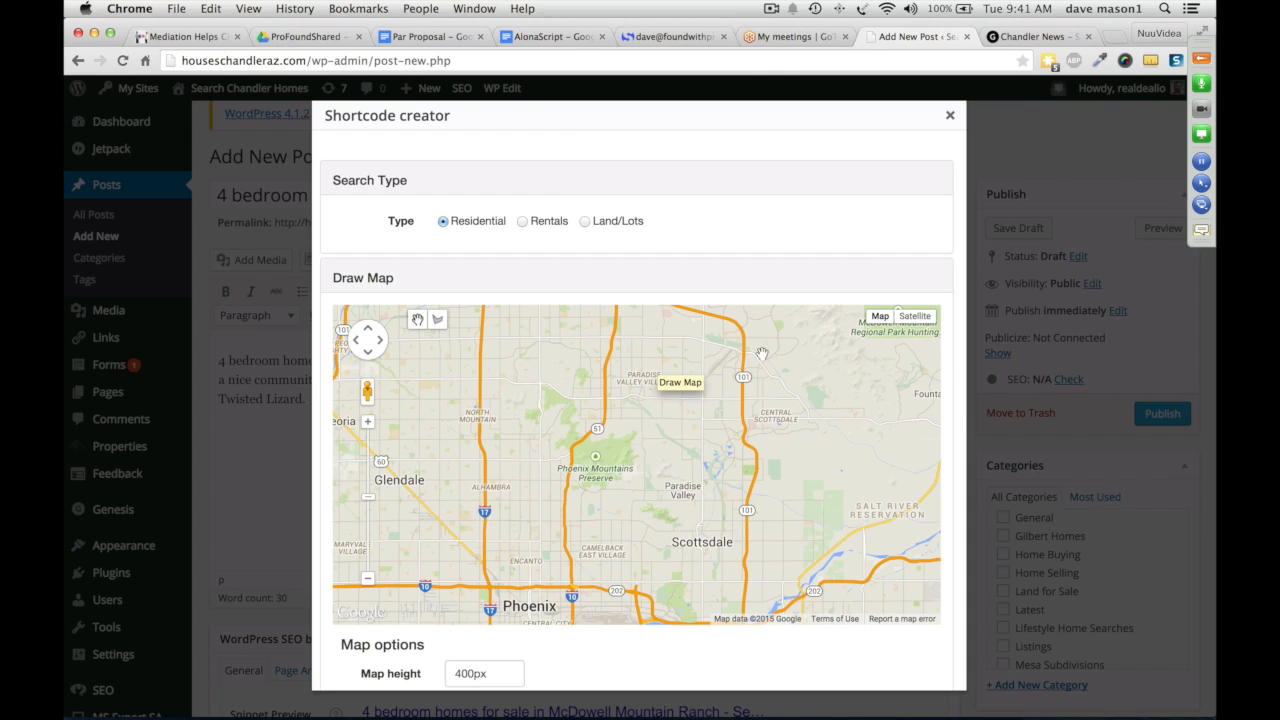
# - Add the Beds criterion to the listing search and set Subdivision to "mcdowell mountain ranch"
pyautogui.scroll(-5, 966, 408)
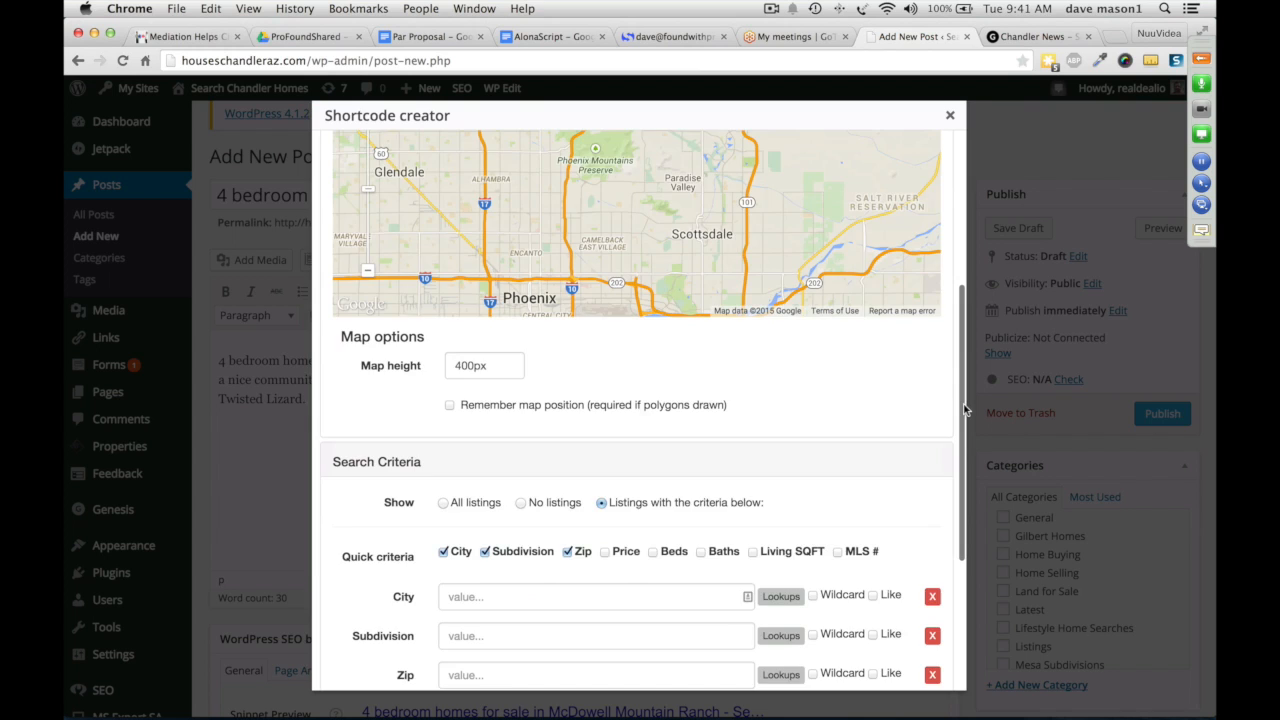
pyautogui.scroll(-1, 966, 408)
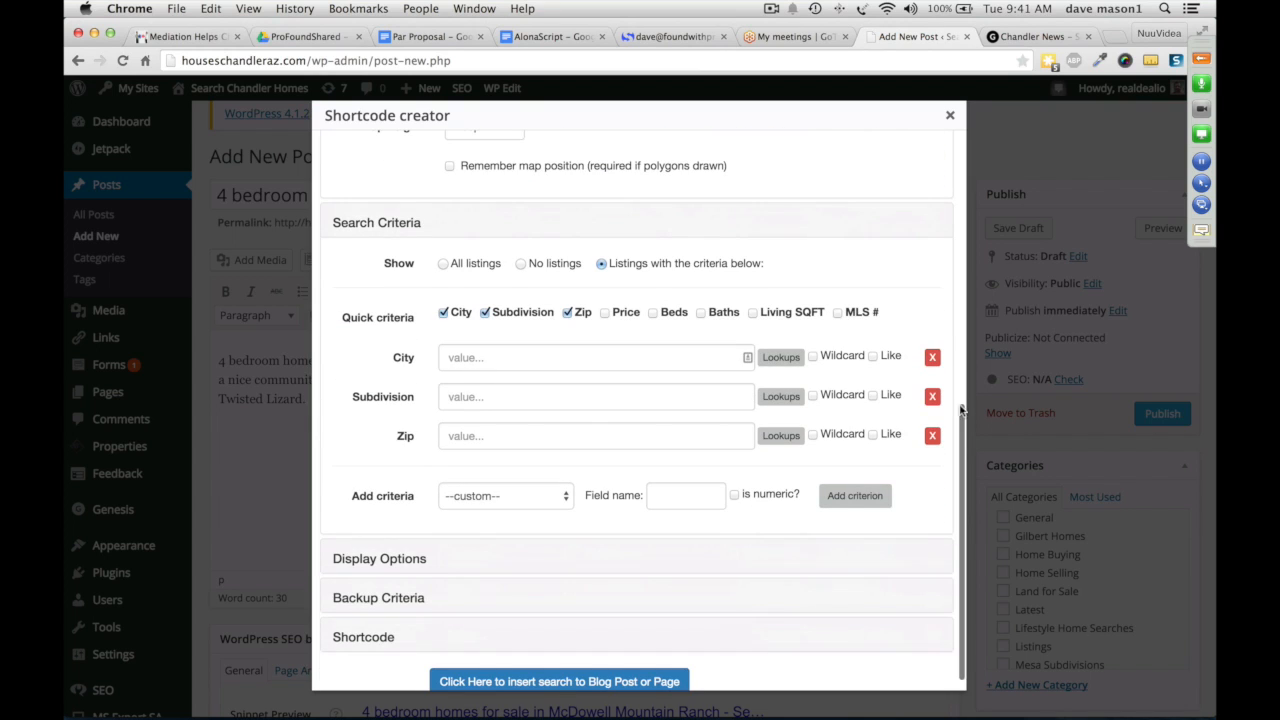
pyautogui.click(653, 313)
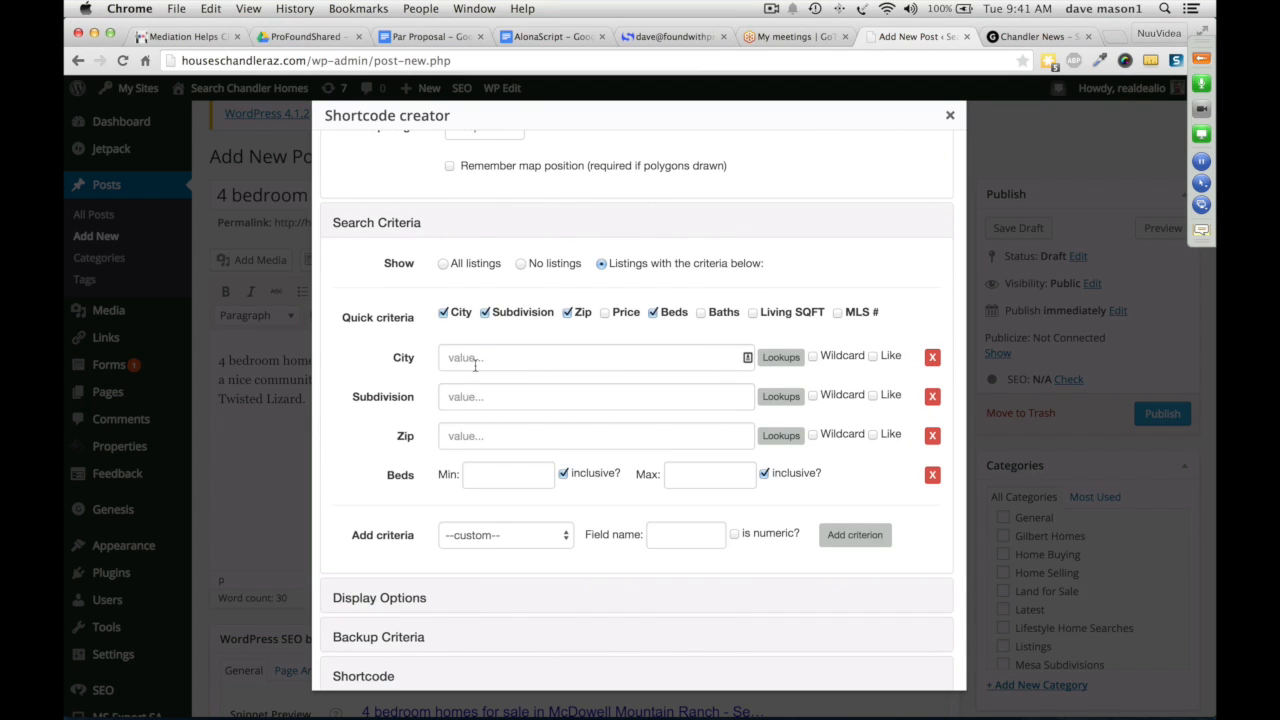
pyautogui.click(486, 399)
pyautogui.write('mcdowell mountain ranch')
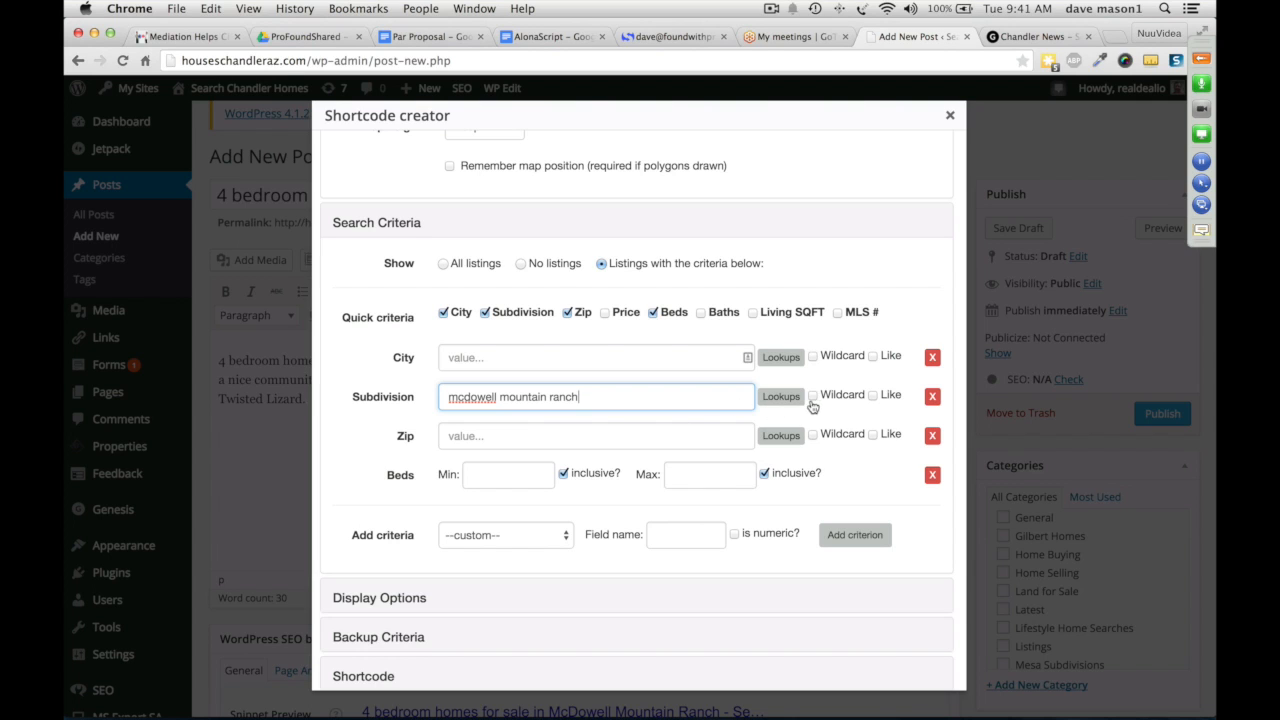
# - Enable Wildcard matching for the Subdivision criterion and set Beds to a minimum of 3.9 and a maximum of 4.1
pyautogui.click(812, 396)
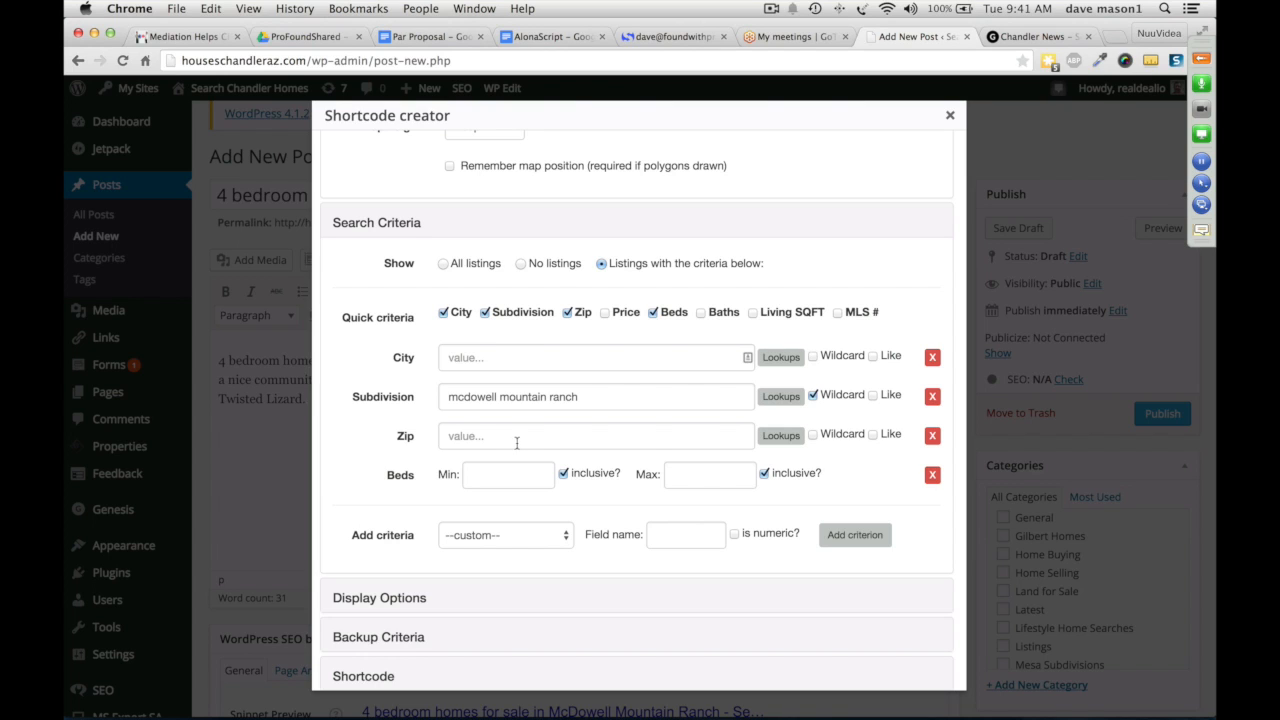
pyautogui.click(511, 477)
pyautogui.write('3.9')
pyautogui.click(683, 475)
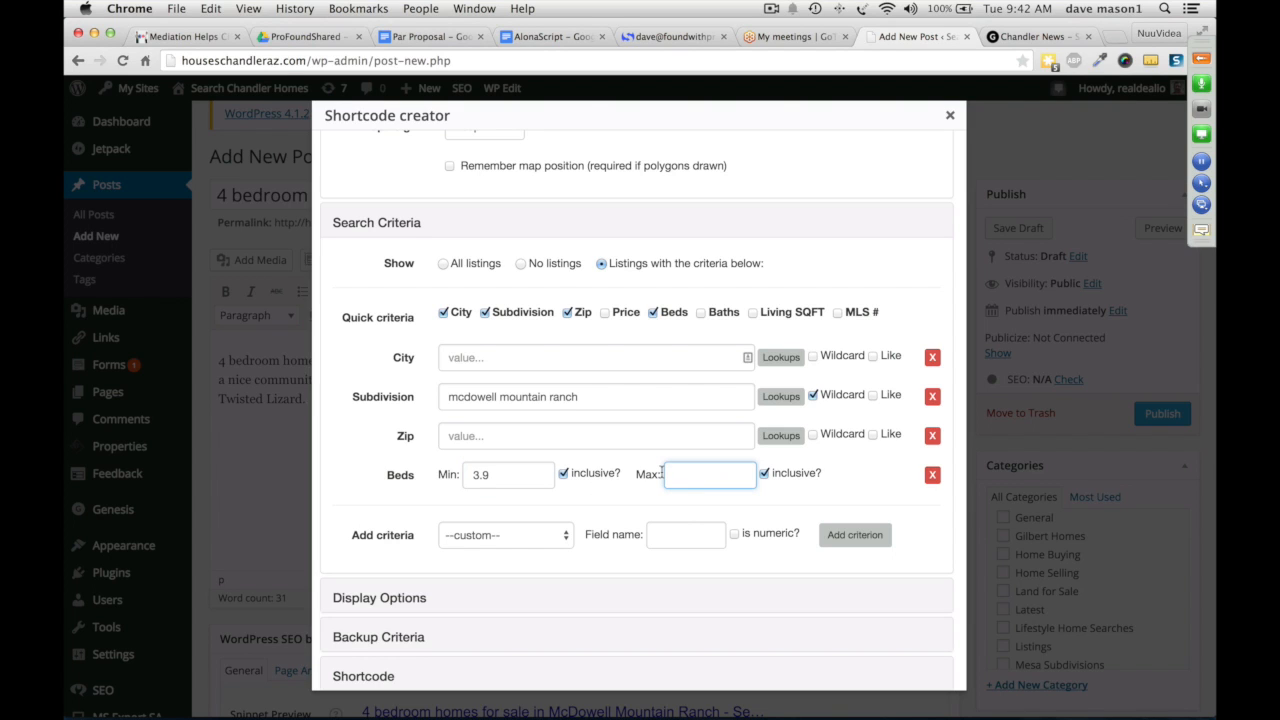
pyautogui.write('4.')
# - Add the Pool - Private criterion to the listing search and select all of its lookup values
pyautogui.click(565, 536)
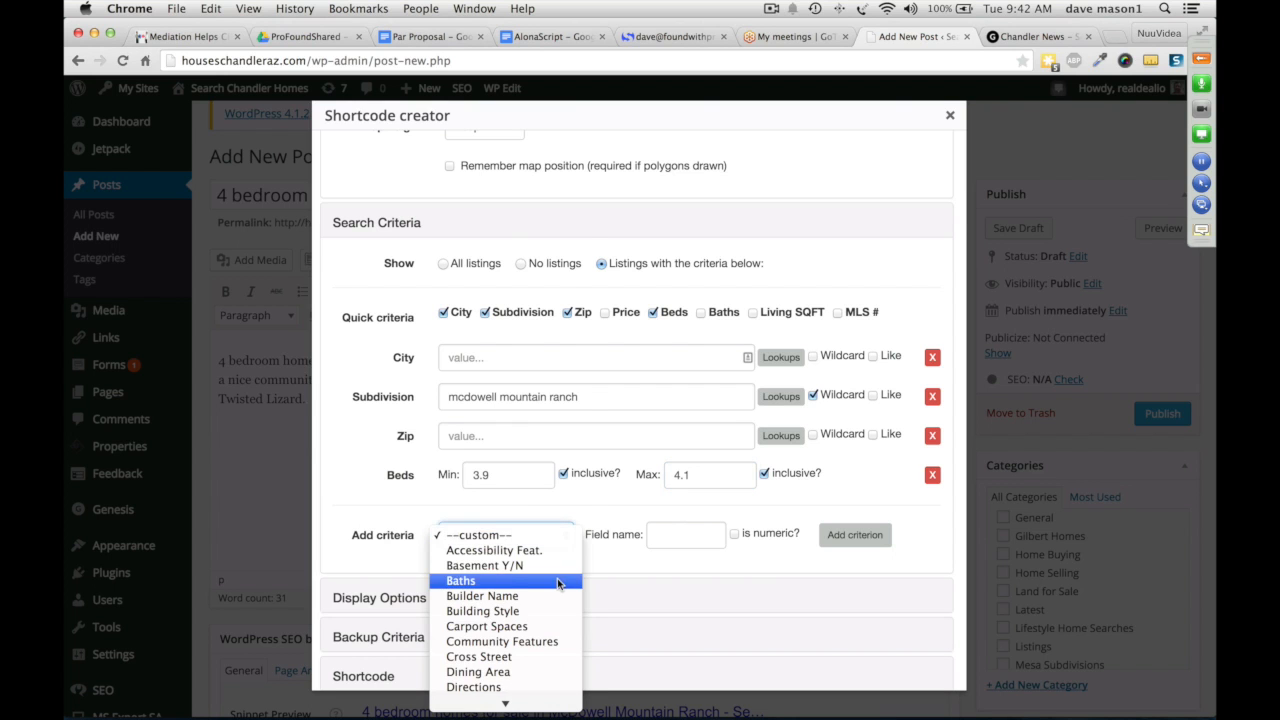
pyautogui.scroll(-10, 557, 578)
pyautogui.scroll(-5, 491, 583)
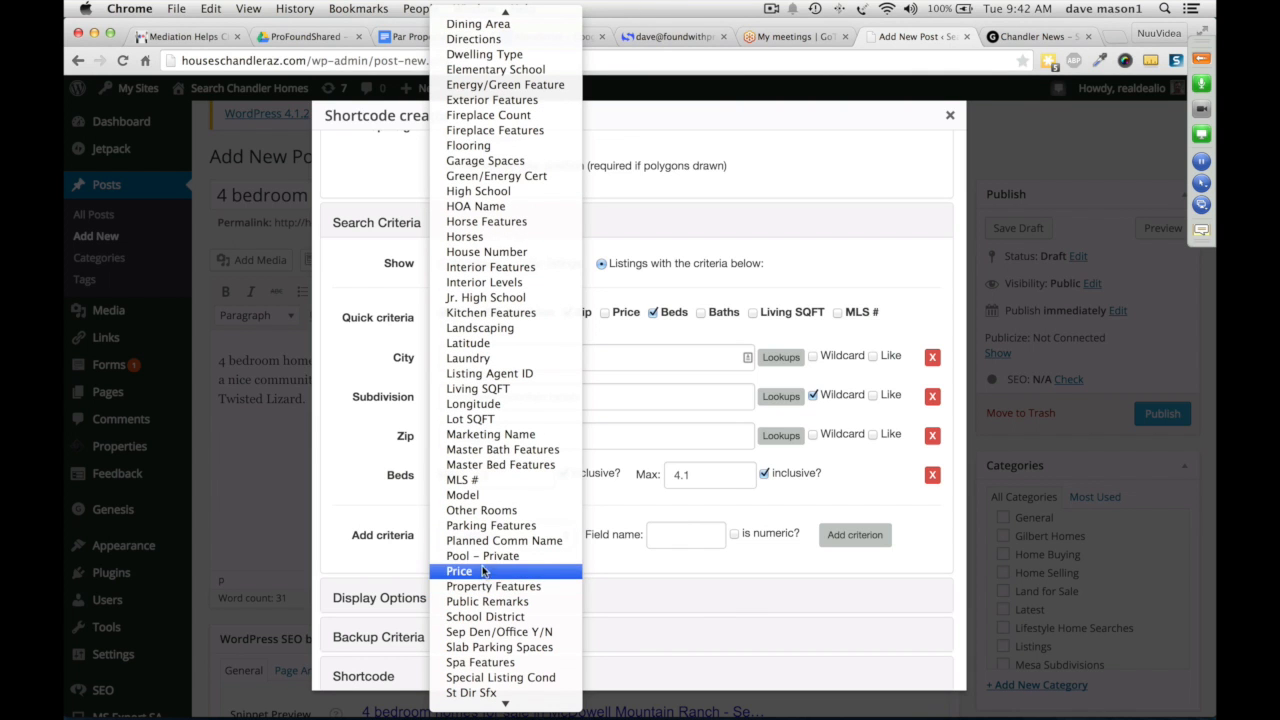
pyautogui.click(486, 556)
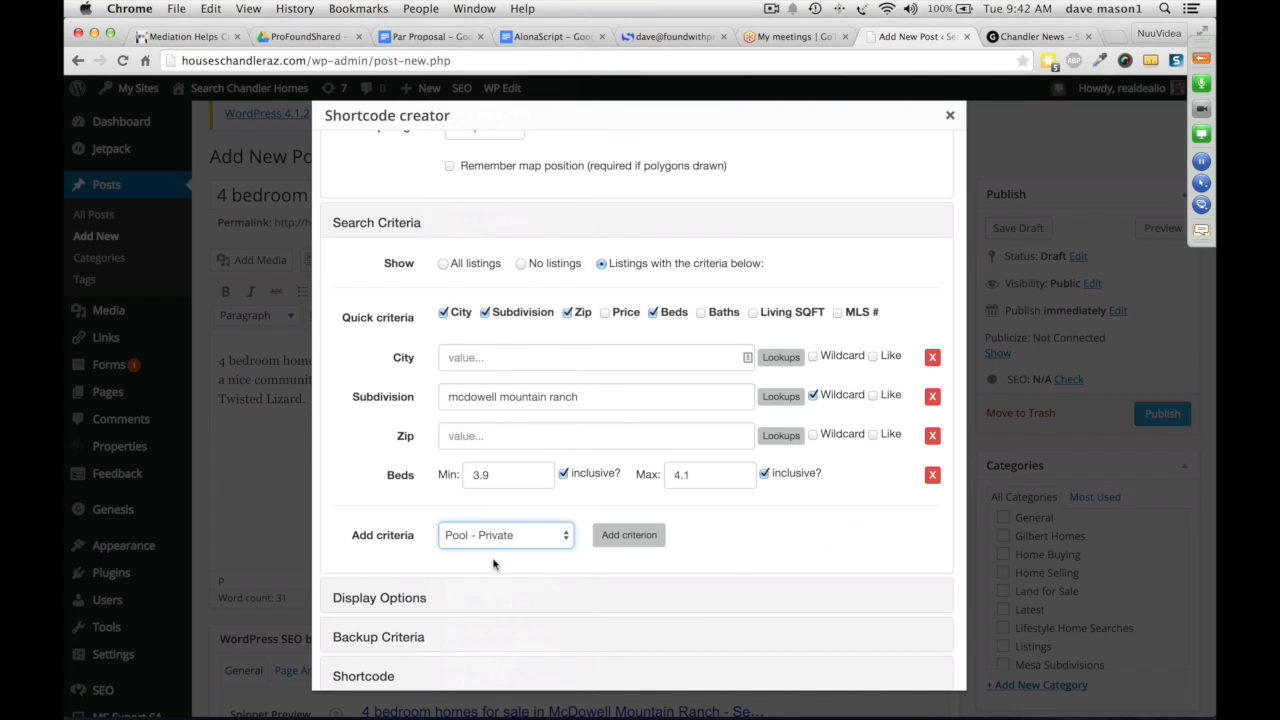
pyautogui.click(628, 540)
pyautogui.click(779, 520)
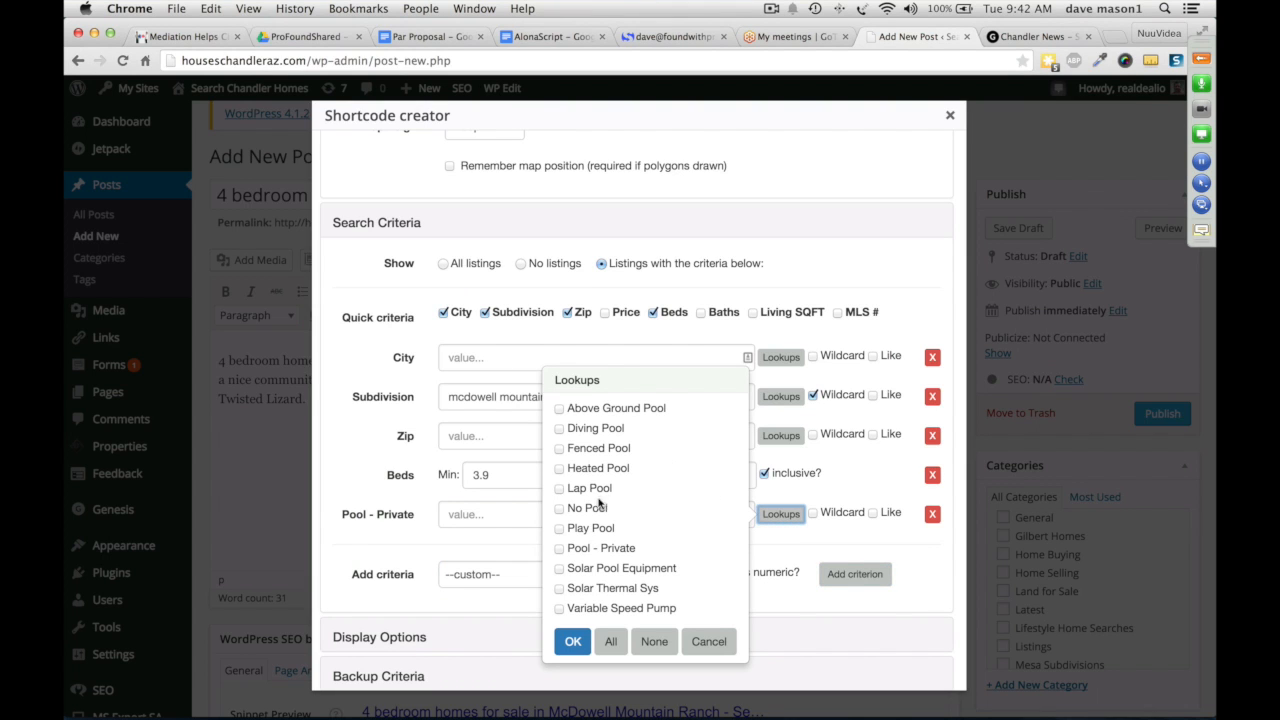
pyautogui.click(609, 644)
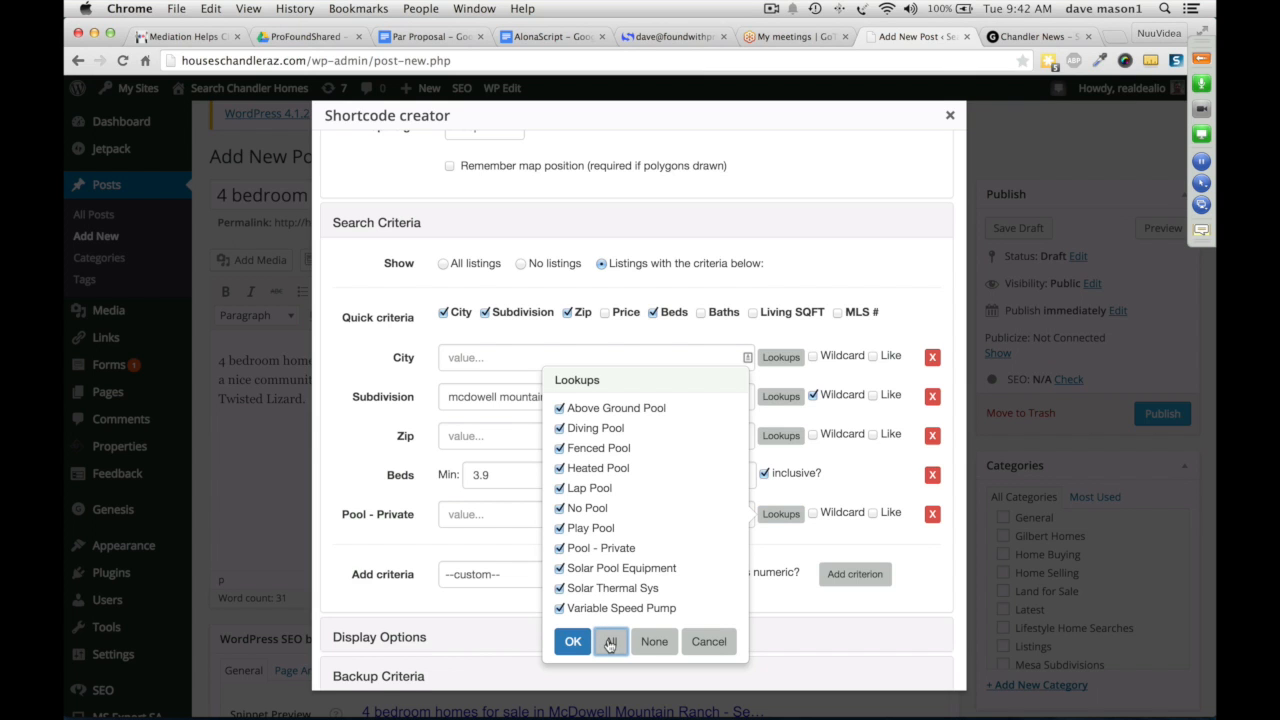
pyautogui.click(571, 641)
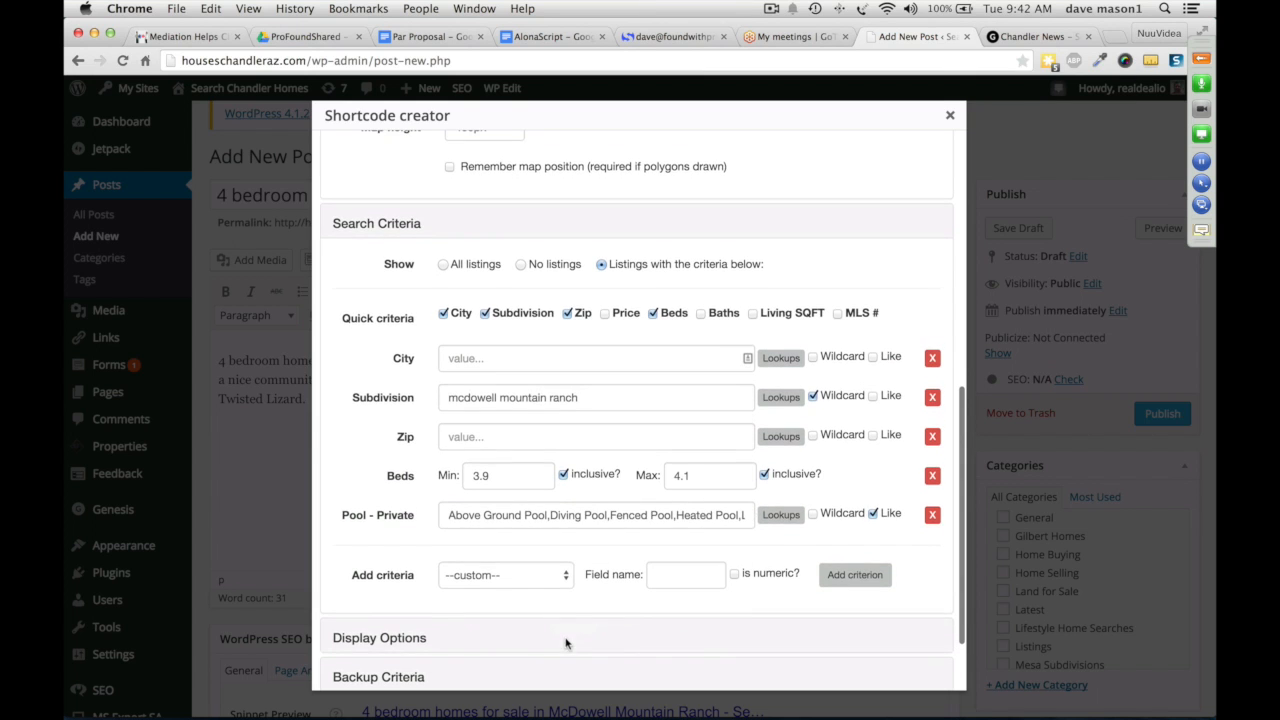
# - Try clearing Above Ground Pool, Heated Pool, Lap Pool and Solar Pool Equipment in the Pool - Private lookups, and reselect all values
pyautogui.scroll(-1, 886, 520)
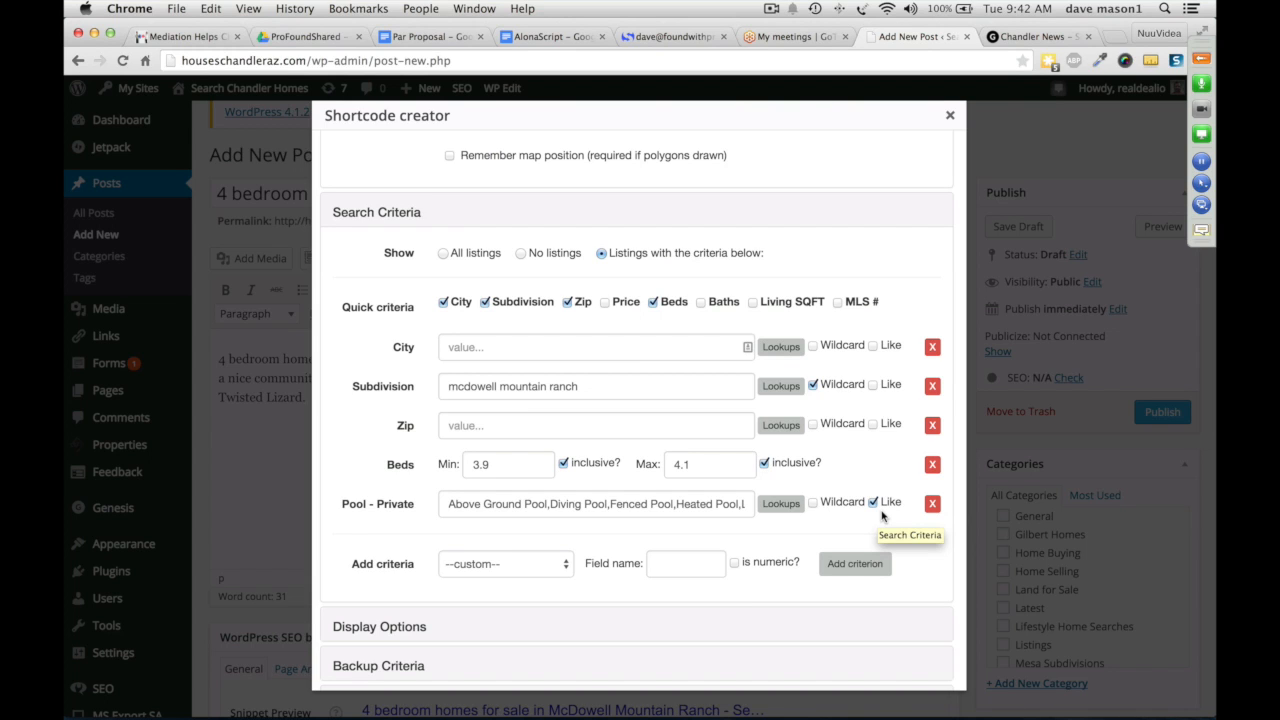
pyautogui.scroll(3, 885, 520)
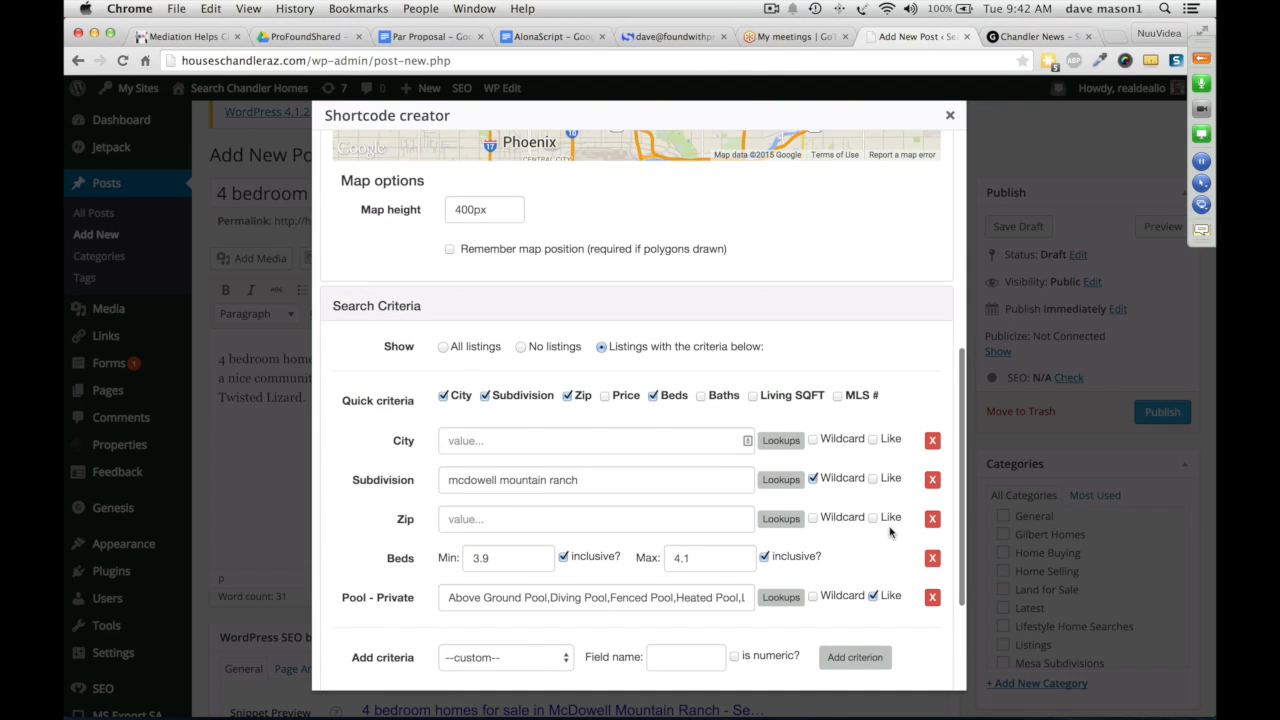
pyautogui.scroll(-1, 890, 532)
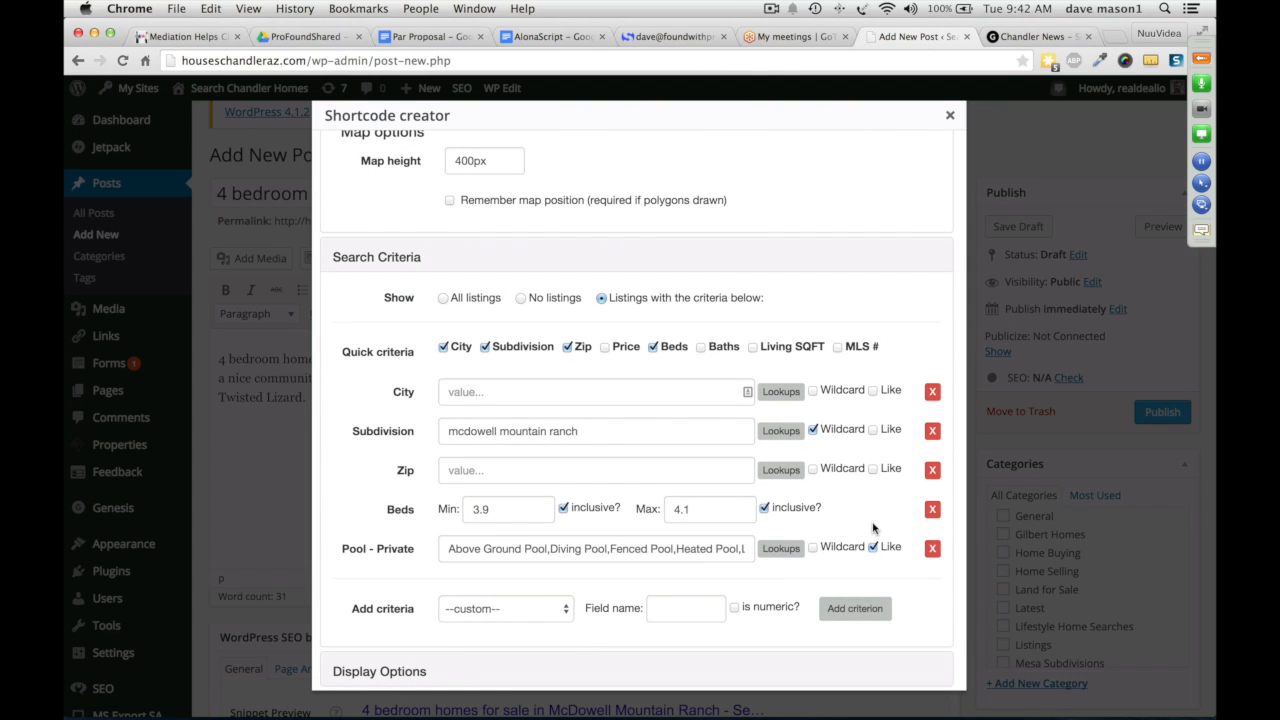
pyautogui.click(772, 548)
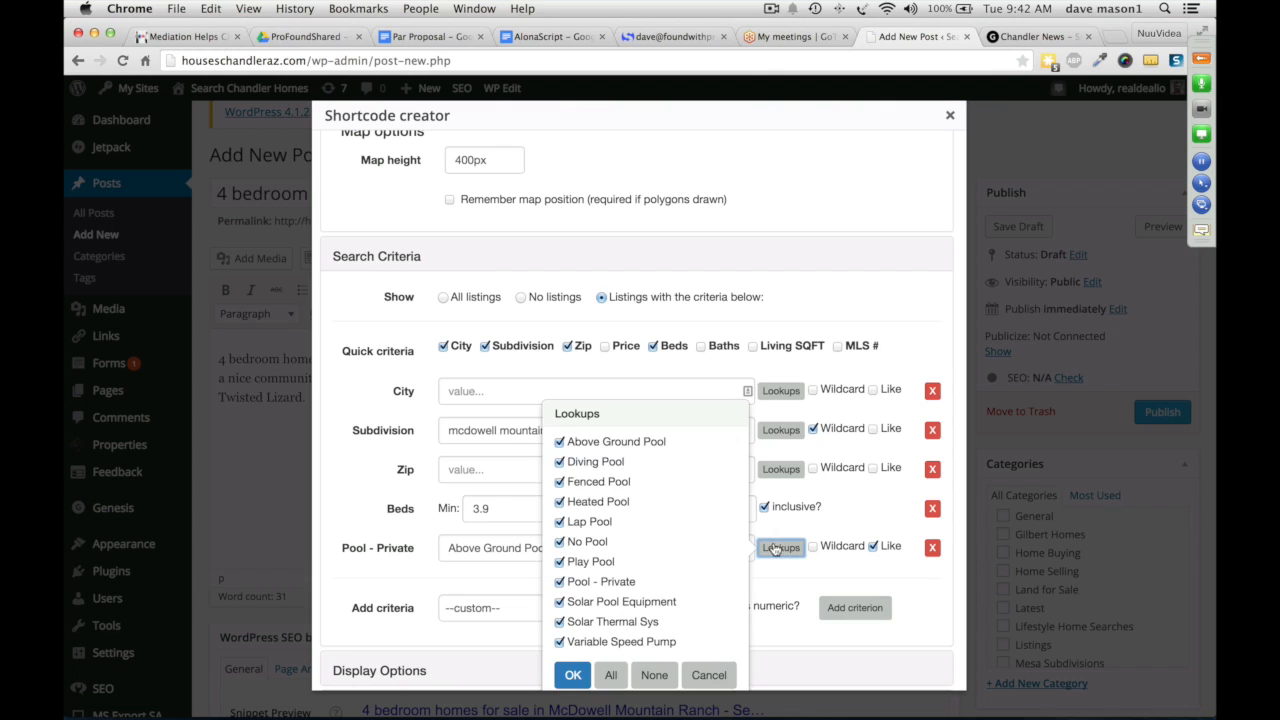
pyautogui.click(560, 442)
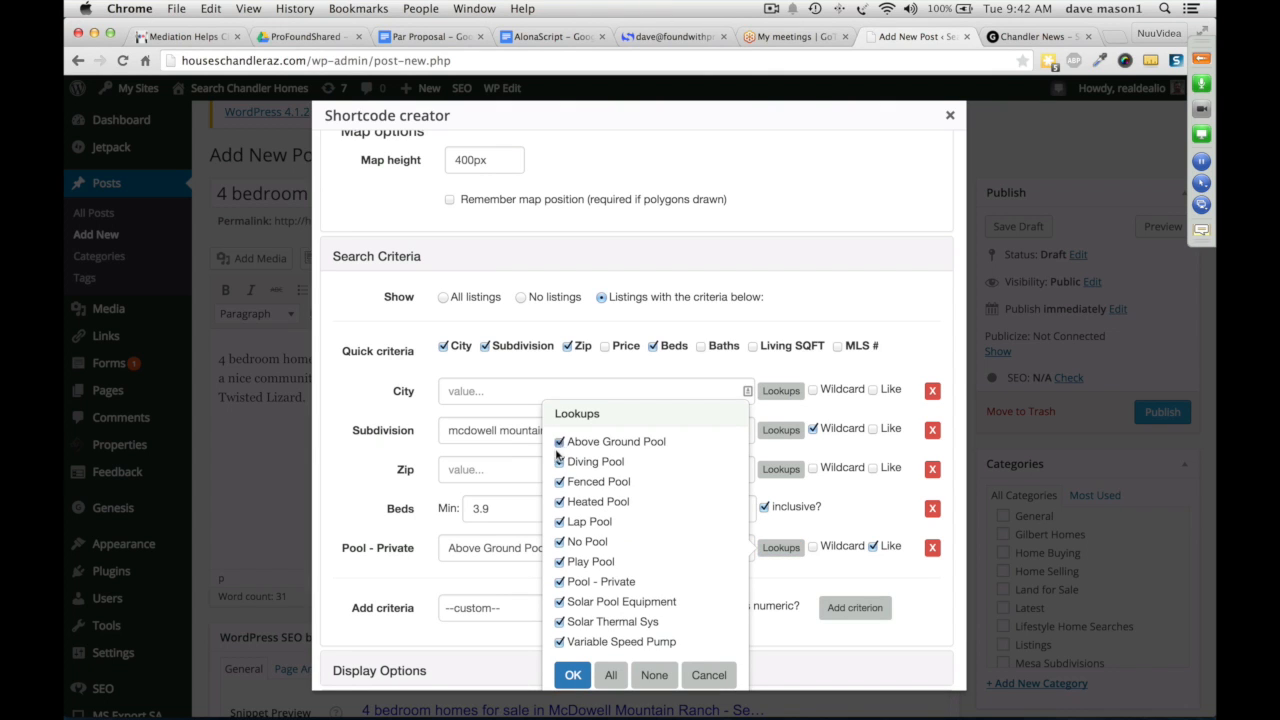
pyautogui.click(559, 502)
pyautogui.click(559, 521)
pyautogui.scroll(-1, 565, 540)
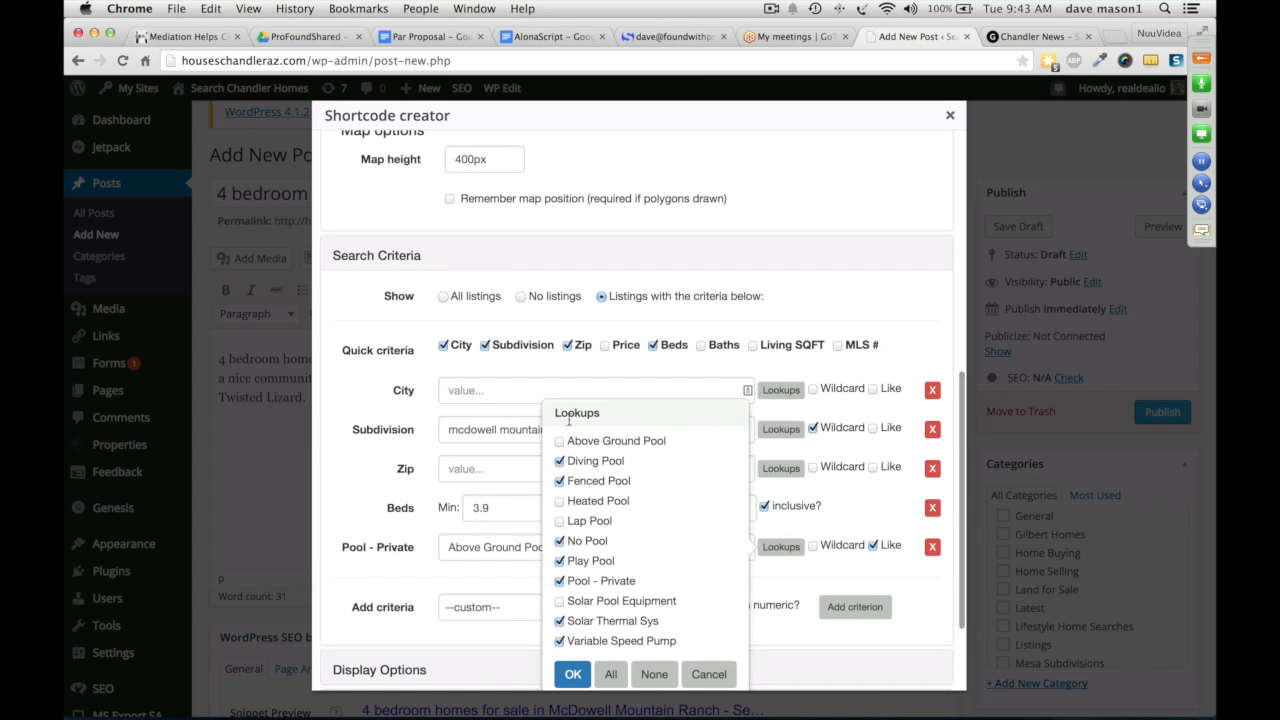
pyautogui.scroll(-2, 610, 680)
pyautogui.click(608, 661)
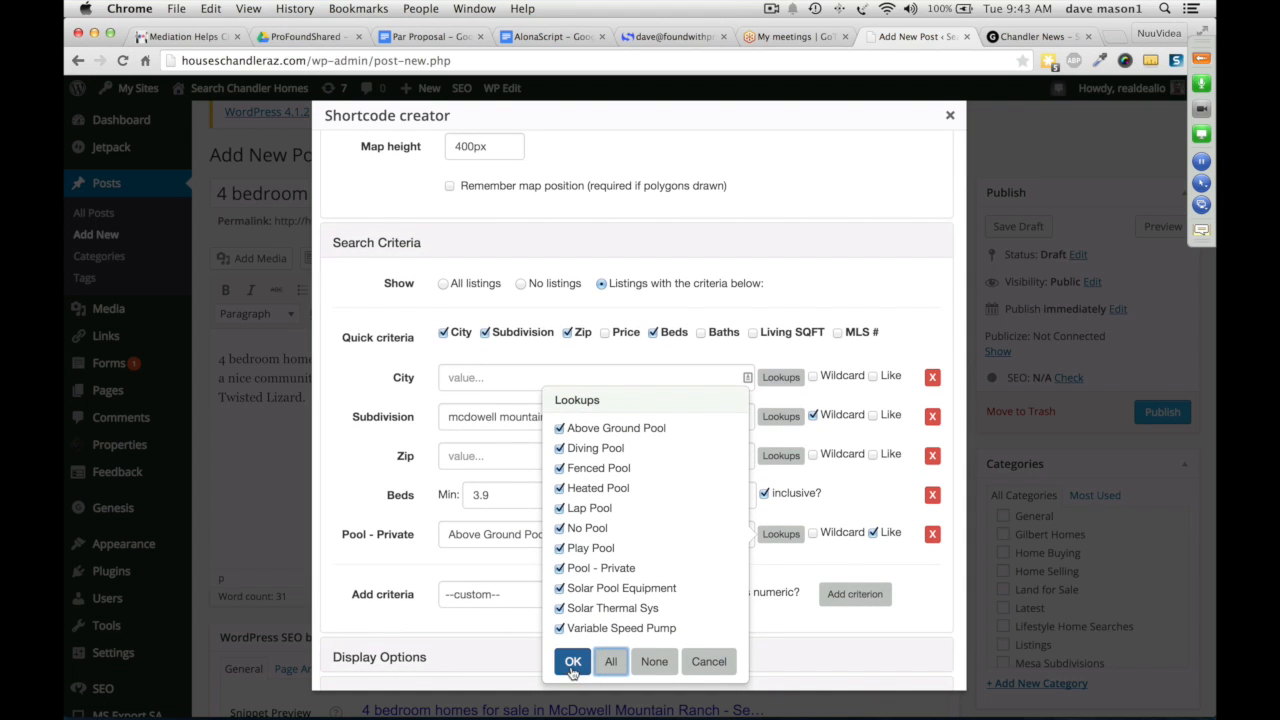
pyautogui.click(572, 661)
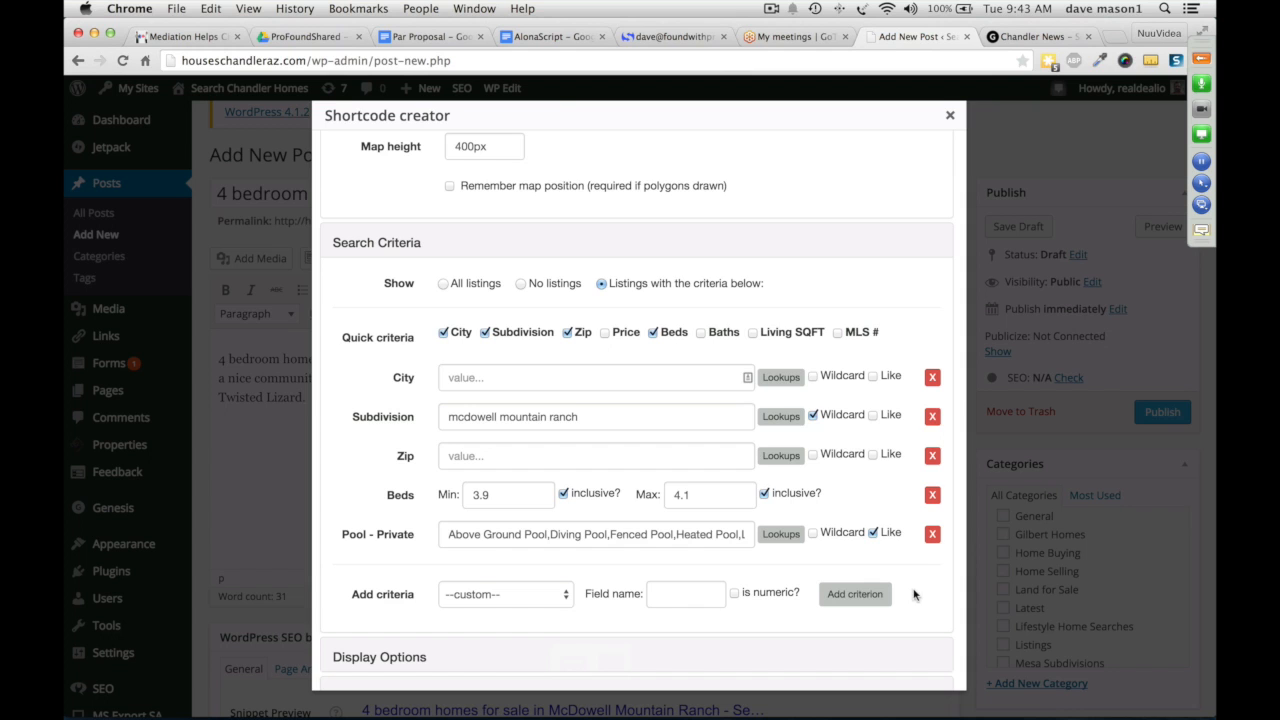
# - Expand the Display Options and review the map, paging, sorting, listings and results-per-page settings
pyautogui.scroll(-3, 913, 595)
pyautogui.scroll(-5, 913, 595)
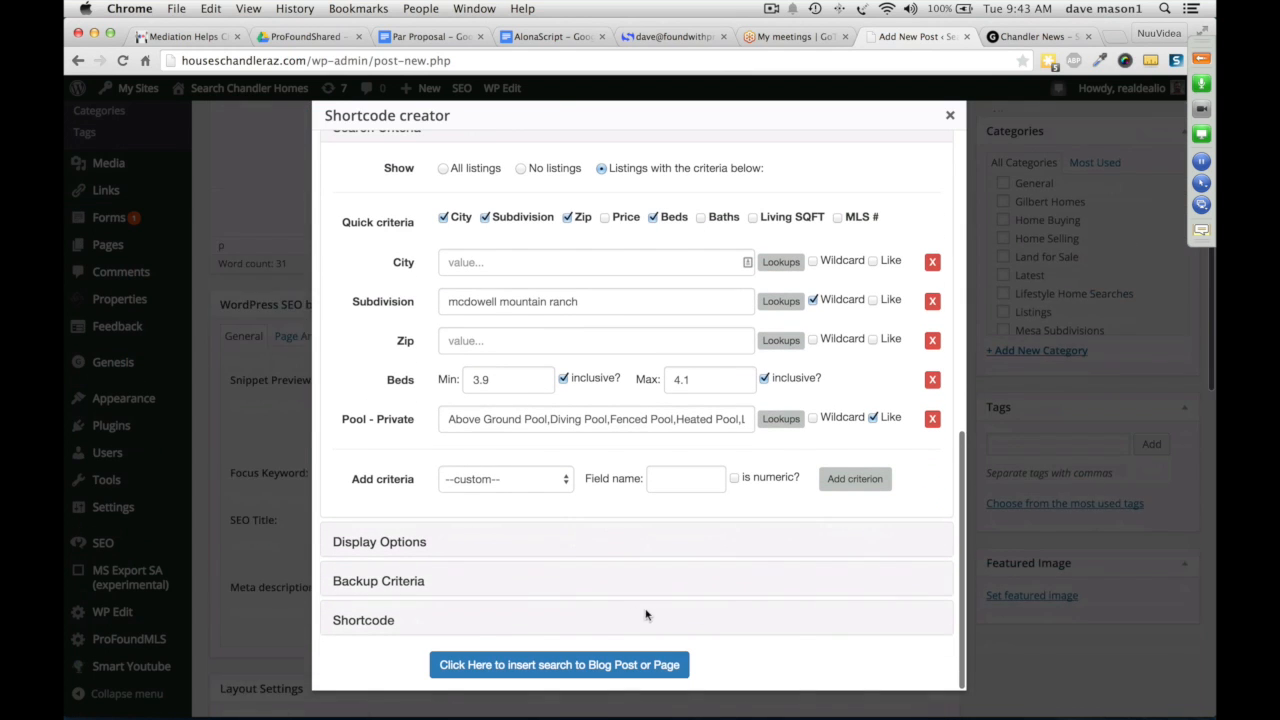
pyautogui.click(379, 542)
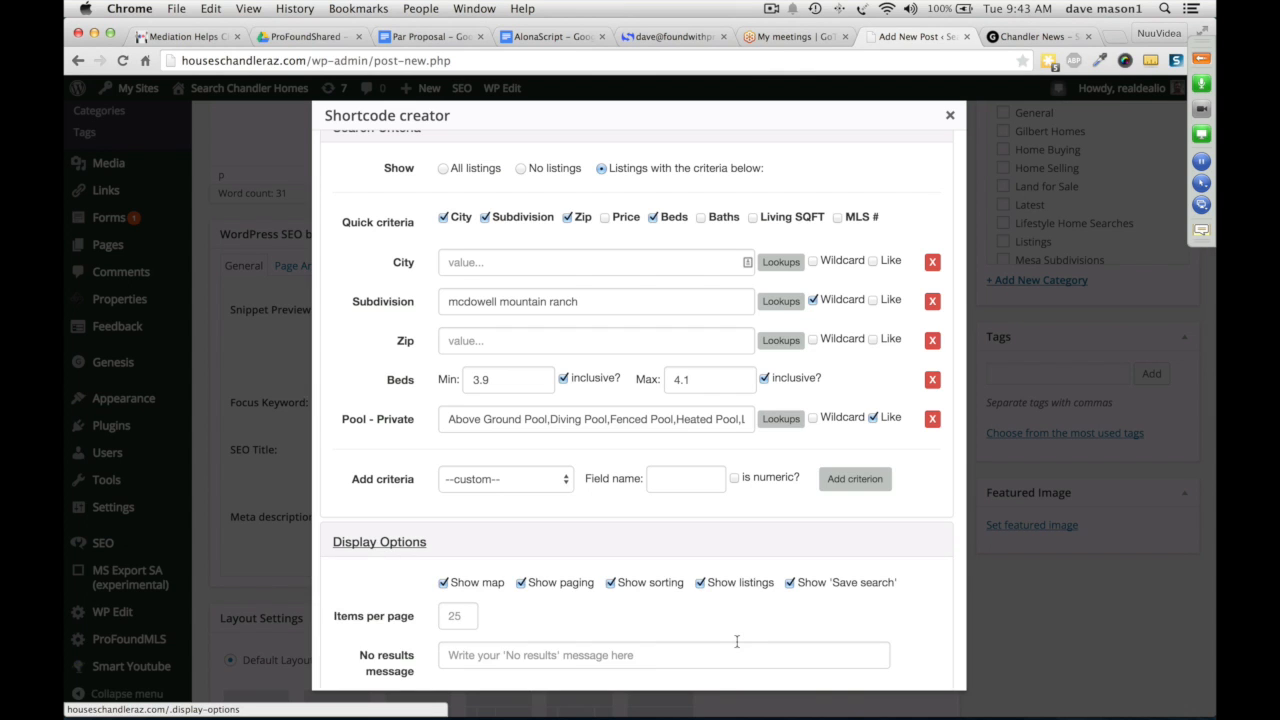
pyautogui.scroll(-5, 737, 645)
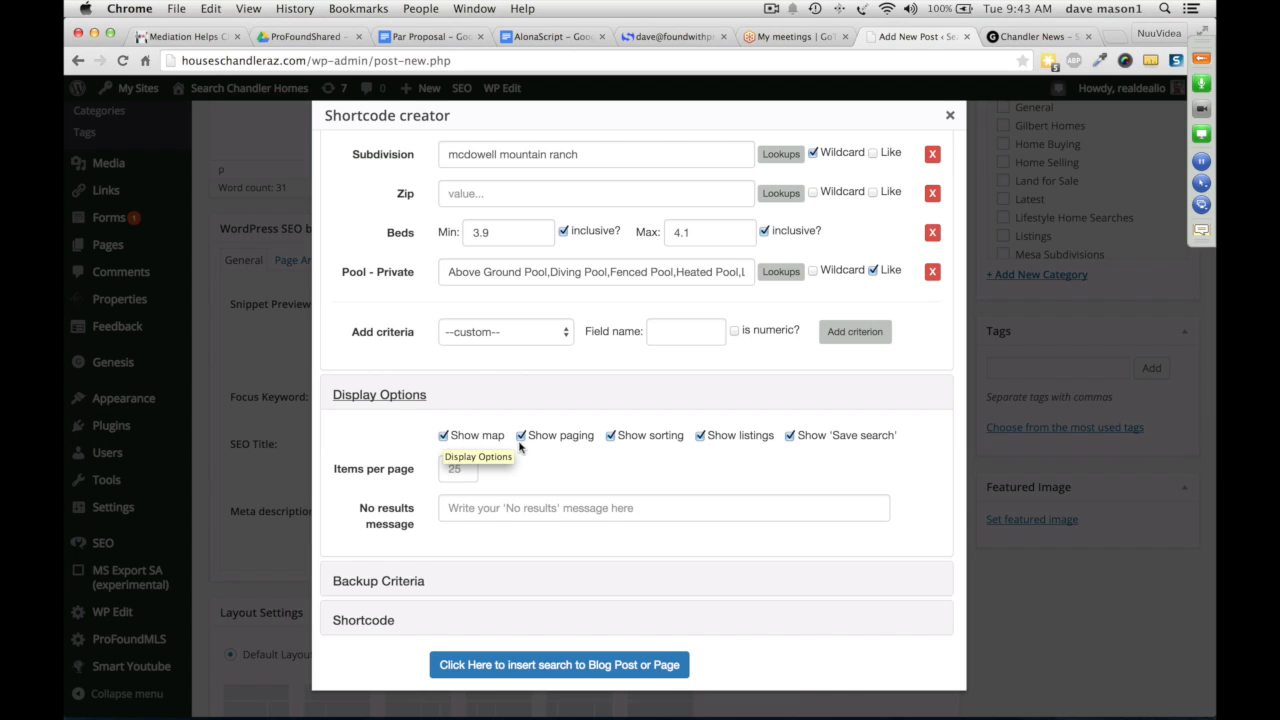
# - Enable the backup query under Backup Criteria and set its Zip criterion to 85255
pyautogui.click(360, 585)
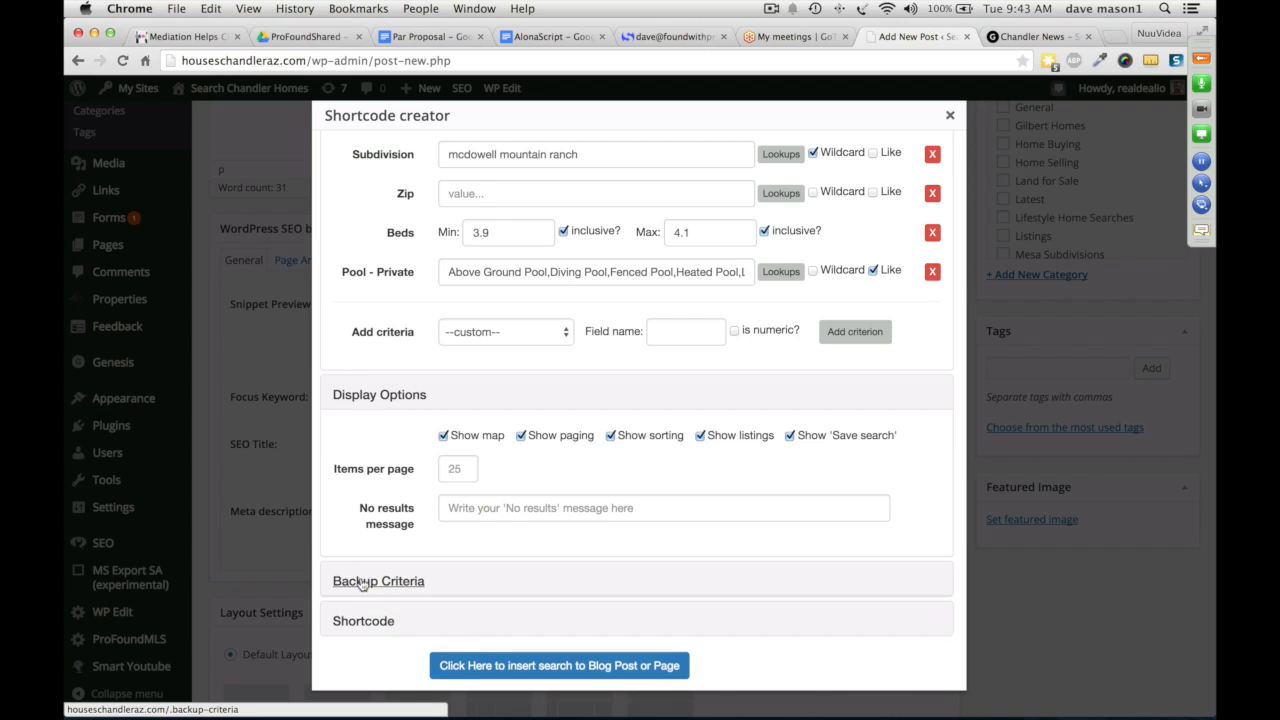
pyautogui.scroll(-1, 463, 605)
pyautogui.scroll(-3, 463, 605)
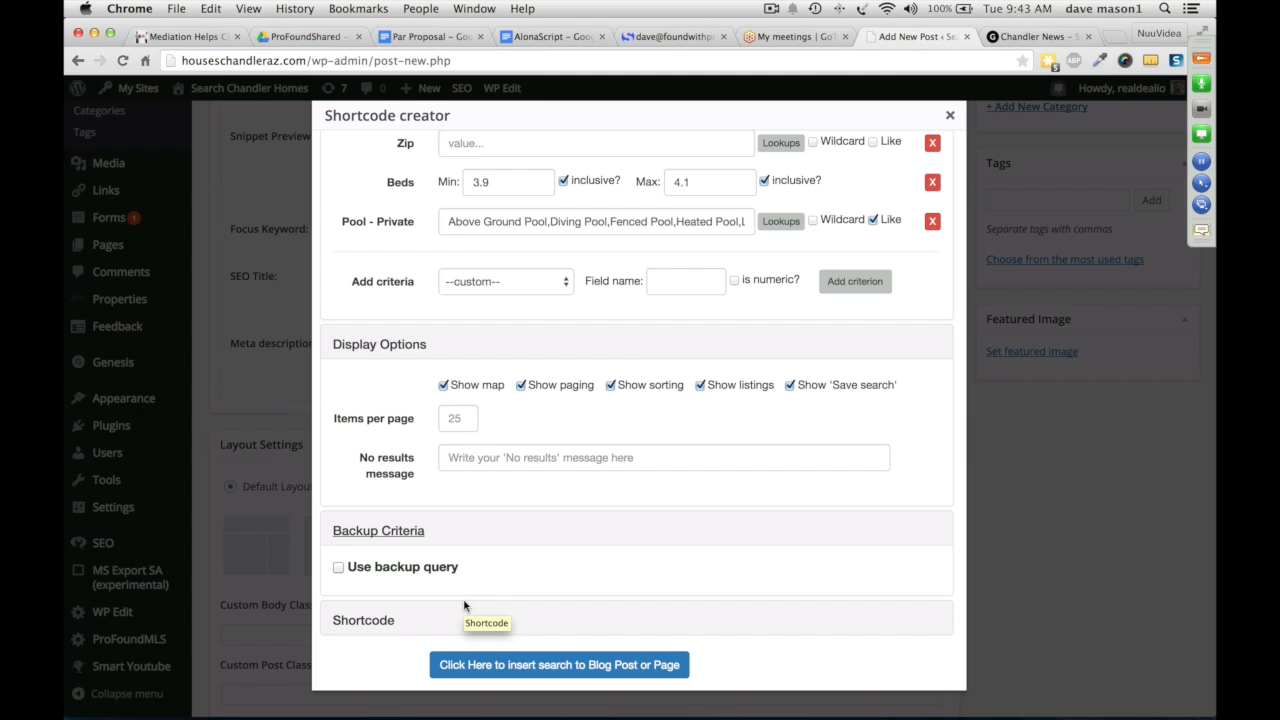
pyautogui.click(338, 567)
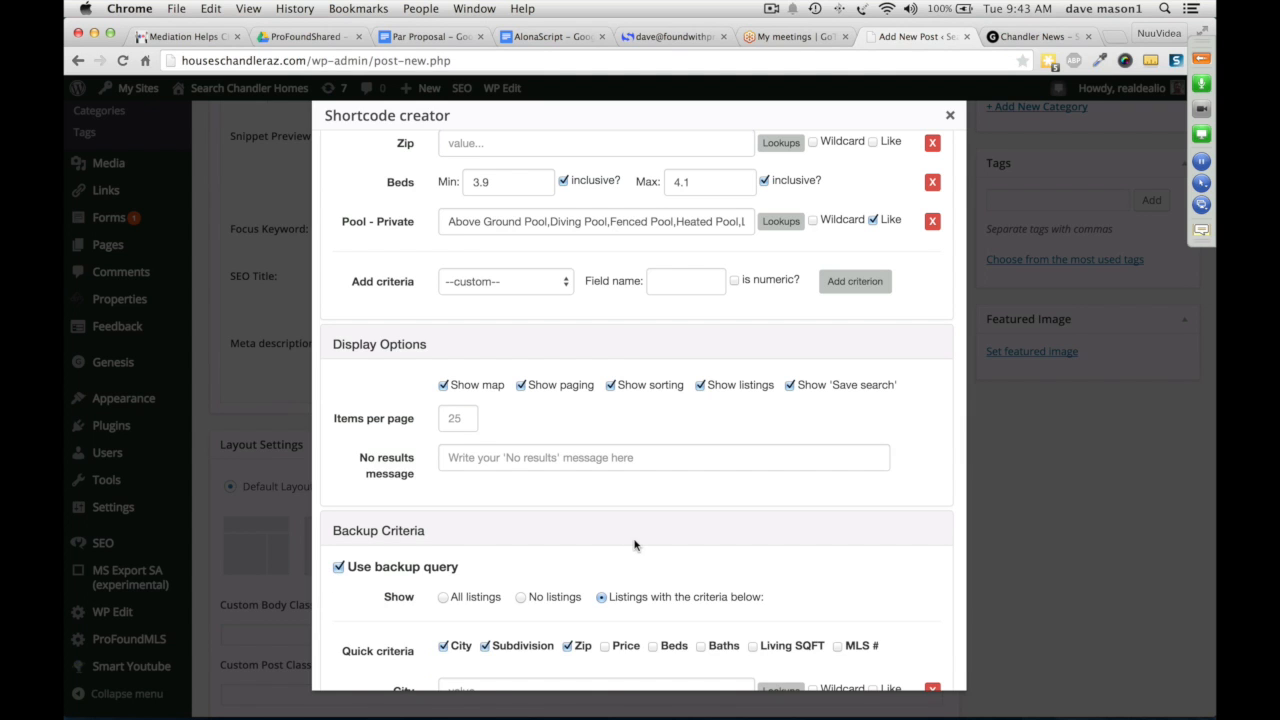
pyautogui.scroll(-5, 629, 545)
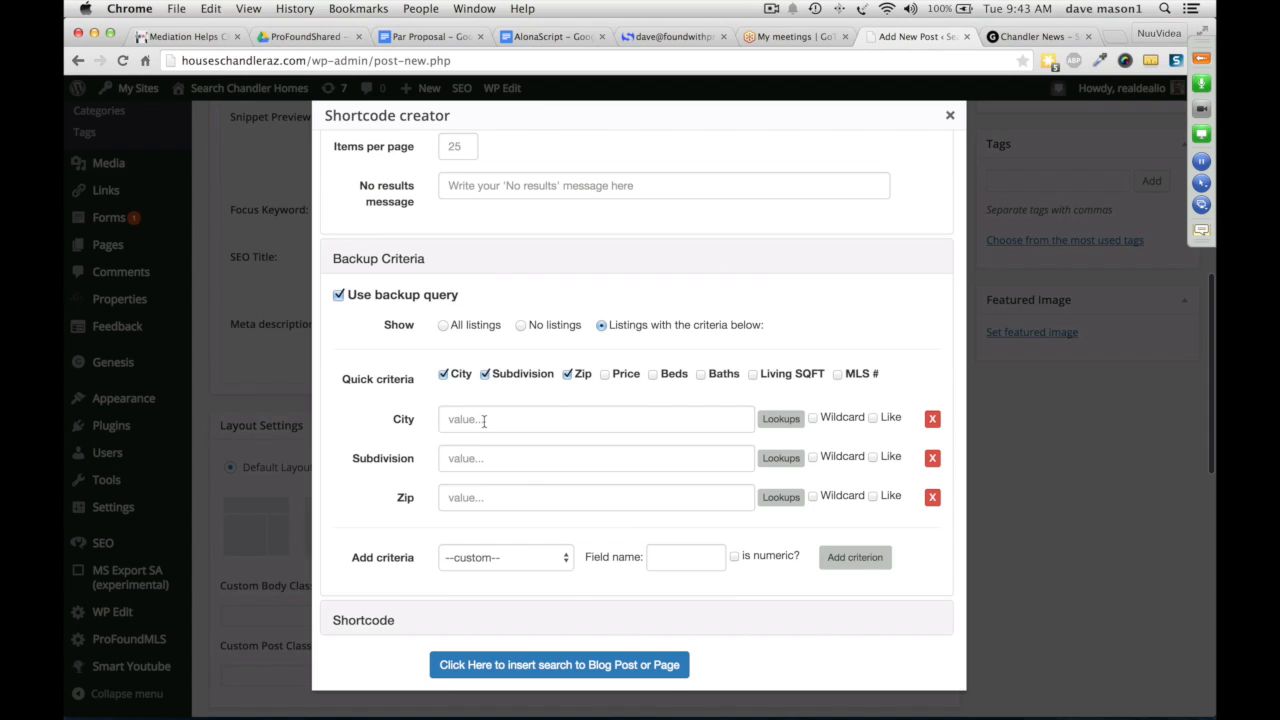
pyautogui.click(470, 497)
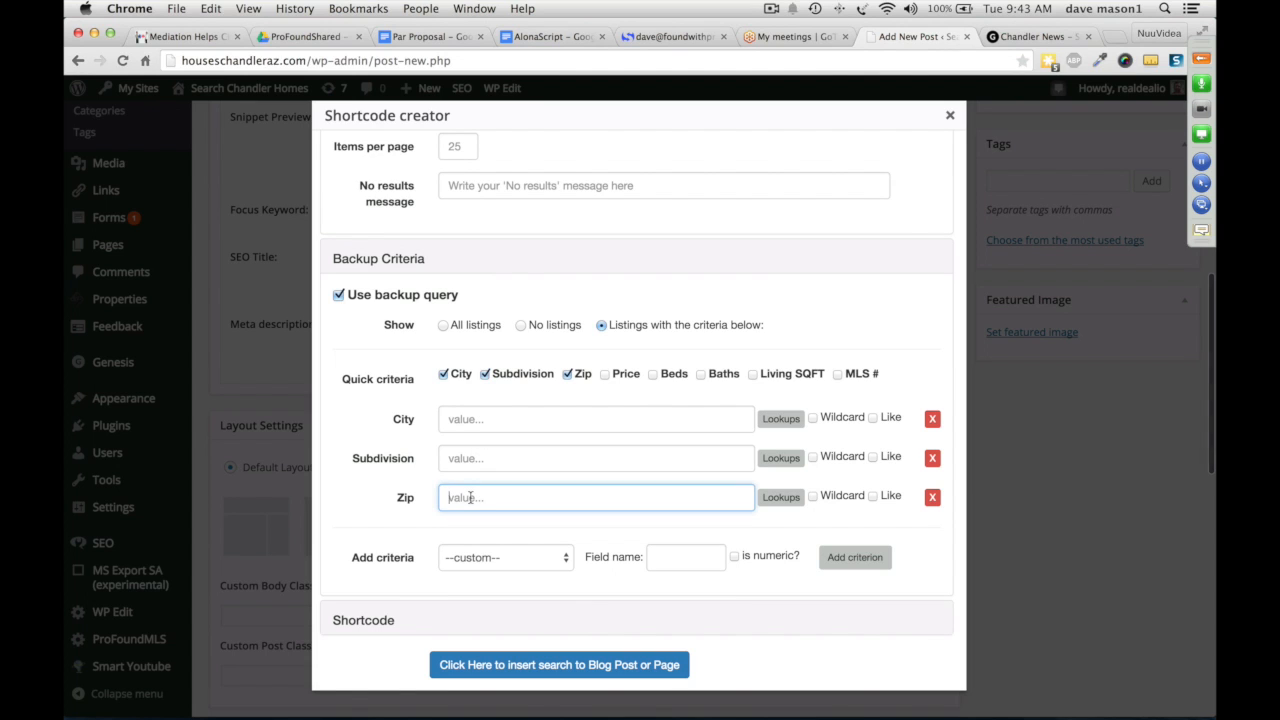
pyautogui.write('85255')
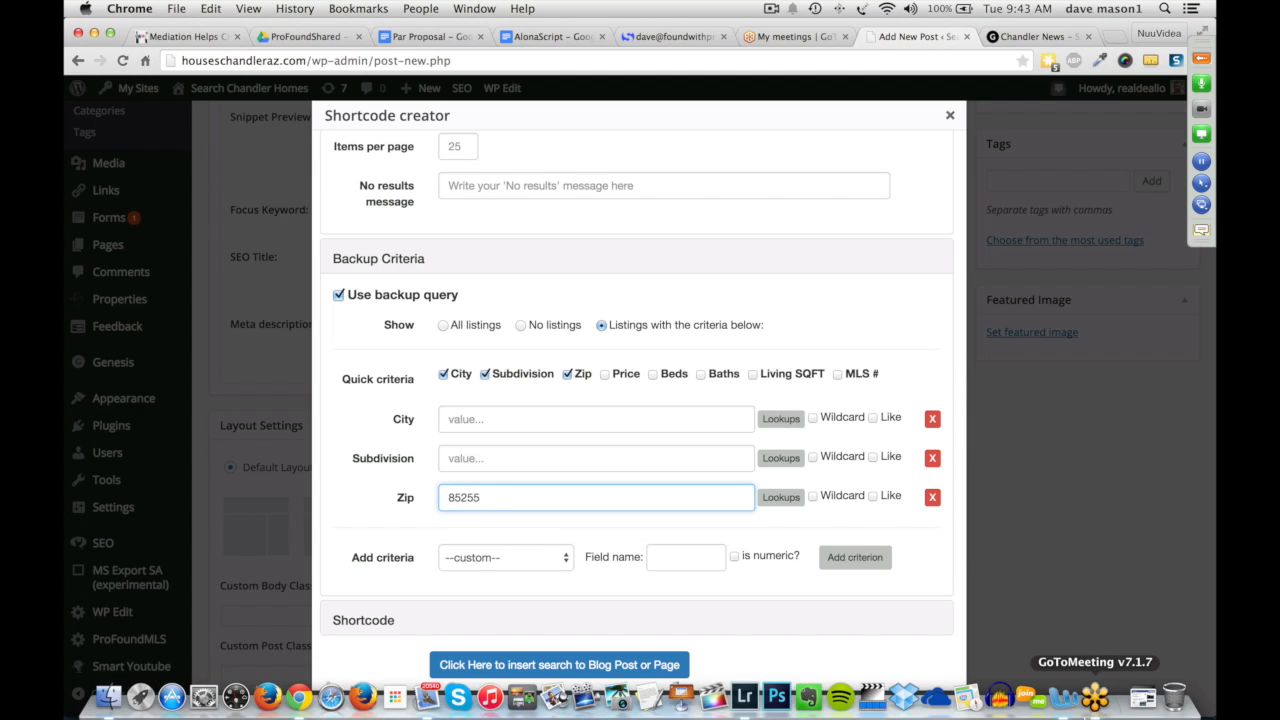
pyautogui.click(1202, 62)
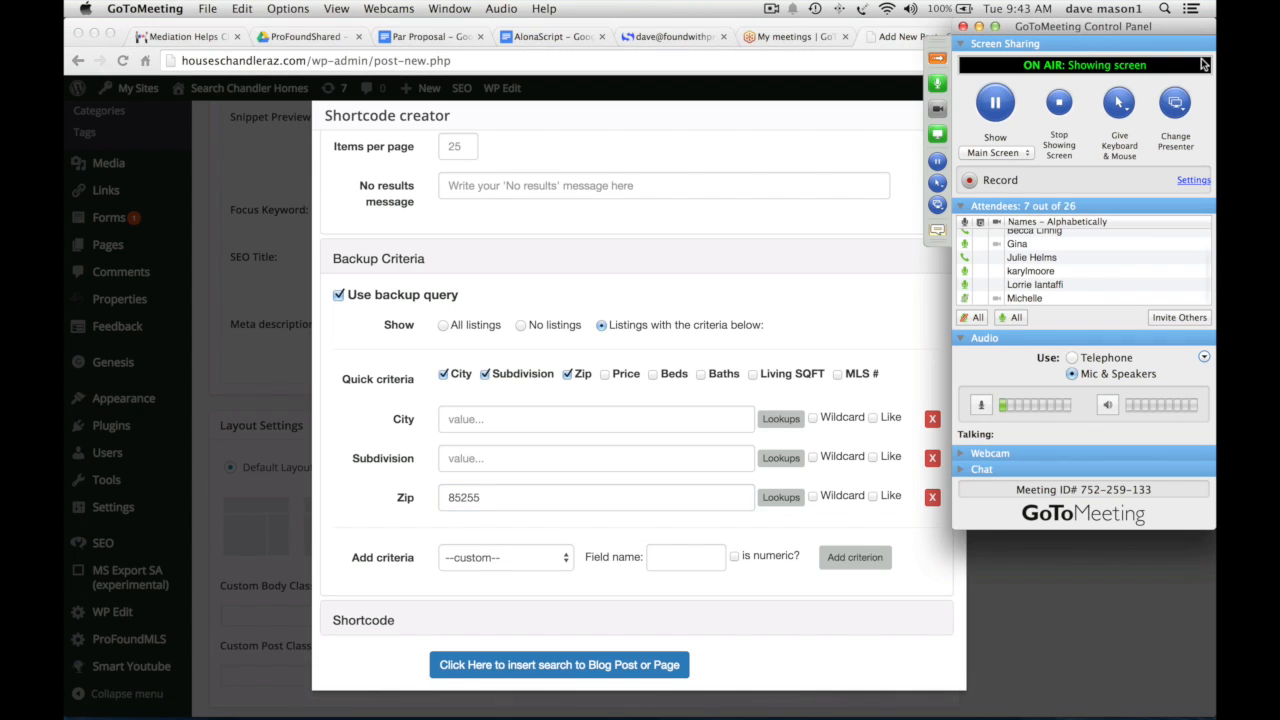
pyautogui.click(937, 62)
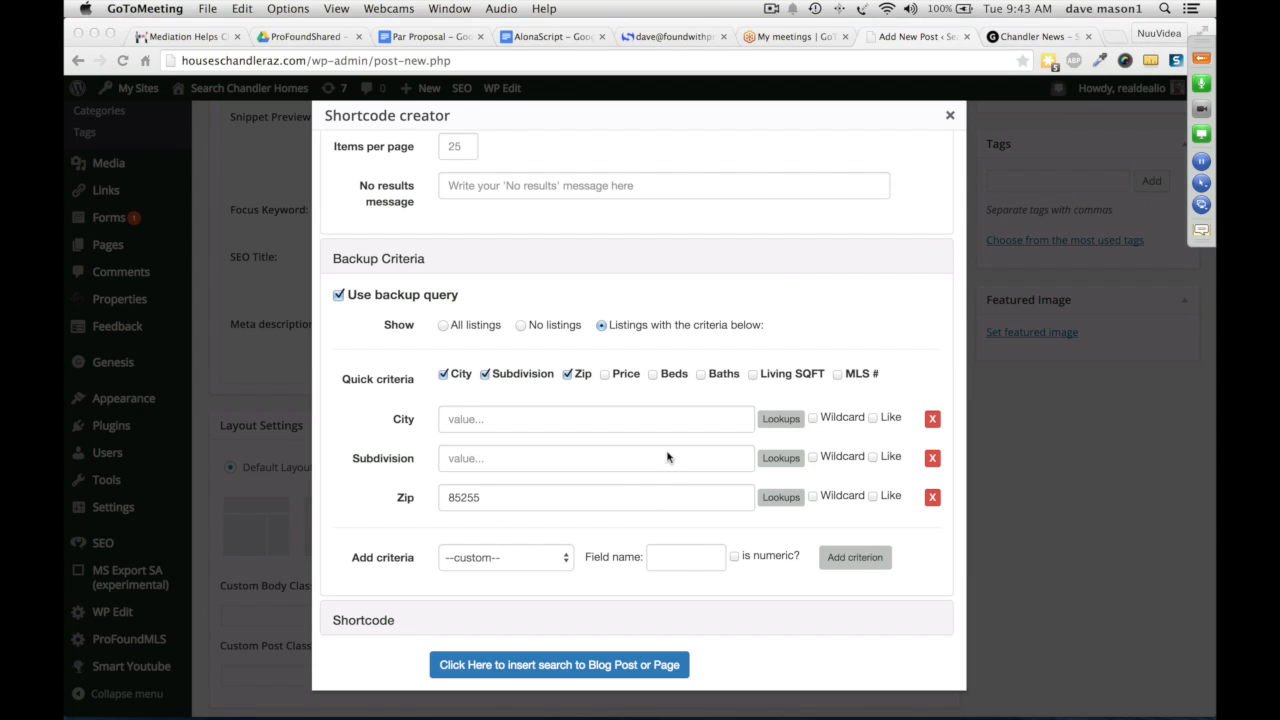
# - Add the Beds criterion to the backup query with a minimum of 3.9 and a maximum of 4.1
pyautogui.click(656, 381)
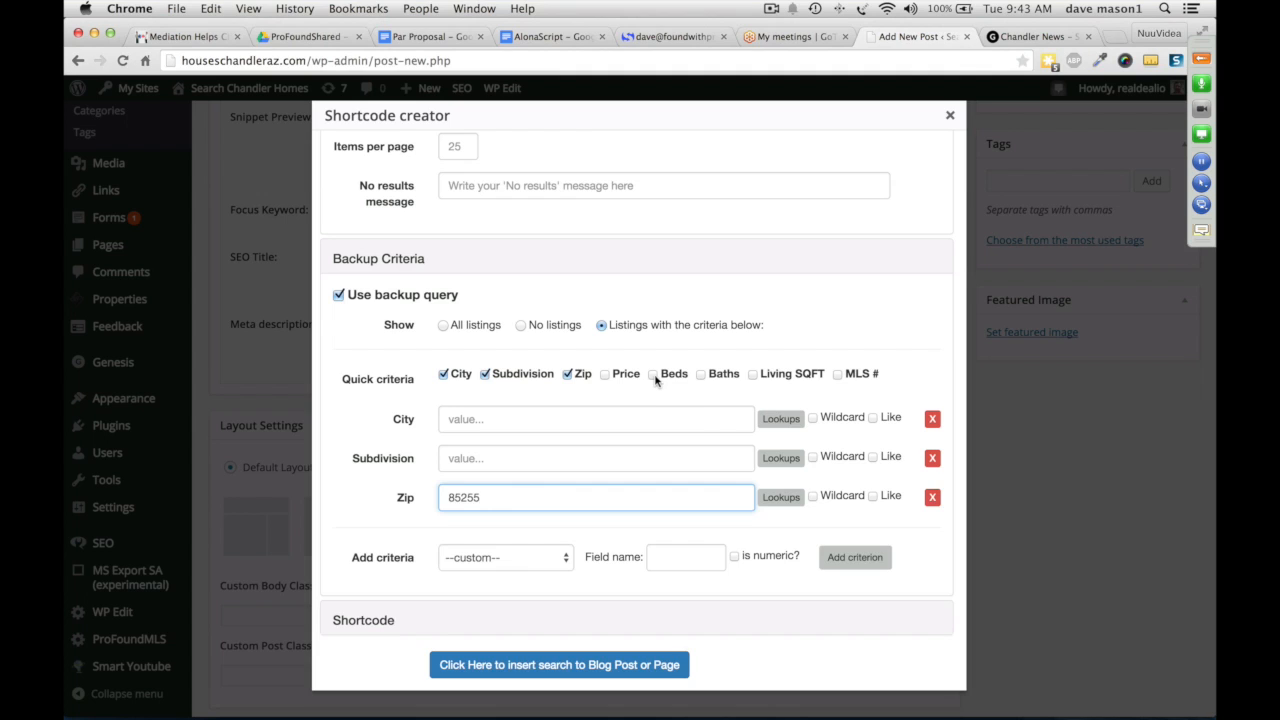
pyautogui.click(653, 375)
pyautogui.click(527, 539)
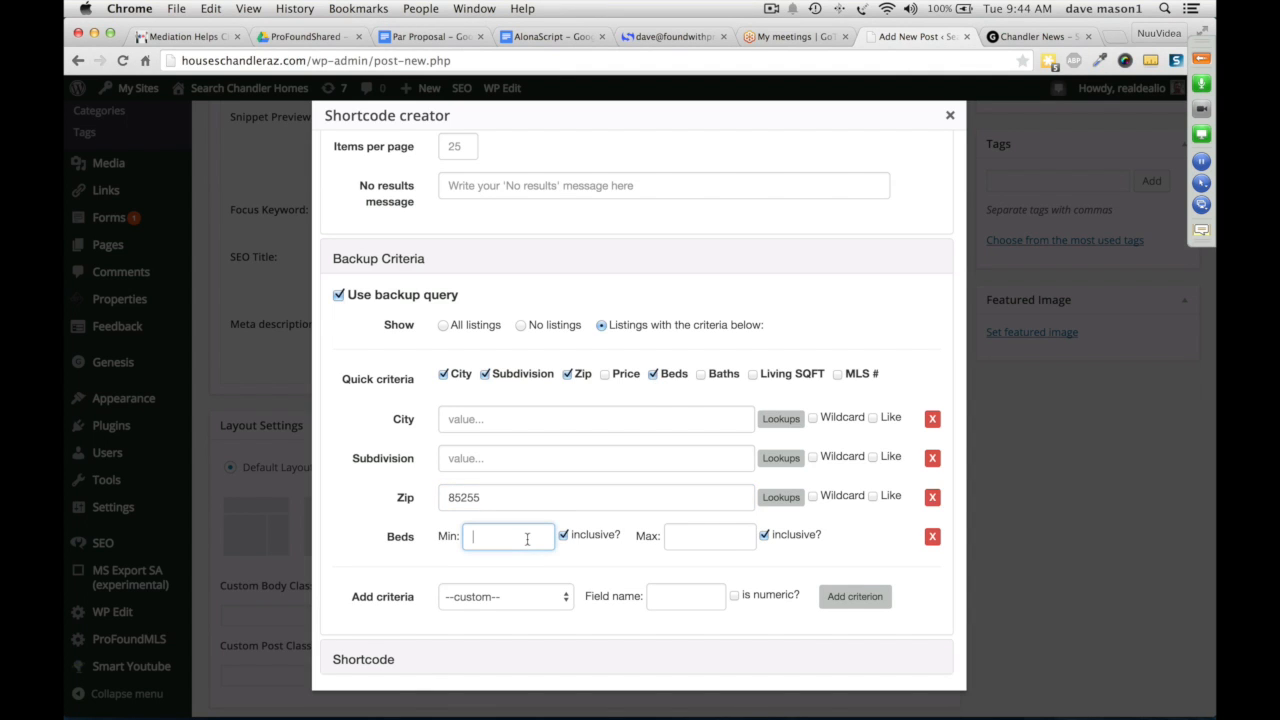
pyautogui.write('3.9')
pyautogui.click(693, 537)
pyautogui.write('4.1')
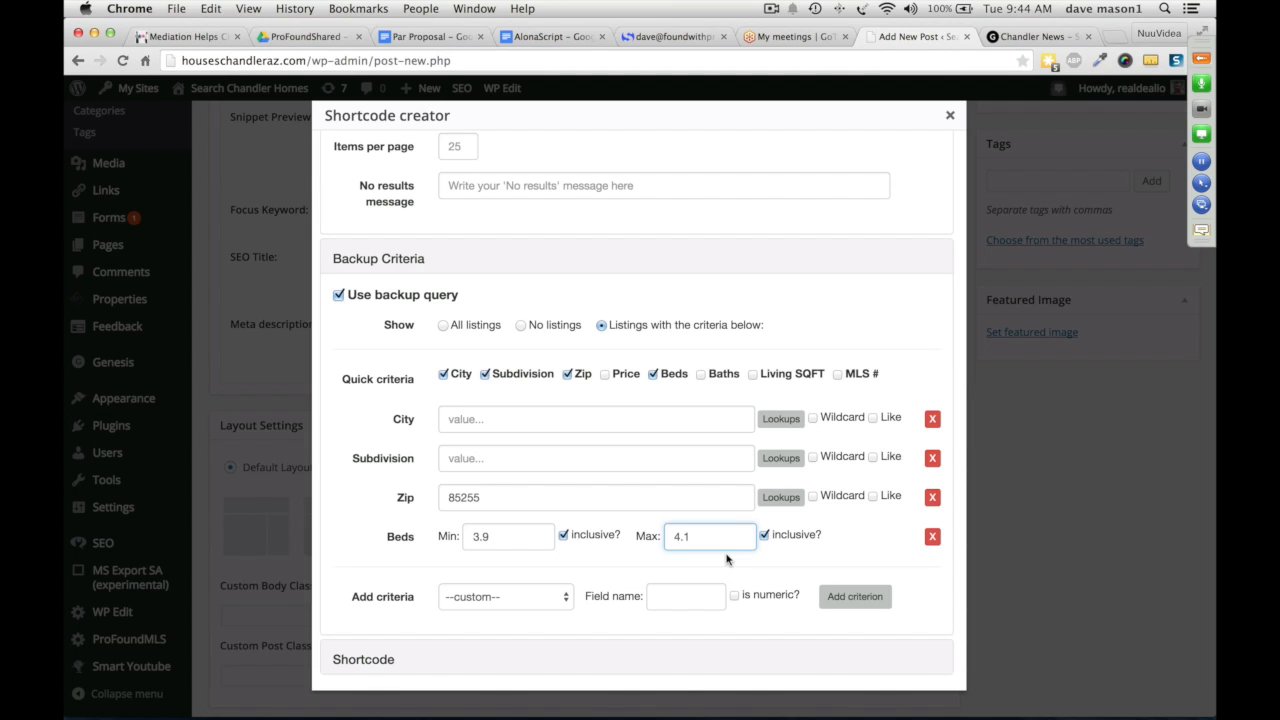
# - Insert the configured listing search shortcode into the blog post
pyautogui.scroll(-1, 727, 559)
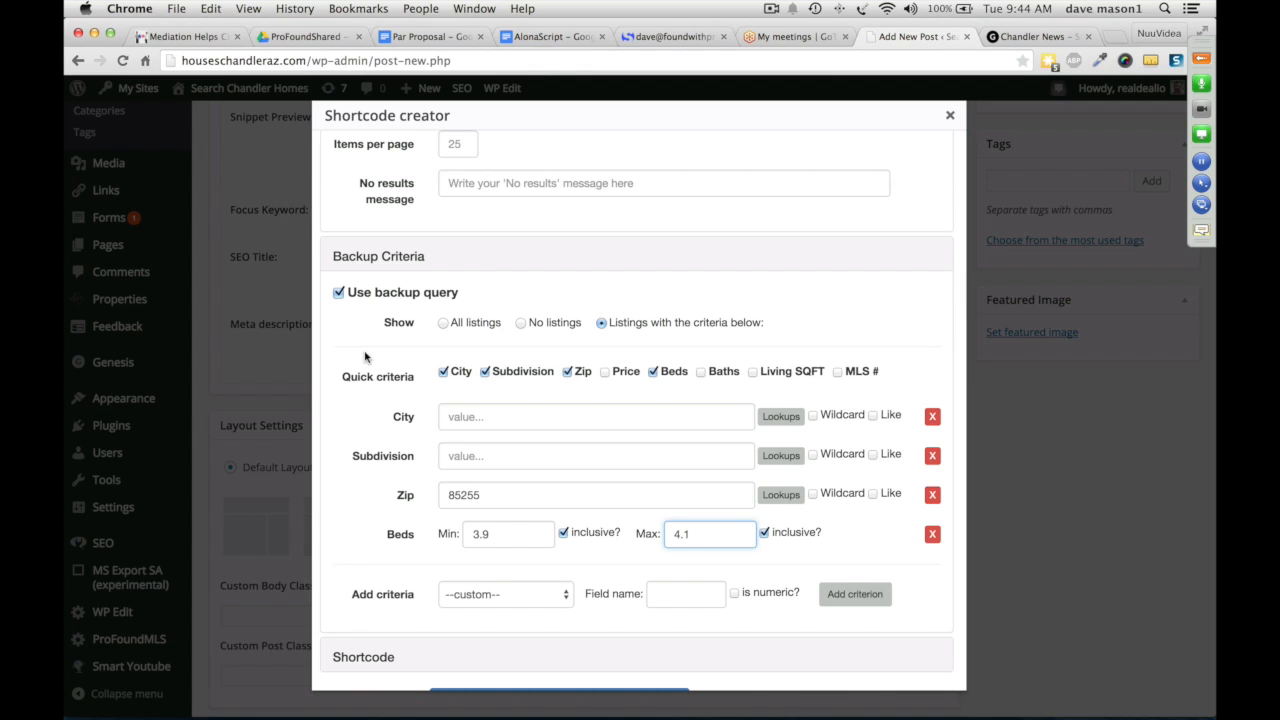
pyautogui.scroll(-2, 930, 578)
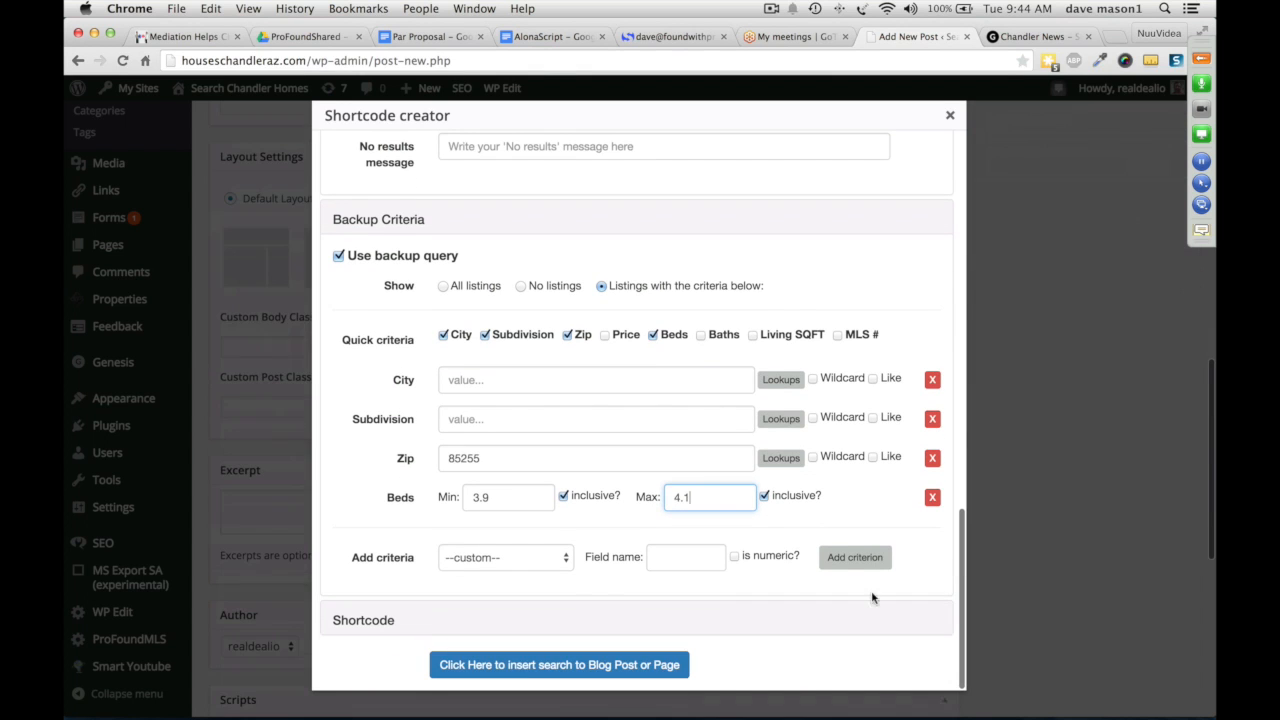
pyautogui.click(518, 666)
pyautogui.scroll(2, 1073, 472)
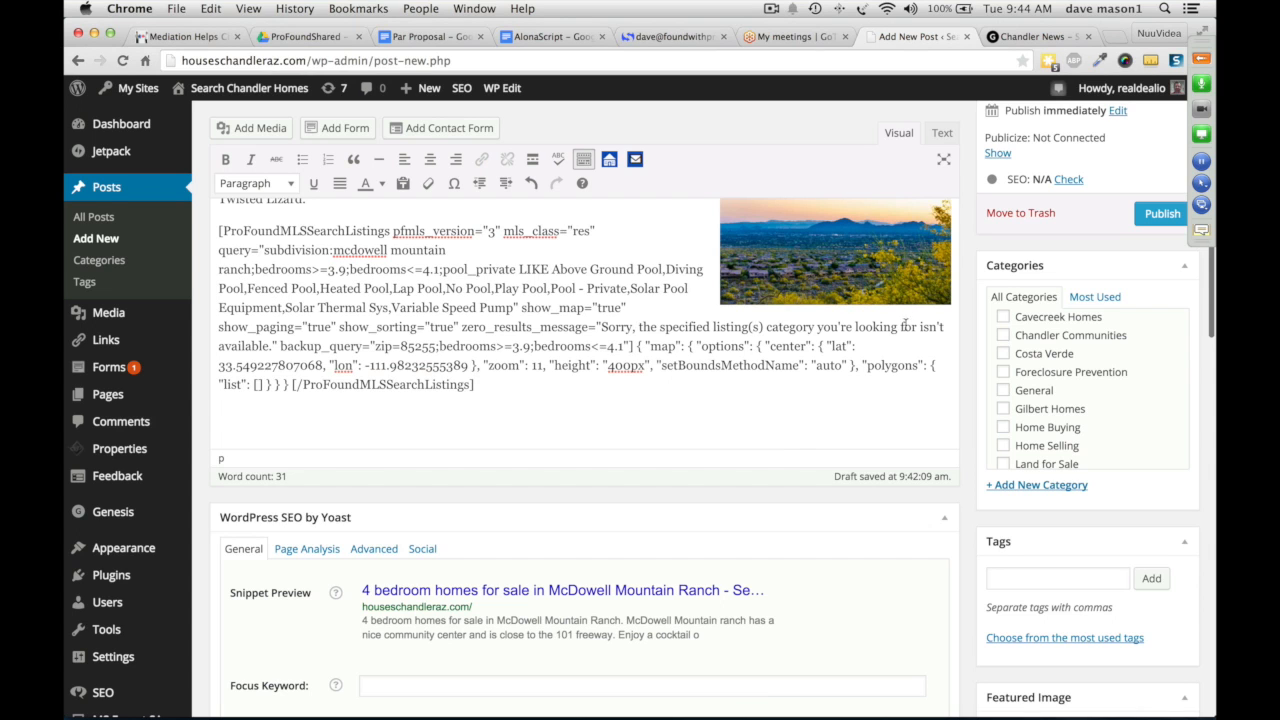
# - Look through the existing categories and add a new category named McDowell Mountain Ranch to the post
pyautogui.scroll(-5, 1035, 385)
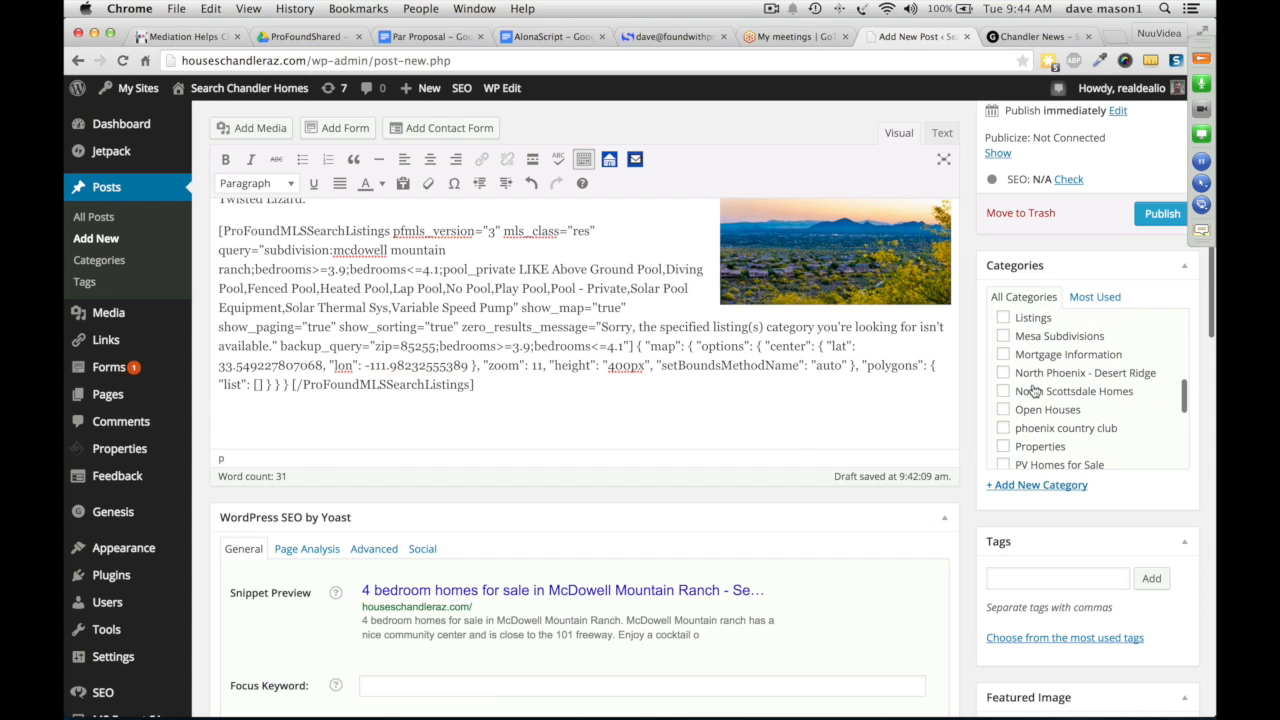
pyautogui.scroll(-3, 1034, 390)
pyautogui.scroll(6, 1034, 390)
pyautogui.scroll(4, 1034, 390)
pyautogui.scroll(-2, 1035, 420)
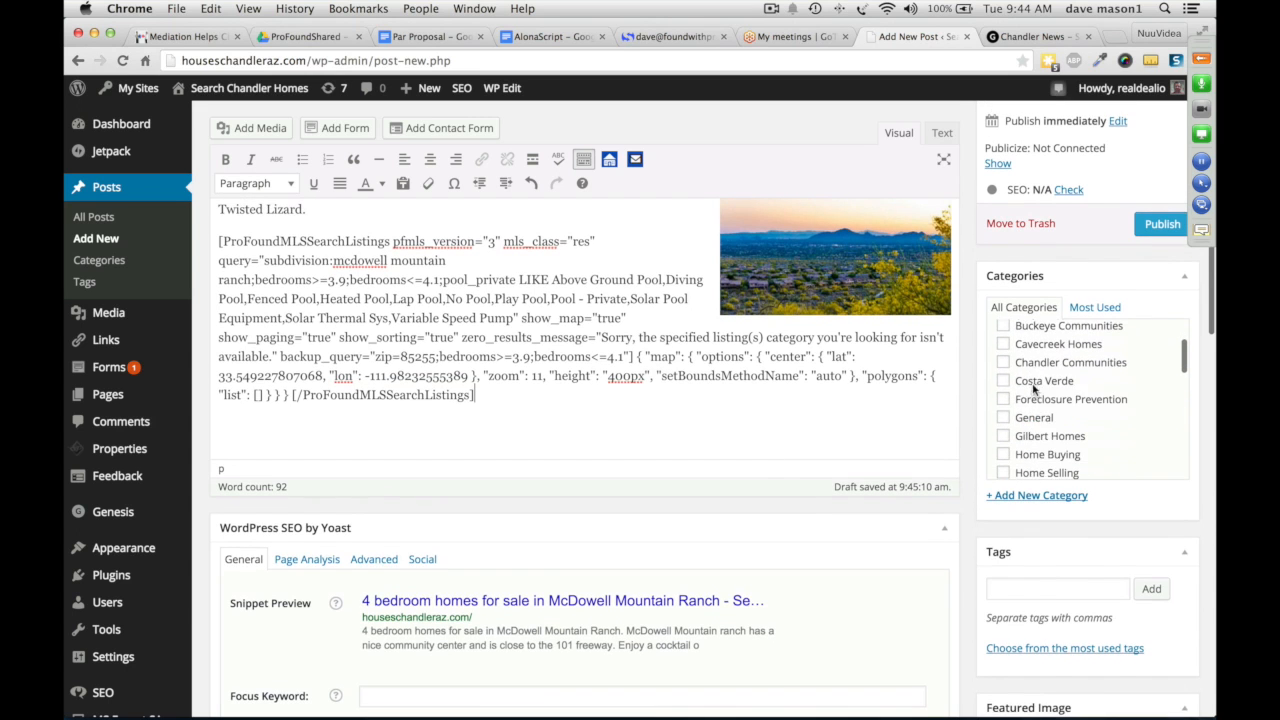
pyautogui.click(1030, 495)
pyautogui.write('McDowell Mountain Ranch')
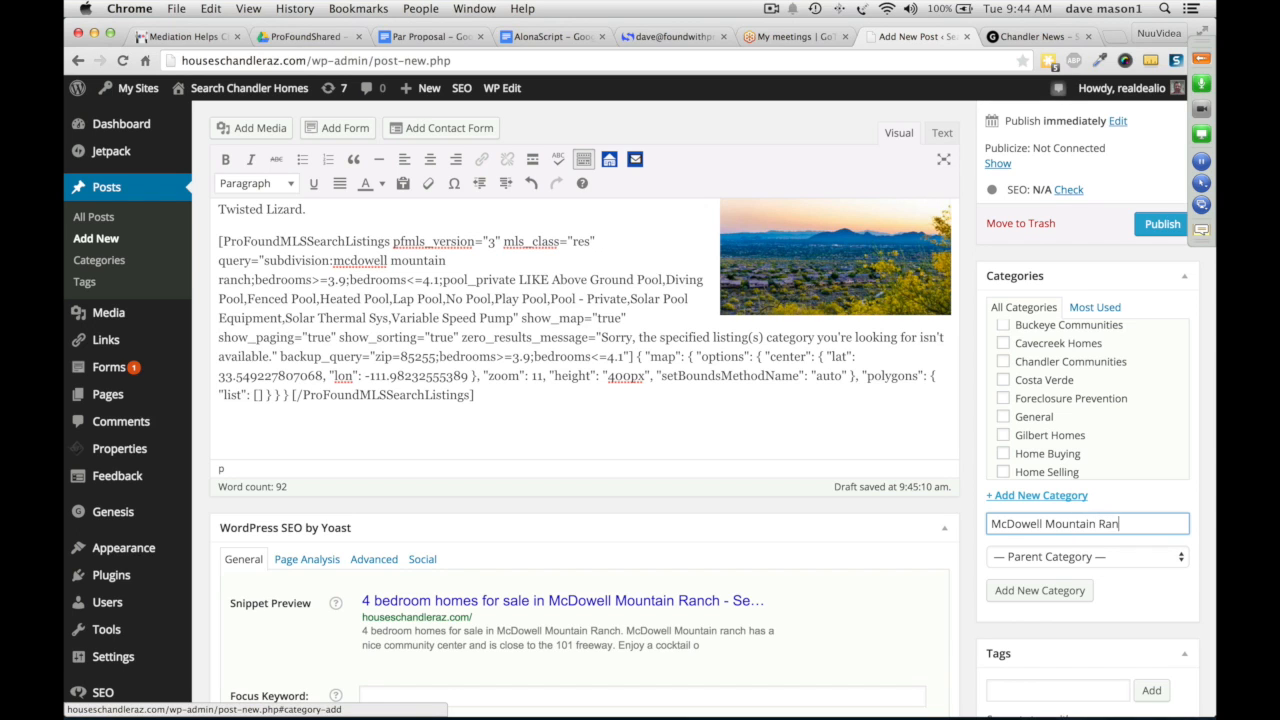
pyautogui.click(1028, 589)
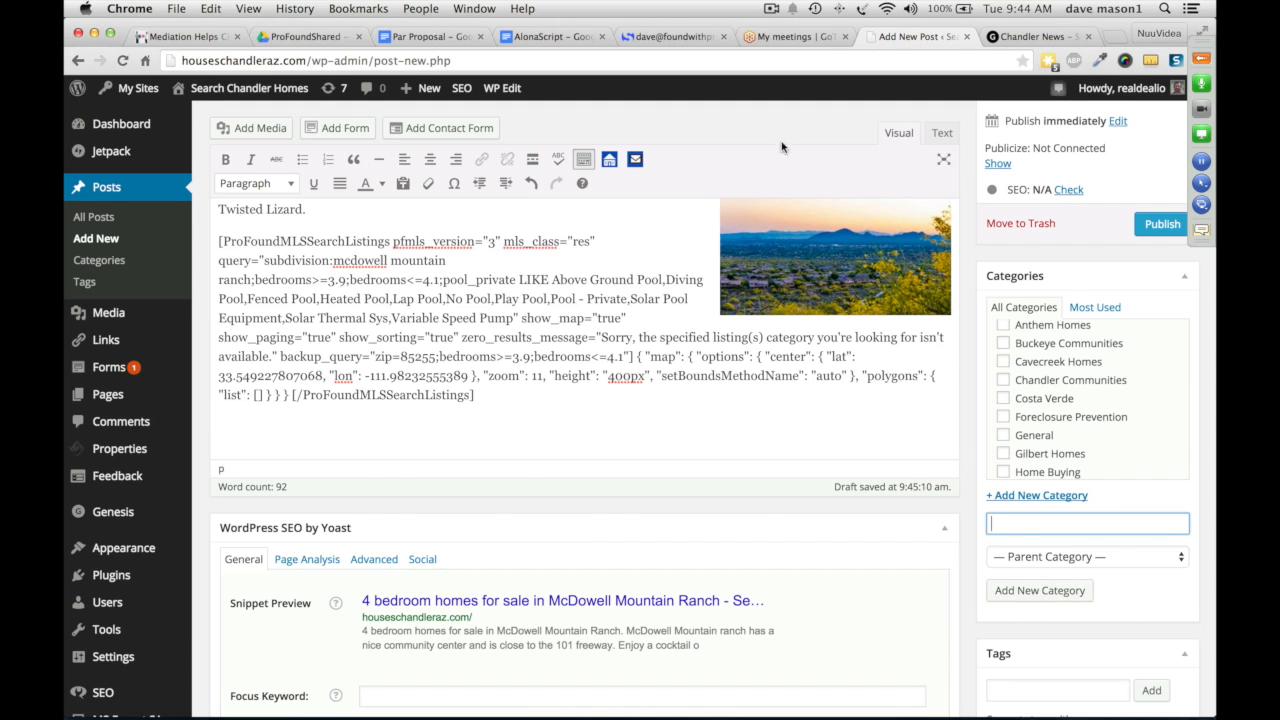
# - Try the Password protected and Private visibility options for the post and set the selection back to Public
pyautogui.scroll(5, 776, 149)
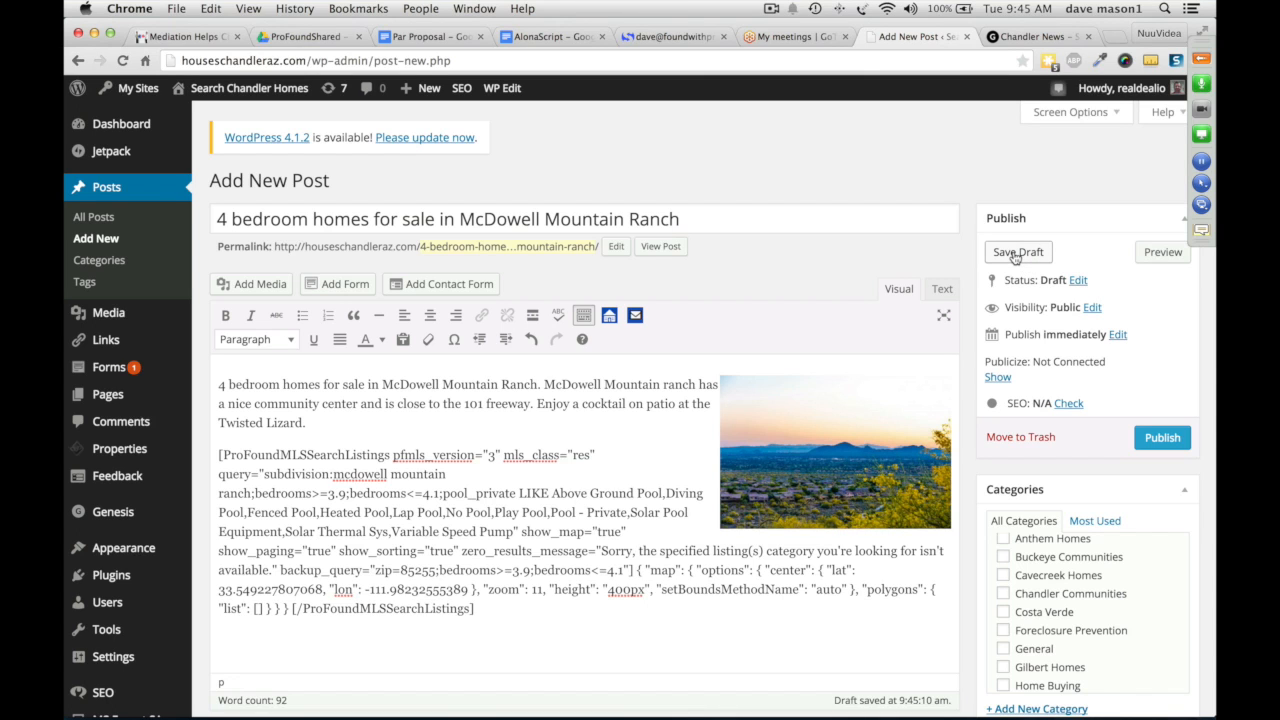
pyautogui.click(1092, 309)
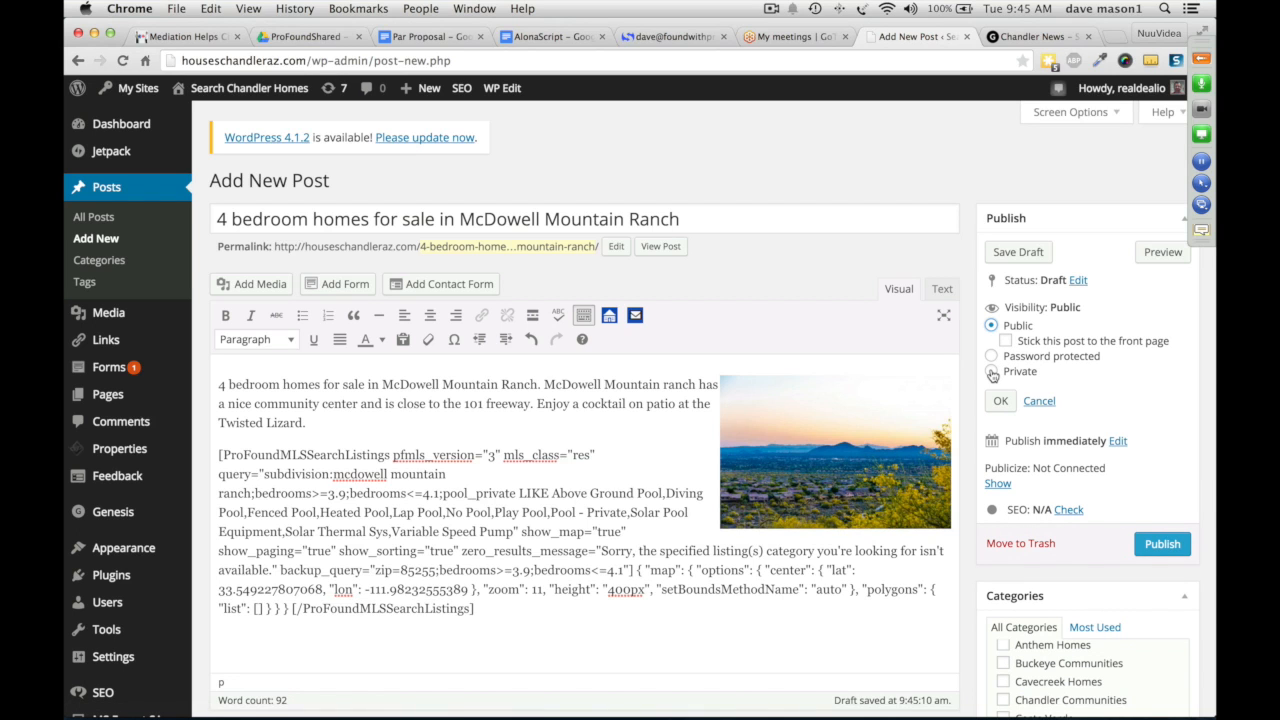
pyautogui.click(992, 357)
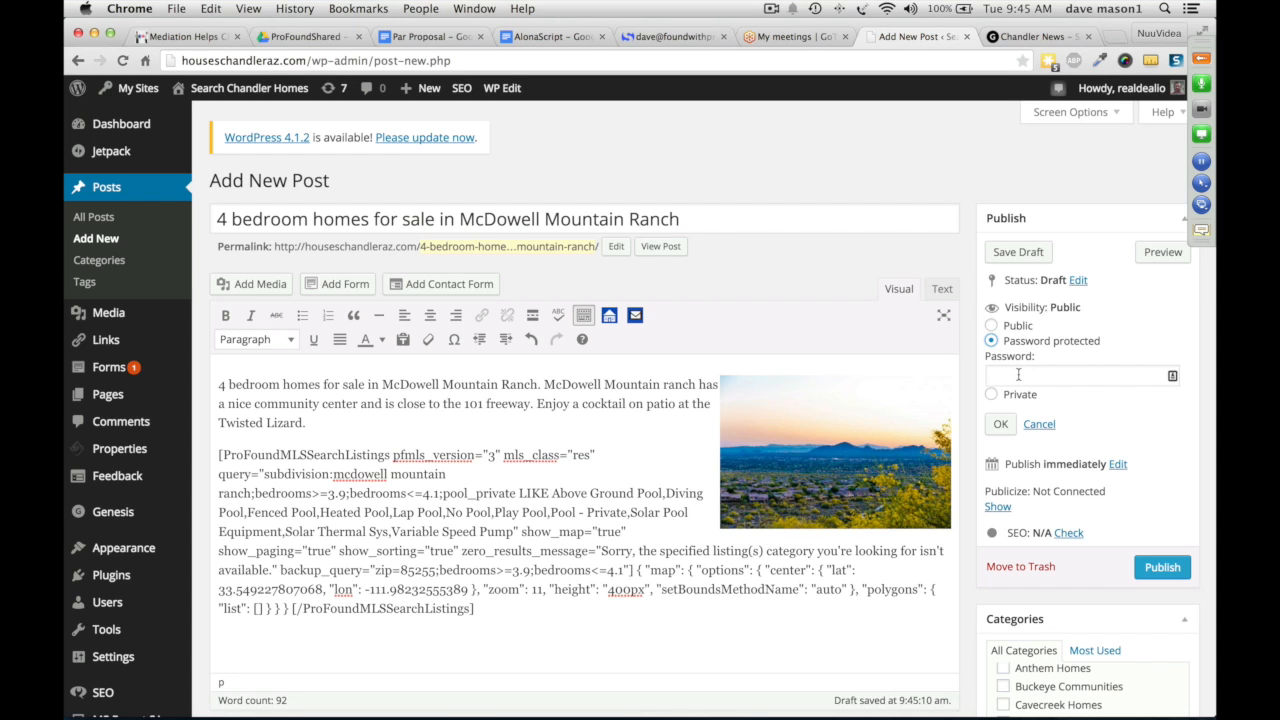
pyautogui.click(991, 394)
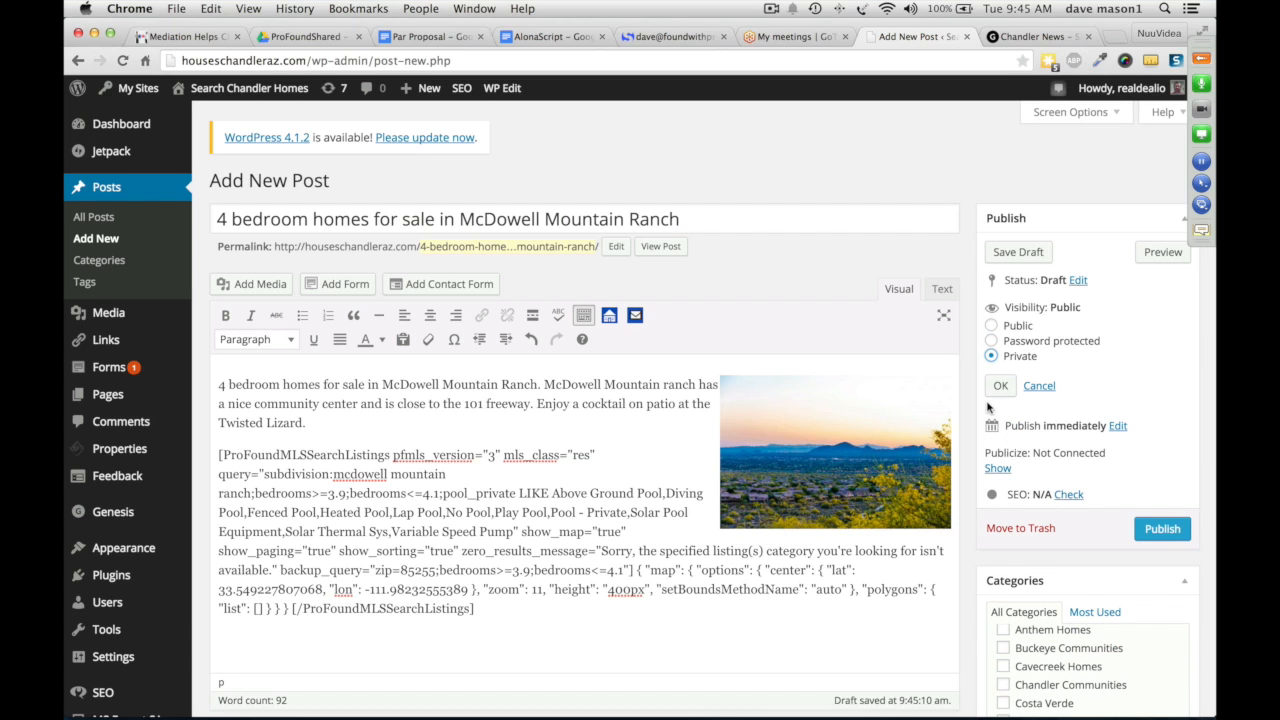
pyautogui.click(991, 326)
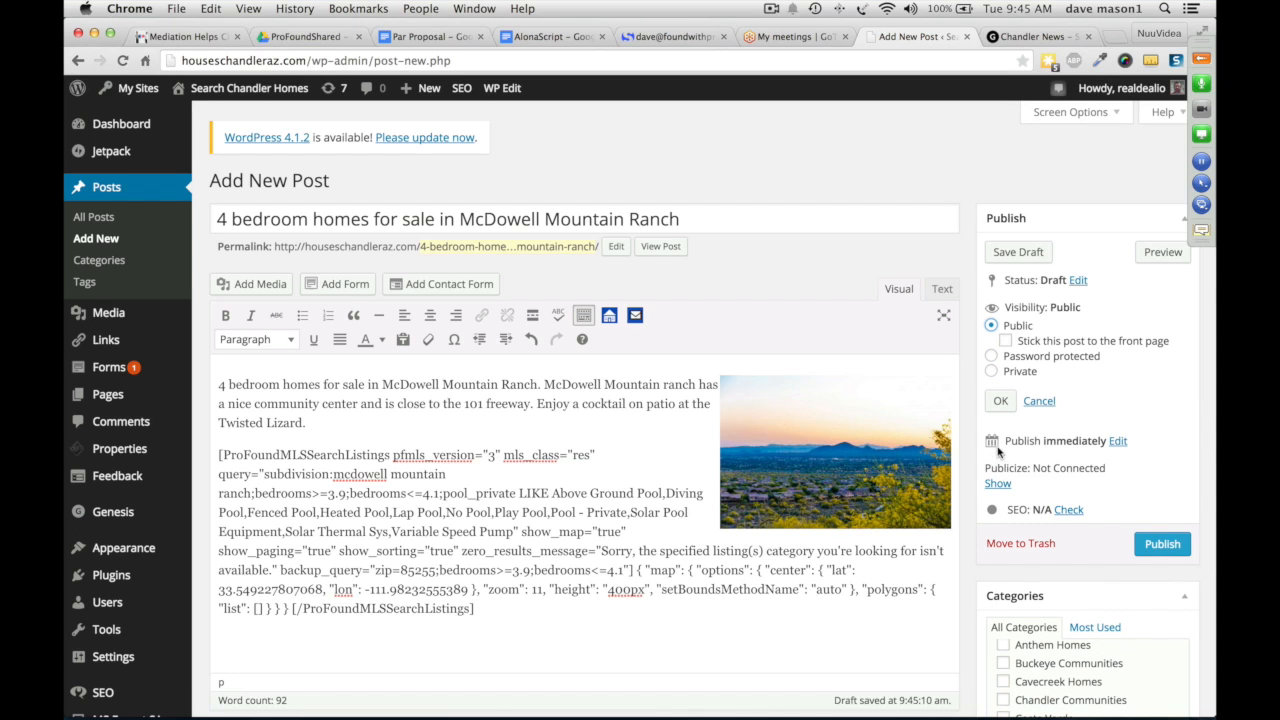
# - Show the publish date settings and publish the post immediately
pyautogui.click(1117, 442)
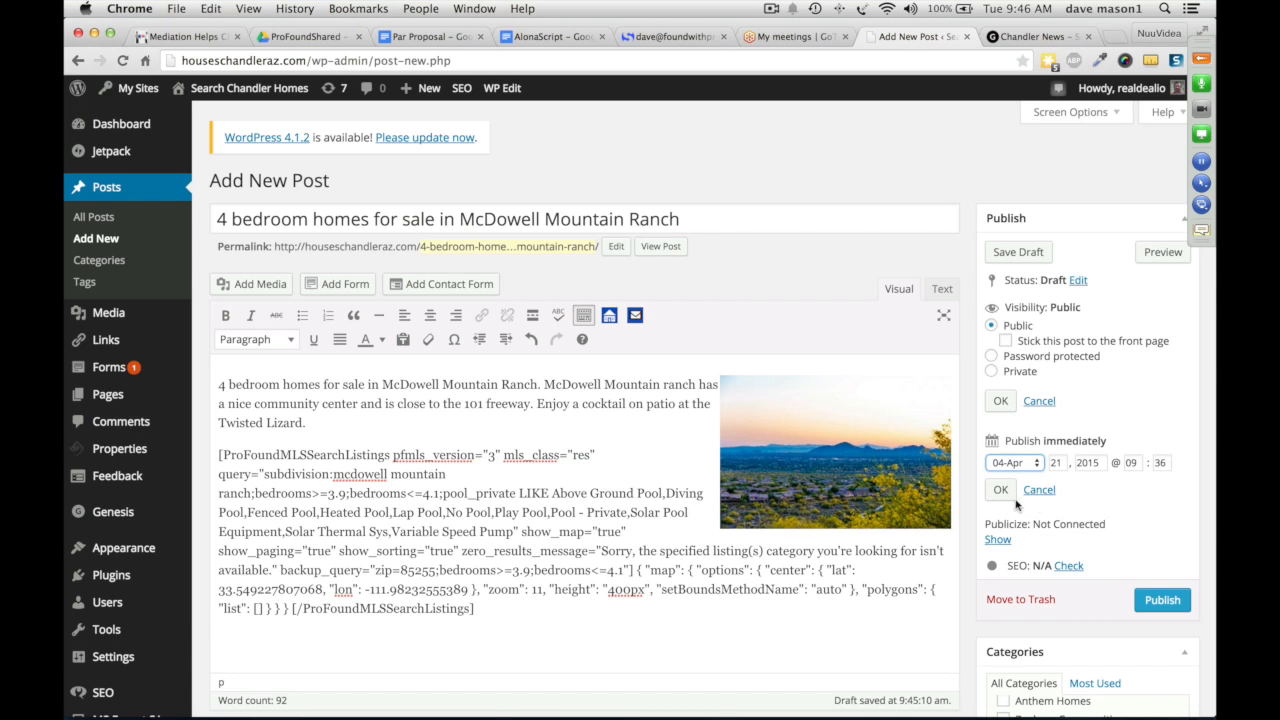
pyautogui.click(1160, 599)
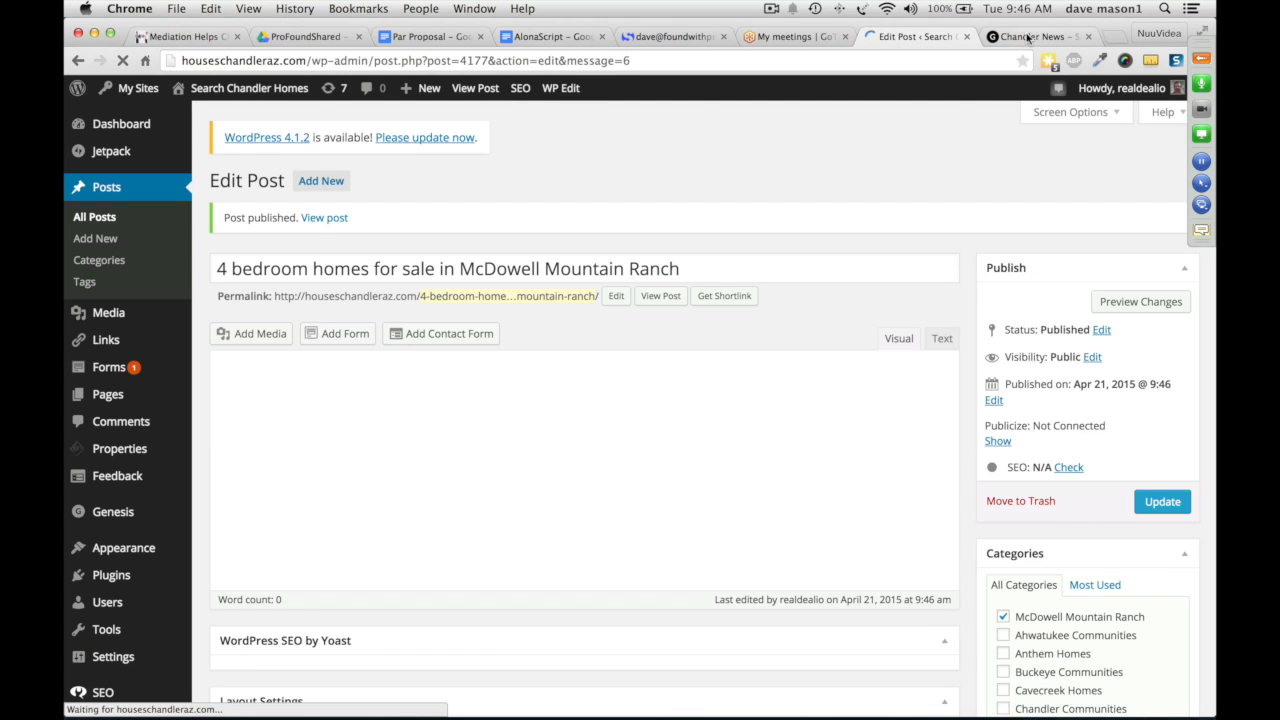
# - Reload the Chandler News page, open the published McDowell Mountain Ranch post and examine its photo, listing map and results
pyautogui.click(1030, 37)
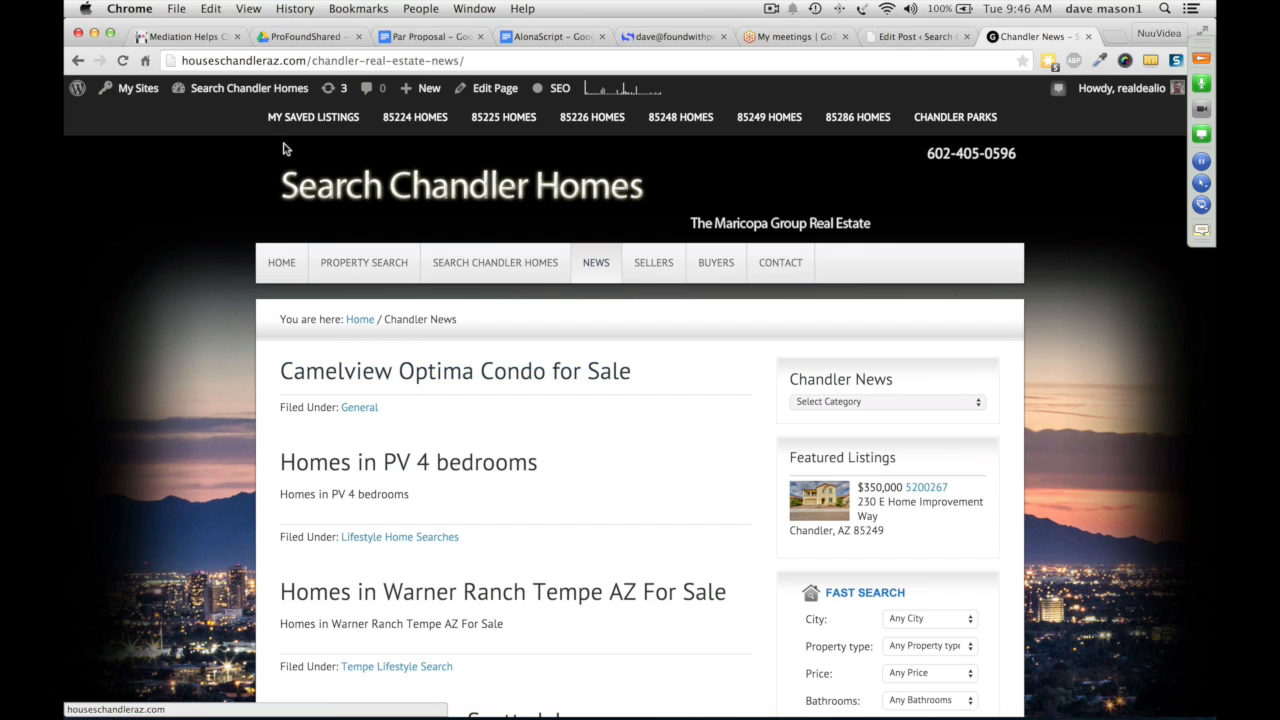
pyautogui.click(121, 63)
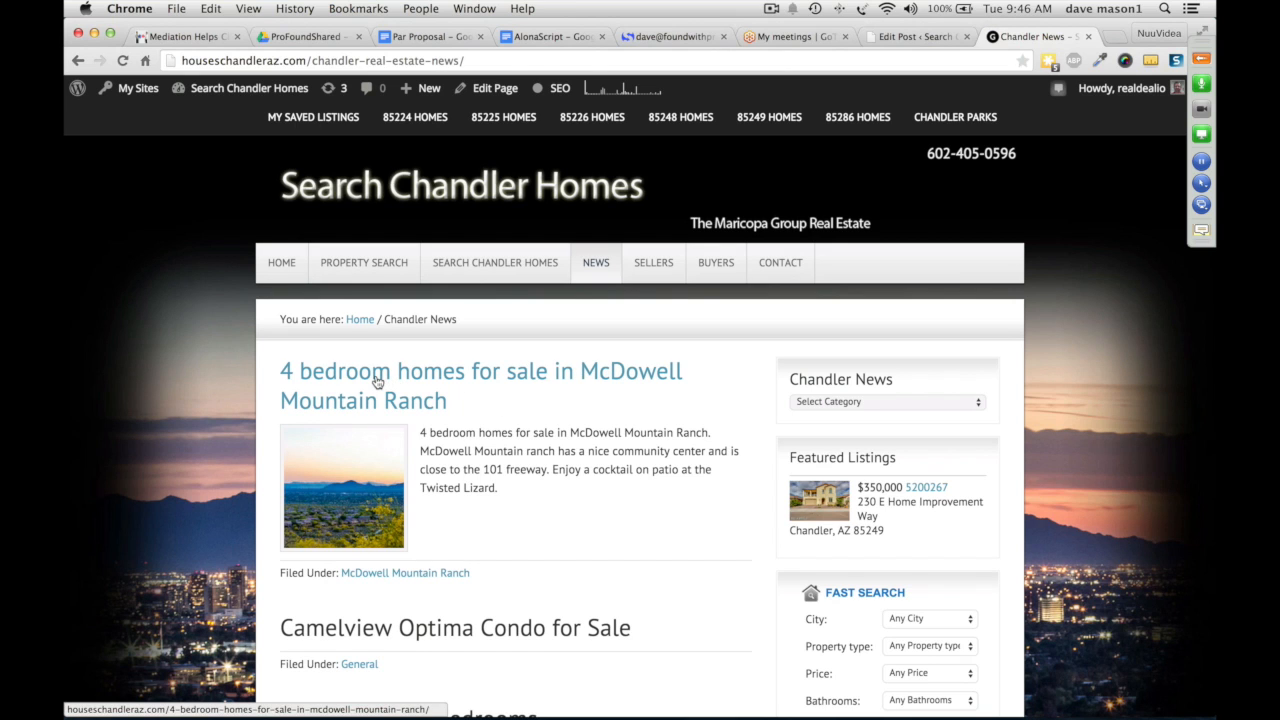
pyautogui.click(377, 382)
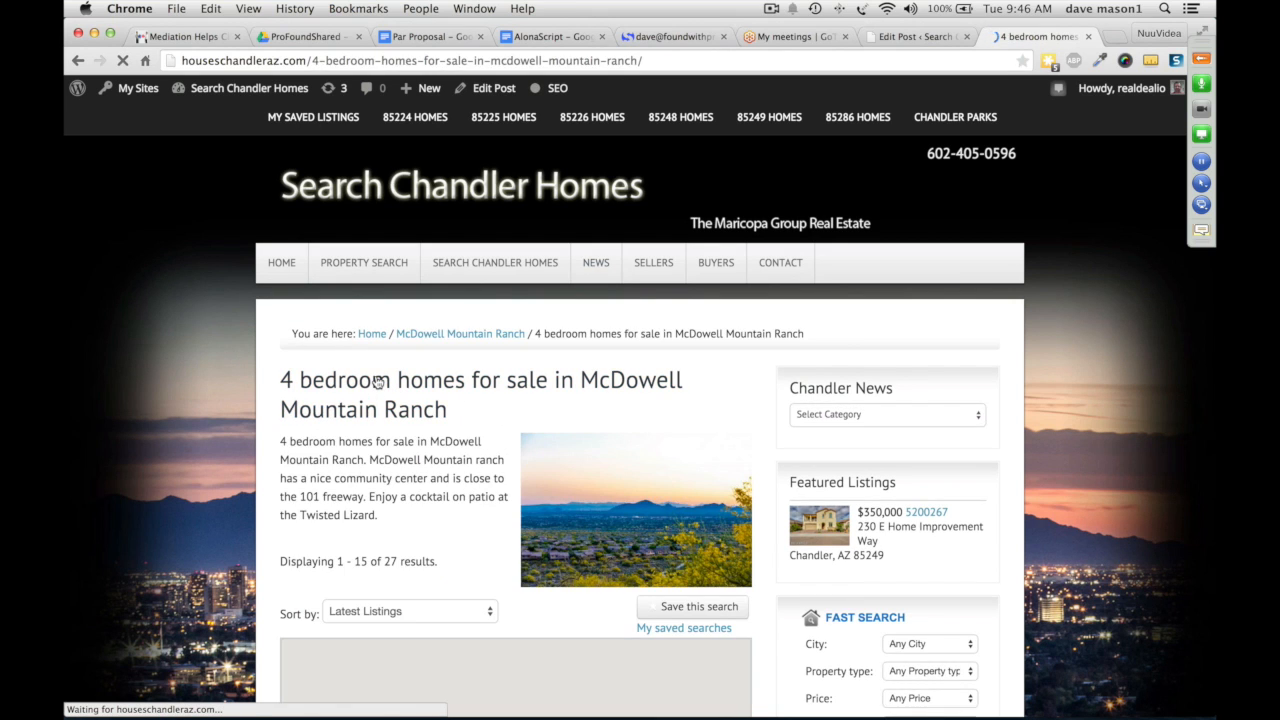
pyautogui.scroll(-5, 766, 514)
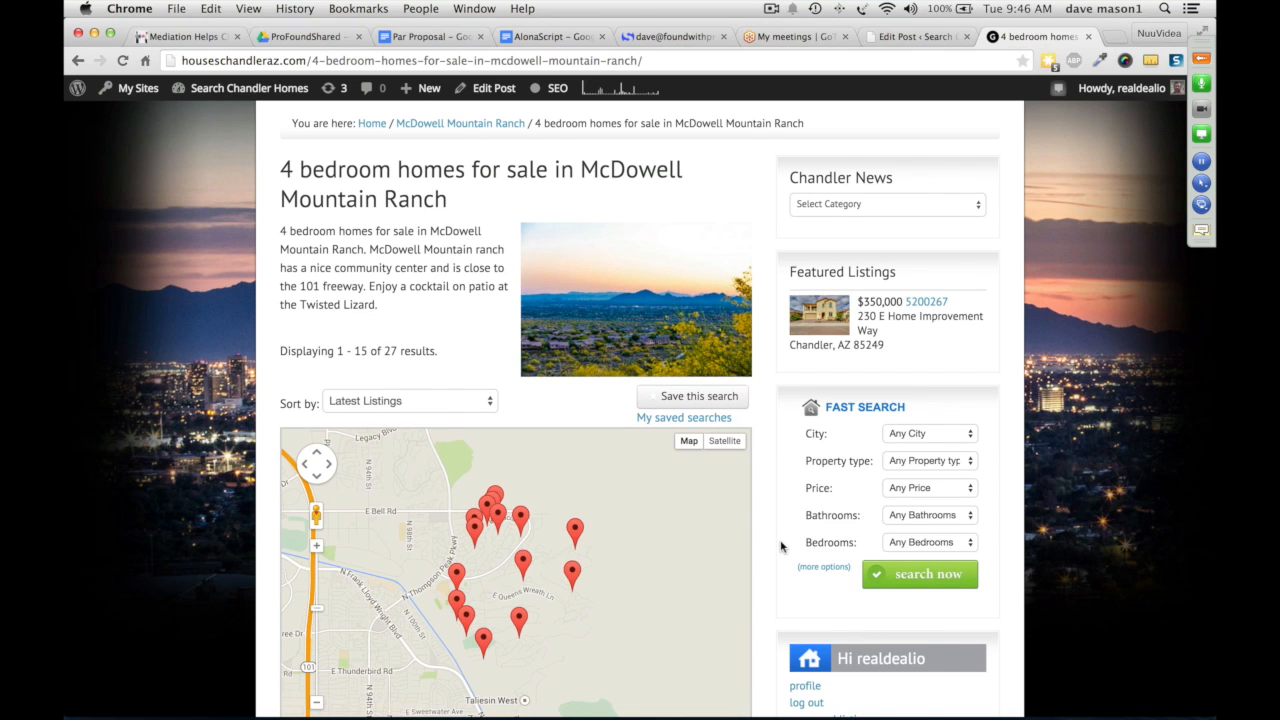
pyautogui.scroll(-5, 780, 545)
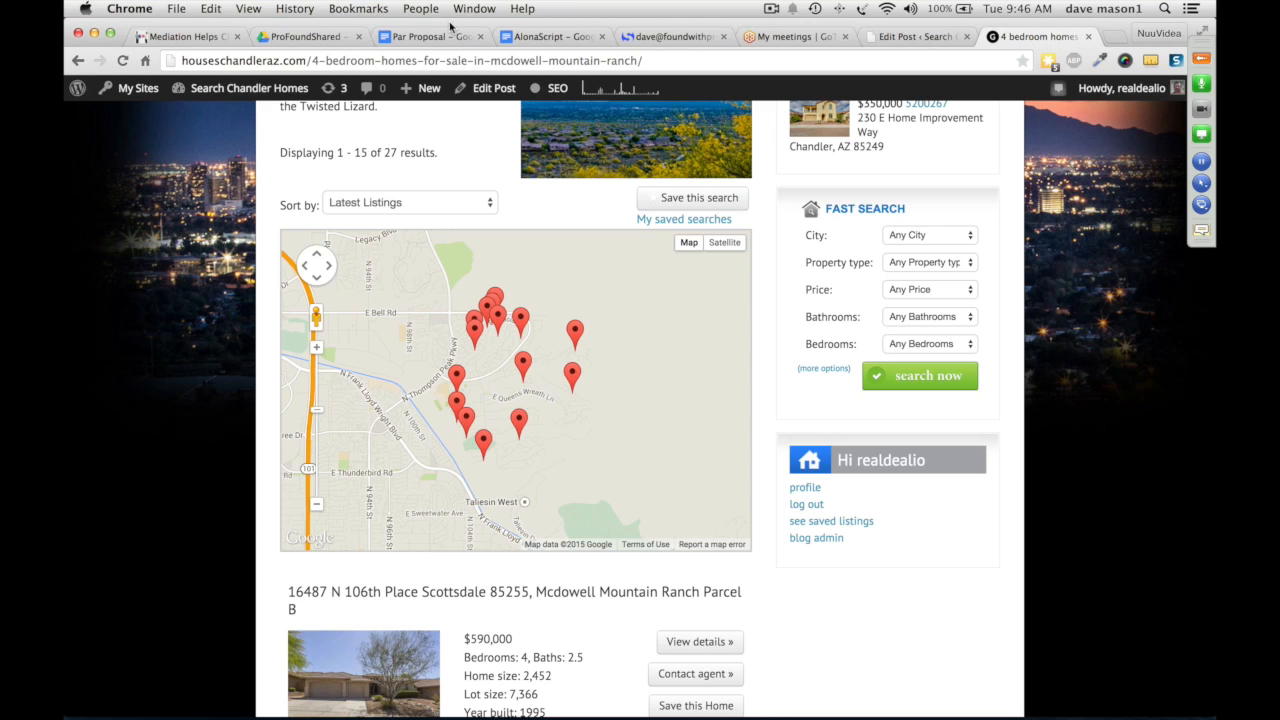
# - Copy the web address of the published post
pyautogui.click(413, 60)
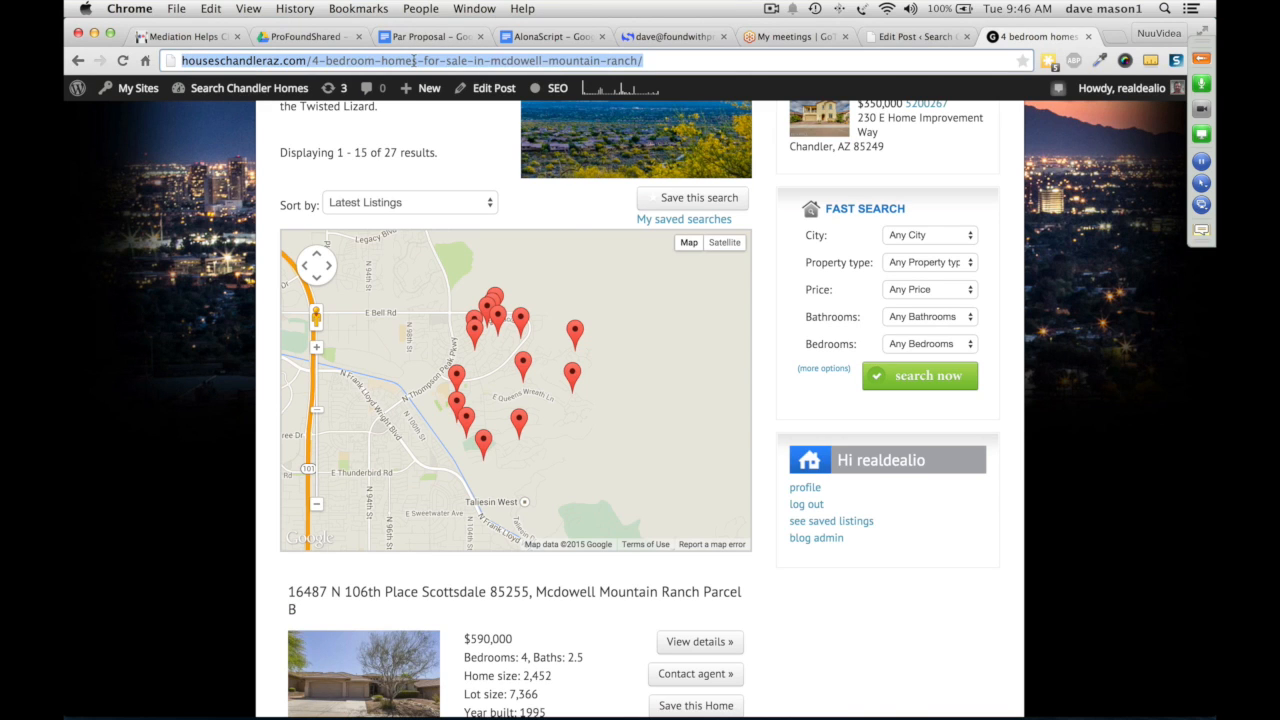
pyautogui.rightClick(413, 60)
pyautogui.click(440, 84)
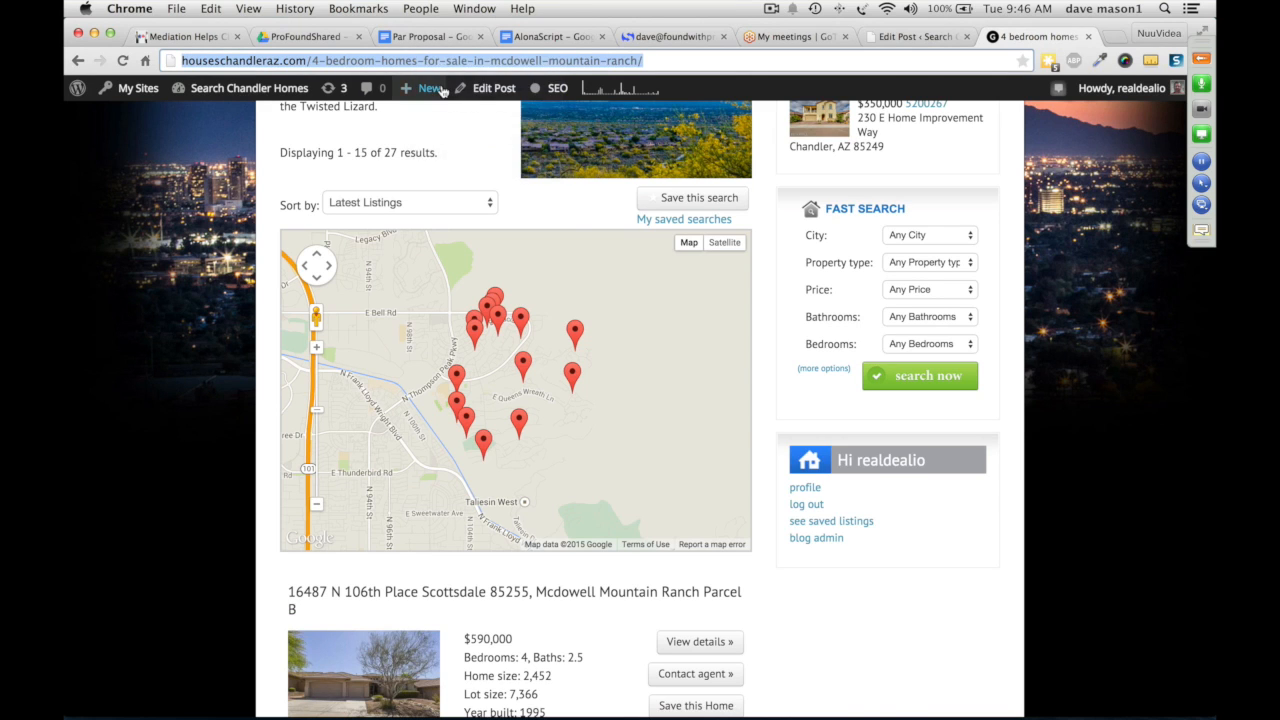
# - Paste the post's link into a new message in Mail, address it to a contact and send it
pyautogui.moveTo(443, 91)
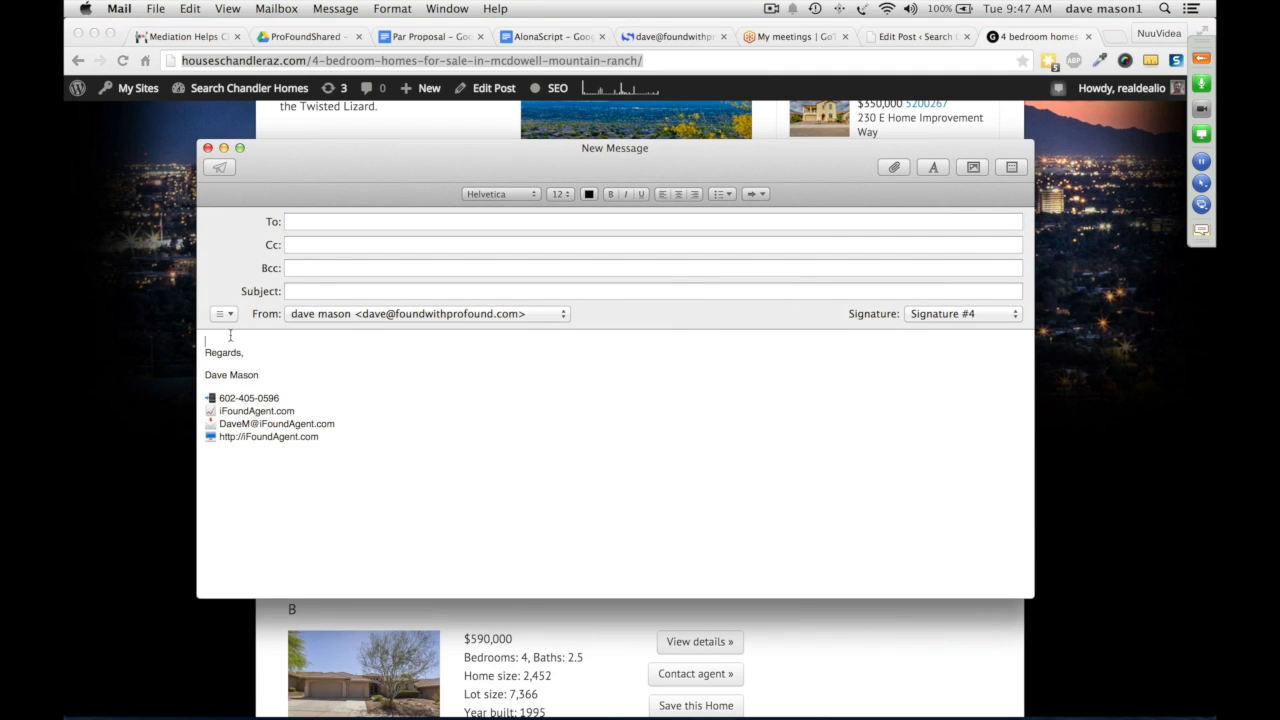
pyautogui.press('super+v')
pyautogui.click(320, 221)
pyautogui.write('wor')
pyautogui.press('Return')
pyautogui.click(219, 167)
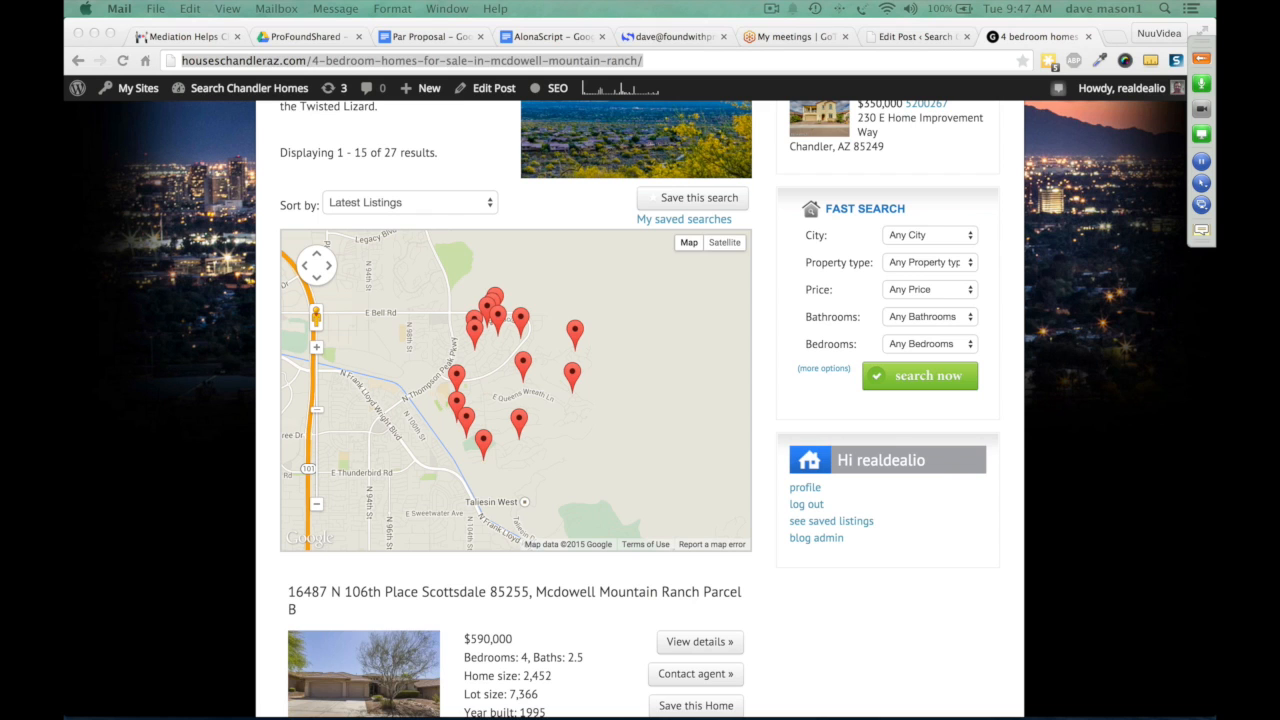
# - From the WordPress post editor, generate the "Home Search You Asked Me For" email, review its body text, and discard it with its blank tab
pyautogui.click(916, 36)
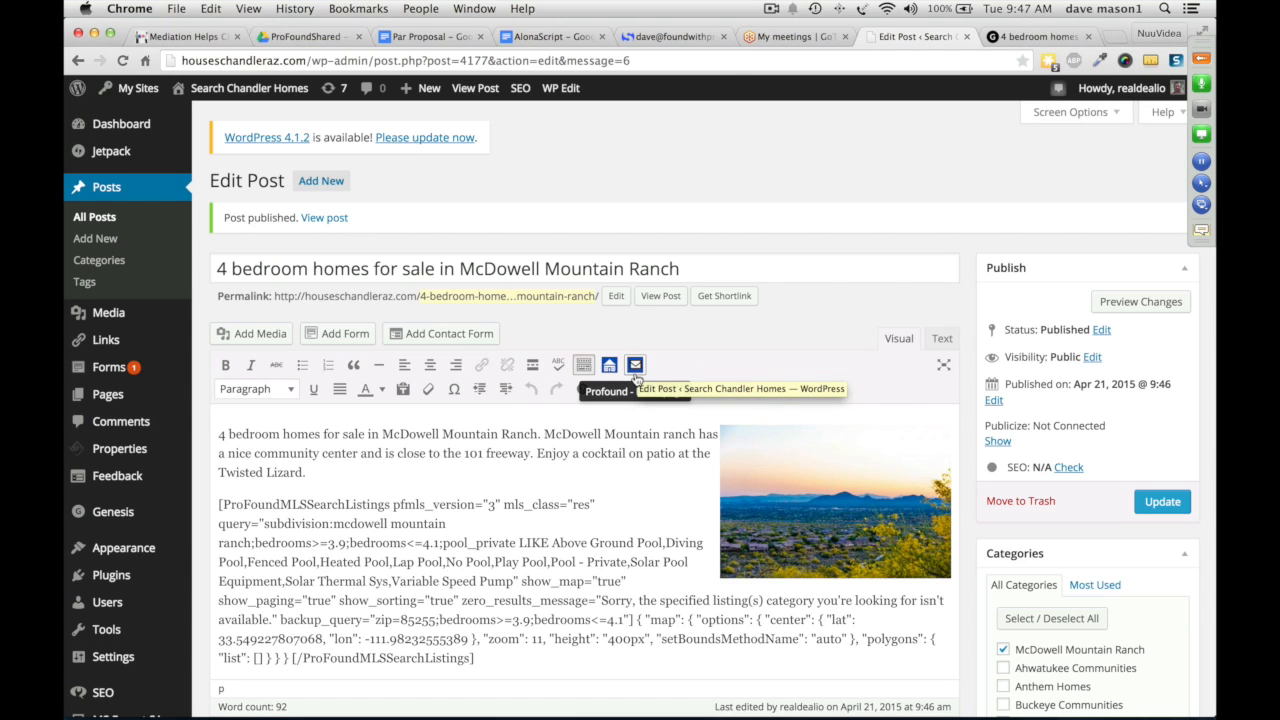
pyautogui.click(635, 372)
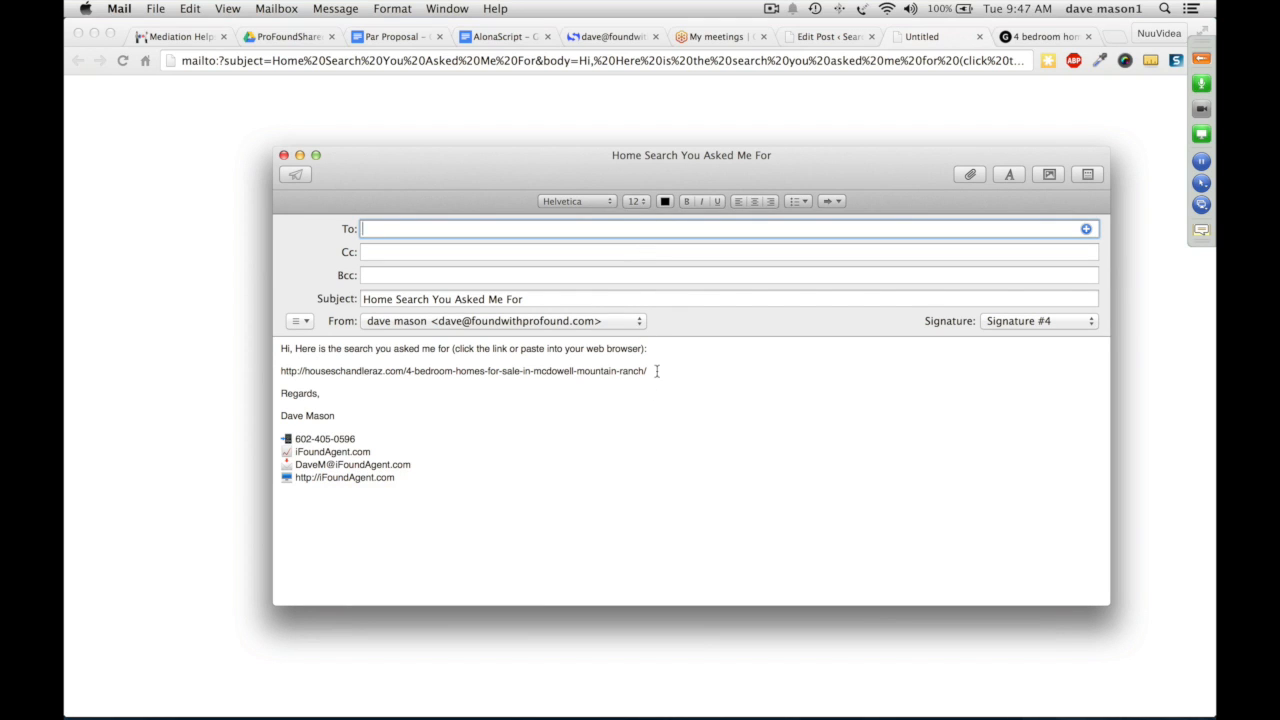
pyautogui.moveTo(657, 371); pyautogui.dragTo(709, 348)
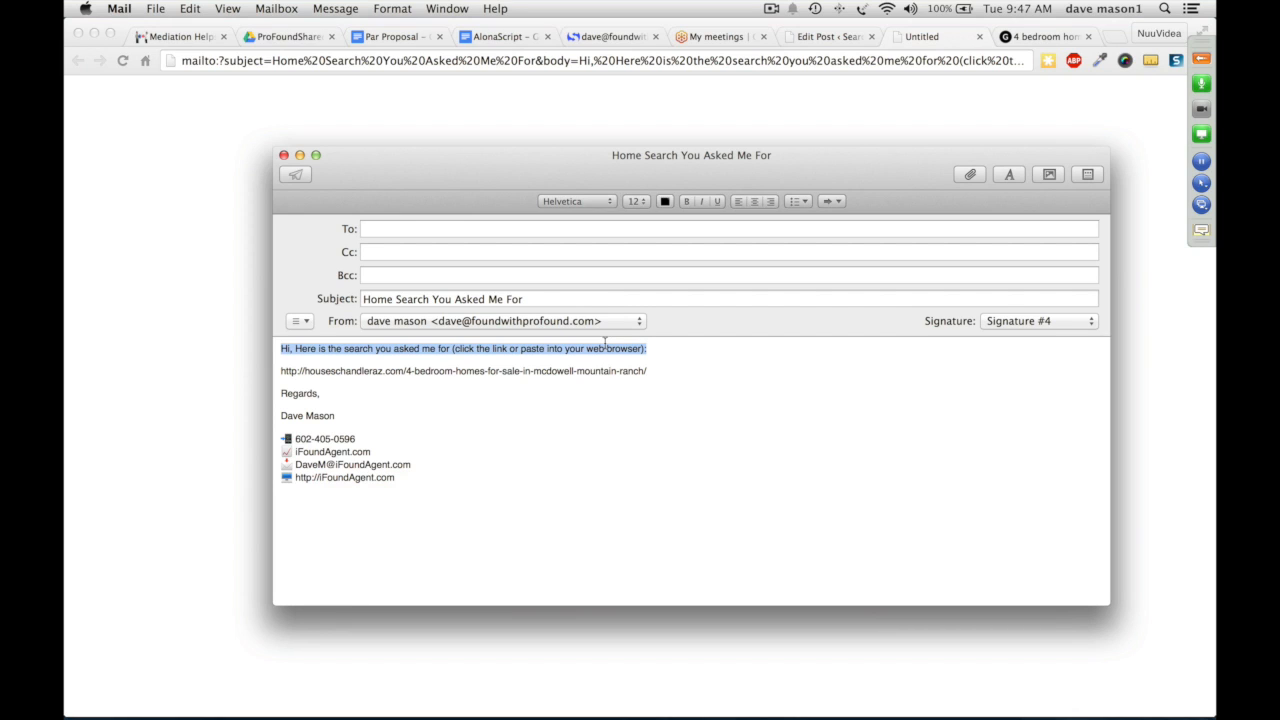
pyautogui.click(284, 156)
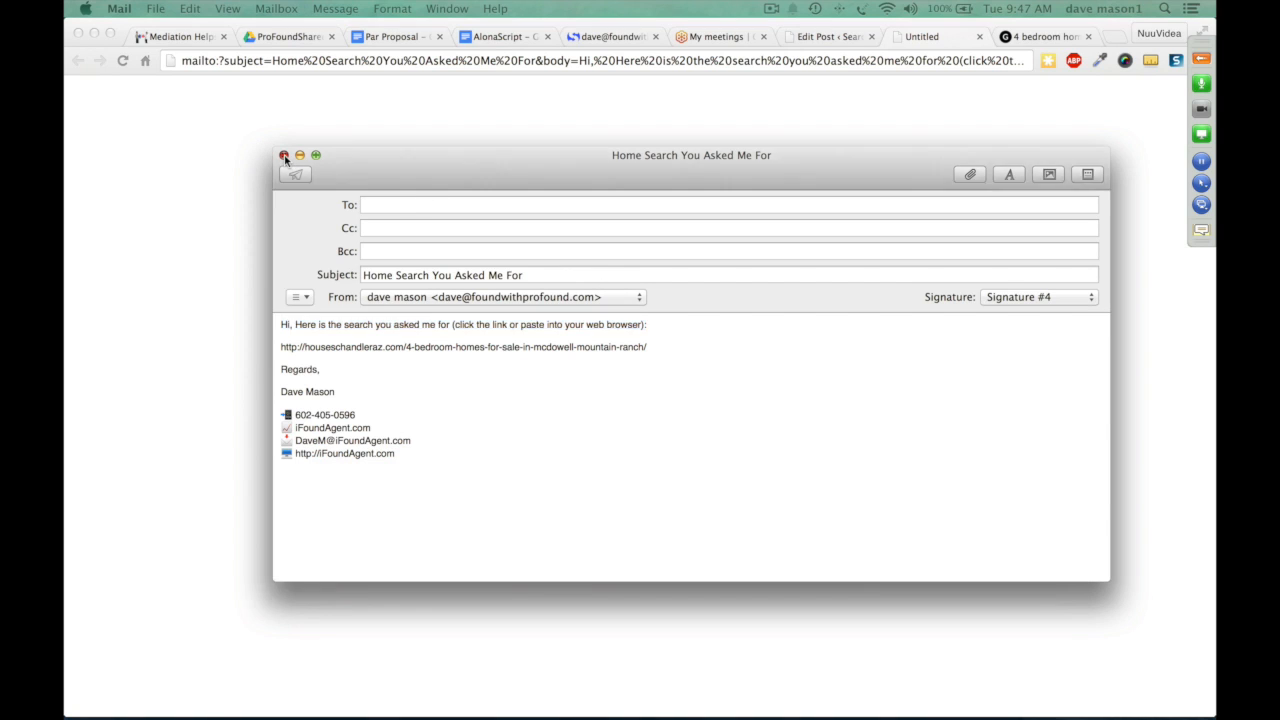
pyautogui.click(979, 36)
pyautogui.click(979, 36)
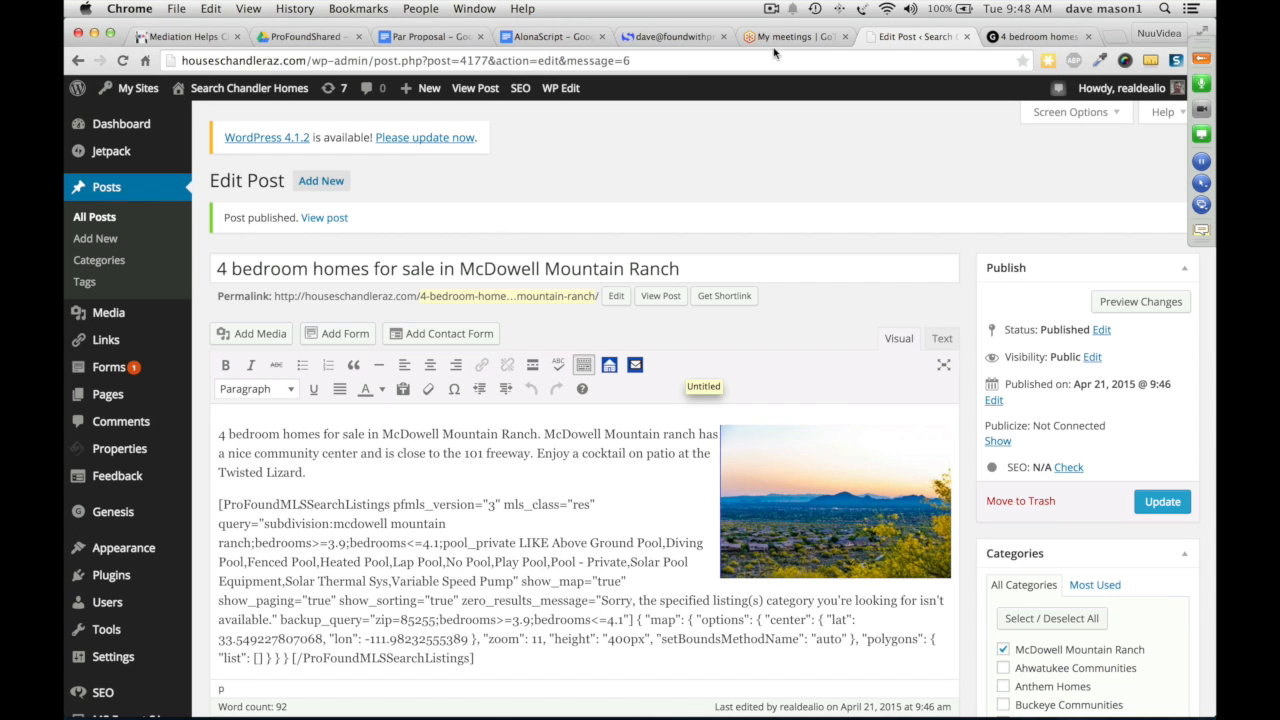
# - Copy the address from the published post's page again and open Facebook in a new browser tab
pyautogui.click(1037, 38)
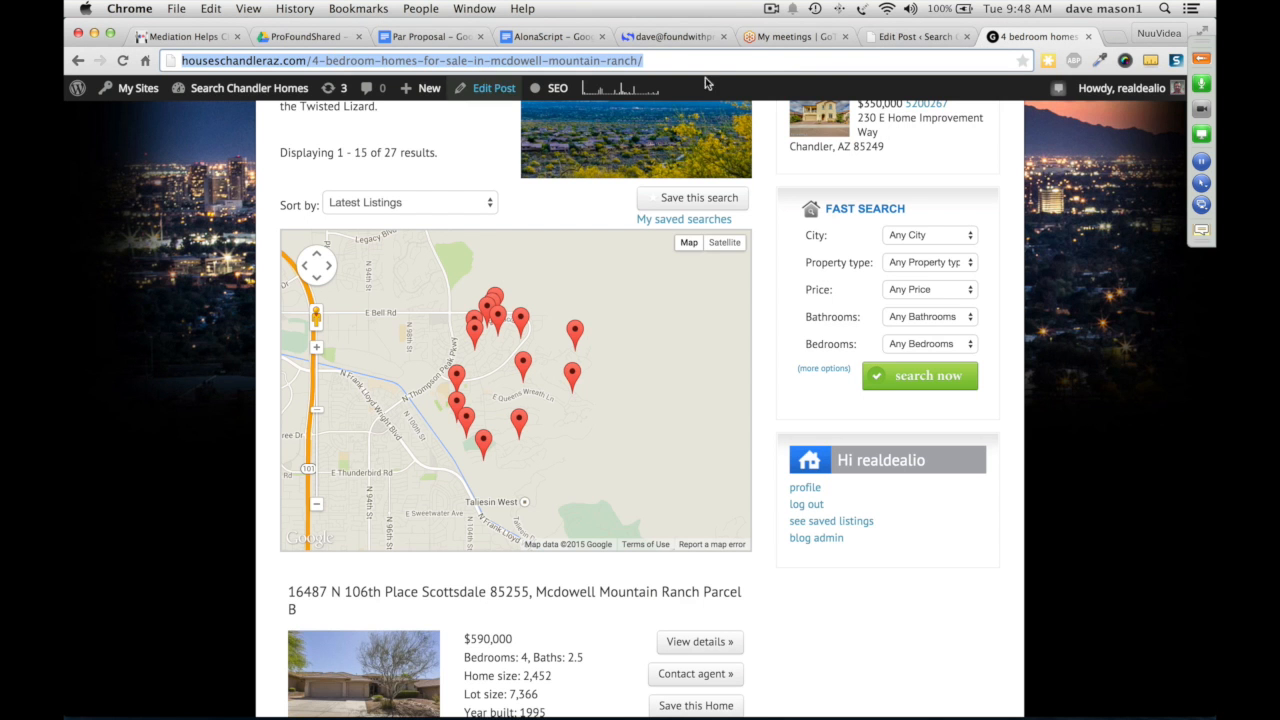
pyautogui.click(690, 61)
pyautogui.press('super+a')
pyautogui.press('super+c')
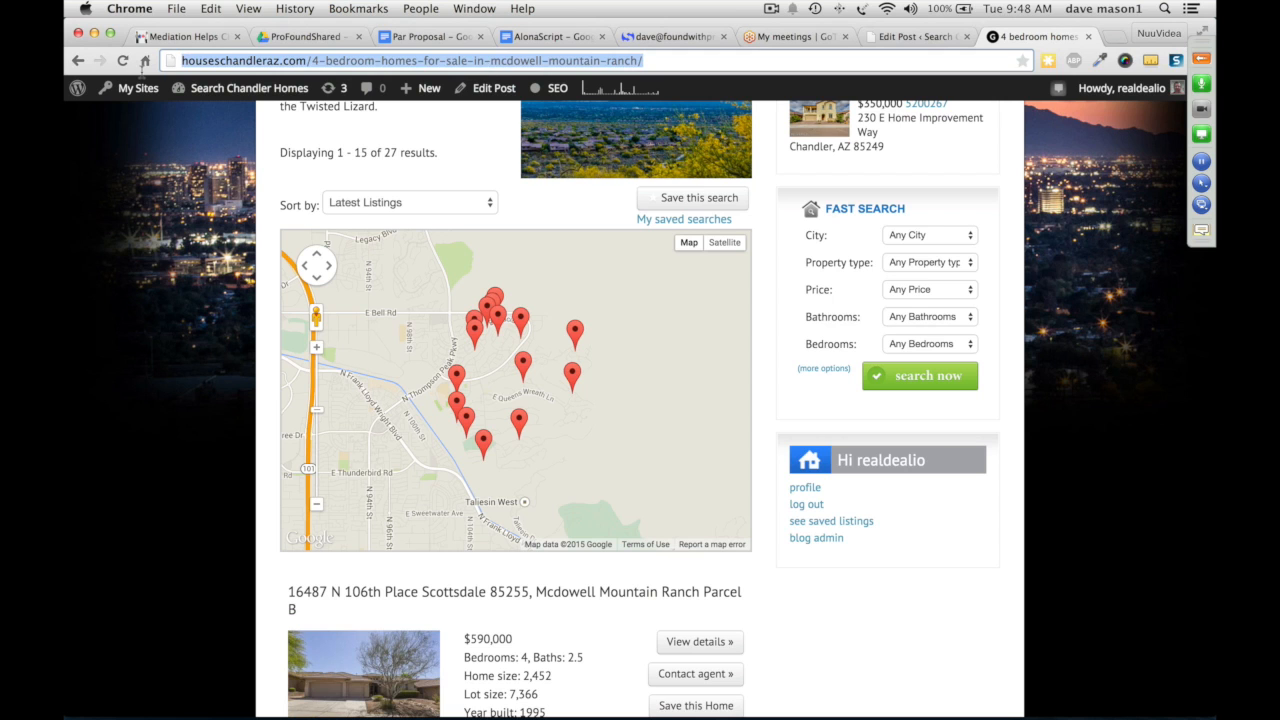
pyautogui.click(1114, 37)
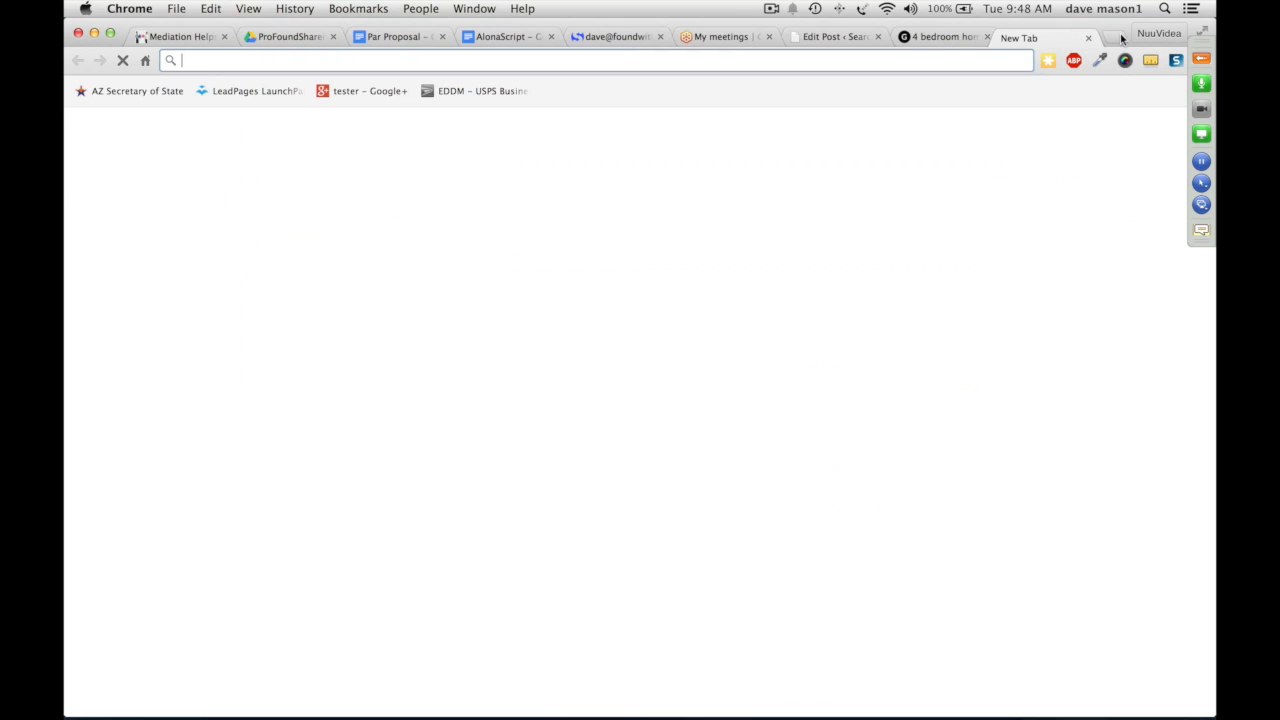
pyautogui.write('fac')
pyautogui.press('Return')
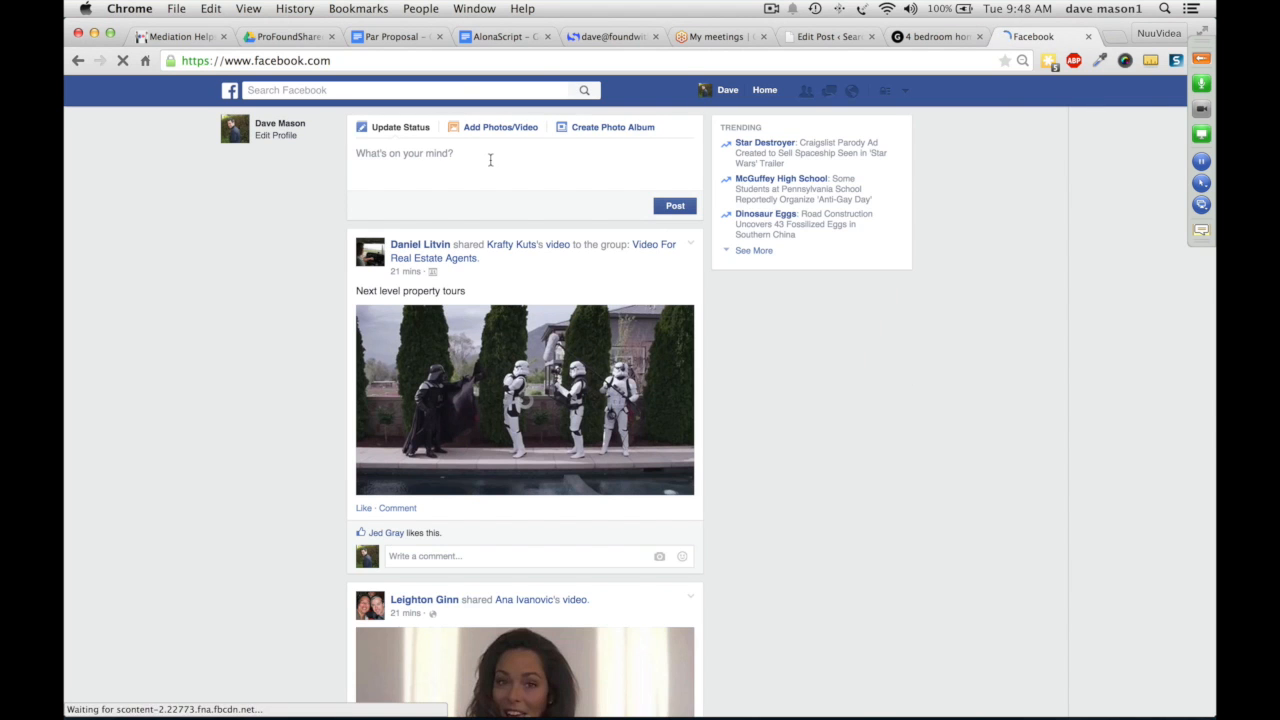
# - Write the Facebook status "What are 4 bedroom homes being sold for in McDowell Mountain Ranch" and add the copied post link
pyautogui.click(490, 160)
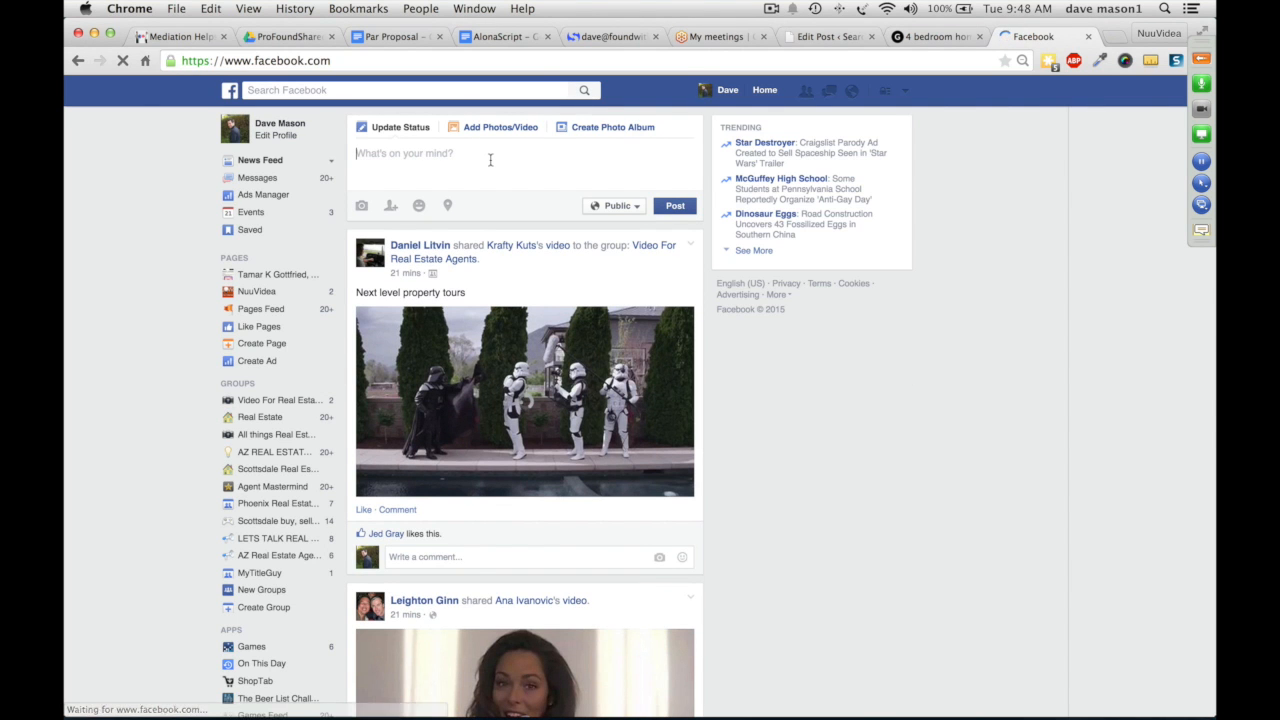
pyautogui.write('Fou')
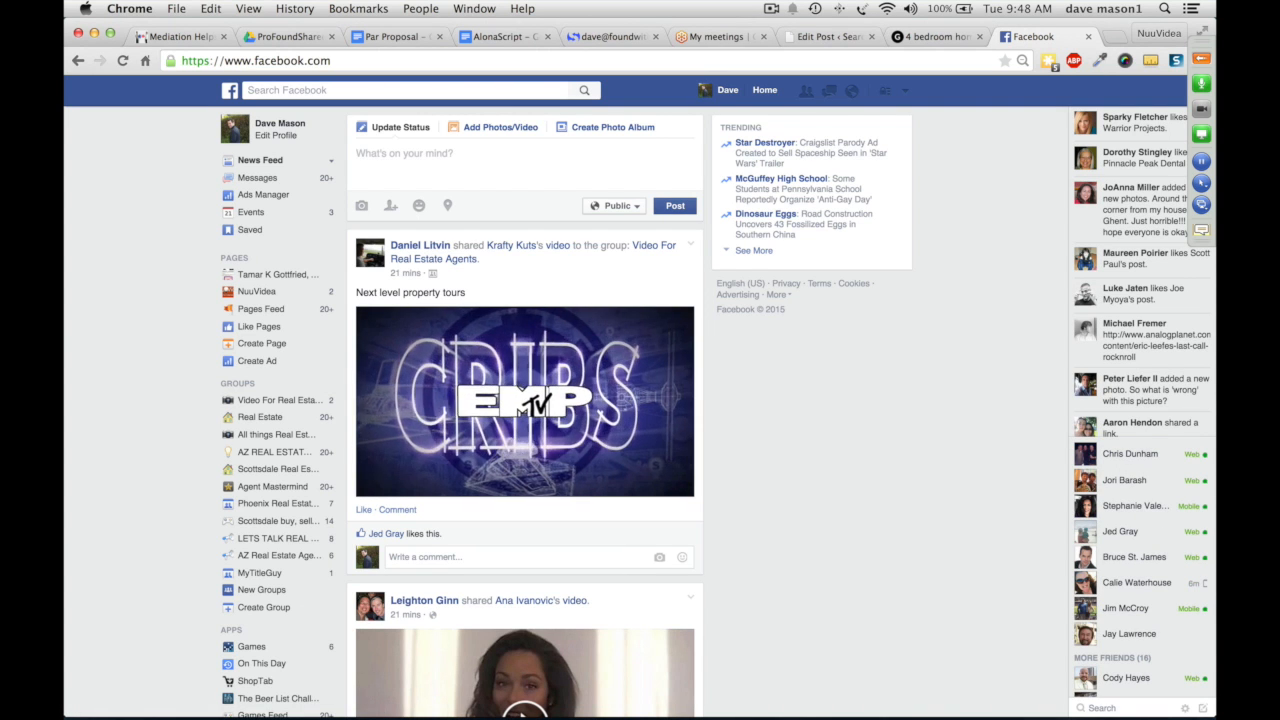
pyautogui.write('What are 4 bedroom homes being sold for in M')
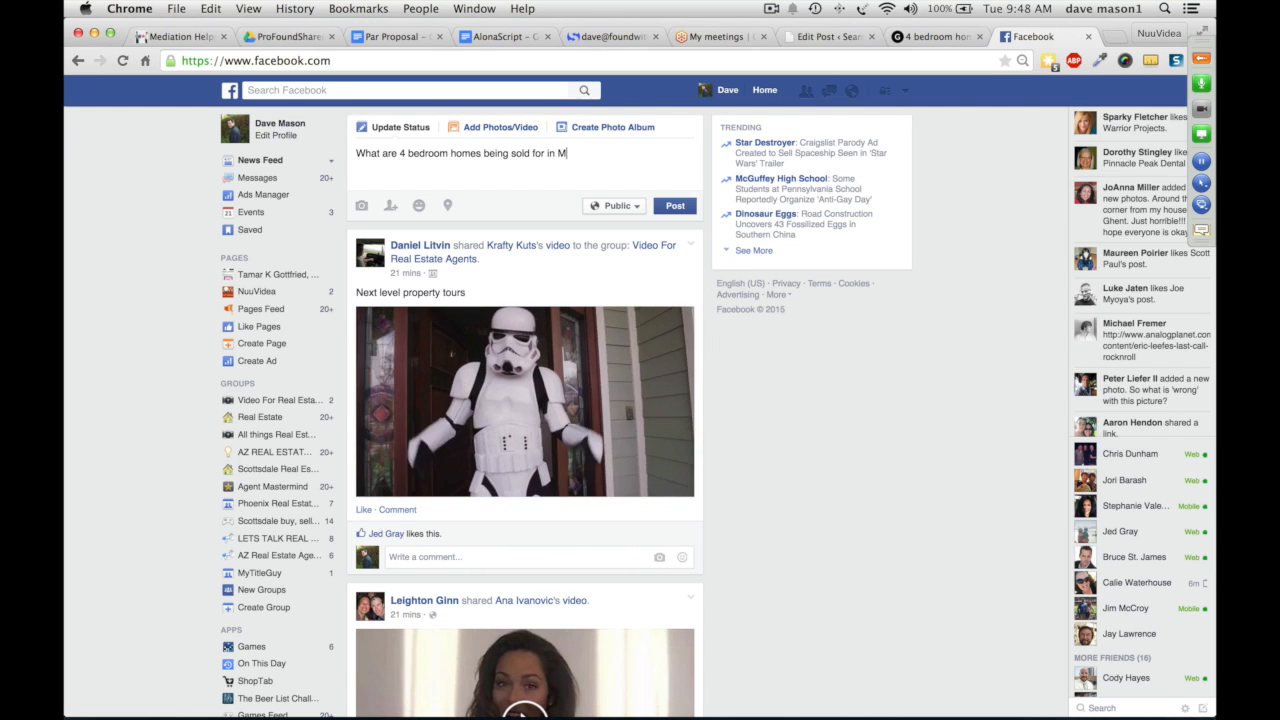
pyautogui.write('cDow')
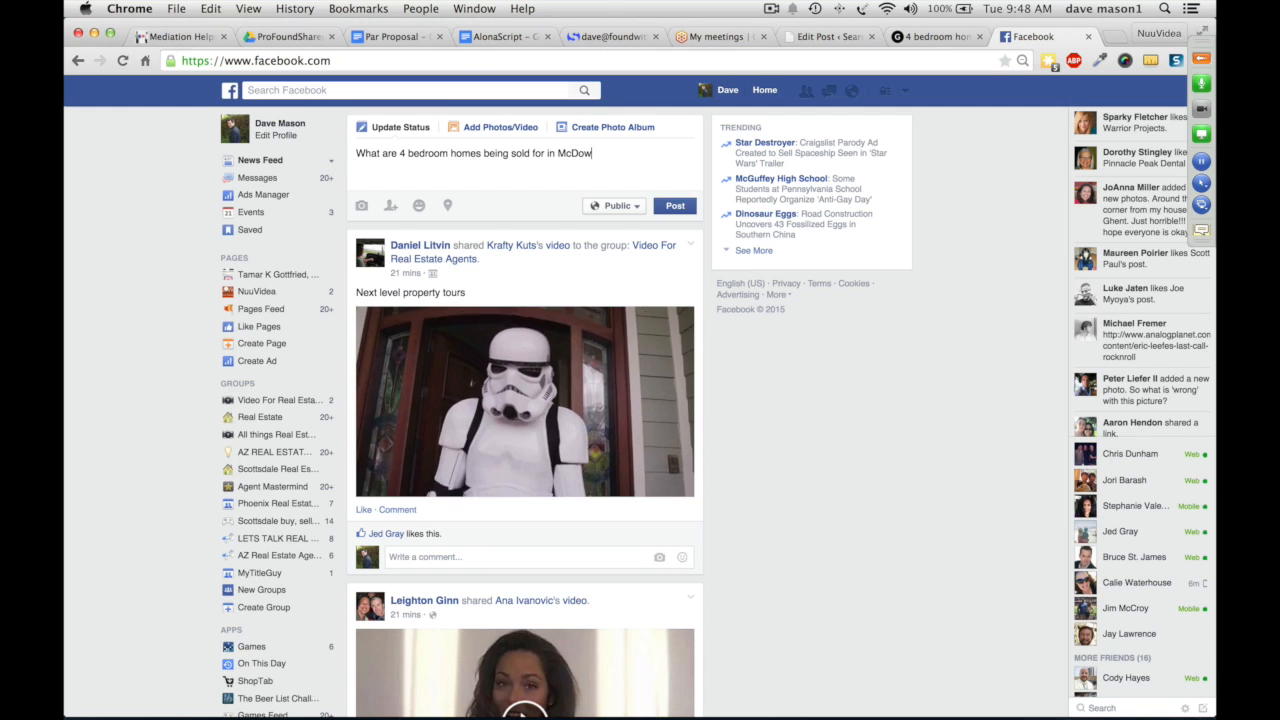
pyautogui.write('ell Mountain Ranch')
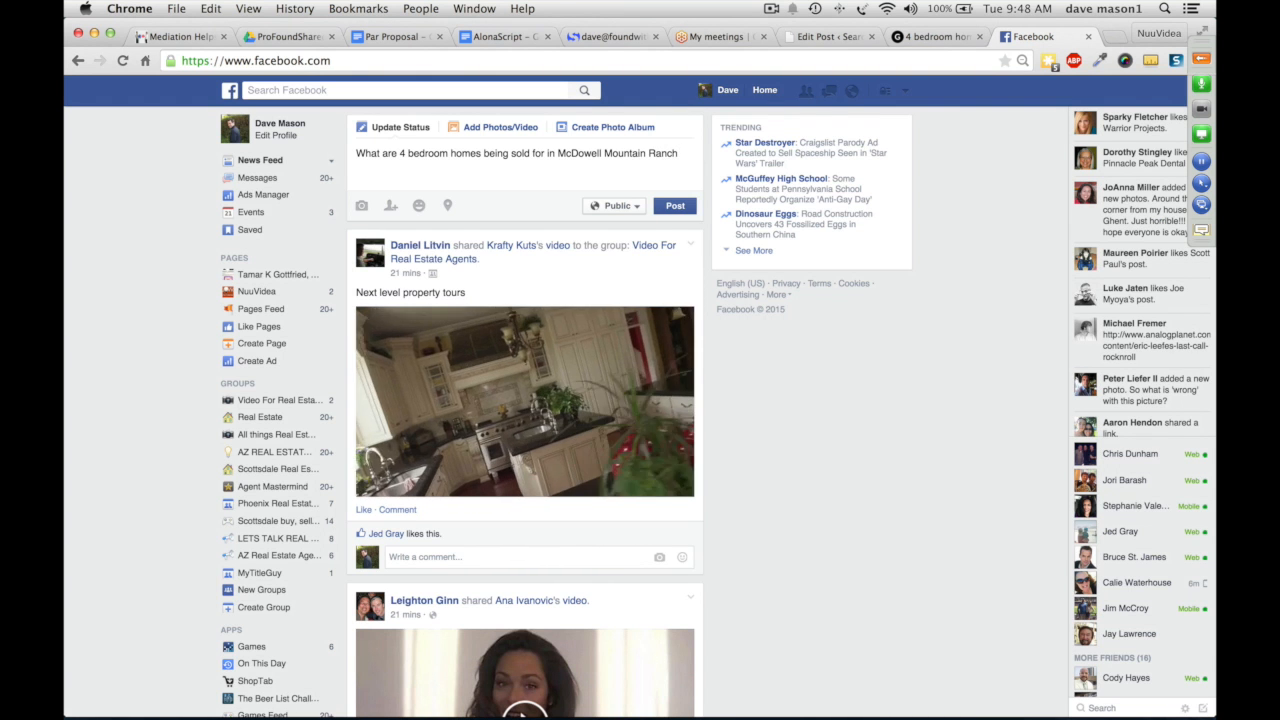
pyautogui.press('super+v')
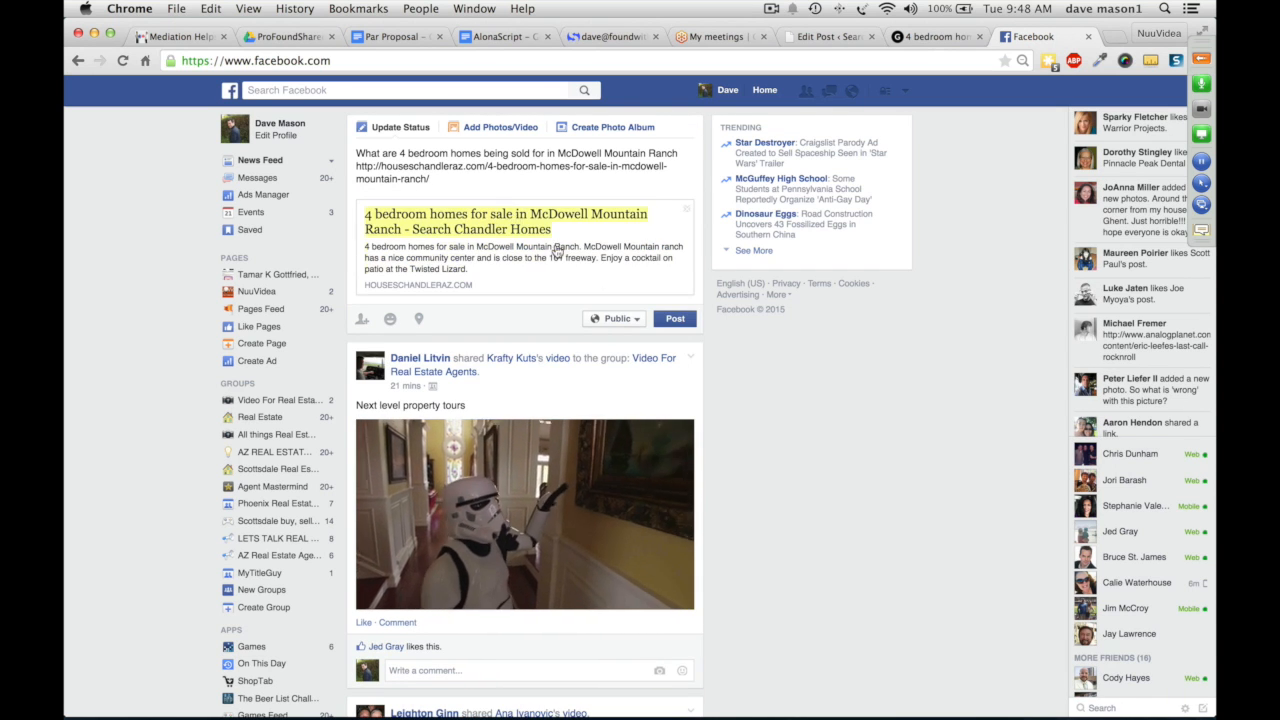
# - Publish the Facebook status about 4 bedroom homes in McDowell Mountain Ranch with its link preview
pyautogui.click(675, 320)
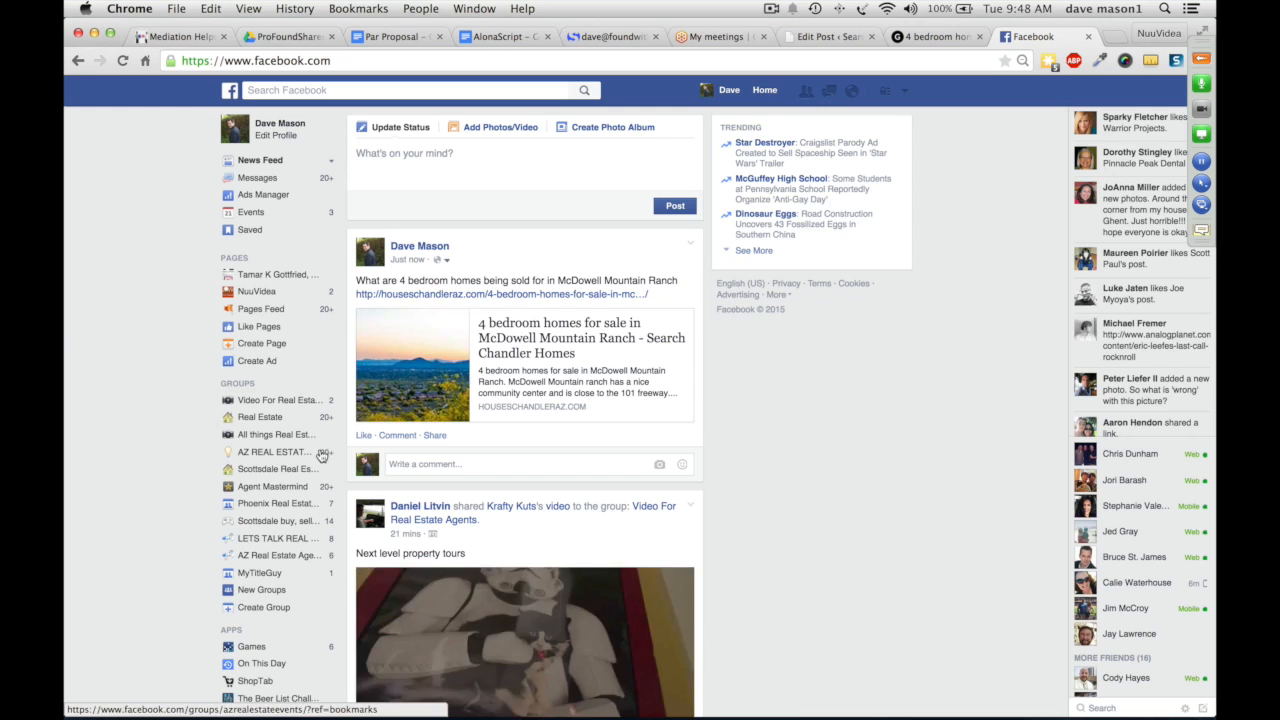
# - Expand the GoToMeeting control panel, check the attendee list and the chat messages, and collapse the panel again
pyautogui.click(1201, 58)
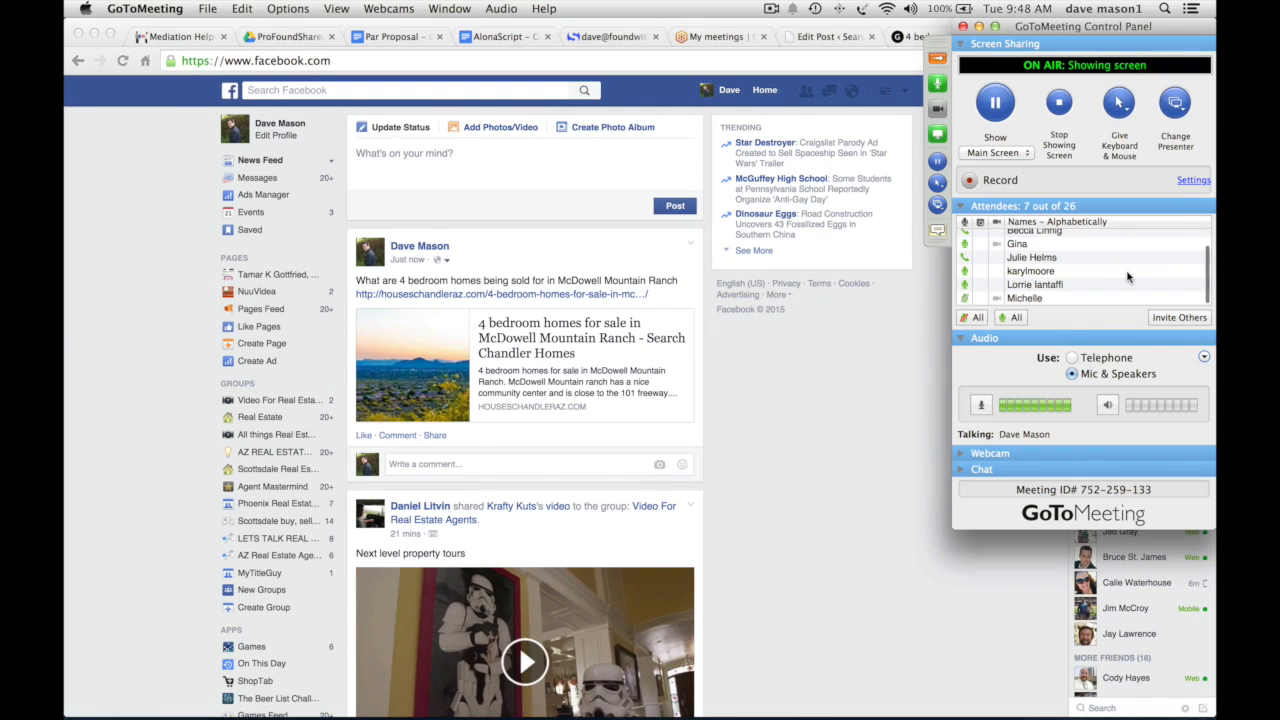
pyautogui.moveTo(1127, 277)
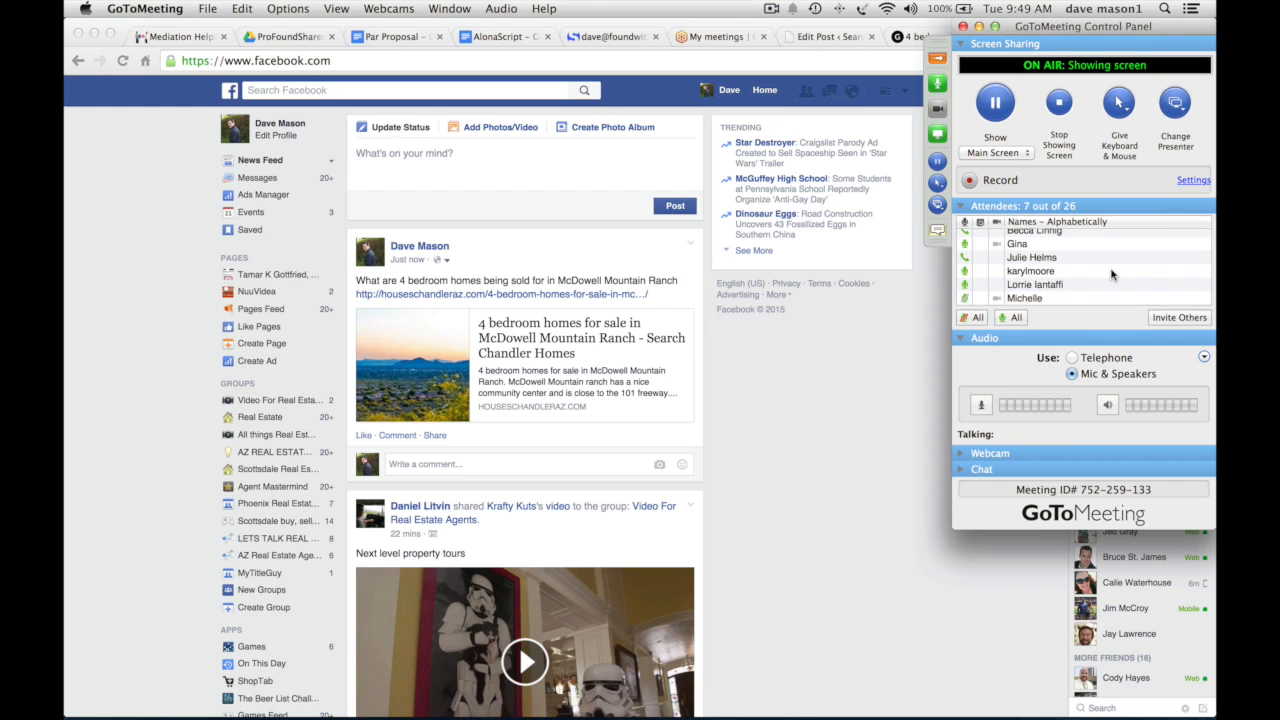
pyautogui.scroll(2, 1112, 274)
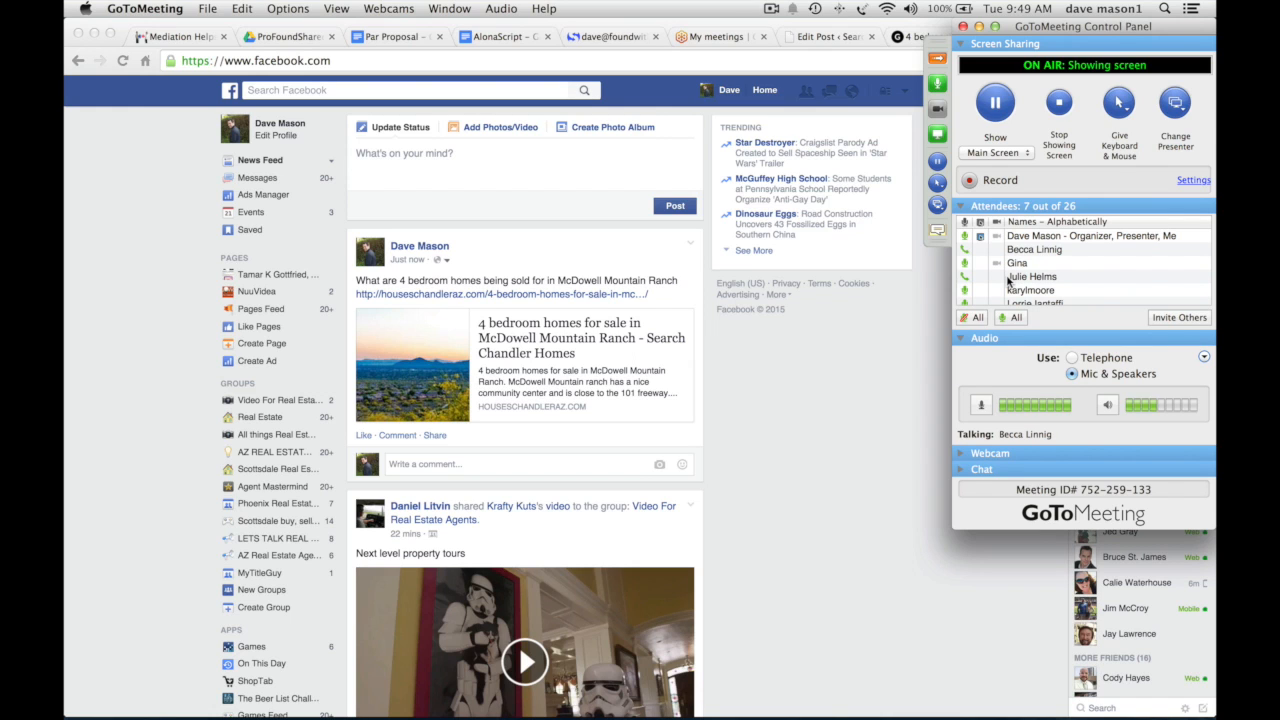
pyautogui.press('XF86AudioRaiseVolume')
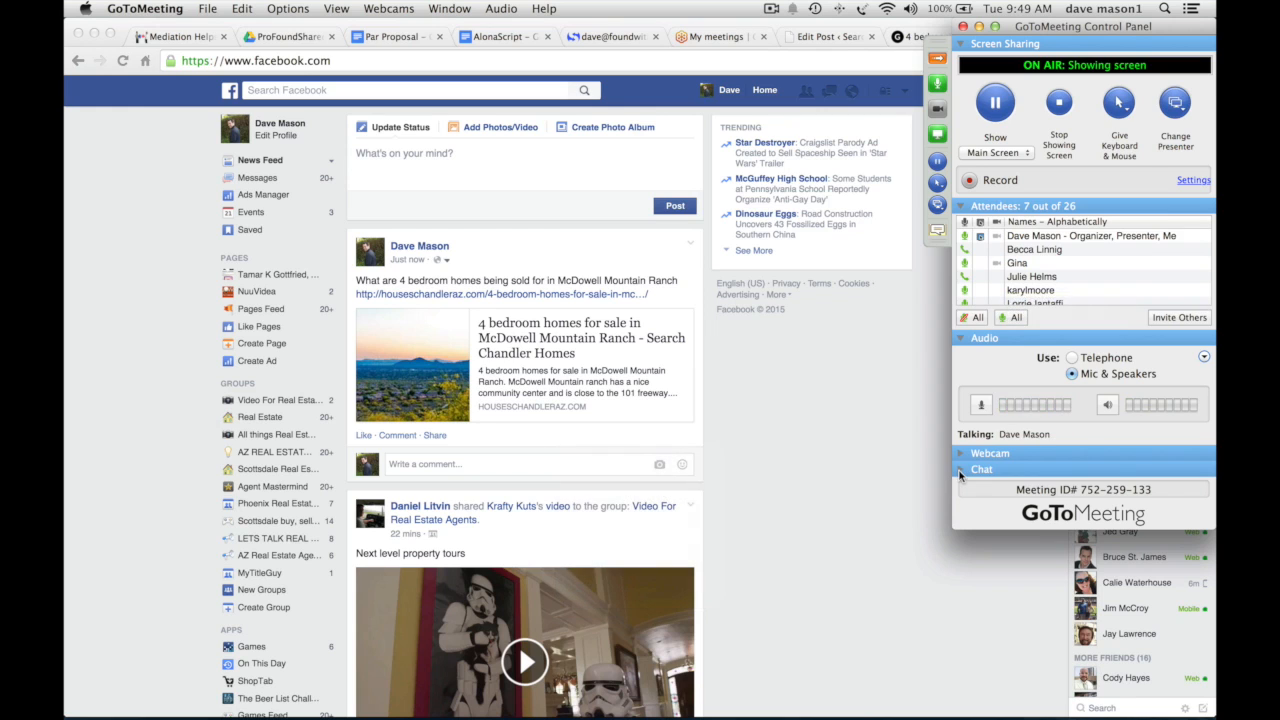
pyautogui.click(1032, 468)
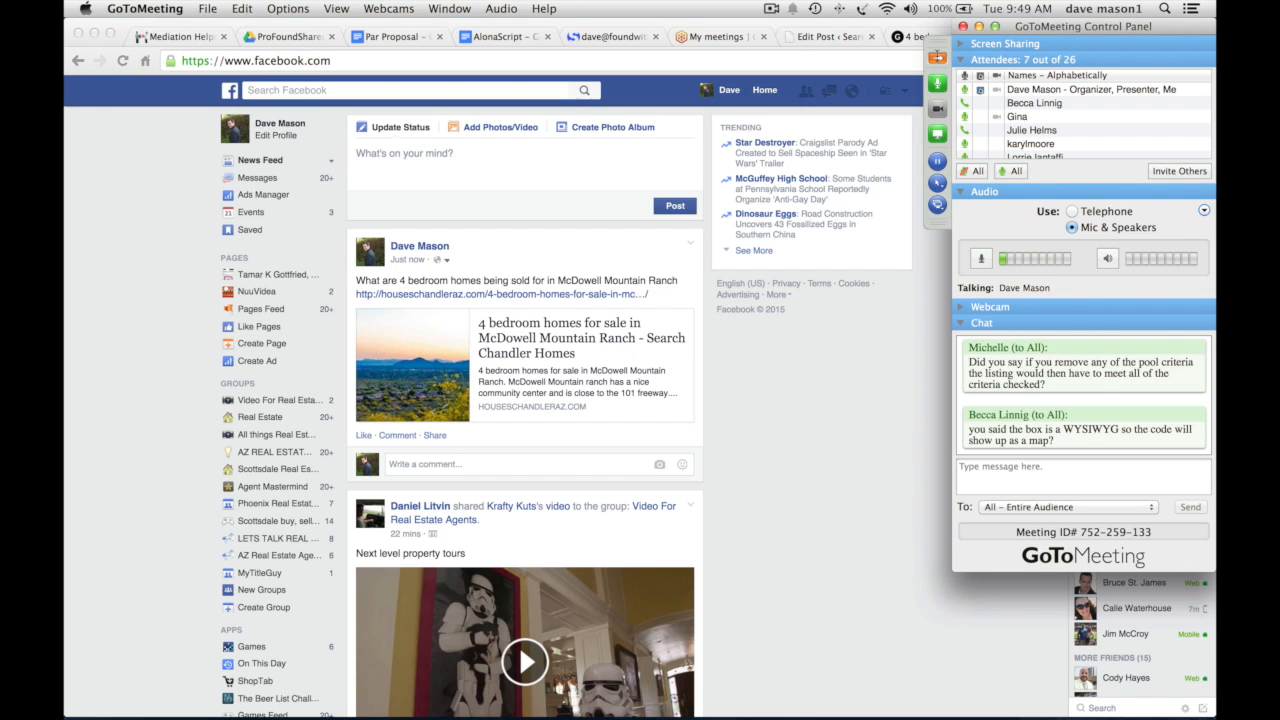
pyautogui.click(937, 57)
pyautogui.click(816, 37)
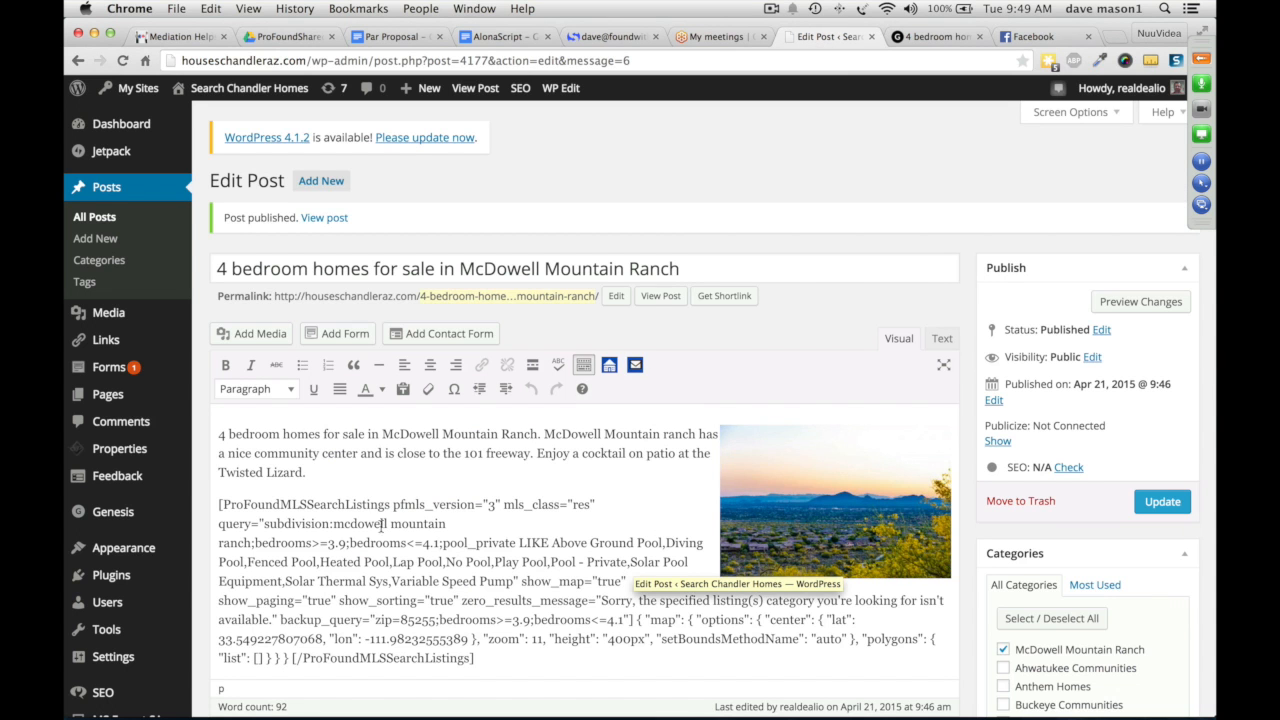
pyautogui.scroll(-2, 490, 442)
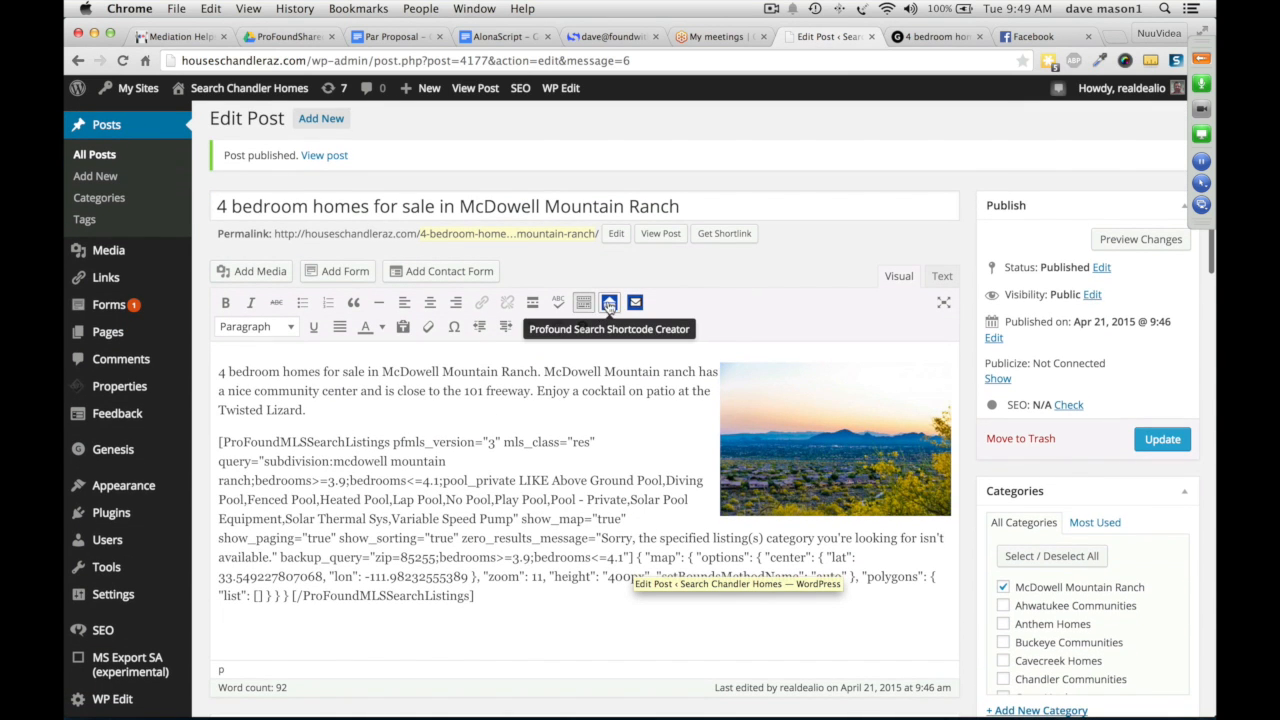
pyautogui.moveTo(502, 598); pyautogui.dragTo(202, 441)
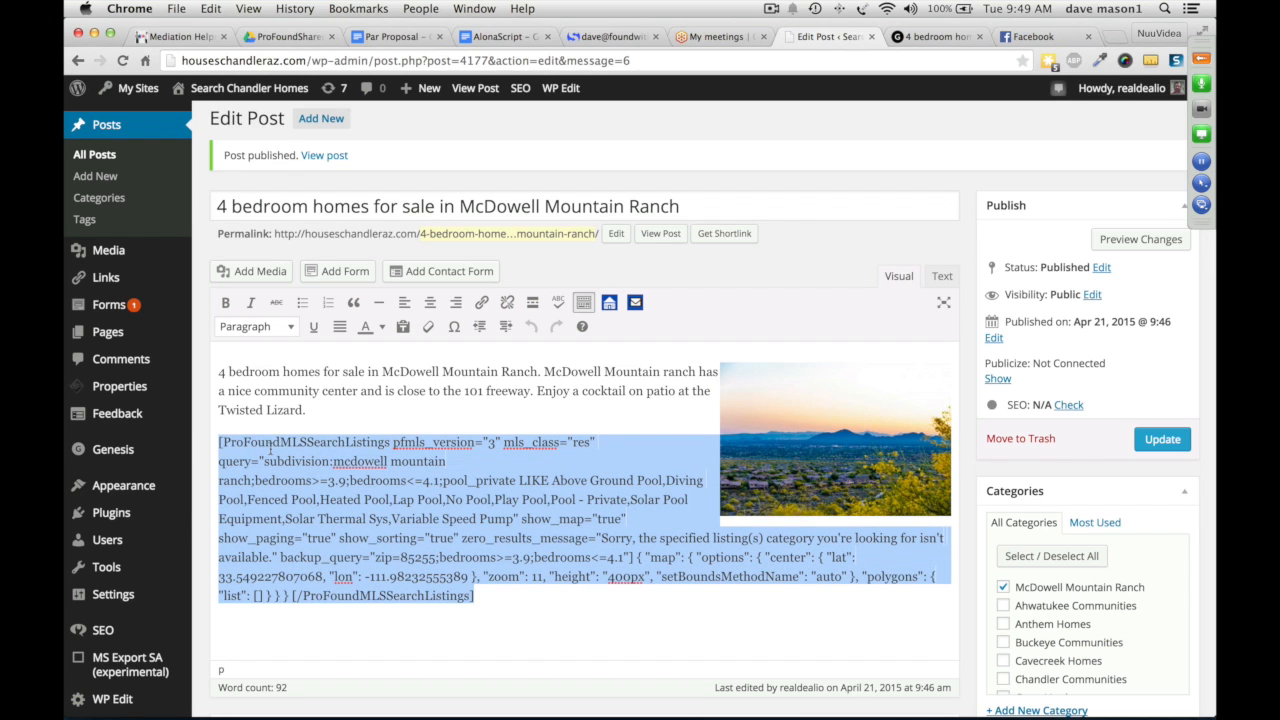
pyautogui.click(609, 306)
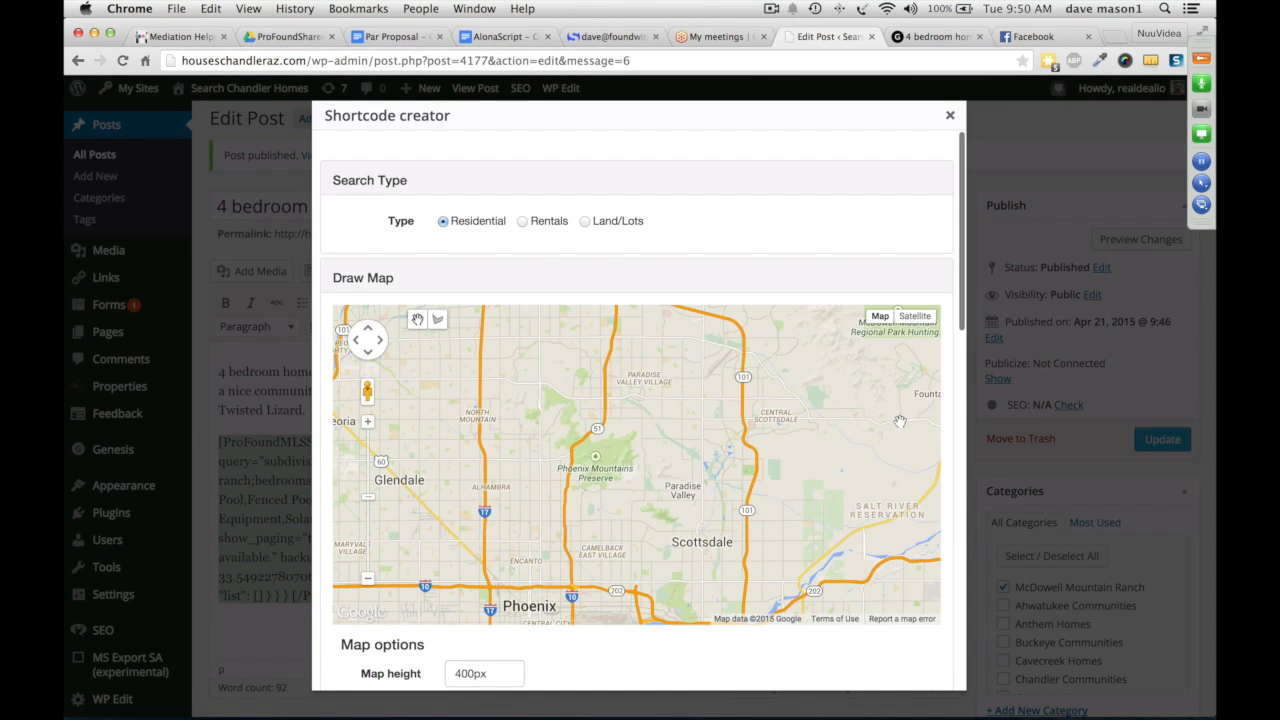
pyautogui.scroll(-3, 965, 428)
pyautogui.scroll(-10, 957, 433)
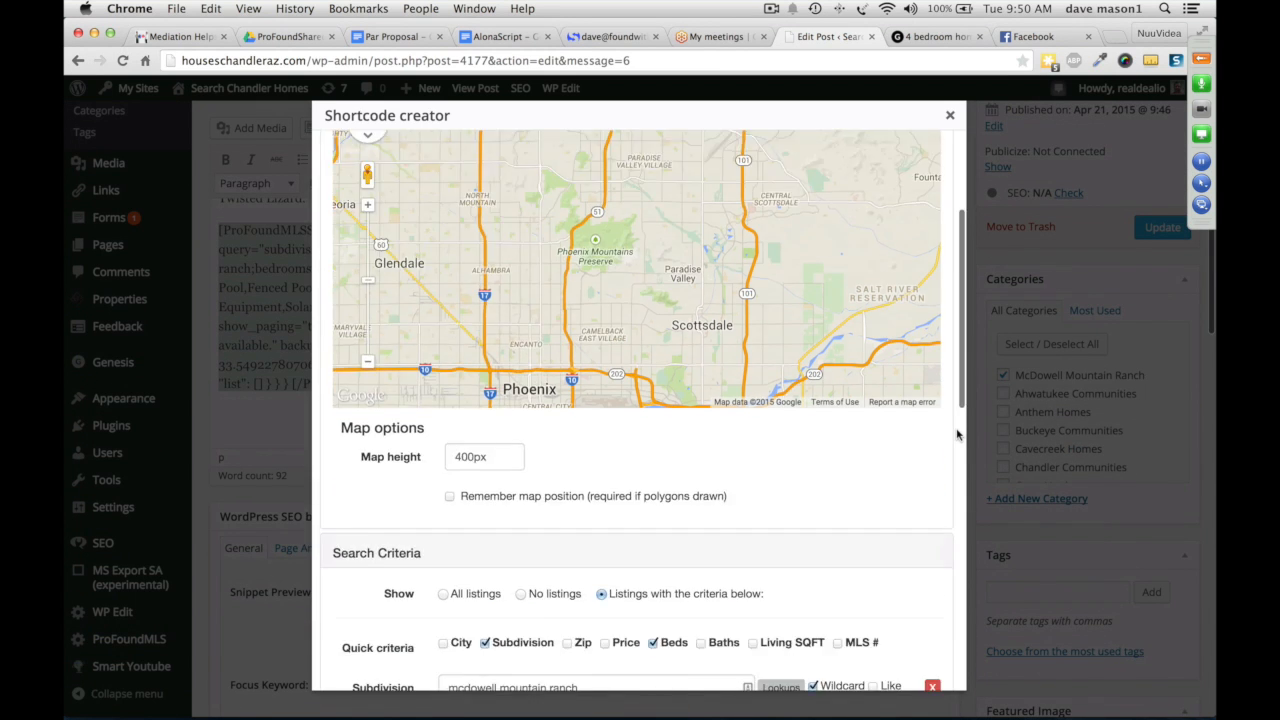
pyautogui.scroll(2, 957, 433)
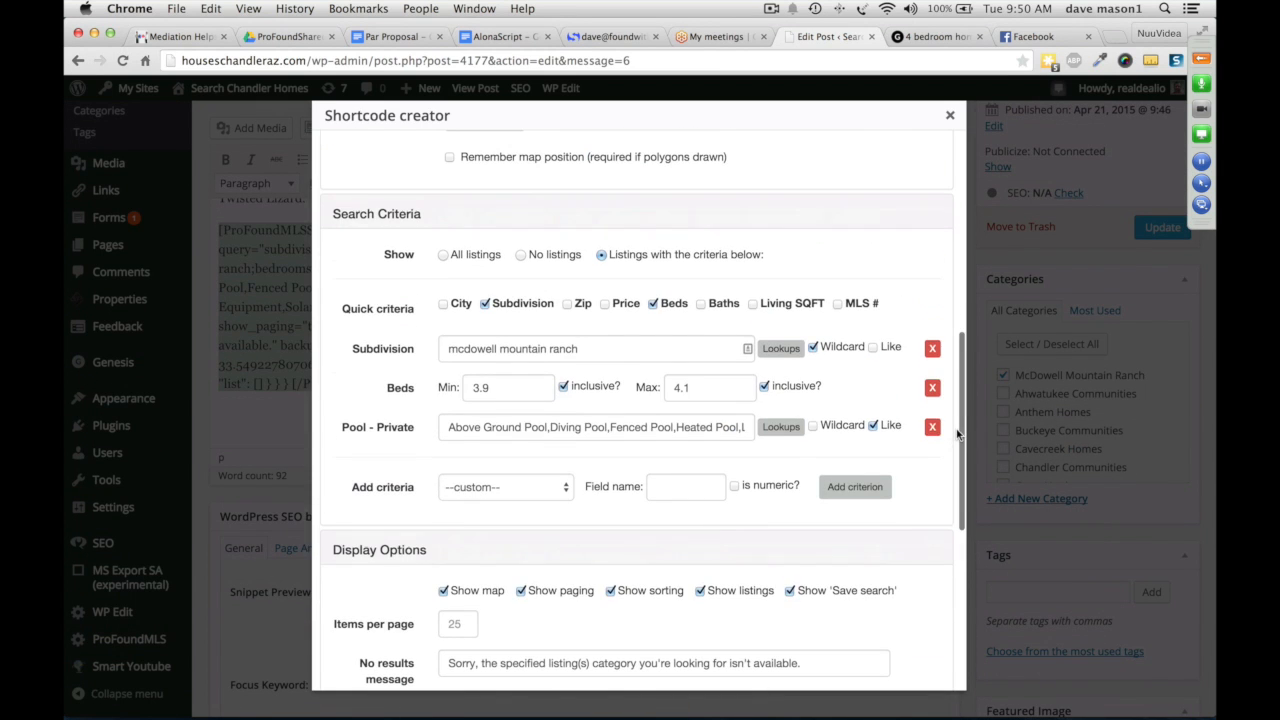
pyautogui.click(780, 427)
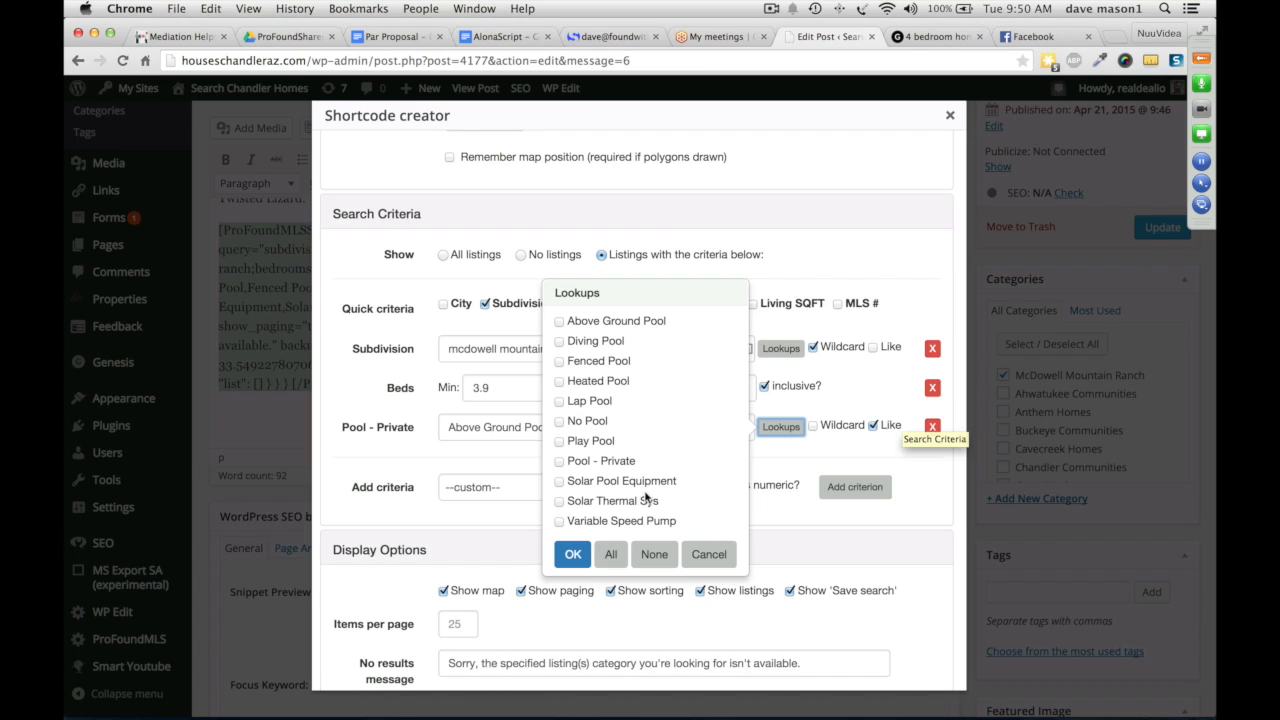
pyautogui.click(873, 426)
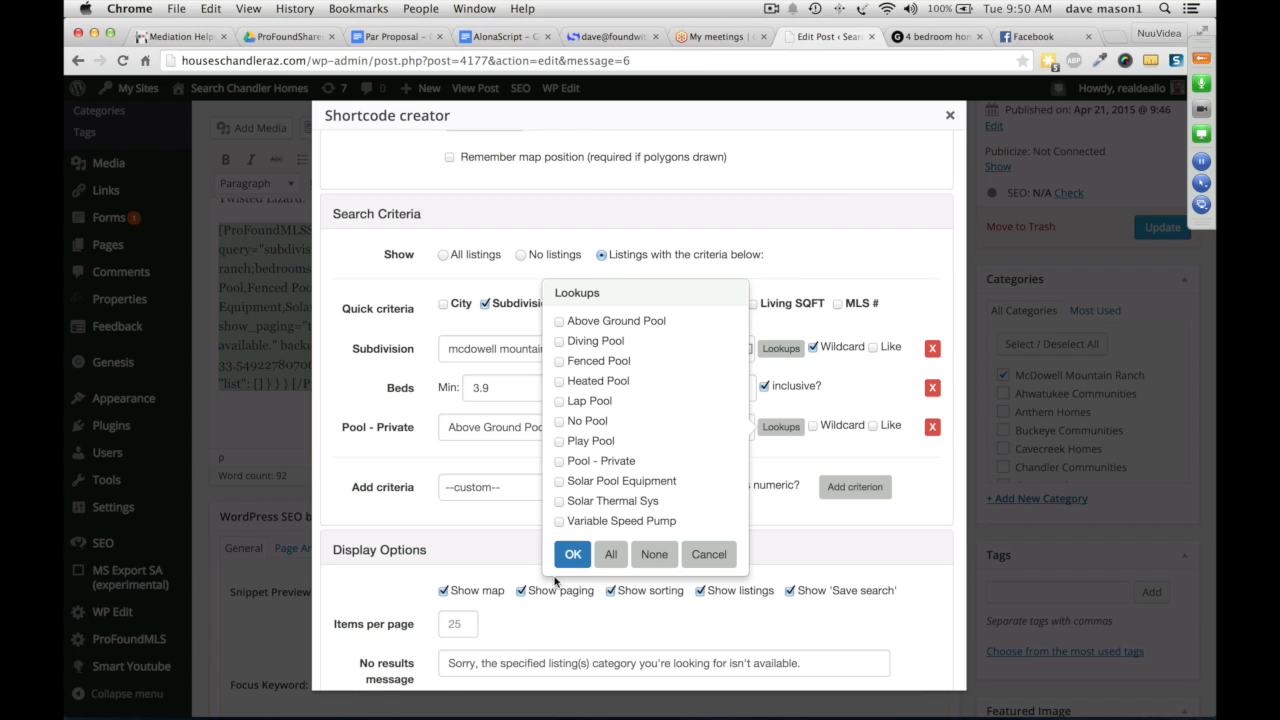
pyautogui.click(569, 556)
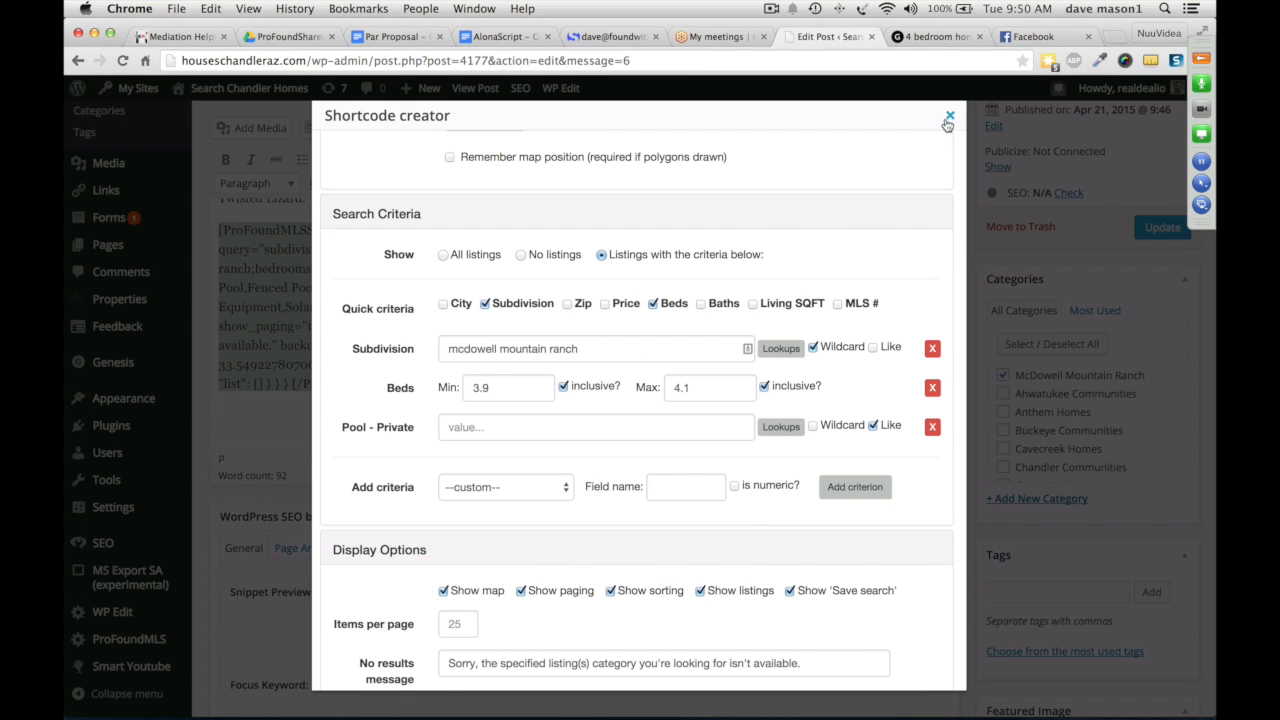
pyautogui.click(948, 119)
# - Update the post, reload its published page to check the listings, and briefly check the GoToMeeting control panel
pyautogui.click(1163, 229)
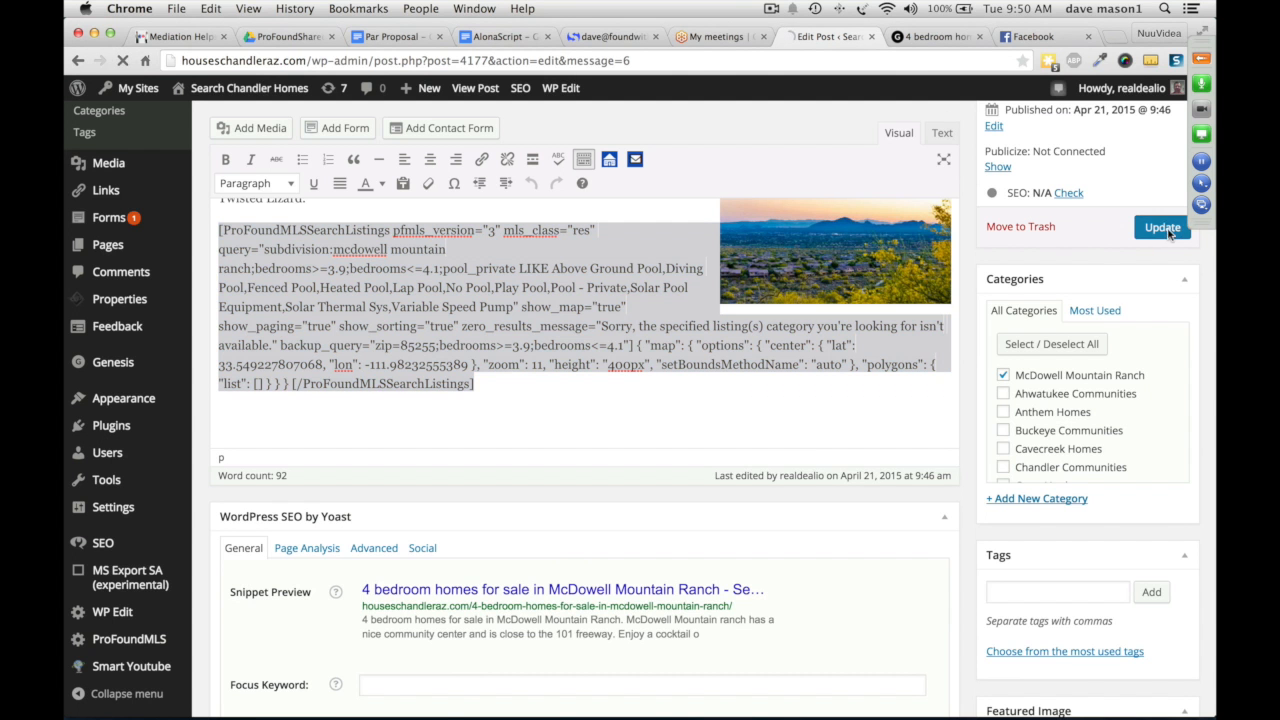
pyautogui.click(922, 38)
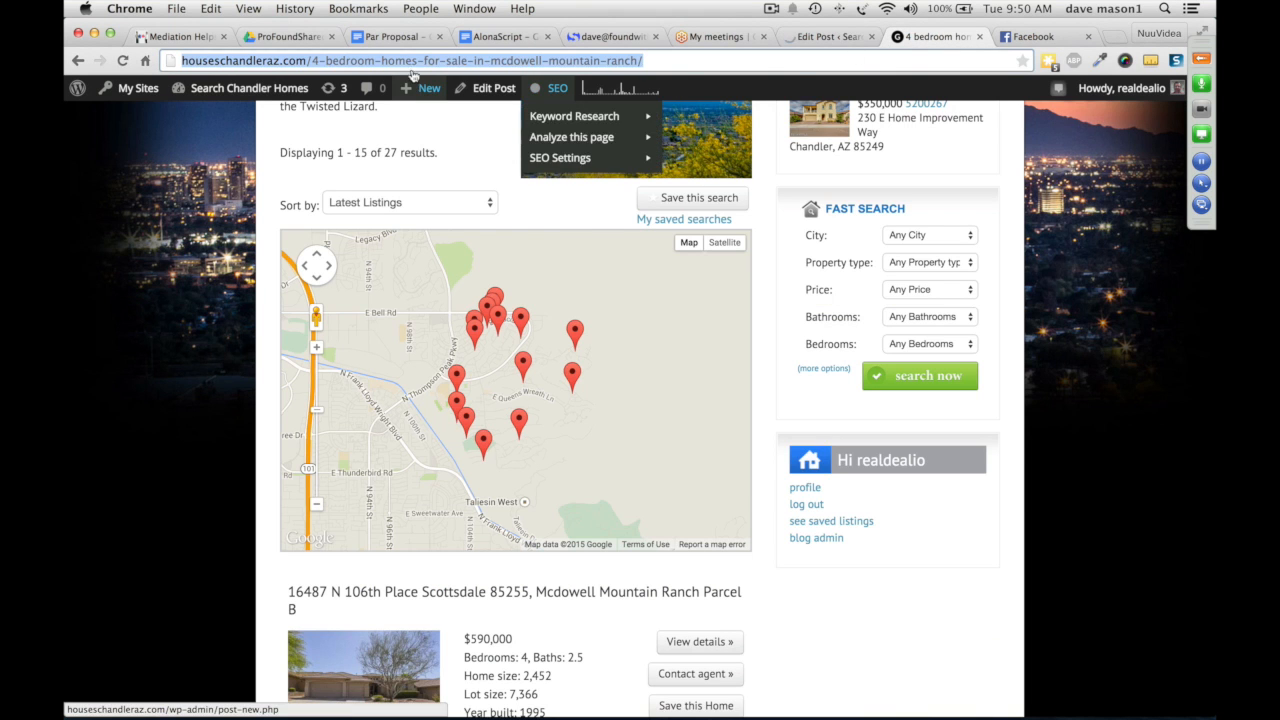
pyautogui.click(124, 62)
pyautogui.click(1201, 58)
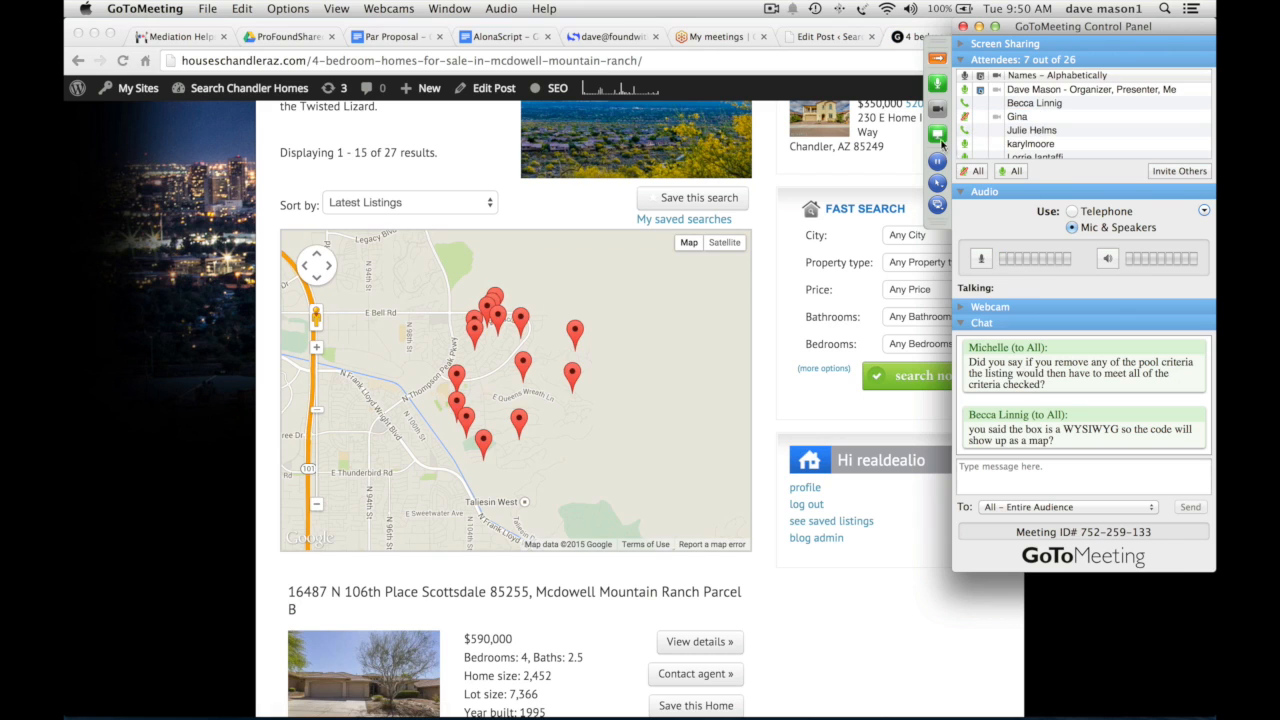
pyautogui.click(940, 62)
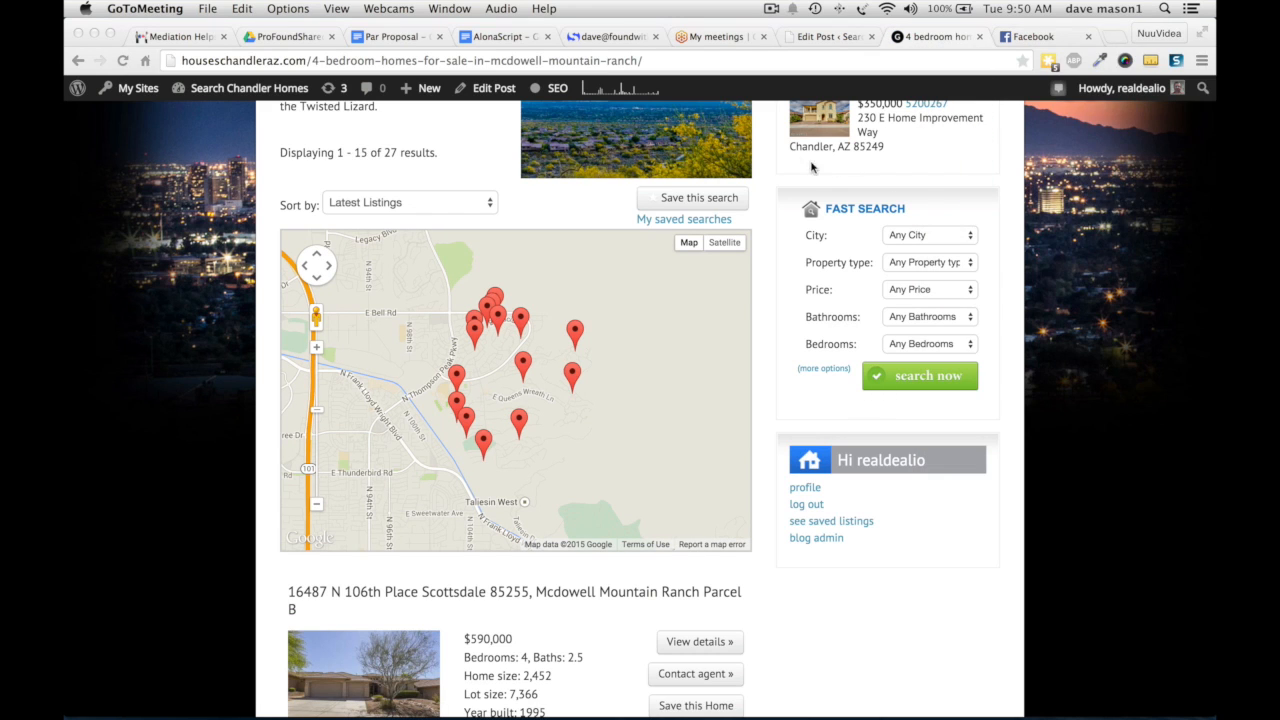
pyautogui.click(121, 62)
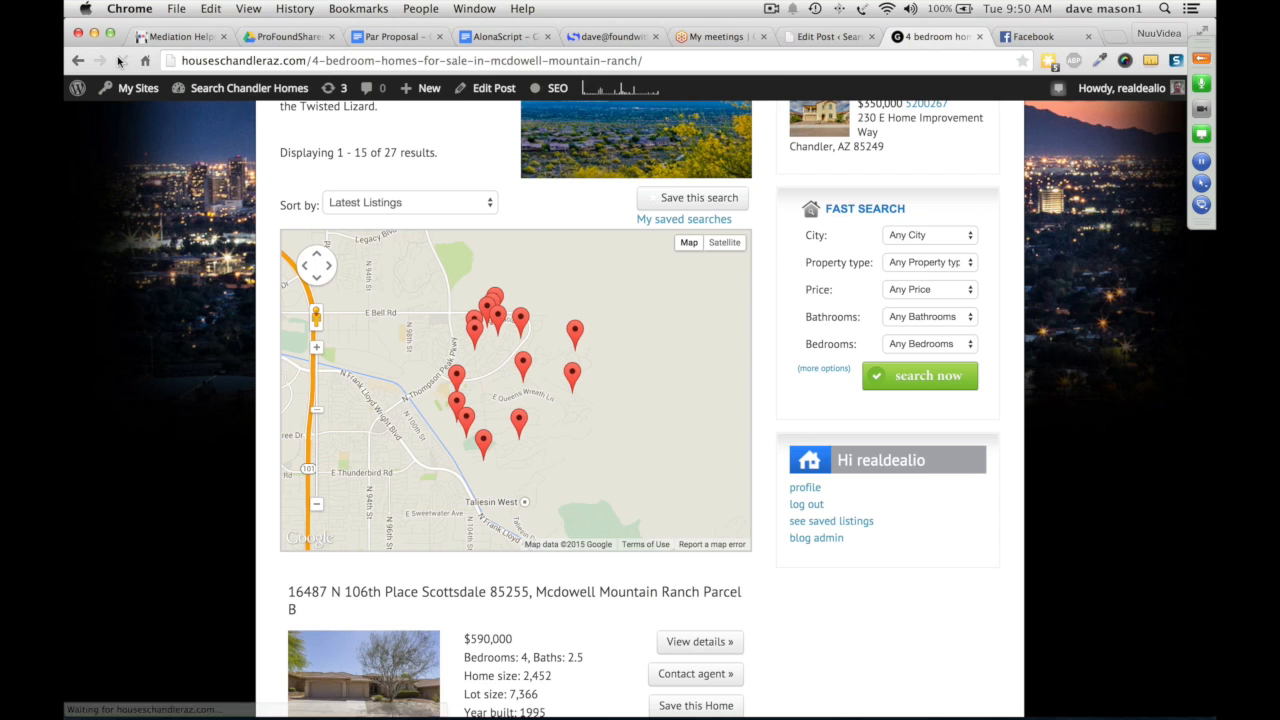
# - In the post editor, replace the listing search shortcode with one whose Pool - Private criterion has Like turned off, keeping the other criteria
pyautogui.click(842, 37)
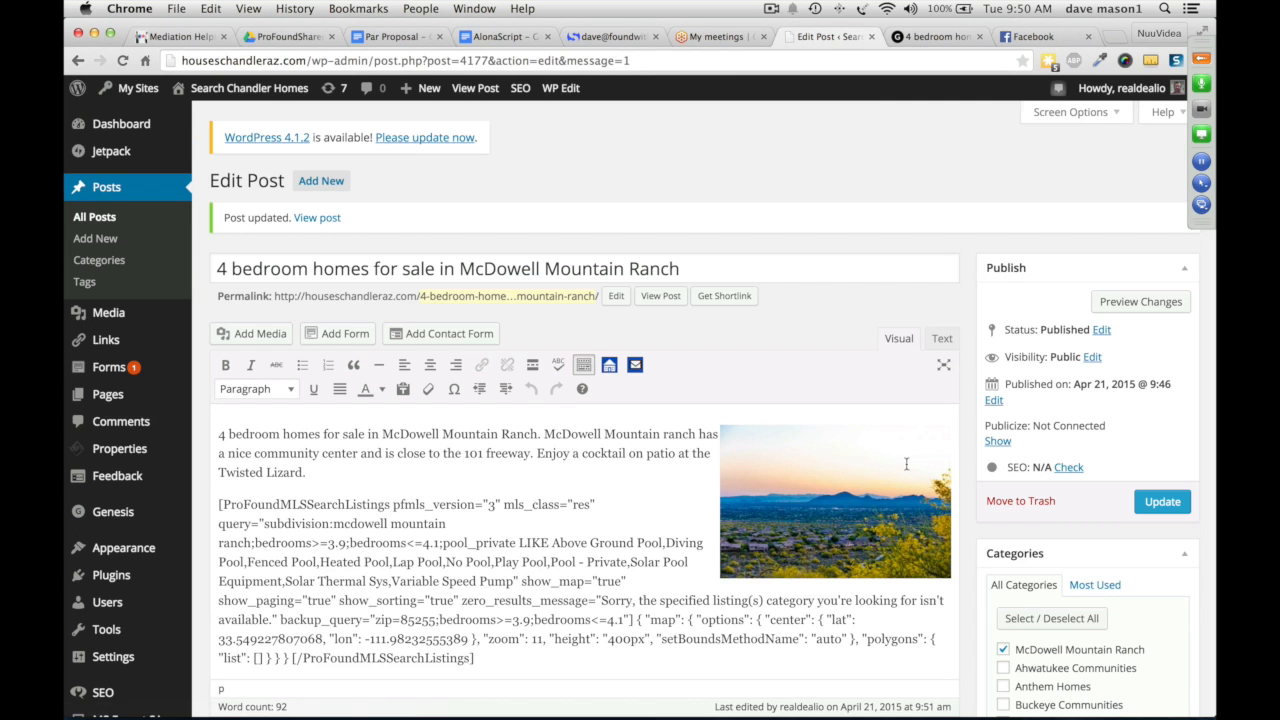
pyautogui.scroll(-3, 480, 560)
pyautogui.moveTo(473, 533); pyautogui.dragTo(152, 372)
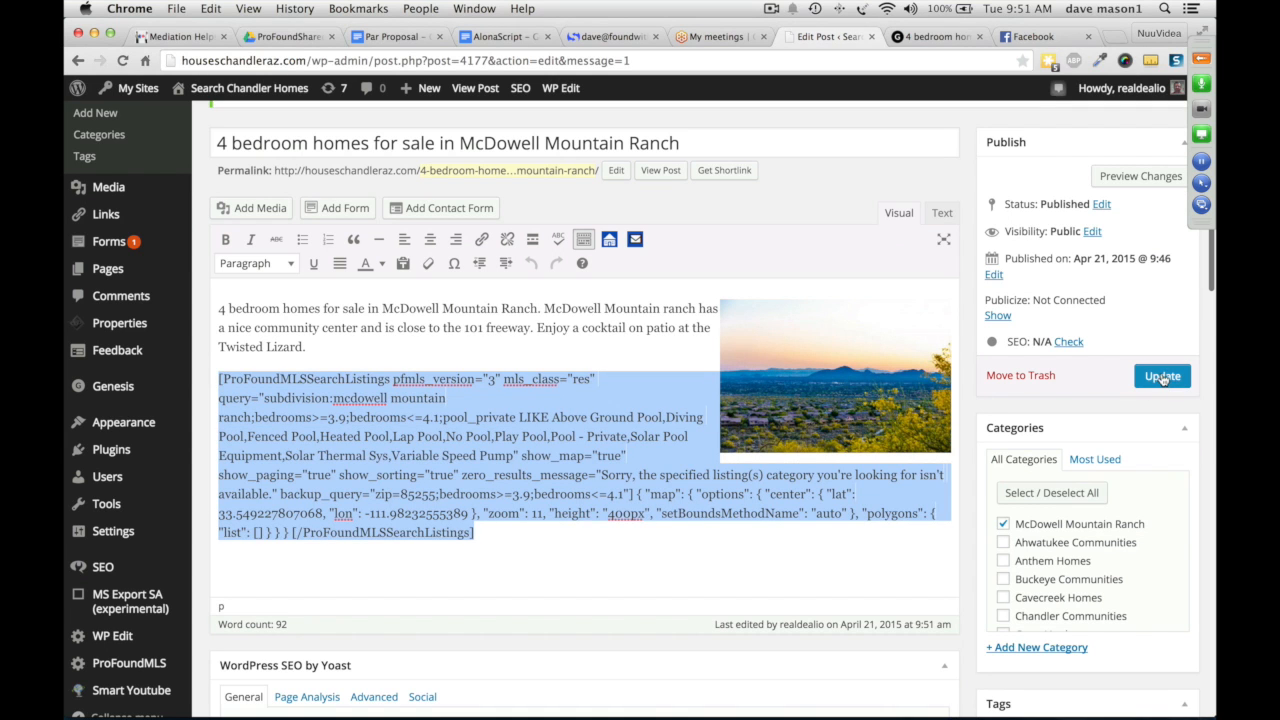
pyautogui.click(612, 238)
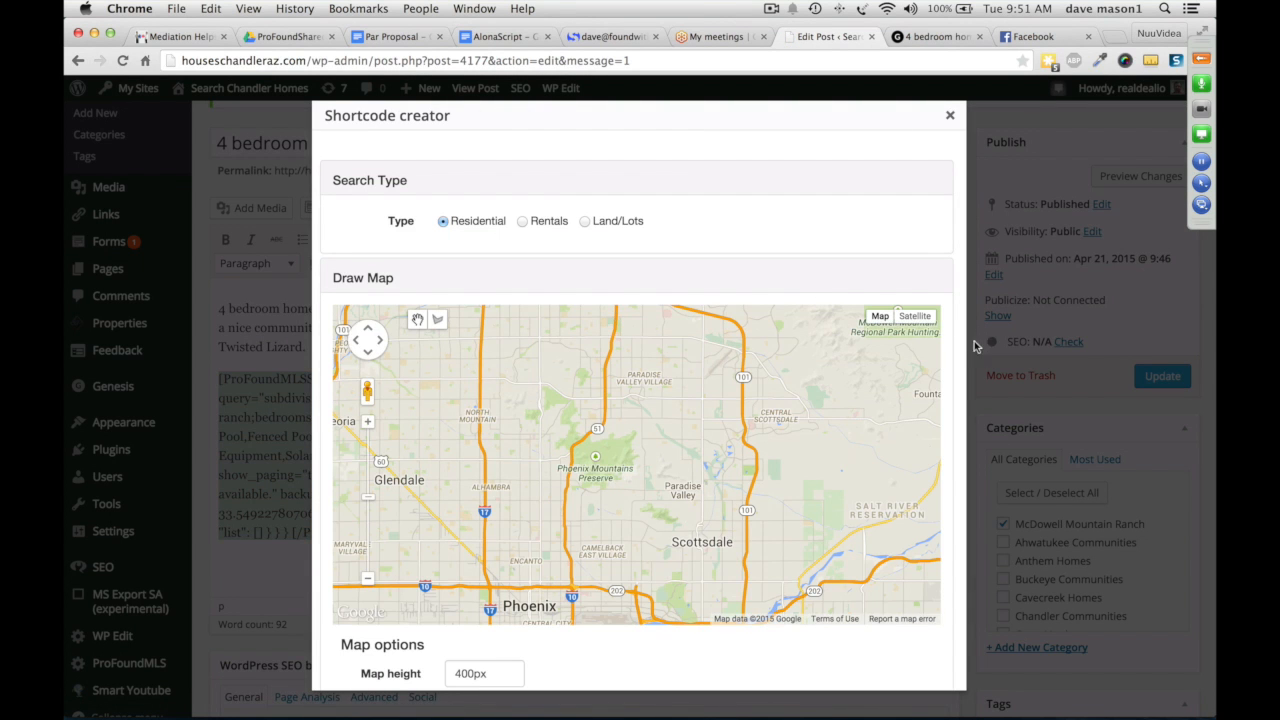
pyautogui.click(957, 372)
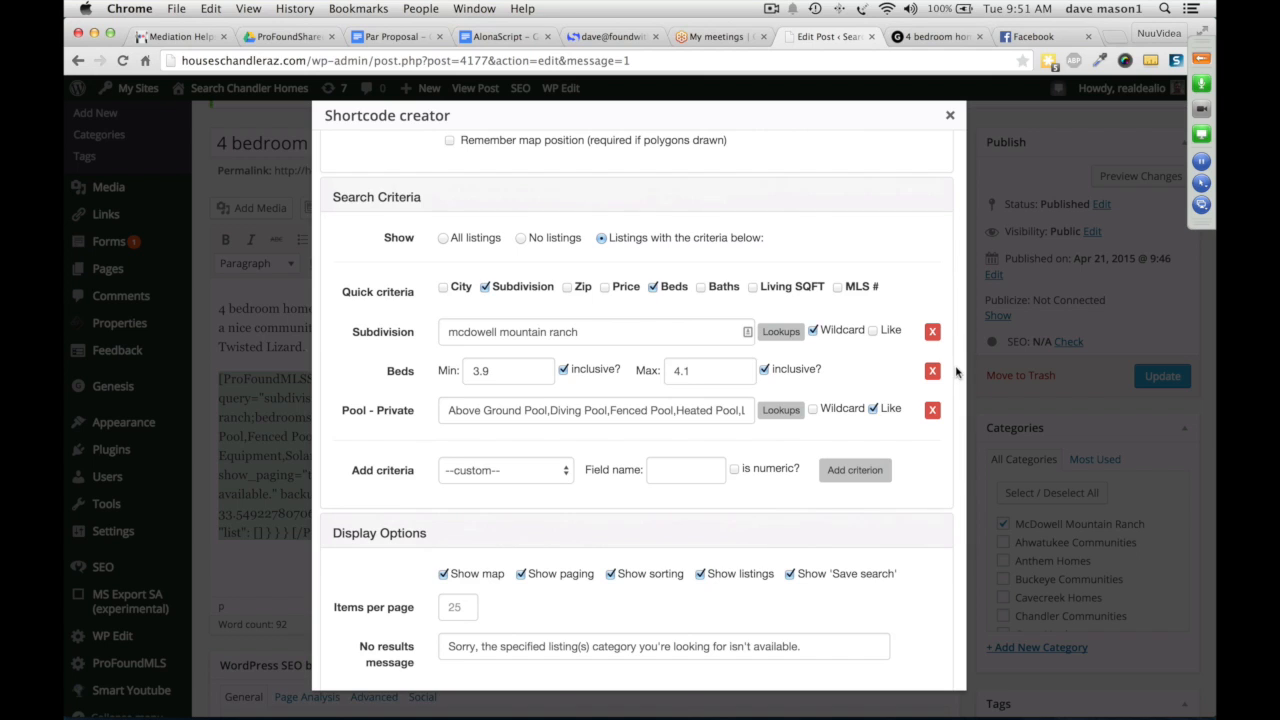
pyautogui.click(873, 410)
pyautogui.scroll(-10, 908, 449)
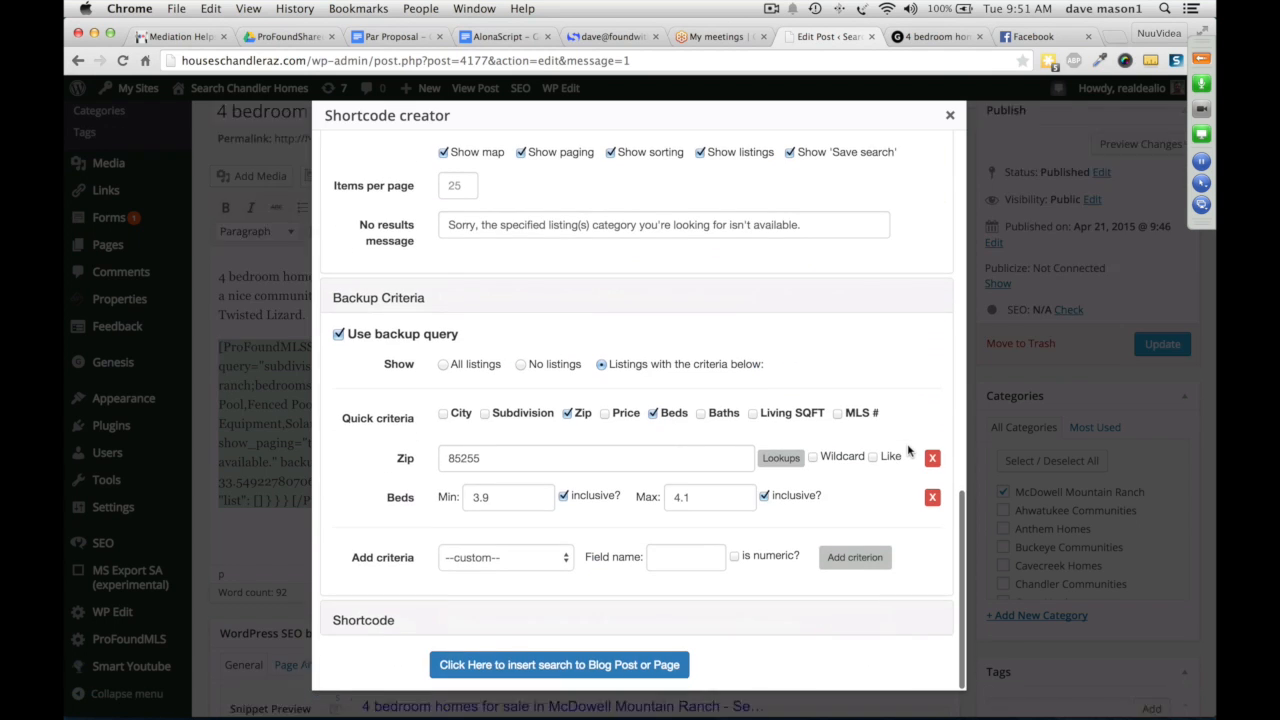
pyautogui.click(593, 665)
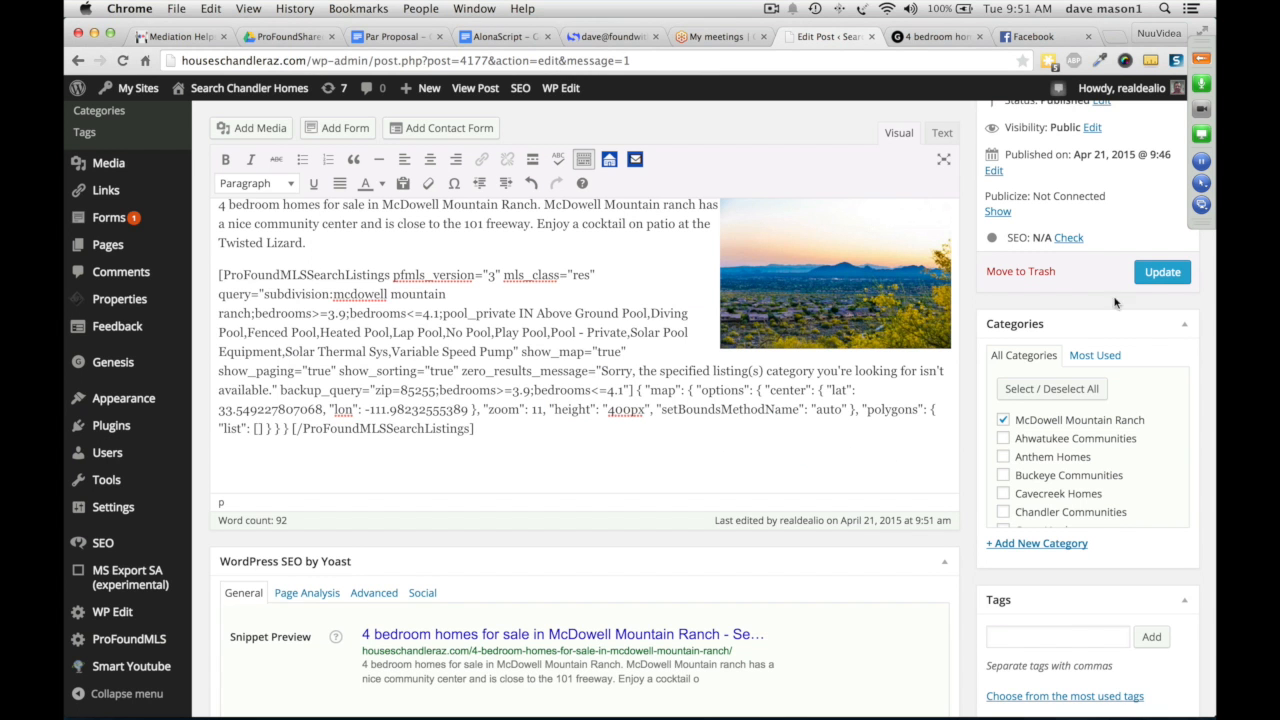
# - Update the post, reload its published page and check the listing result count and map
pyautogui.click(1162, 274)
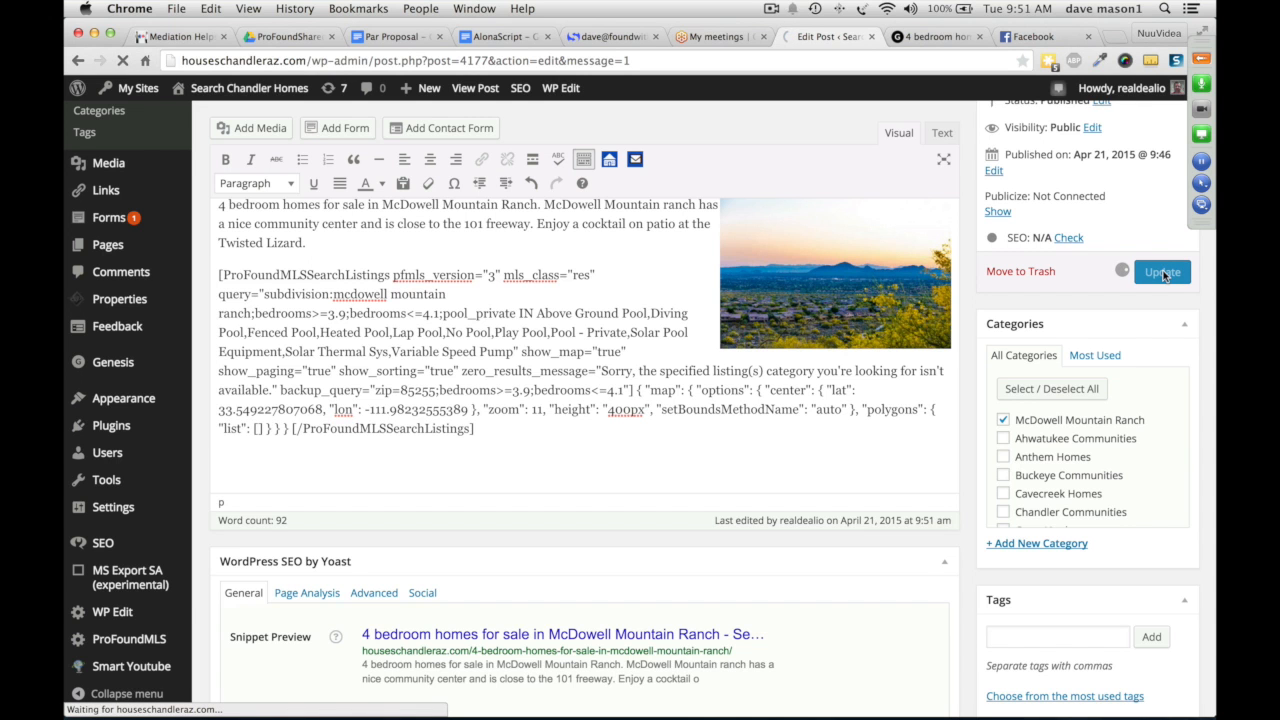
pyautogui.click(937, 38)
pyautogui.click(123, 61)
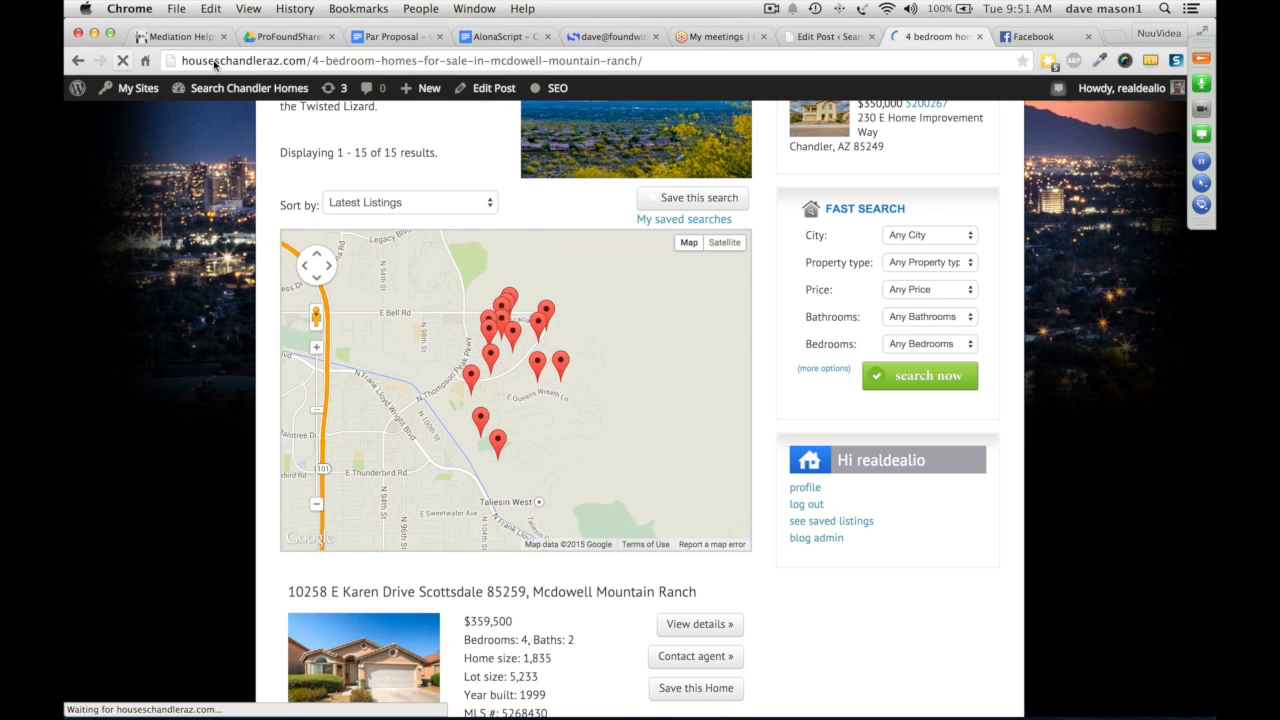
pyautogui.moveTo(398, 153); pyautogui.dragTo(381, 153)
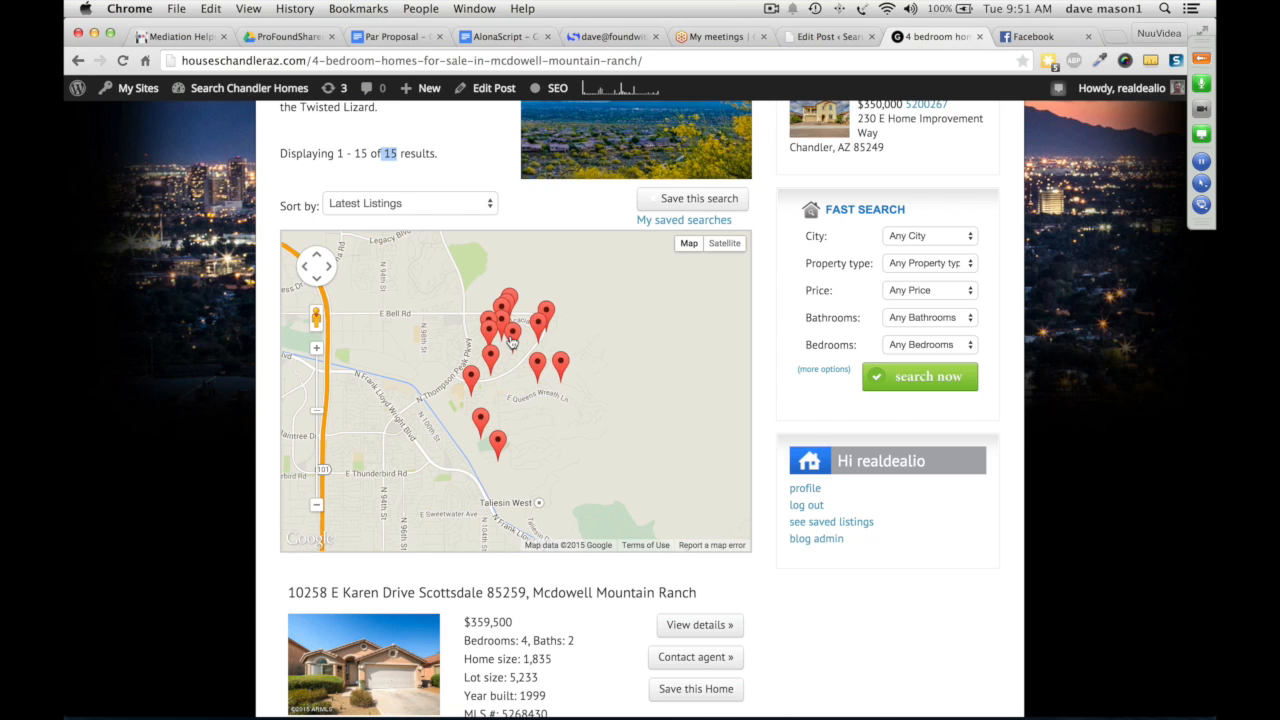
pyautogui.moveTo(511, 342)
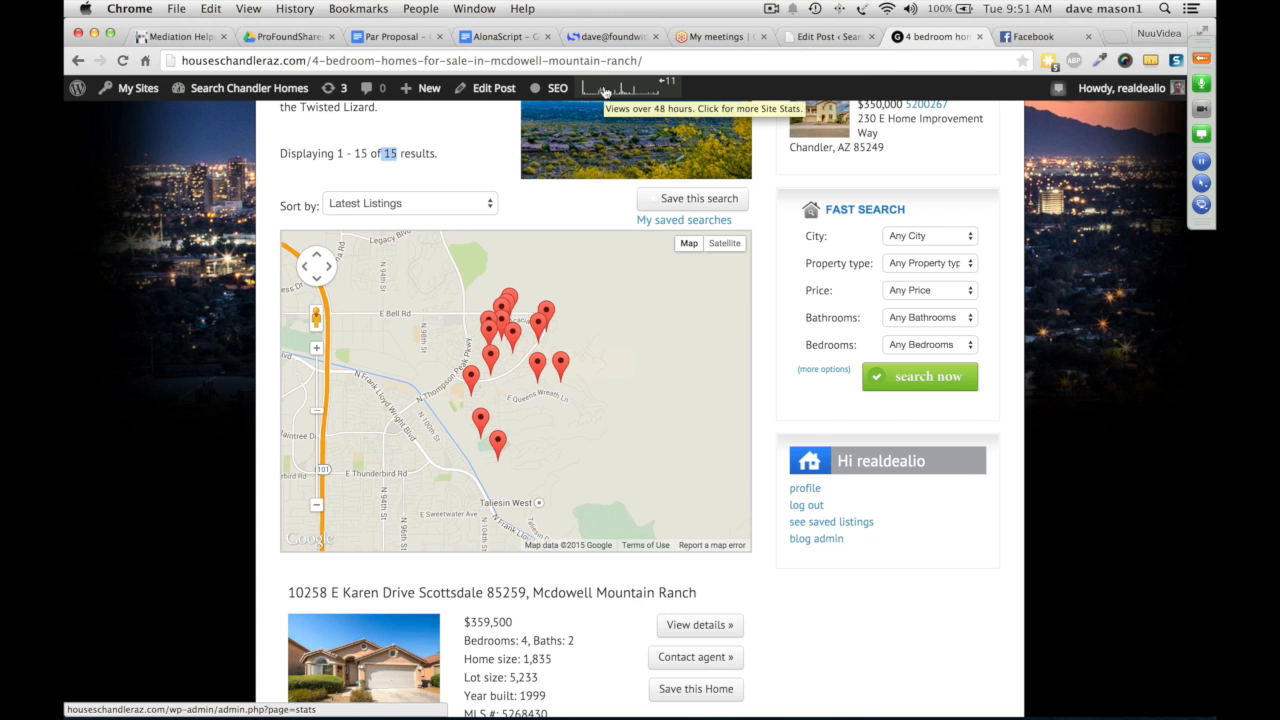
pyautogui.scroll(5, 1010, 185)
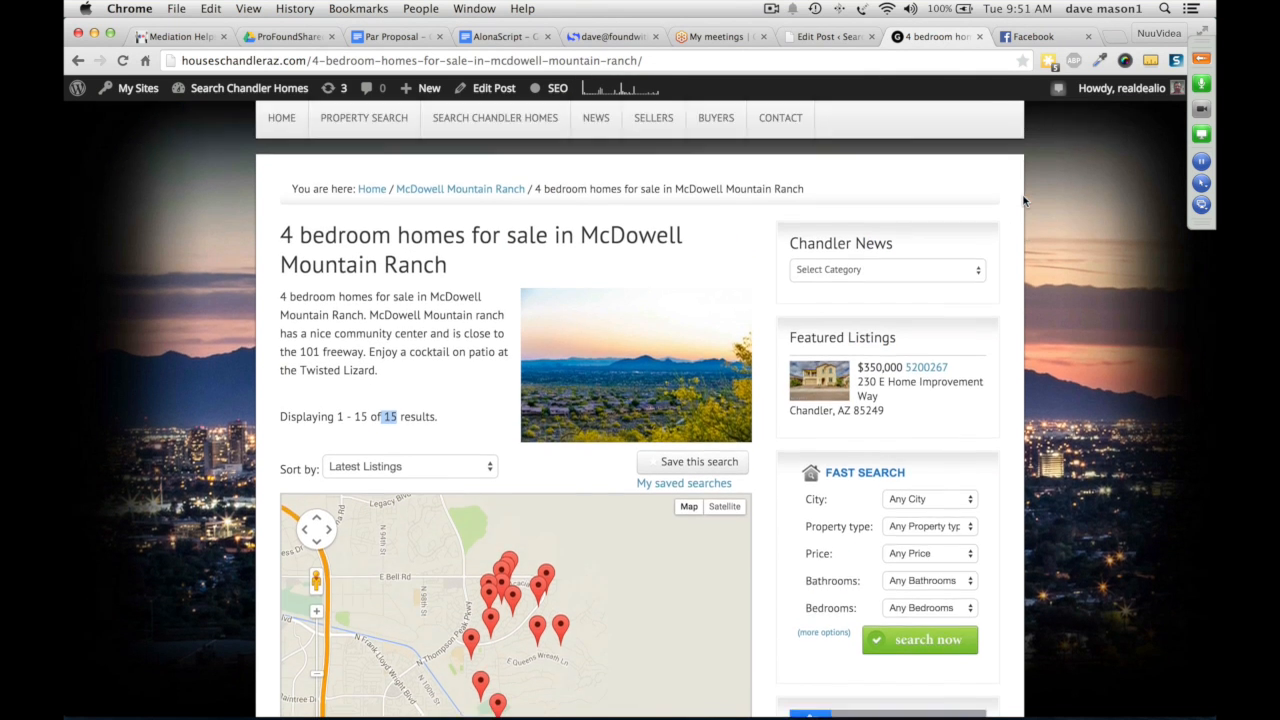
pyautogui.scroll(3, 1023, 200)
# - Look over the shortcode in the post editor and the article "Mediation Helps Children Around the World" in its open tab
pyautogui.click(832, 37)
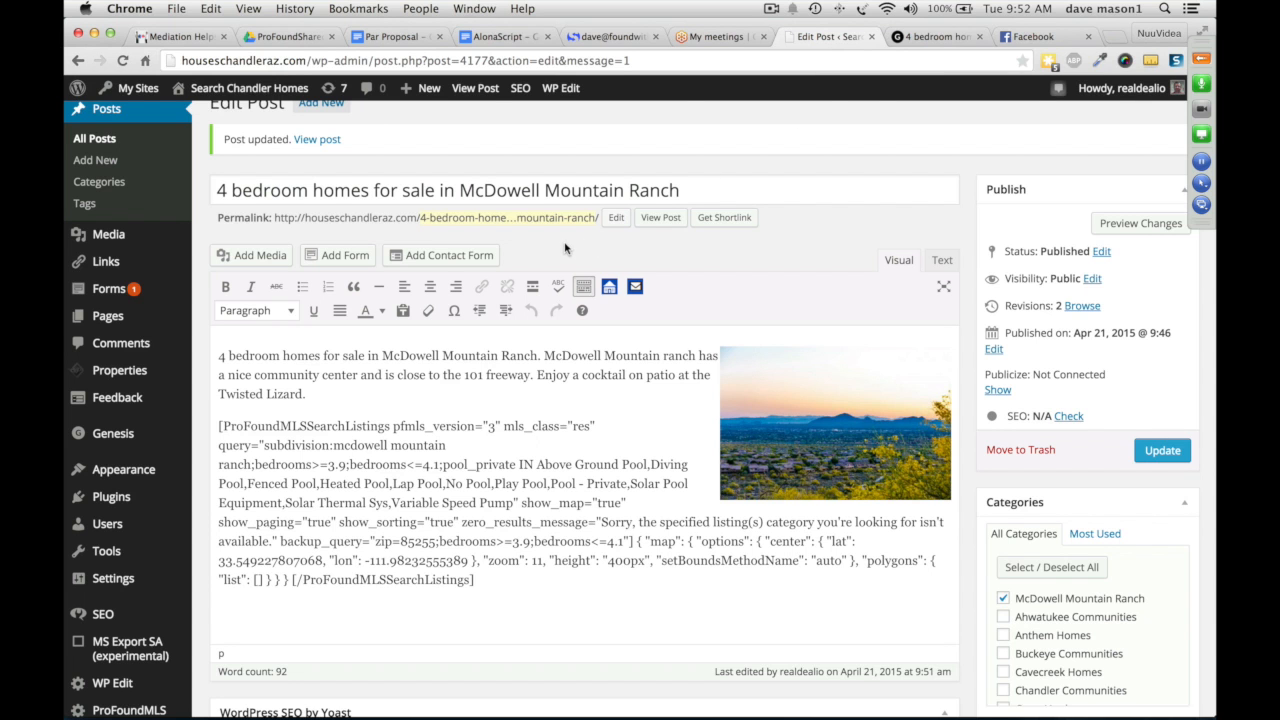
pyautogui.scroll(-1, 220, 185)
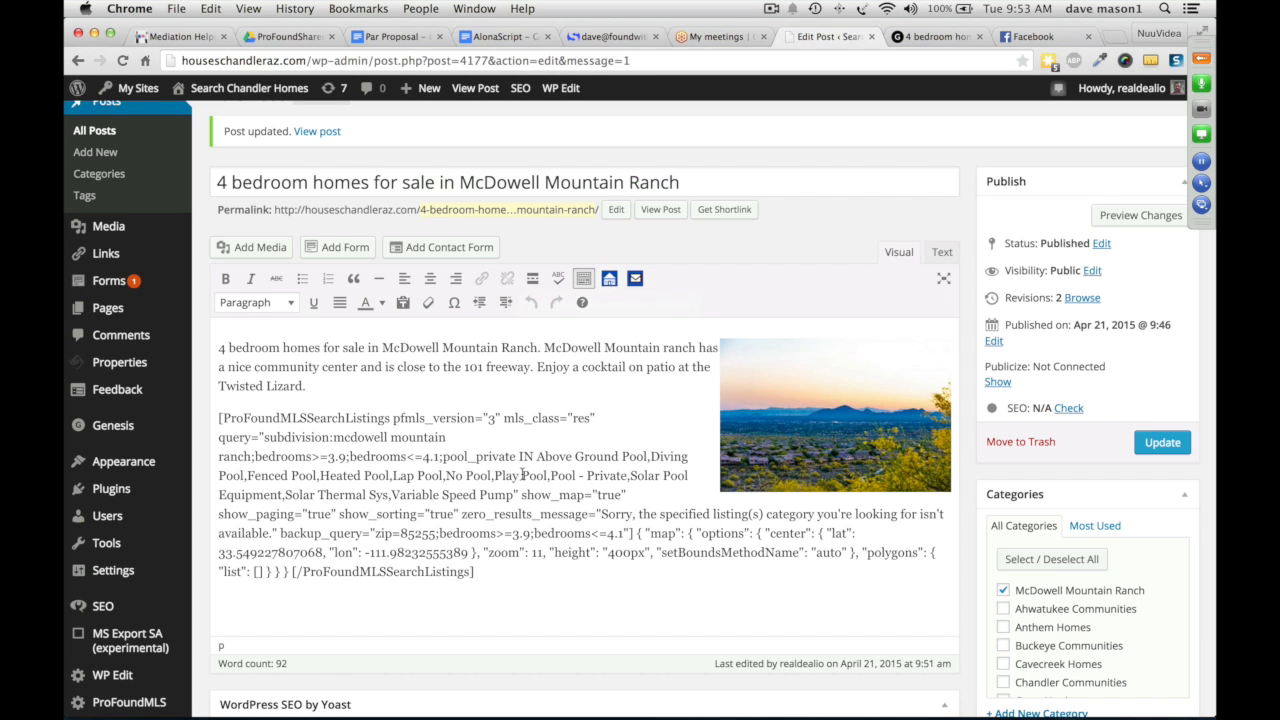
pyautogui.click(177, 37)
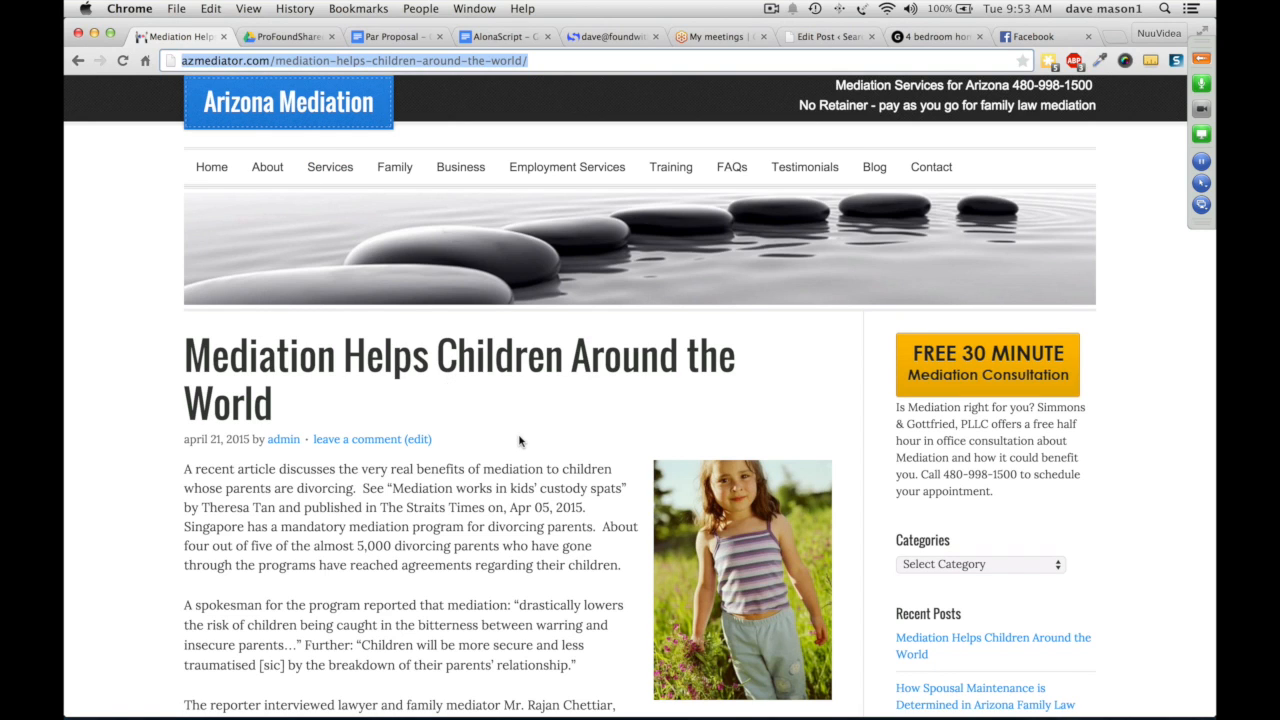
pyautogui.scroll(-10, 519, 441)
pyautogui.scroll(4, 519, 437)
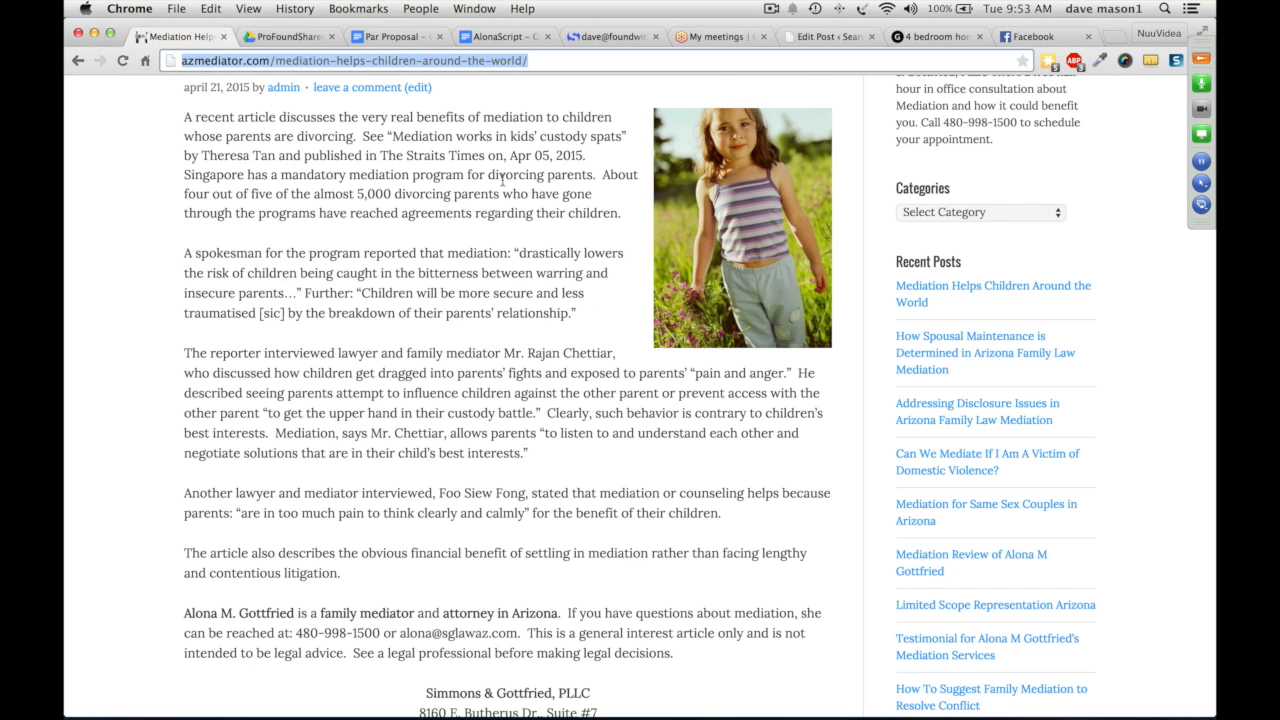
# - Glance at the post editor, return to the Arizona Mediation article, and open the site's blog to look over its posts
pyautogui.click(820, 38)
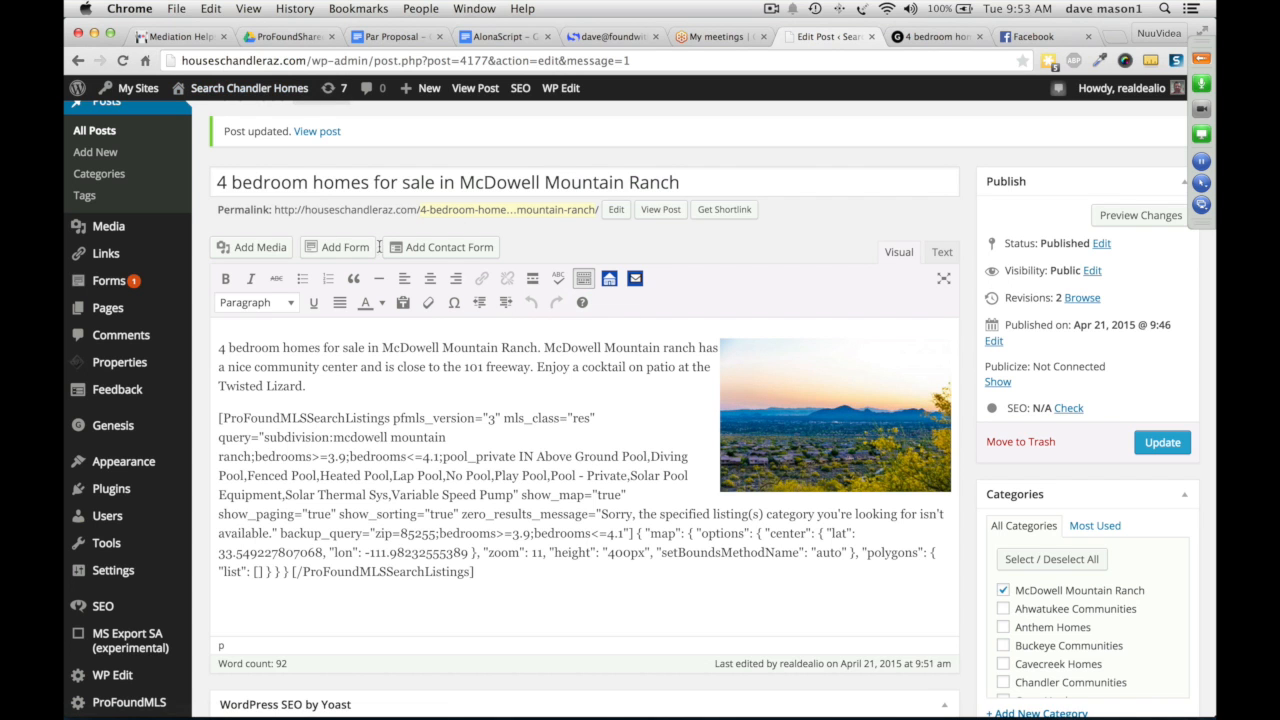
pyautogui.click(176, 38)
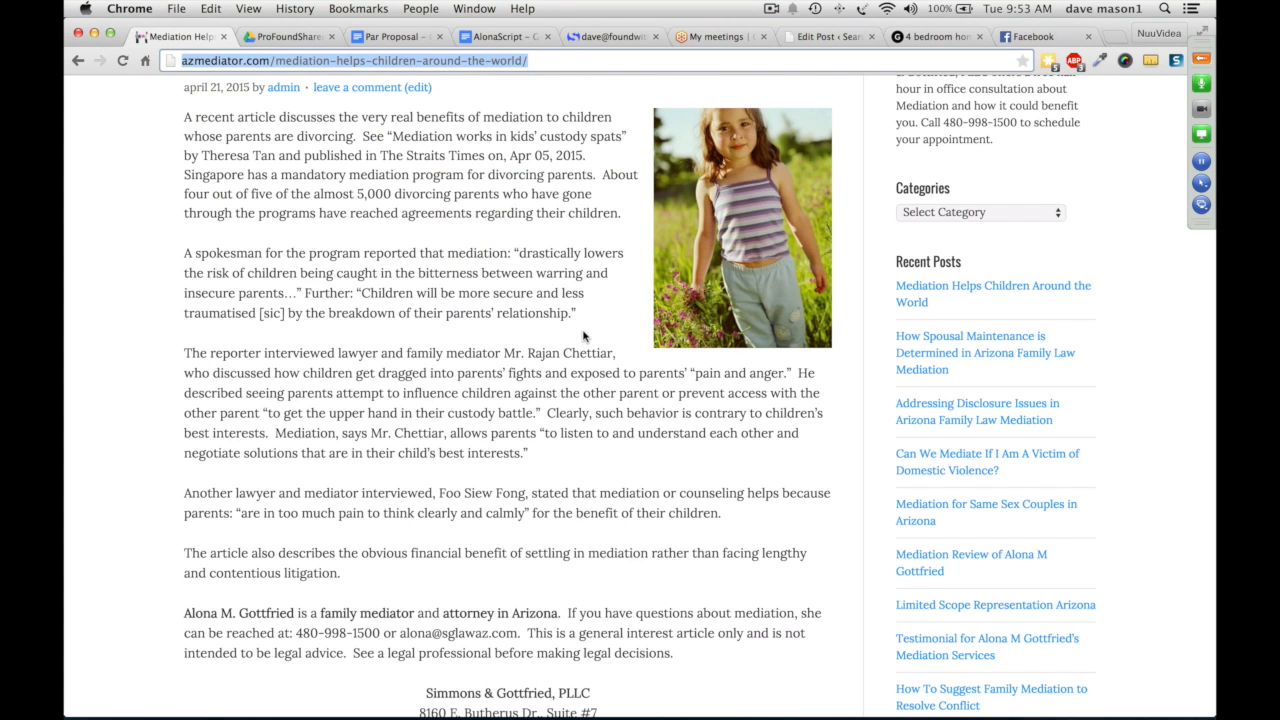
pyautogui.scroll(1, 583, 330)
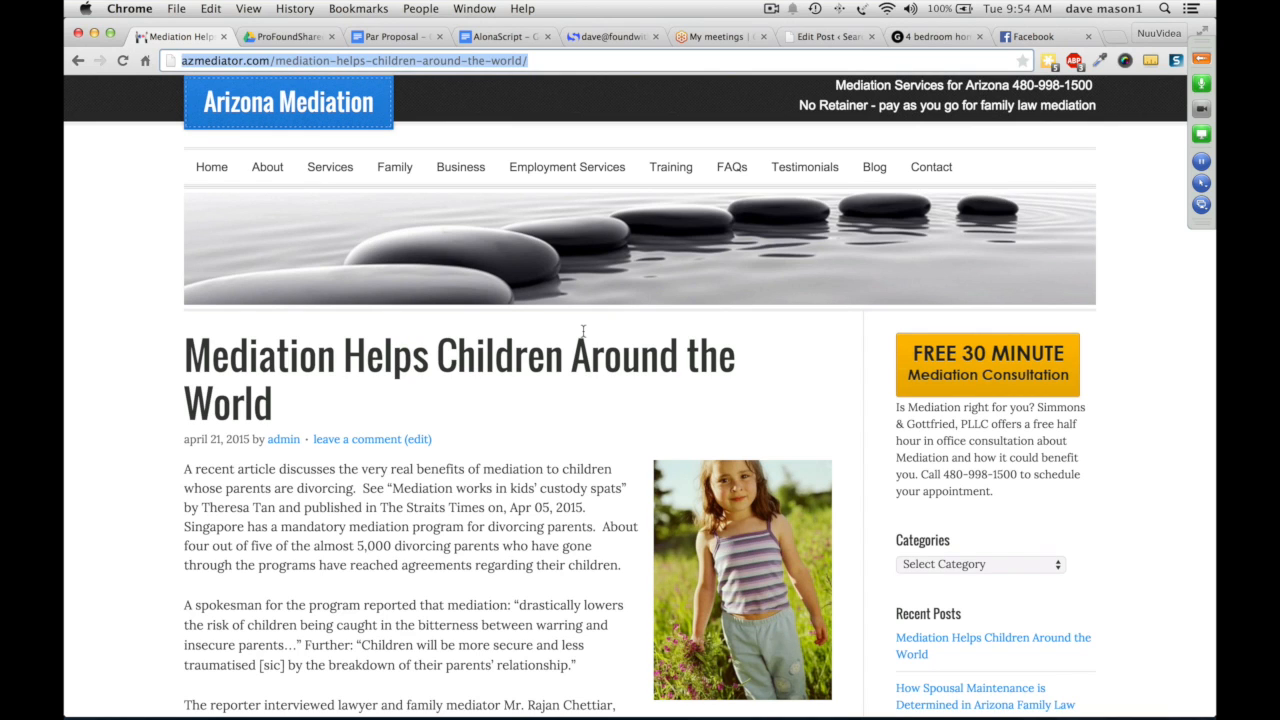
pyautogui.click(875, 170)
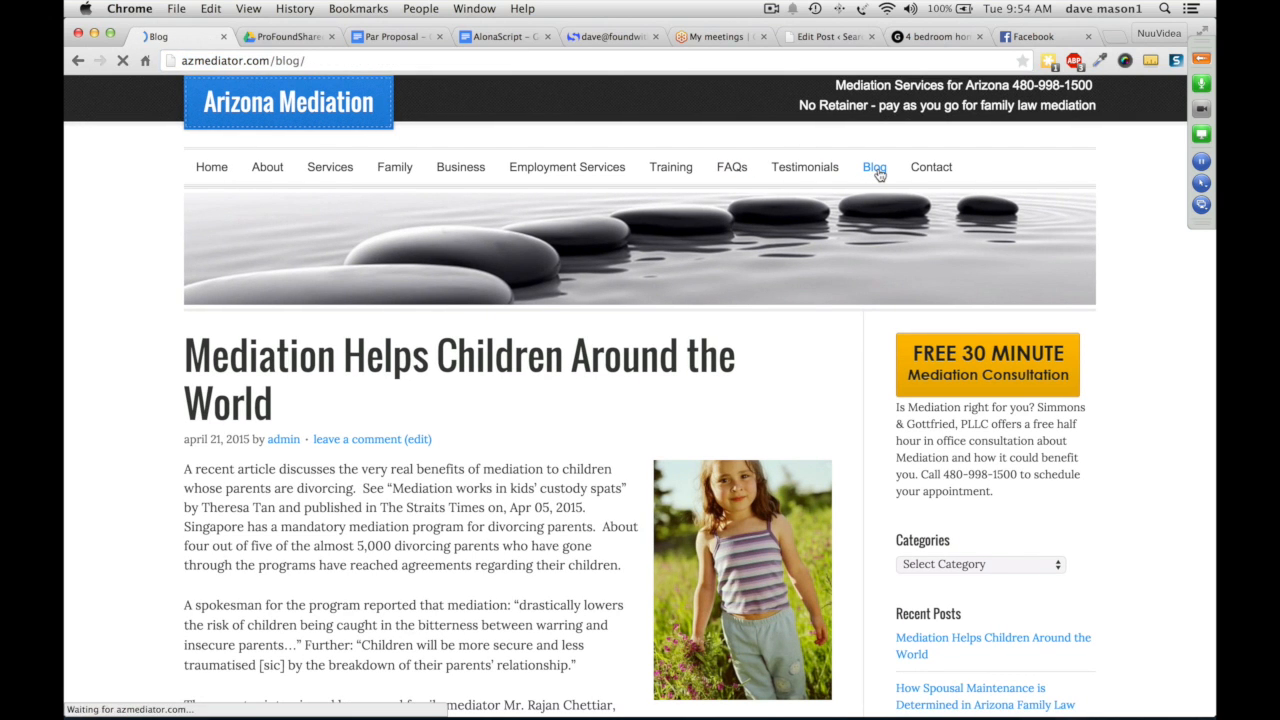
pyautogui.scroll(-2, 335, 450)
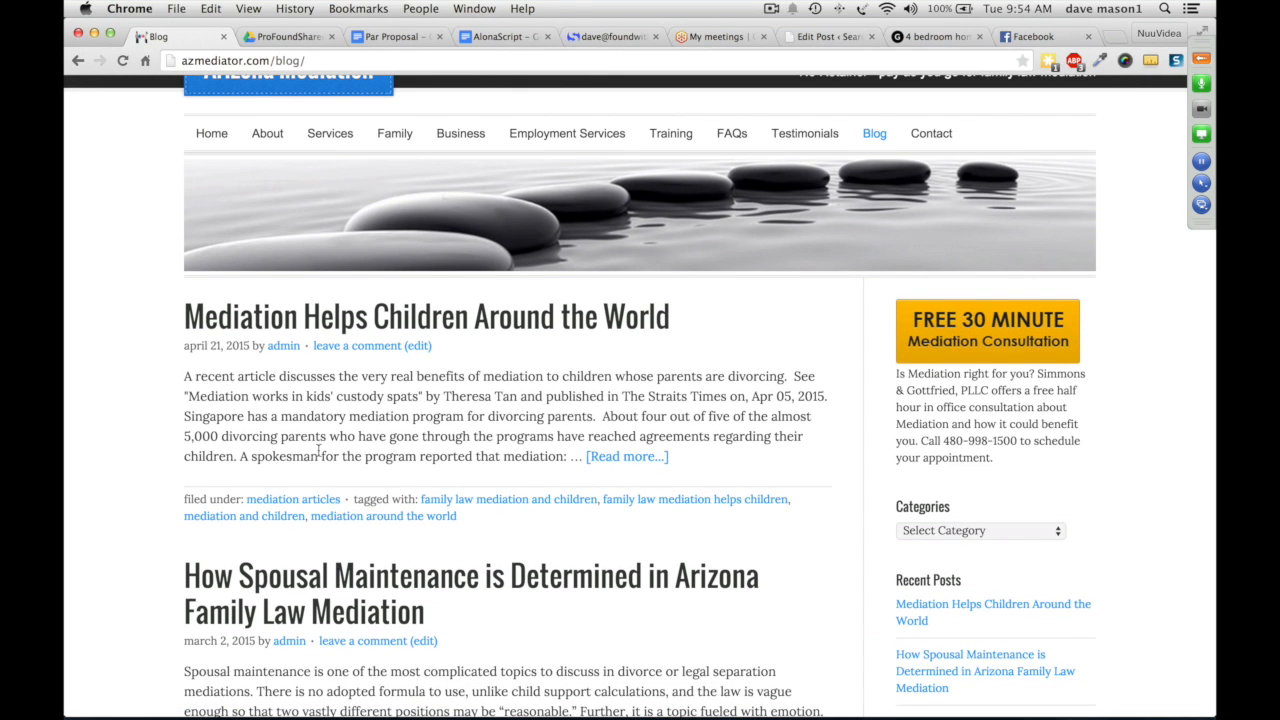
pyautogui.scroll(-5, 320, 592)
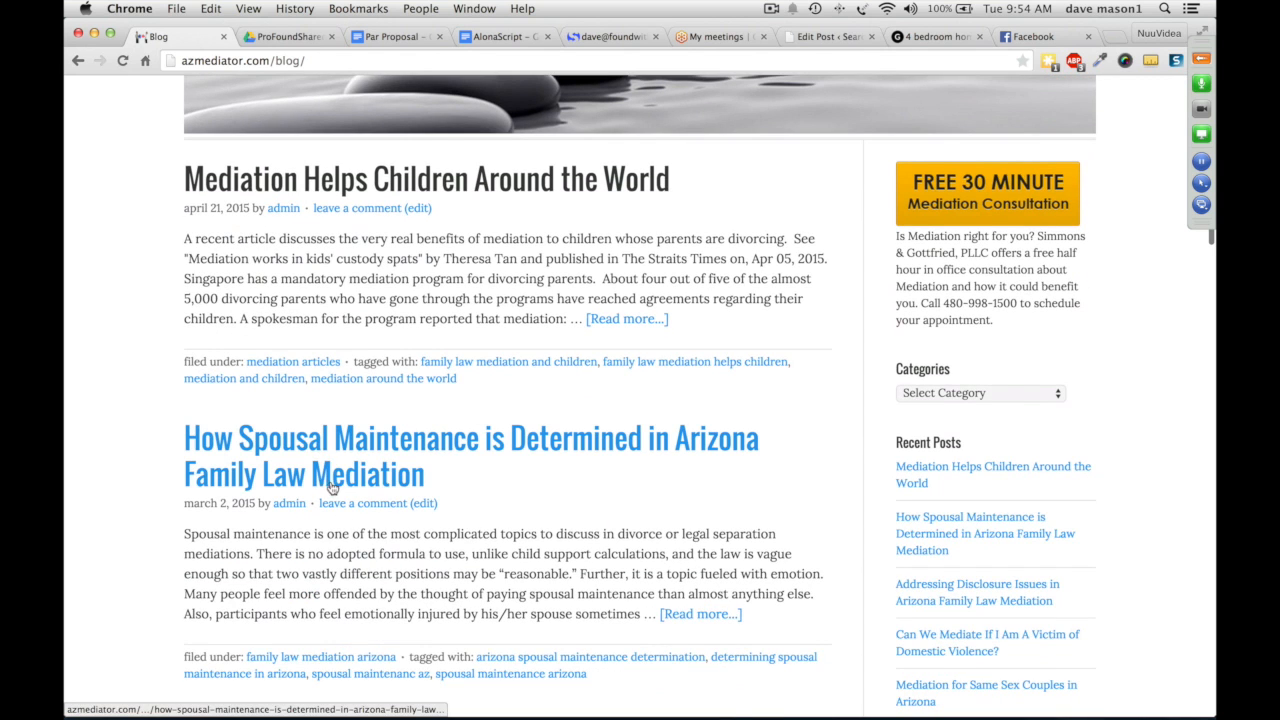
# - Open the blog article "How Spousal Maintenance is Determined in Arizona Family Law Mediation" and skim it through to its related posts
pyautogui.click(320, 445)
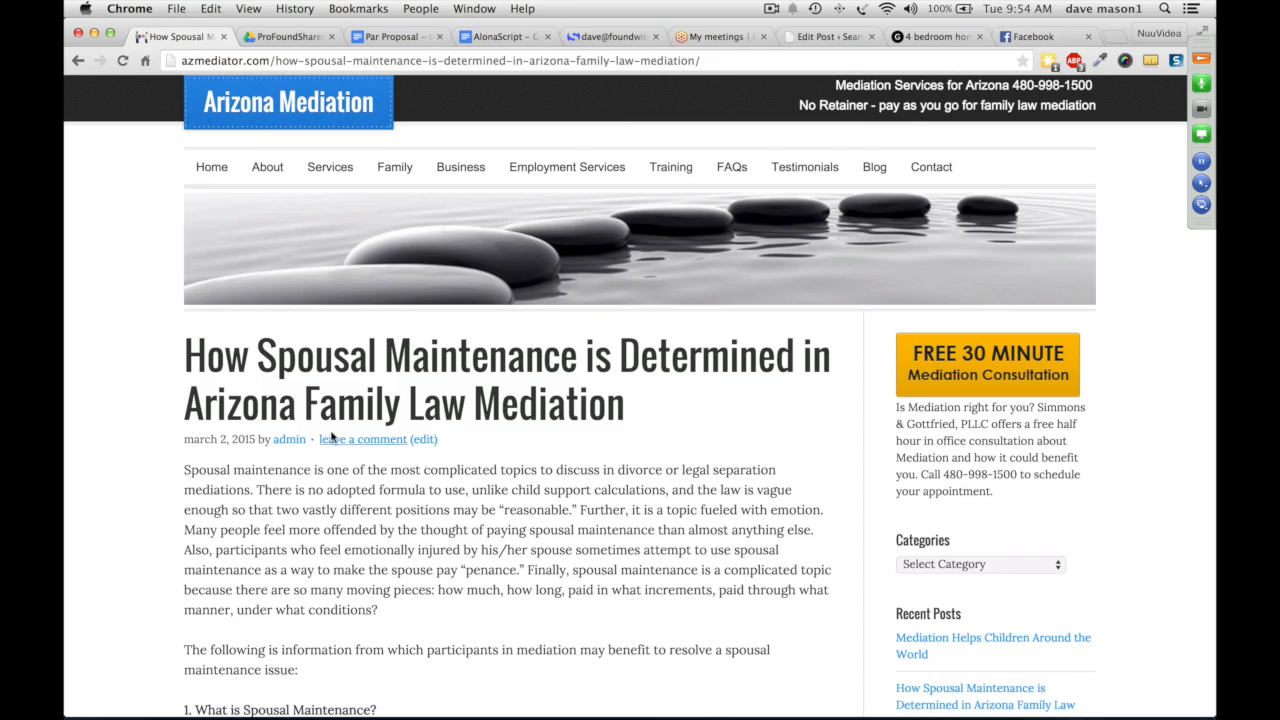
pyautogui.scroll(-10, 325, 440)
pyautogui.scroll(-20, 331, 432)
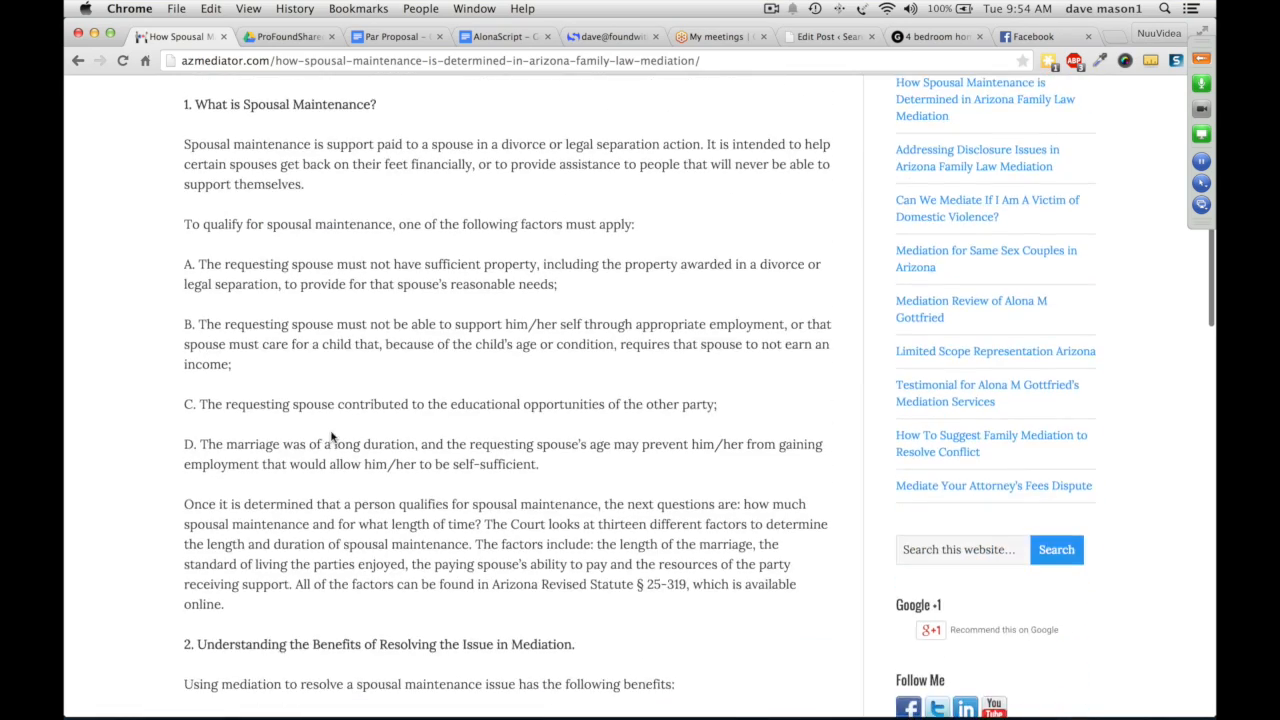
pyautogui.scroll(-20, 331, 432)
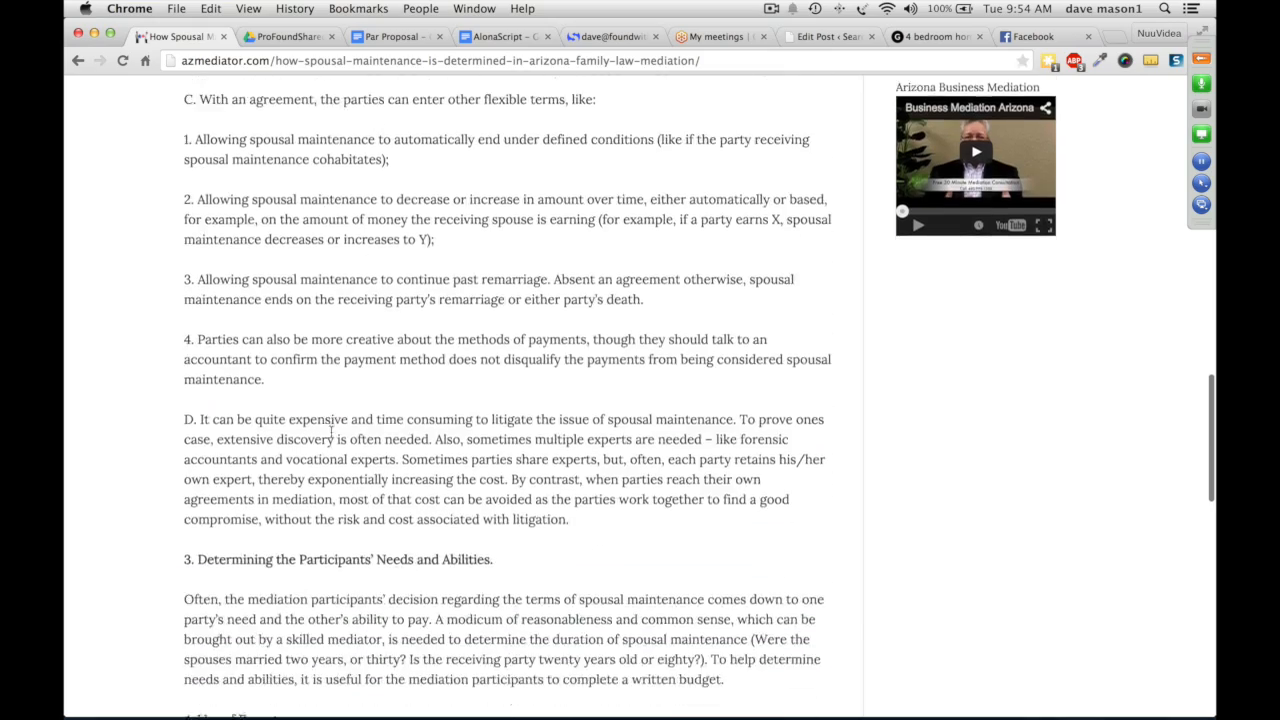
pyautogui.scroll(-1, 331, 437)
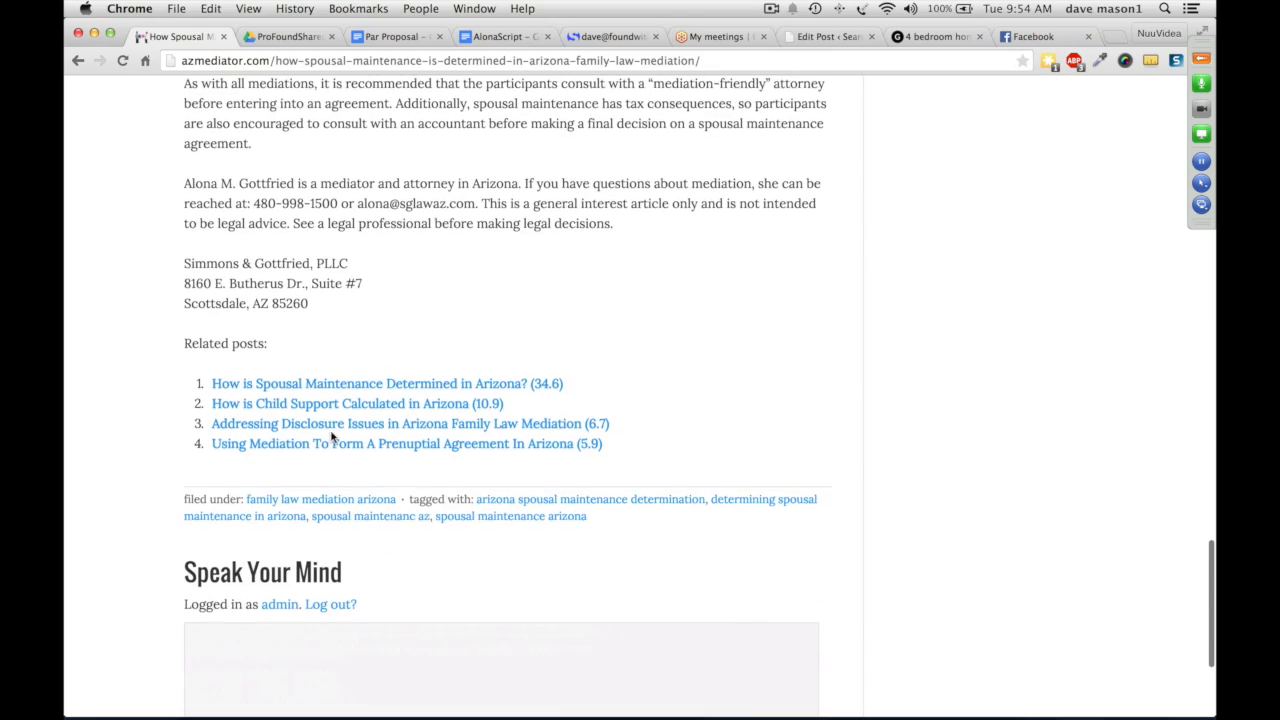
pyautogui.scroll(20, 331, 437)
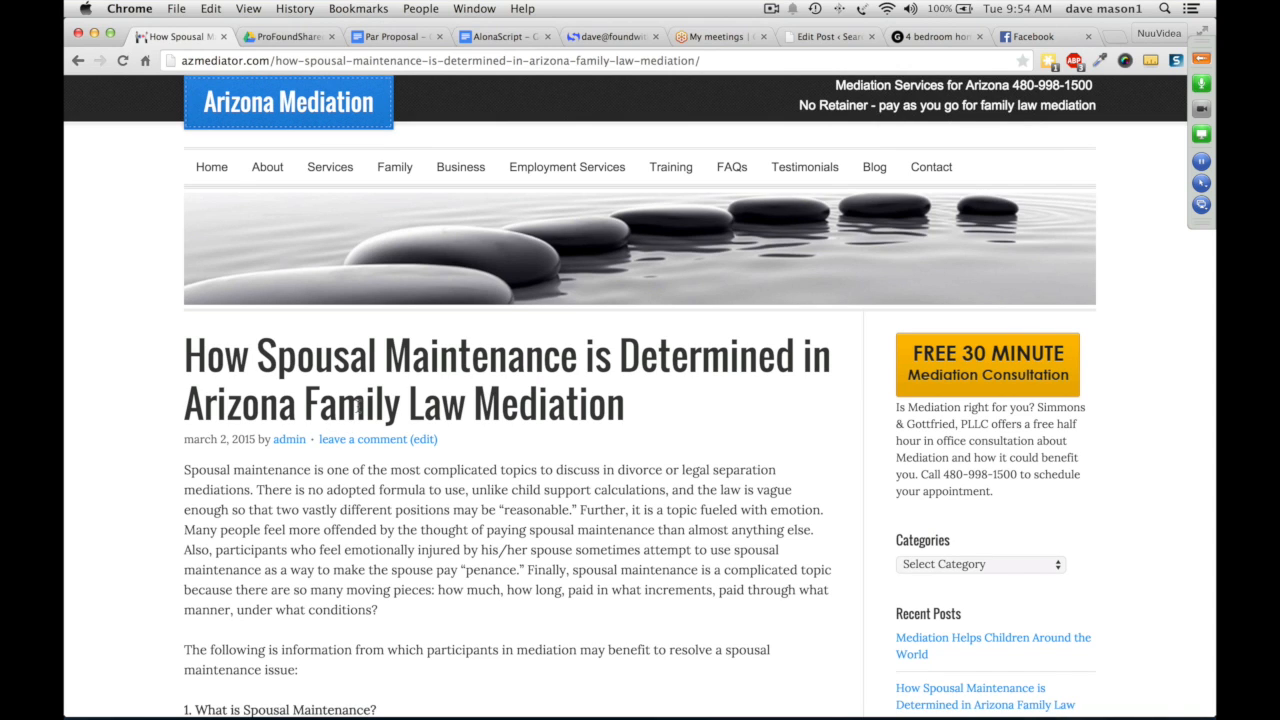
# - Return to the post editor, check the attendee chat in the GoToMeeting control panel, and look over the post's SEO section
pyautogui.click(824, 38)
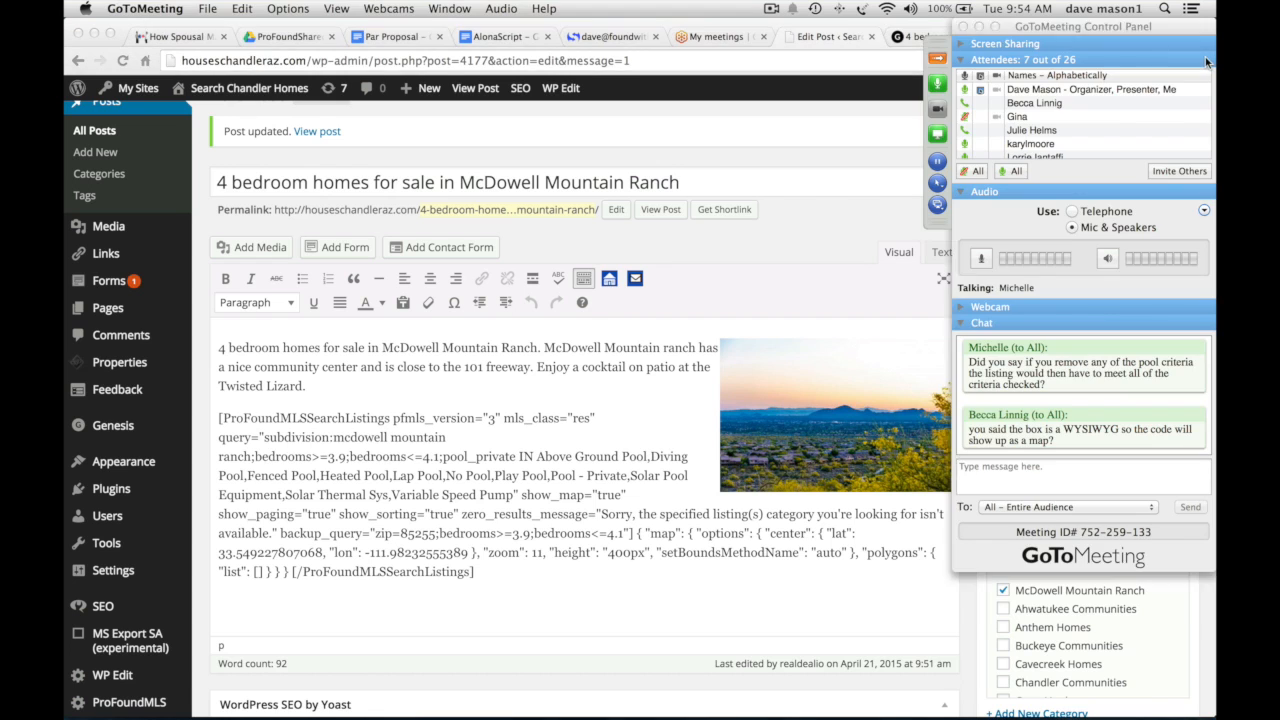
pyautogui.click(1204, 58)
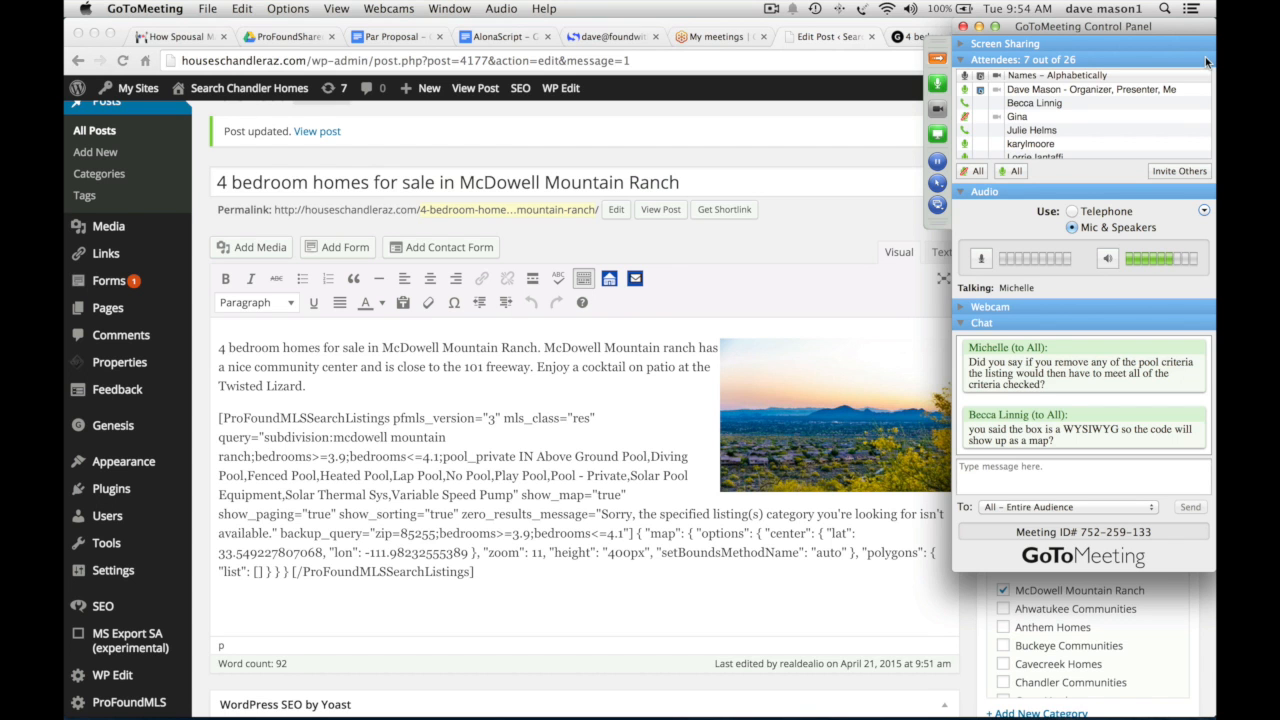
pyautogui.scroll(-10, 680, 422)
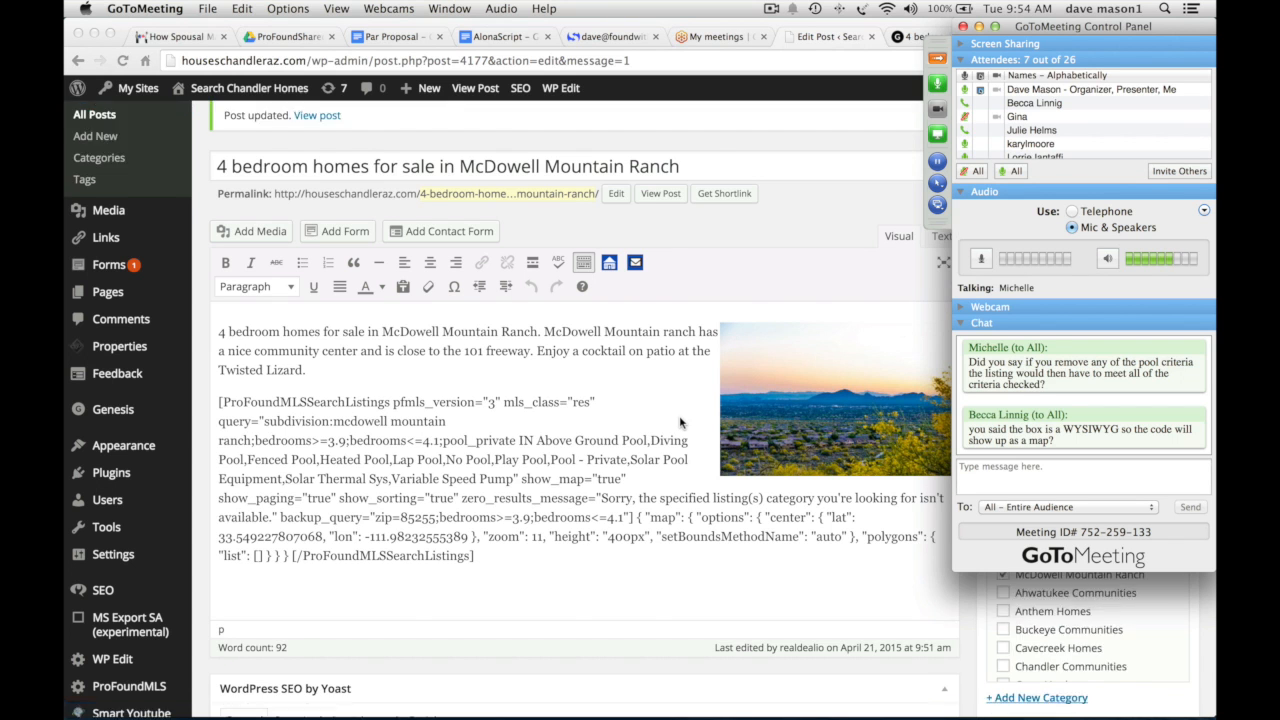
pyautogui.scroll(1, 680, 418)
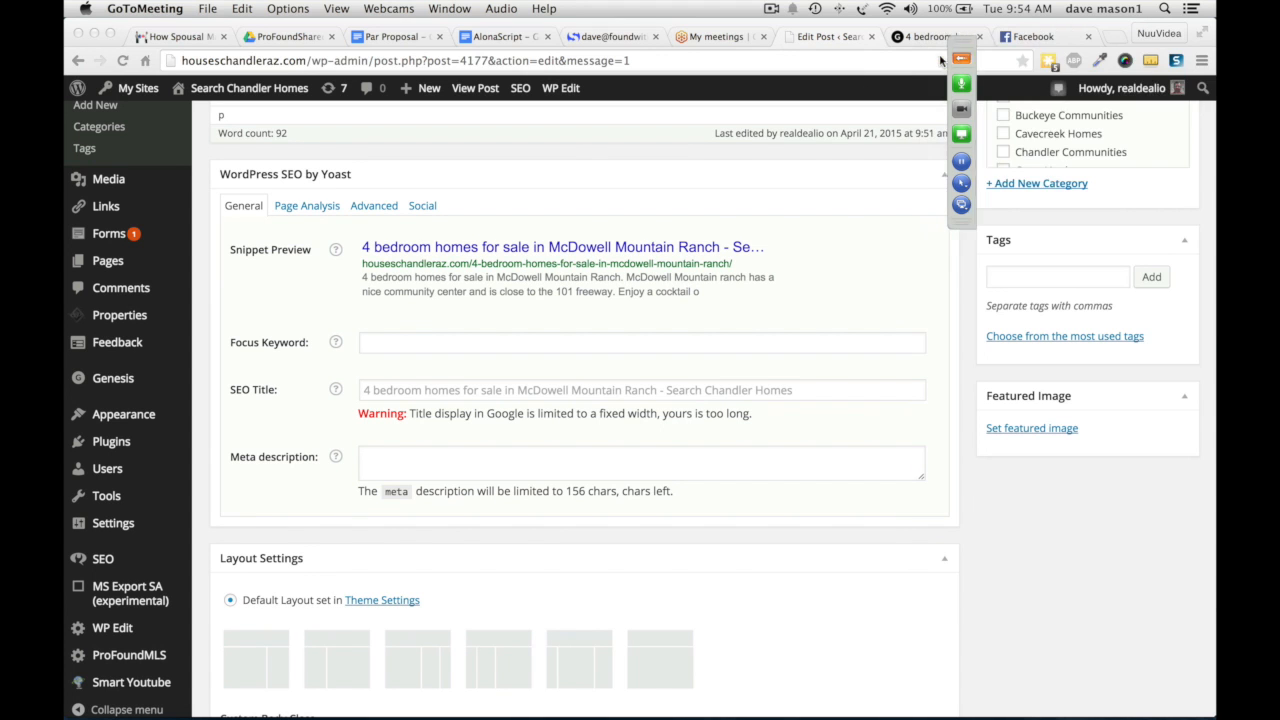
pyautogui.scroll(5, 900, 300)
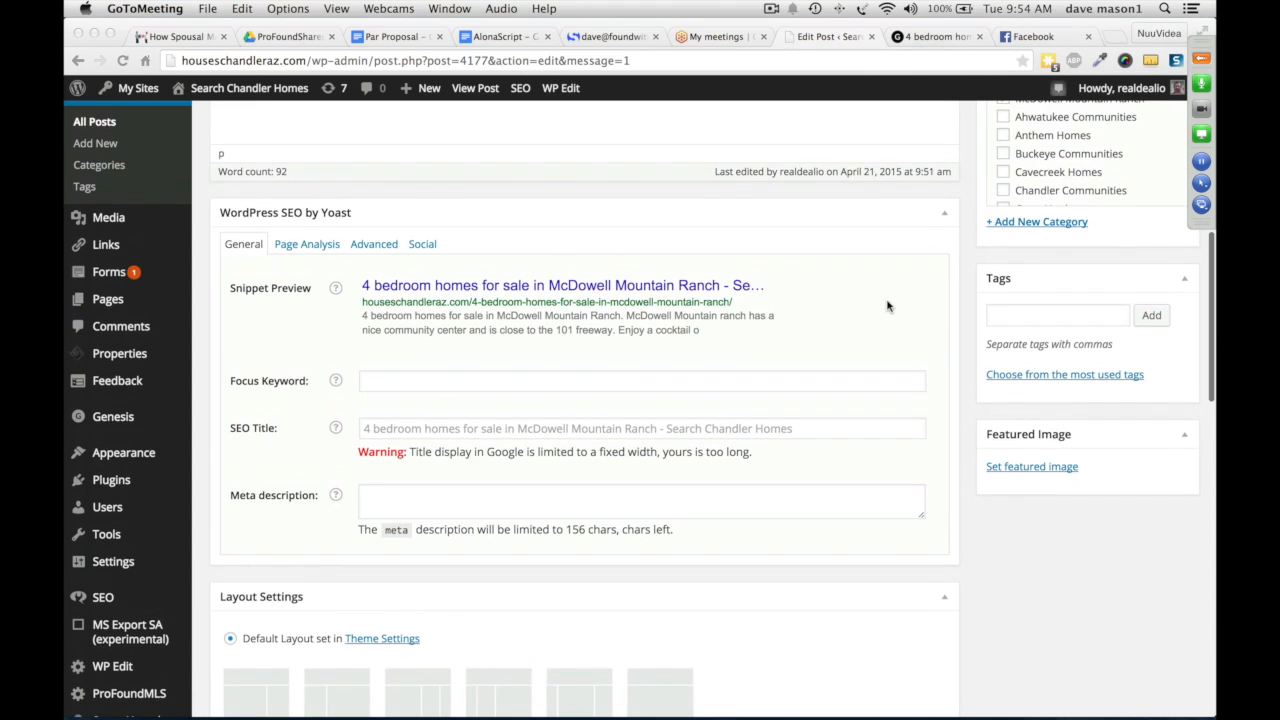
# - Add the tag "4 bedroom homes for sale in mcdowell mountain ranch" to the post
pyautogui.scroll(-2, 886, 305)
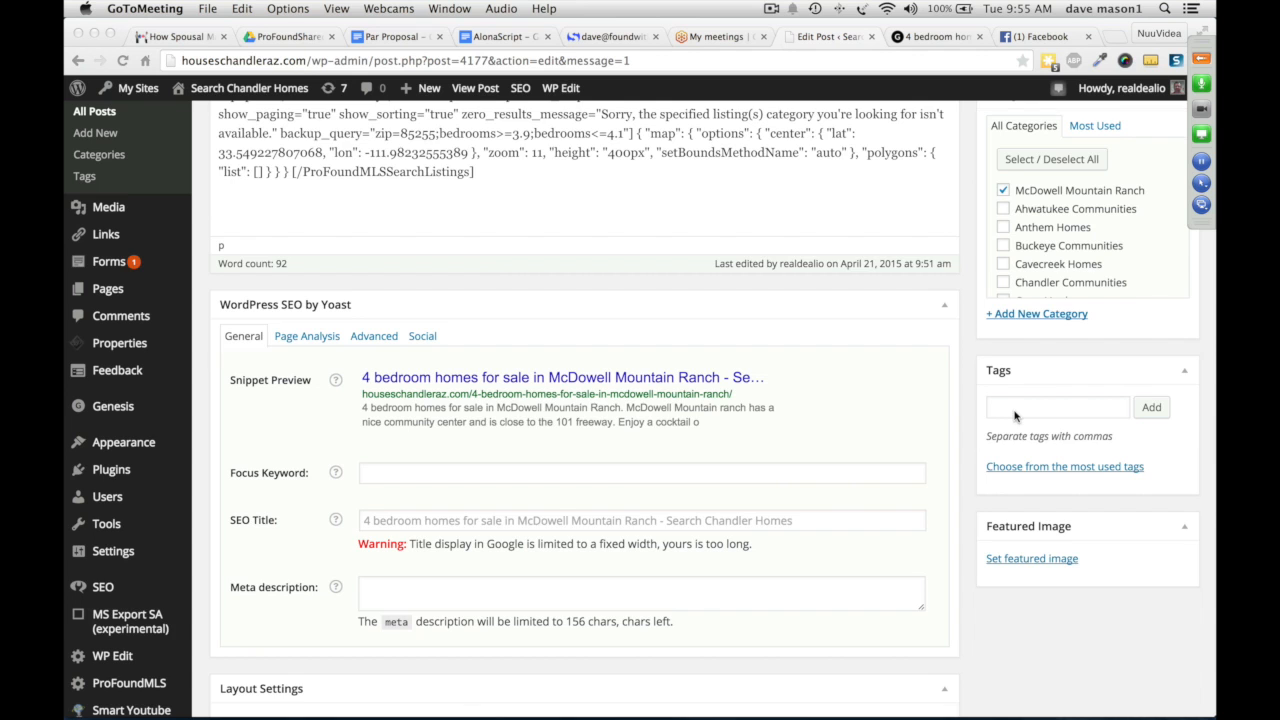
pyautogui.scroll(5, 1015, 415)
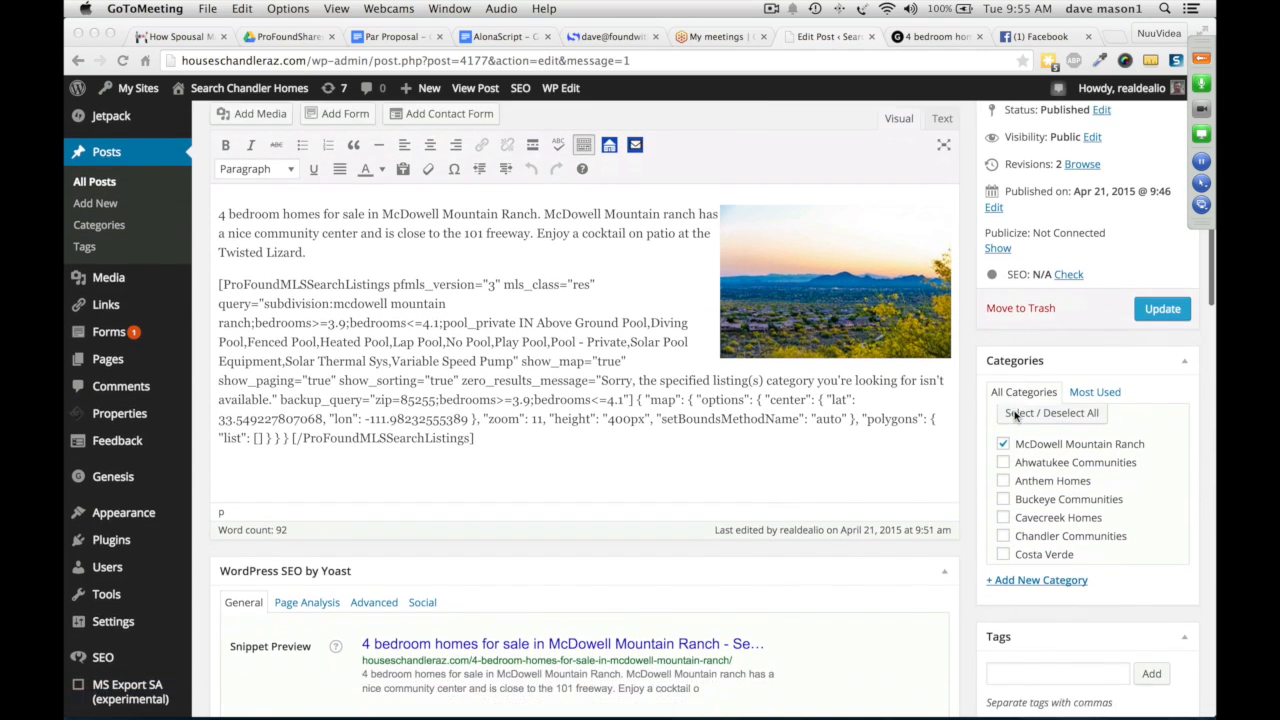
pyautogui.scroll(-4, 1015, 415)
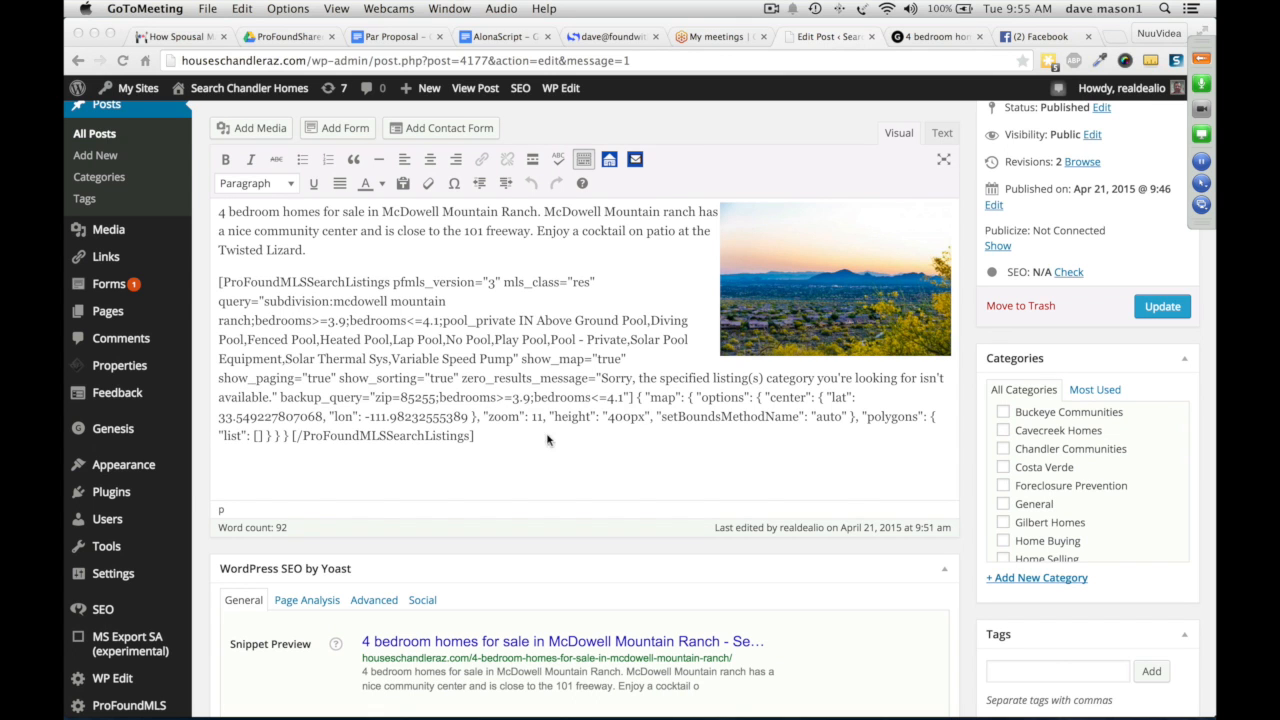
pyautogui.scroll(-4, 1004, 627)
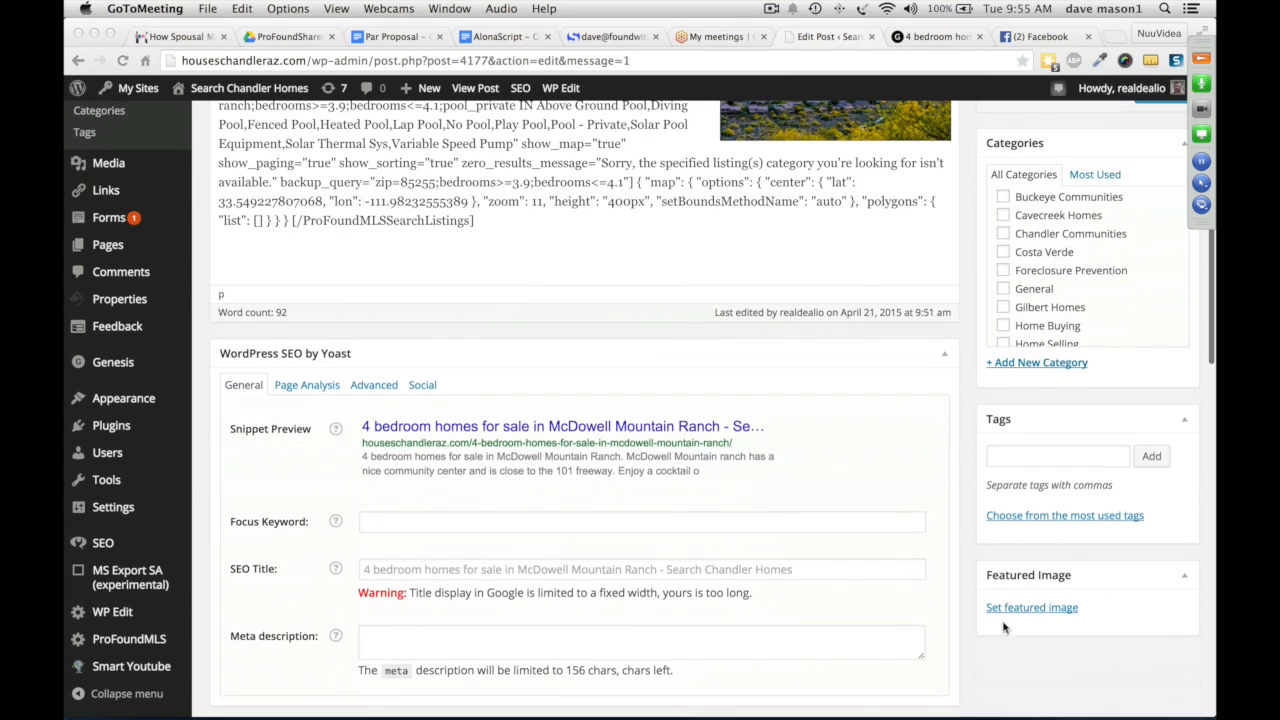
pyautogui.click(1018, 460)
pyautogui.click(1018, 456)
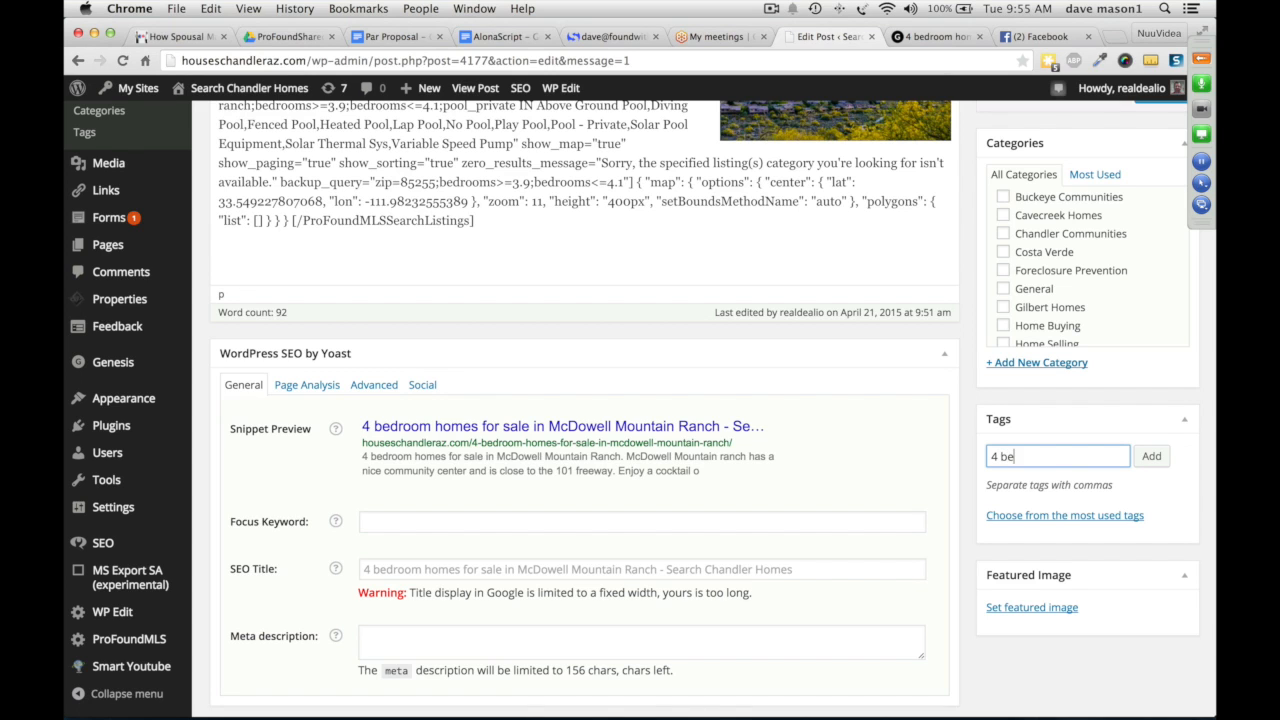
pyautogui.write('4 bedroom homes for sale i')
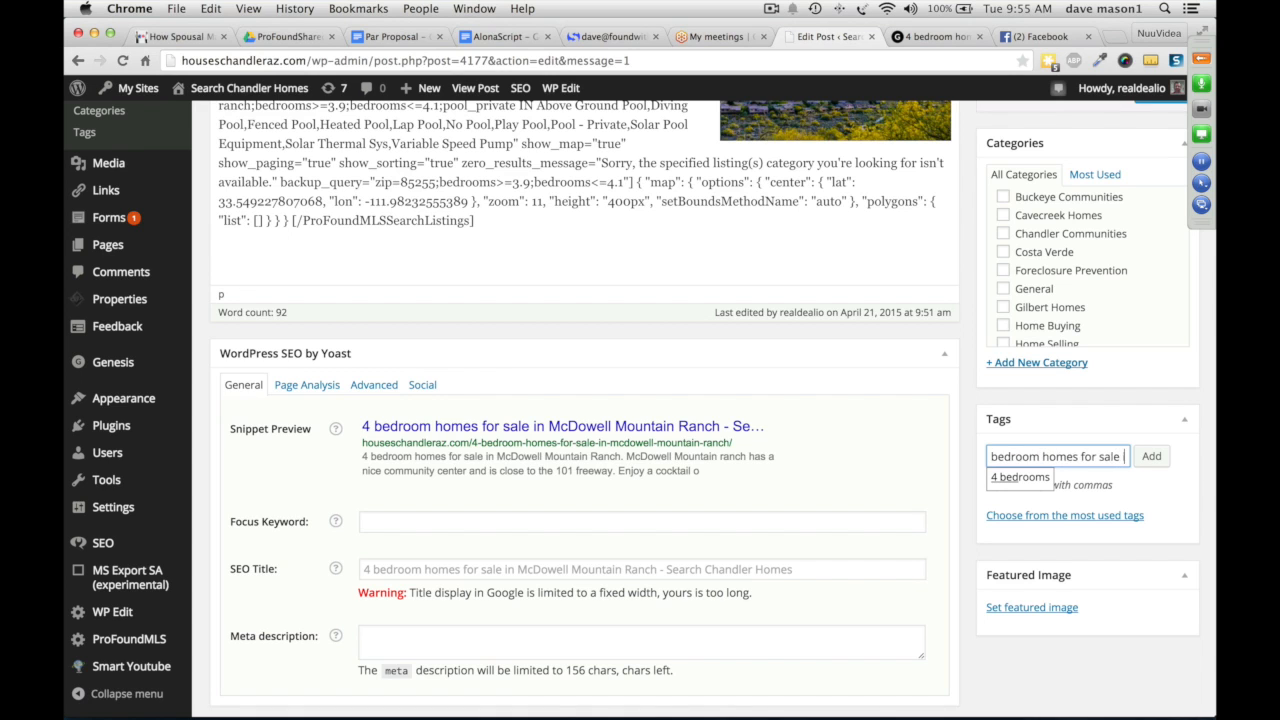
pyautogui.write('n mcdowell mountain ranch')
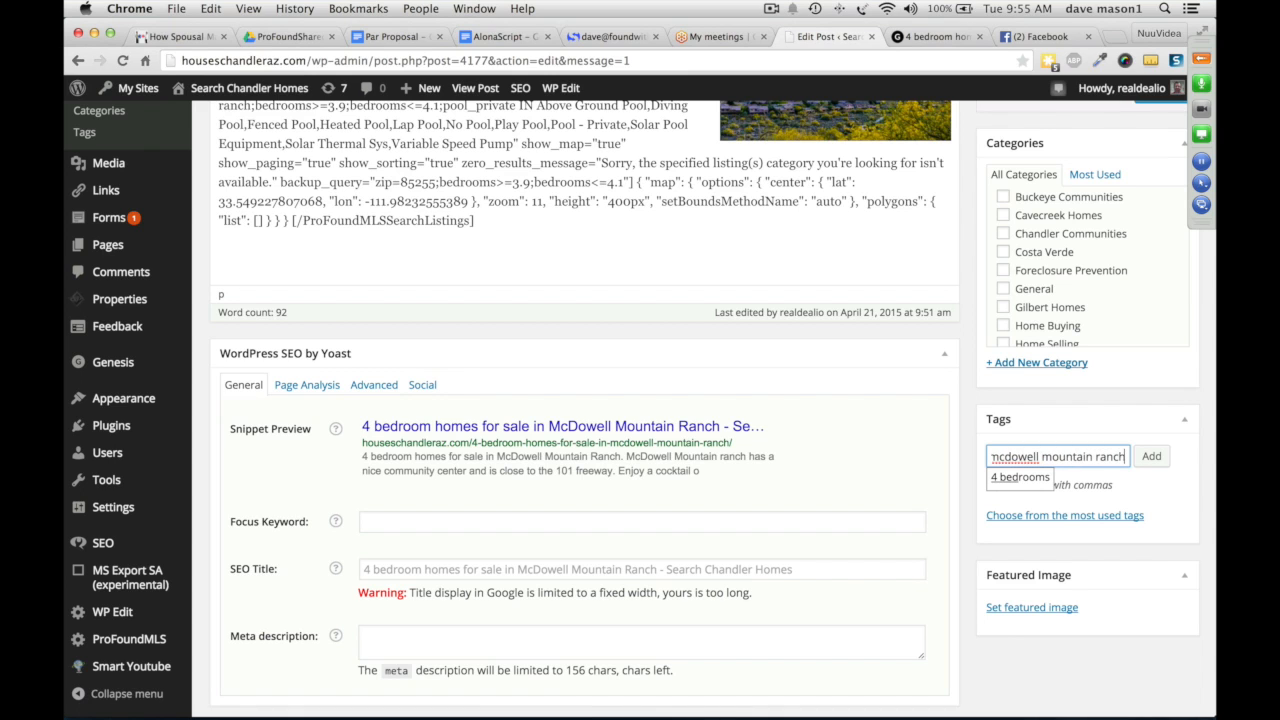
pyautogui.press('Return')
# - Add the tags "mcdowell mountain homes" and "twisted lizard scottsdale" to the post
pyautogui.write('m')
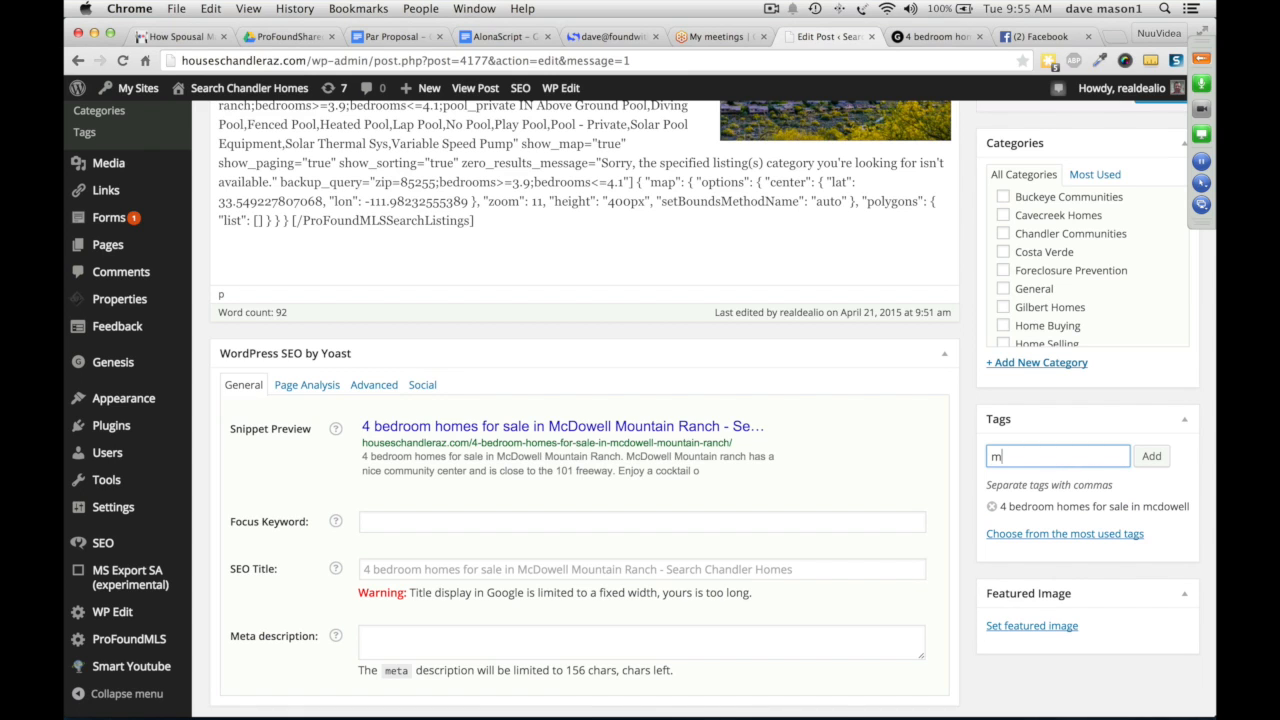
pyautogui.write('cdowell mountain homes')
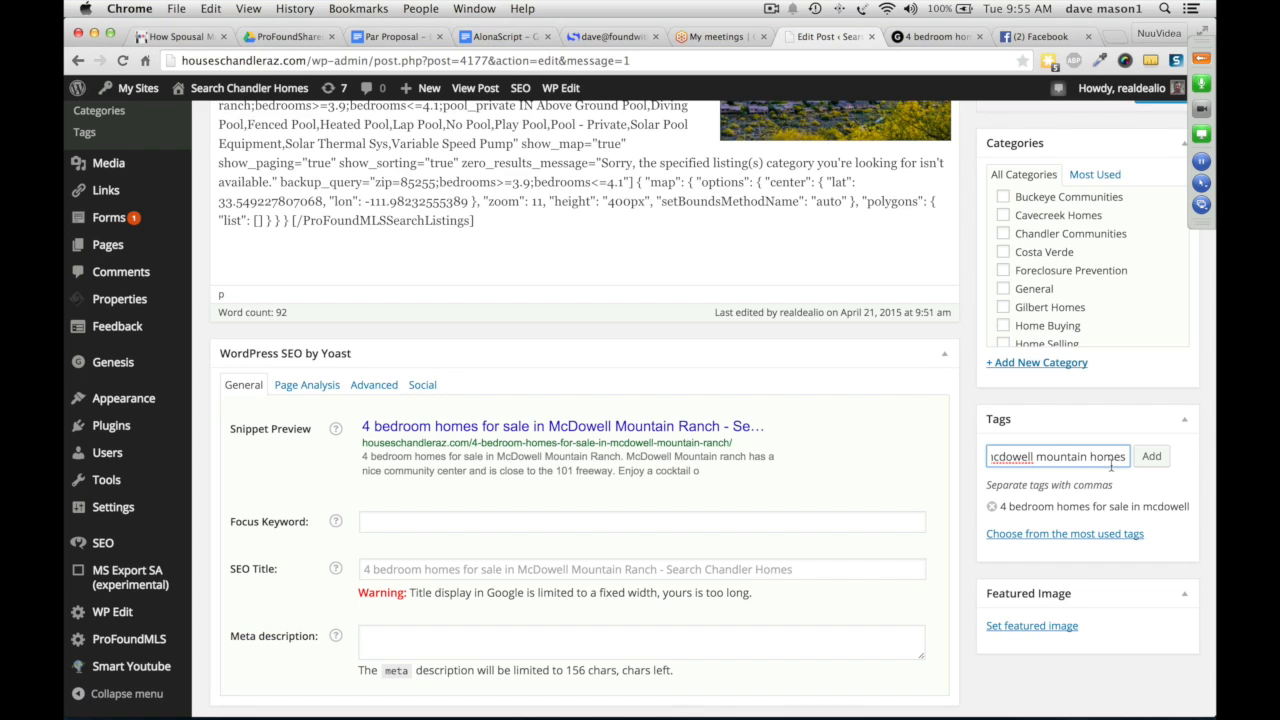
pyautogui.click(1150, 458)
pyautogui.scroll(1, 632, 298)
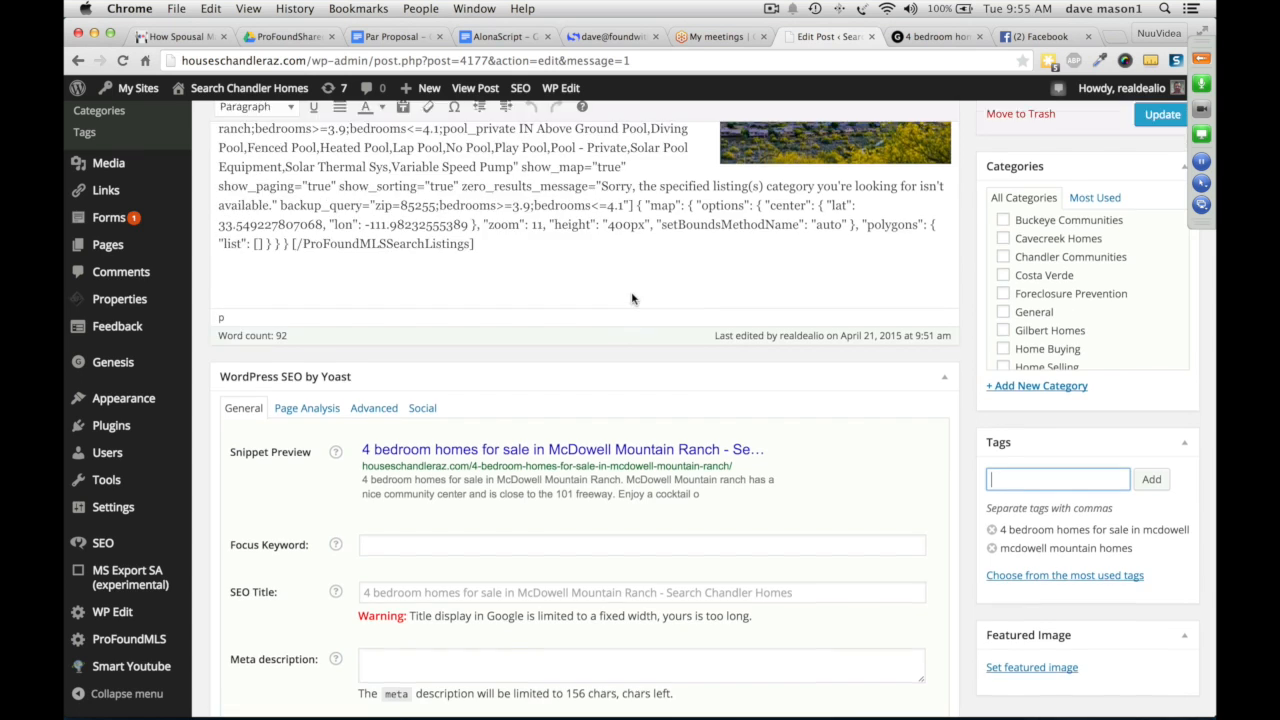
pyautogui.scroll(5, 632, 298)
pyautogui.scroll(-8, 632, 298)
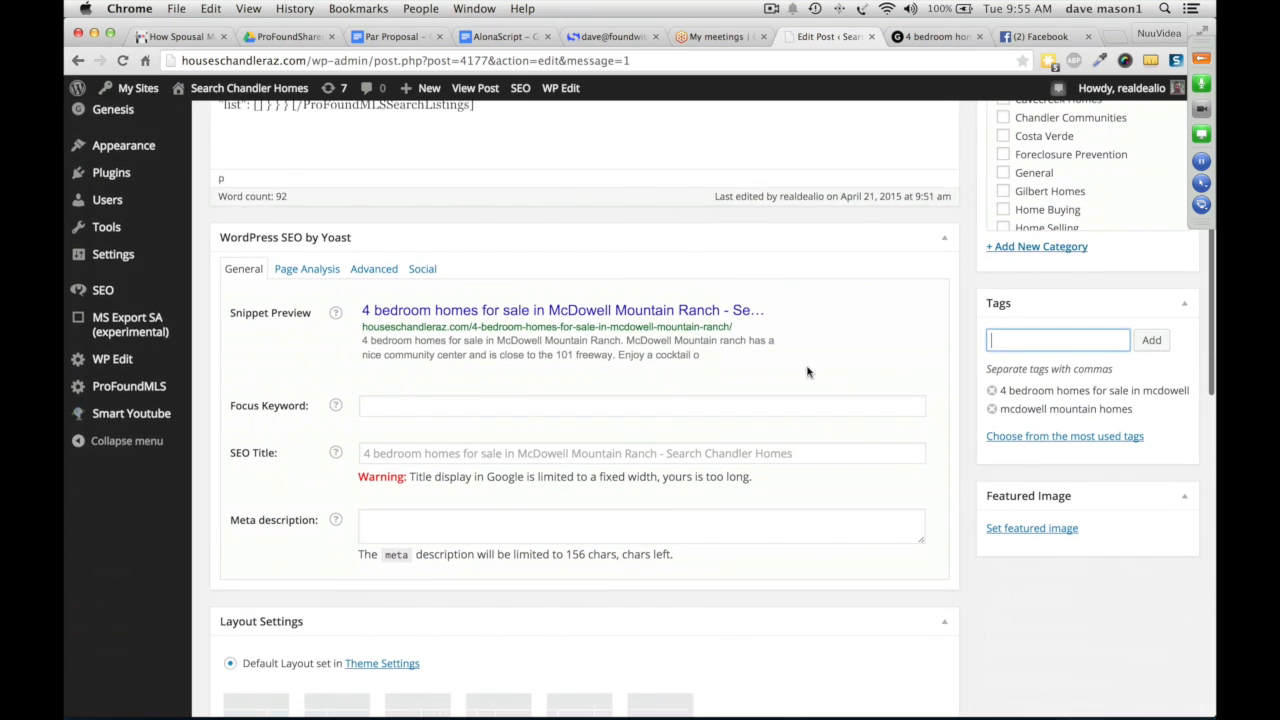
pyautogui.write('twisted lizard scottsdale')
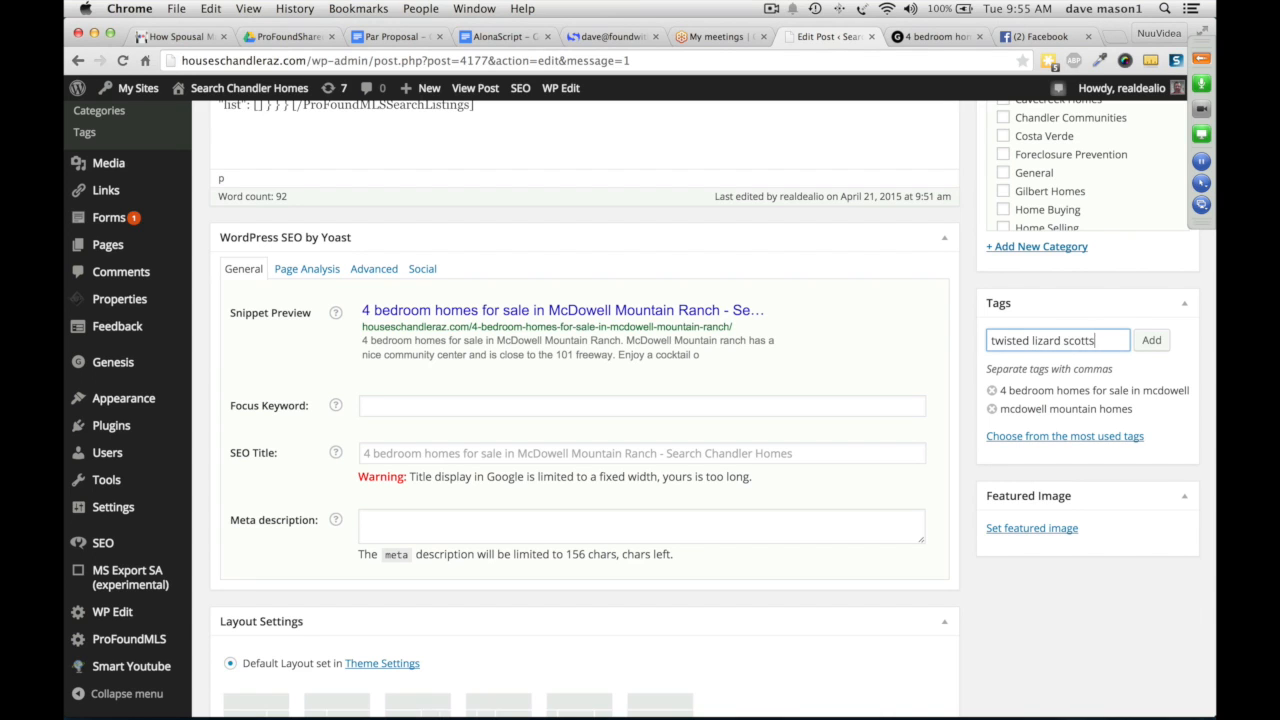
pyautogui.press('Return')
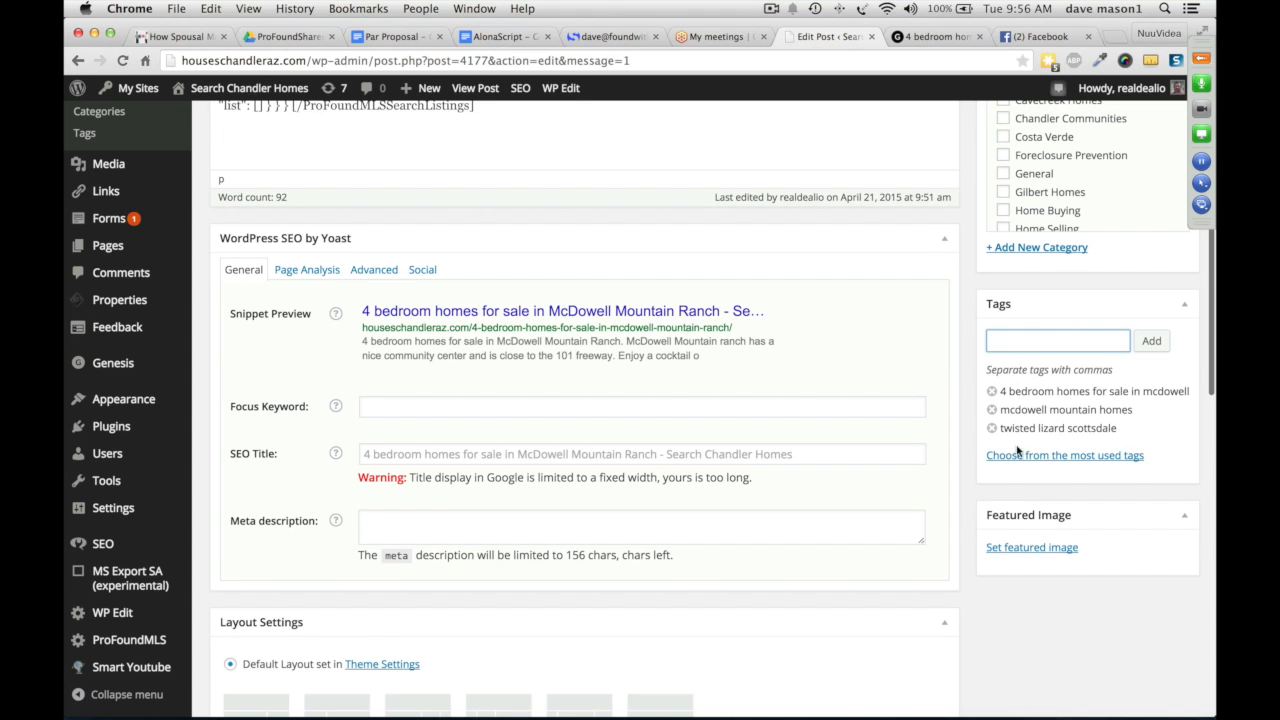
# - Review the post's title, body text, SEO fields, categories and tags in the editor
pyautogui.scroll(6, 380, 395)
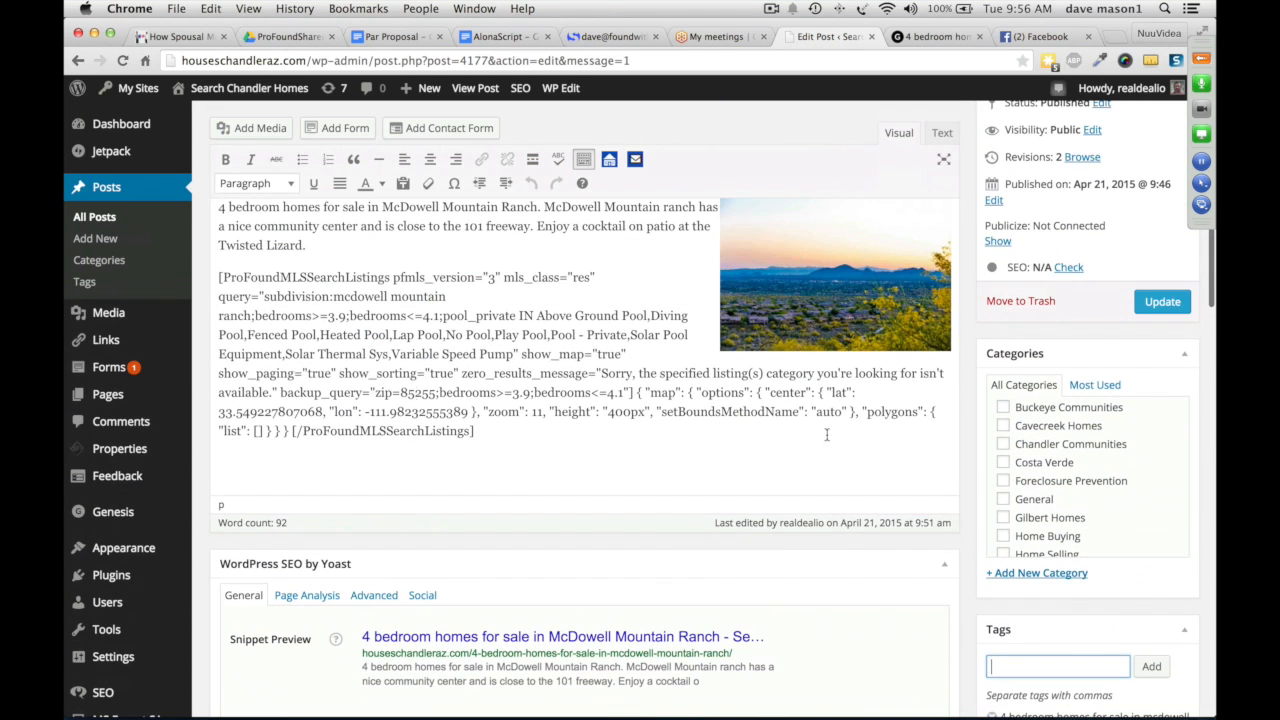
pyautogui.scroll(-5, 475, 490)
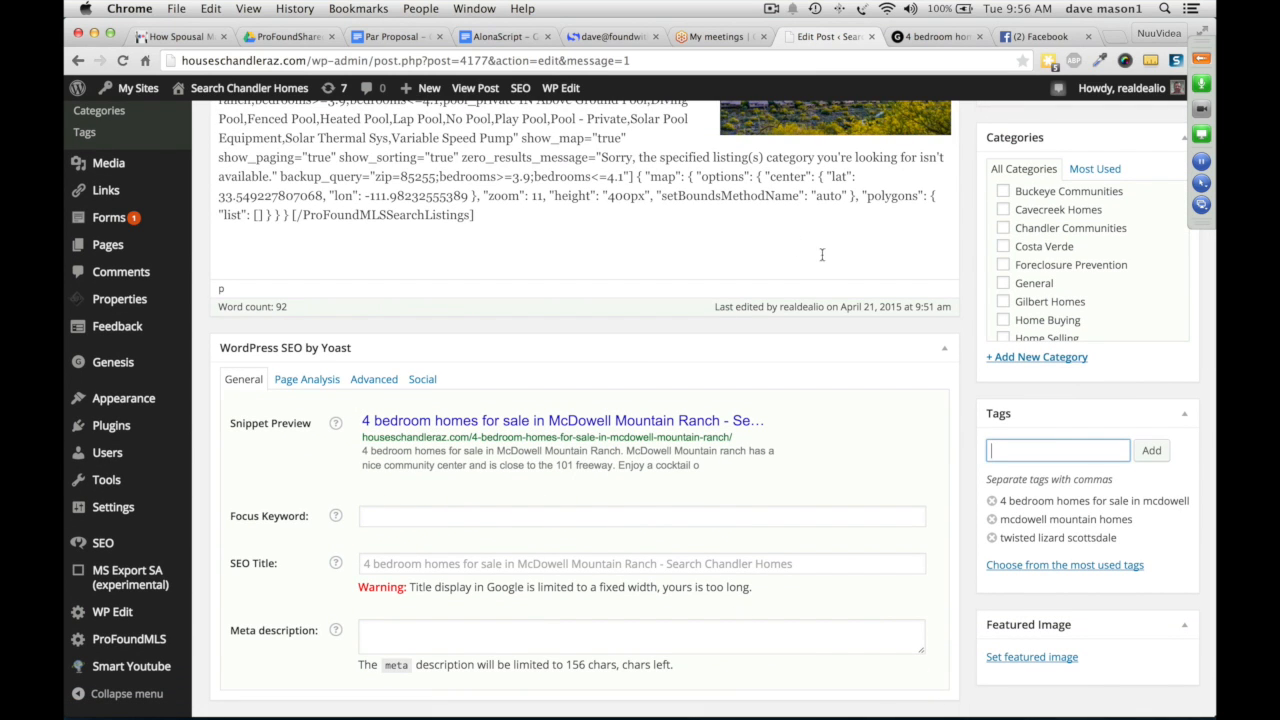
pyautogui.scroll(4, 806, 251)
pyautogui.scroll(5, 968, 285)
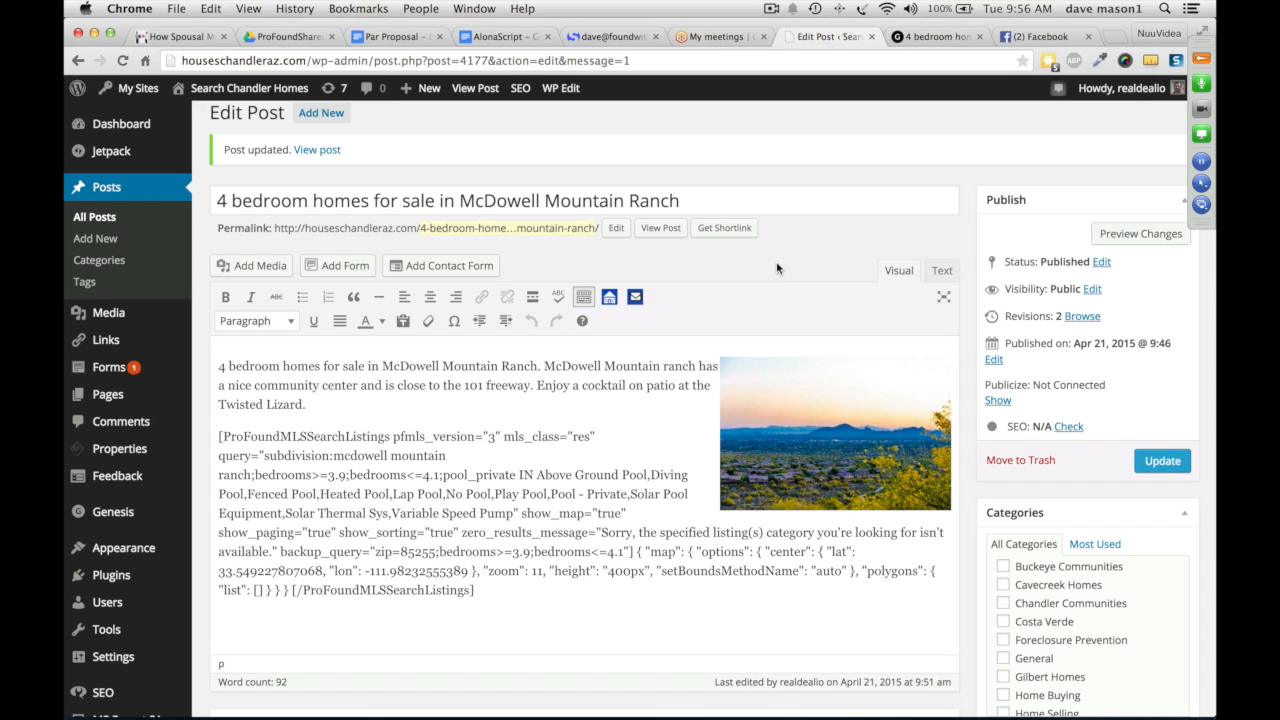
pyautogui.moveTo(695, 197); pyautogui.dragTo(165, 197)
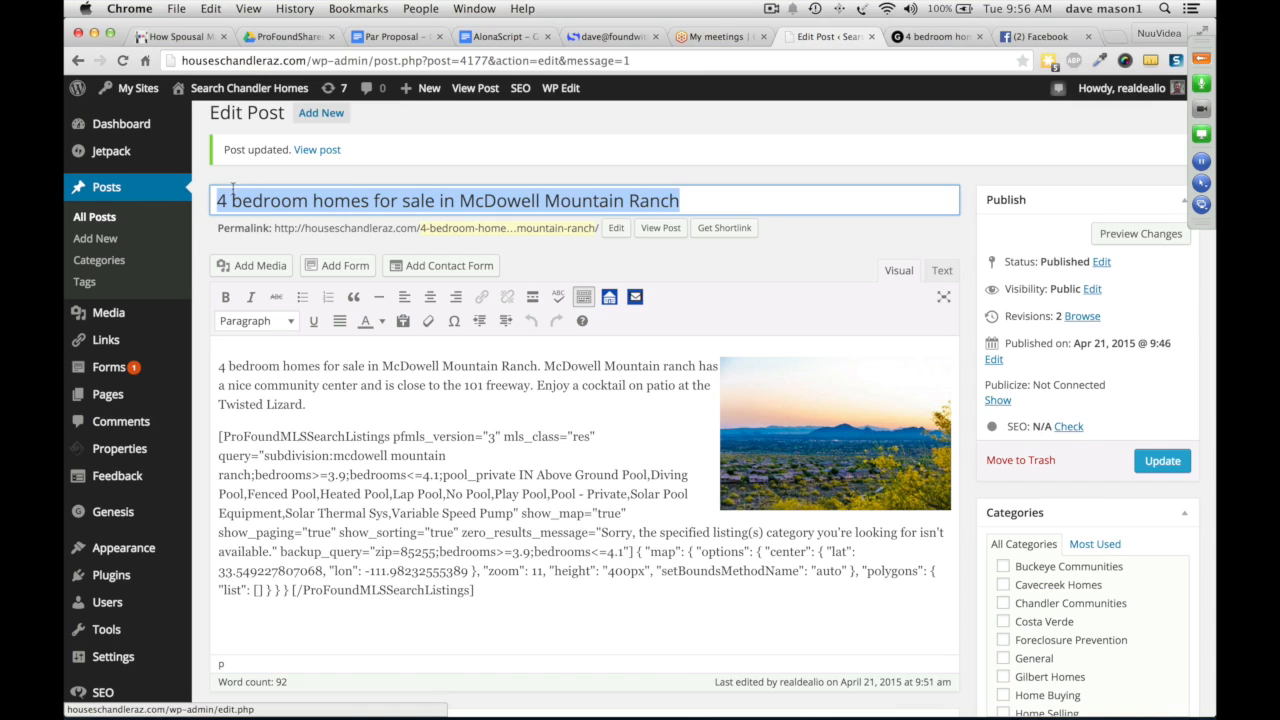
pyautogui.click(783, 268)
pyautogui.scroll(-1, 957, 287)
pyautogui.scroll(-5, 957, 287)
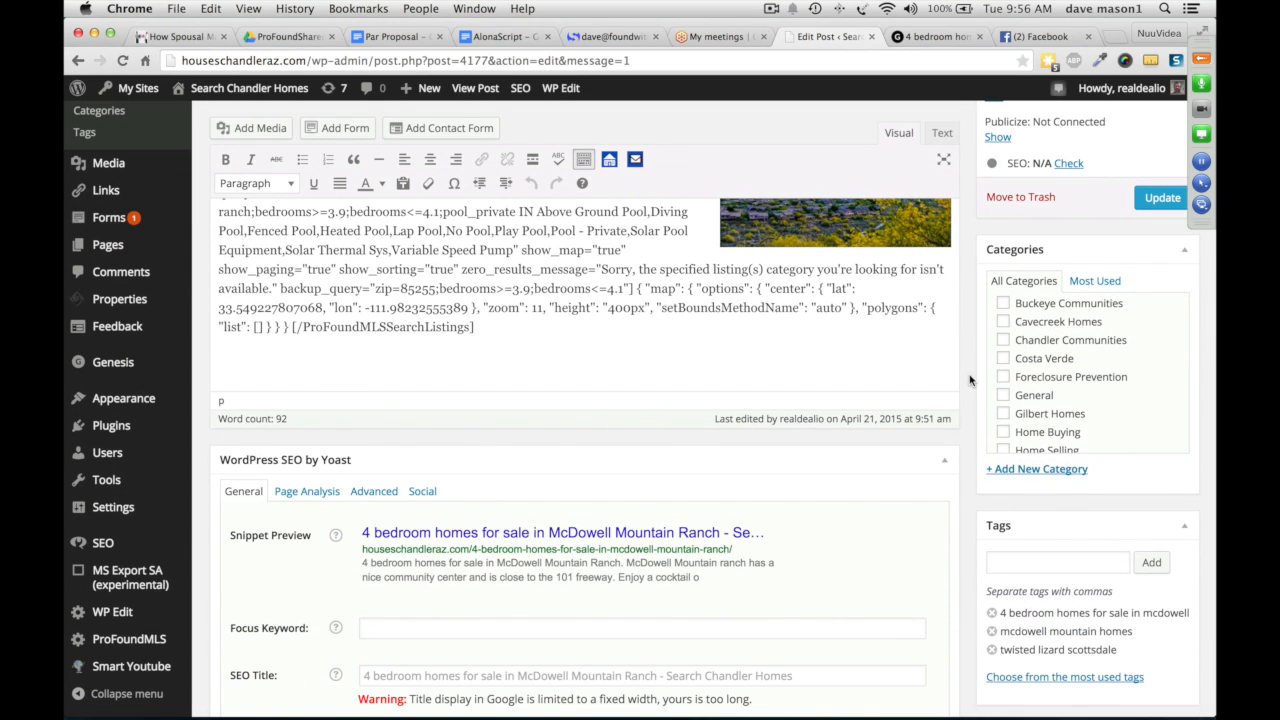
pyautogui.scroll(-1, 970, 382)
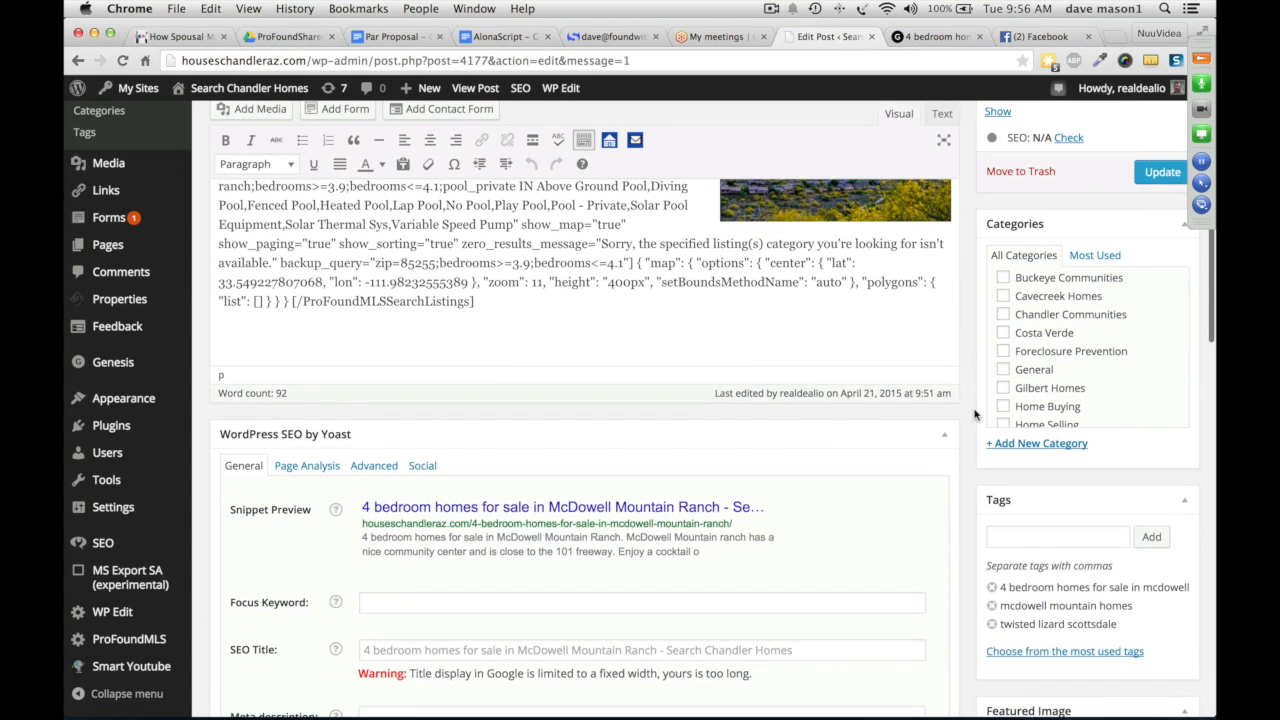
# - Enter "4 Bedroom Homes in McDowell Mountain Ranch Scottsdale" as the focus keyword in the post's Yoast SEO section
pyautogui.scroll(-3, 975, 415)
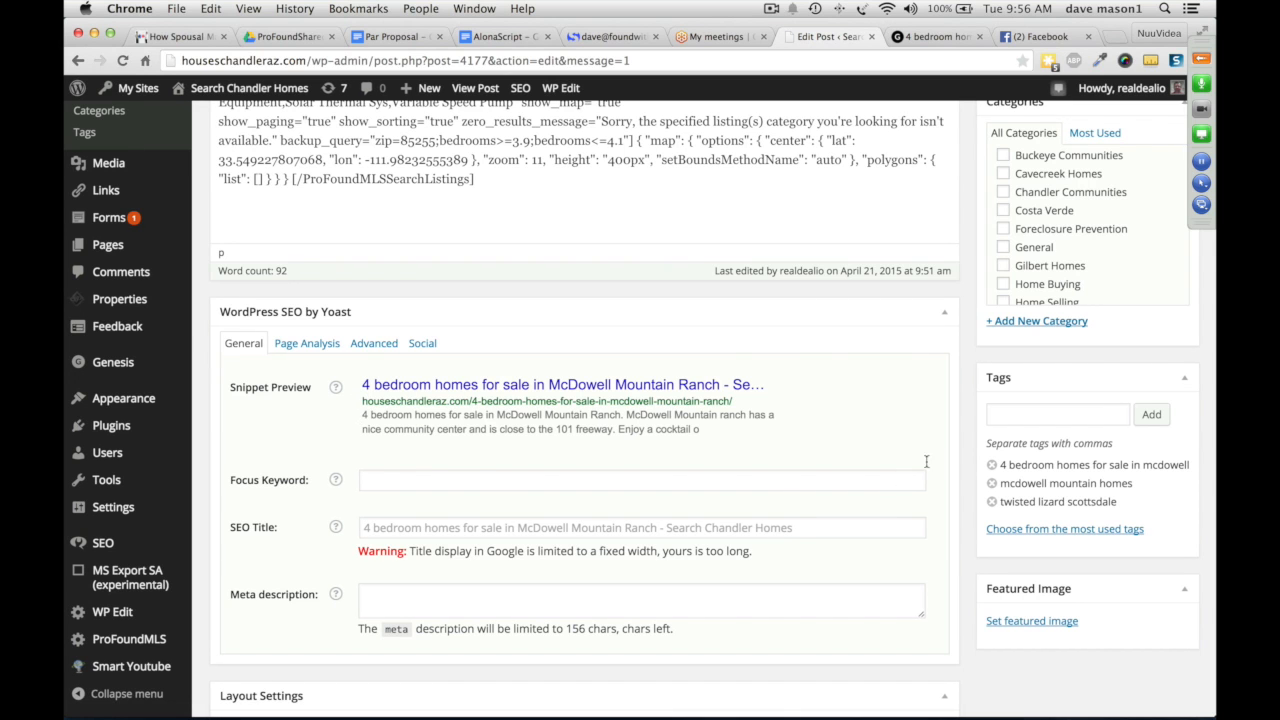
pyautogui.scroll(1, 402, 457)
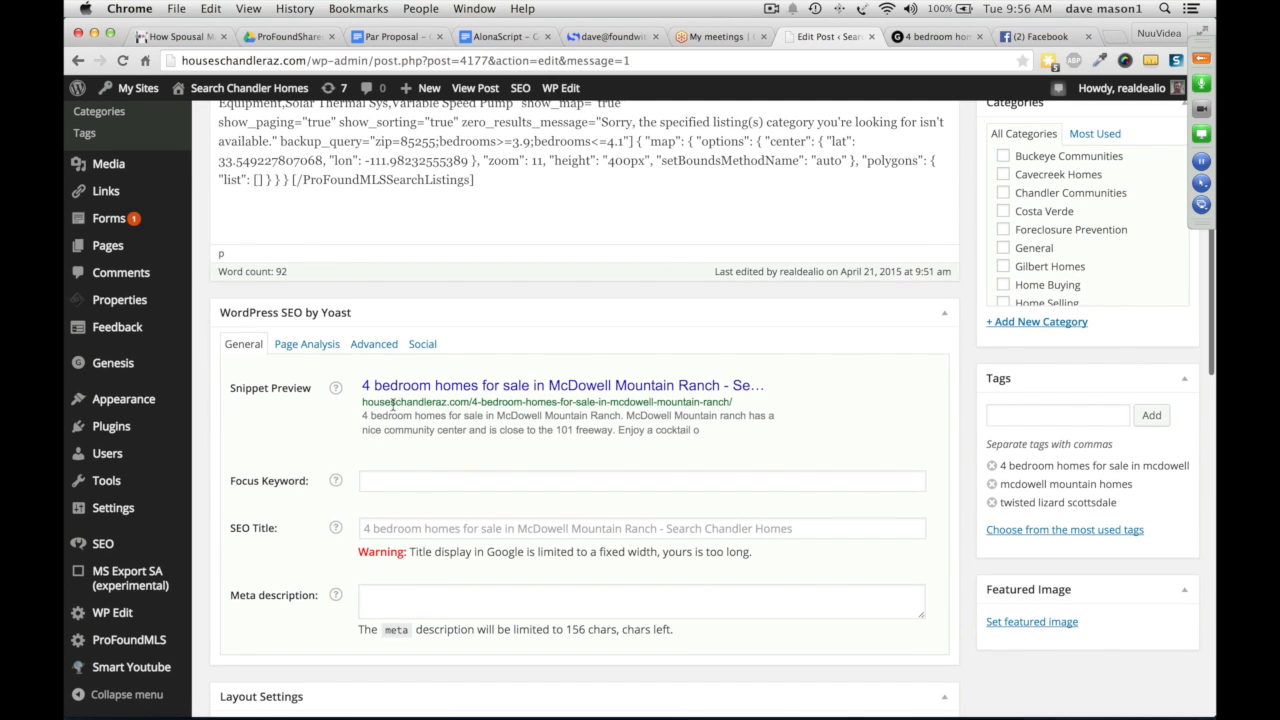
pyautogui.click(392, 483)
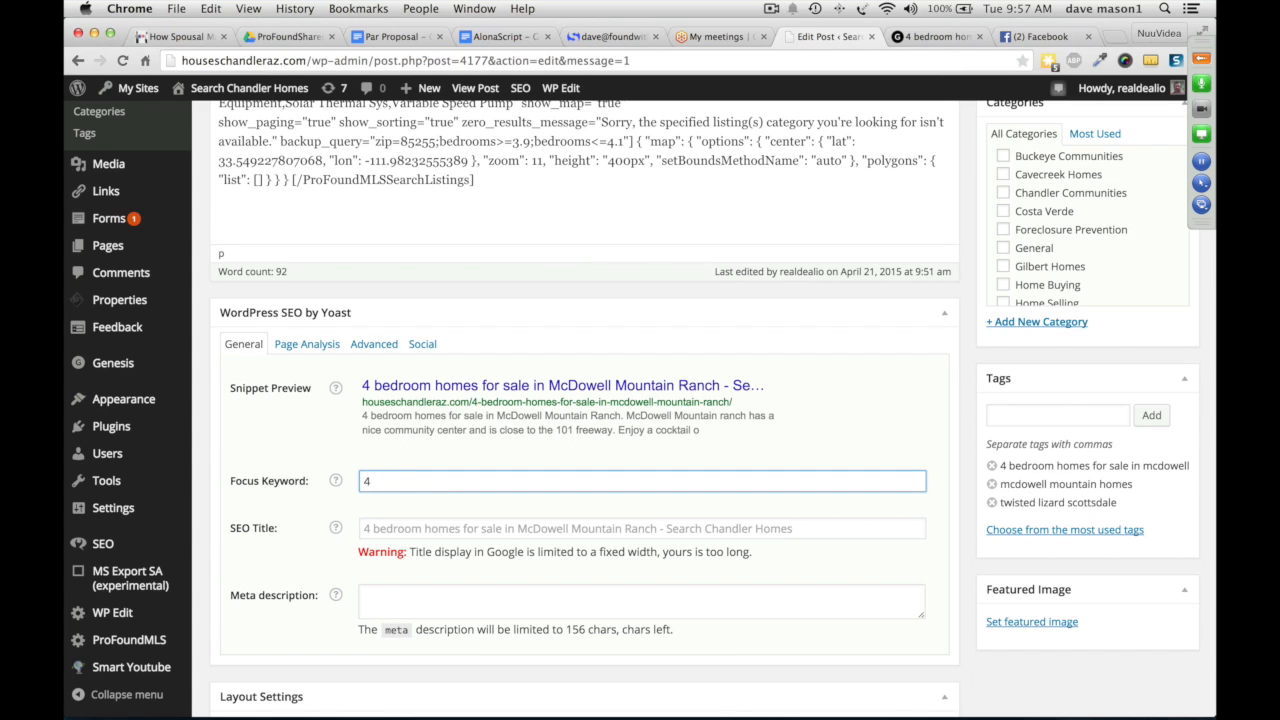
pyautogui.write('Bedroom Hom')
pyautogui.write('es inM')
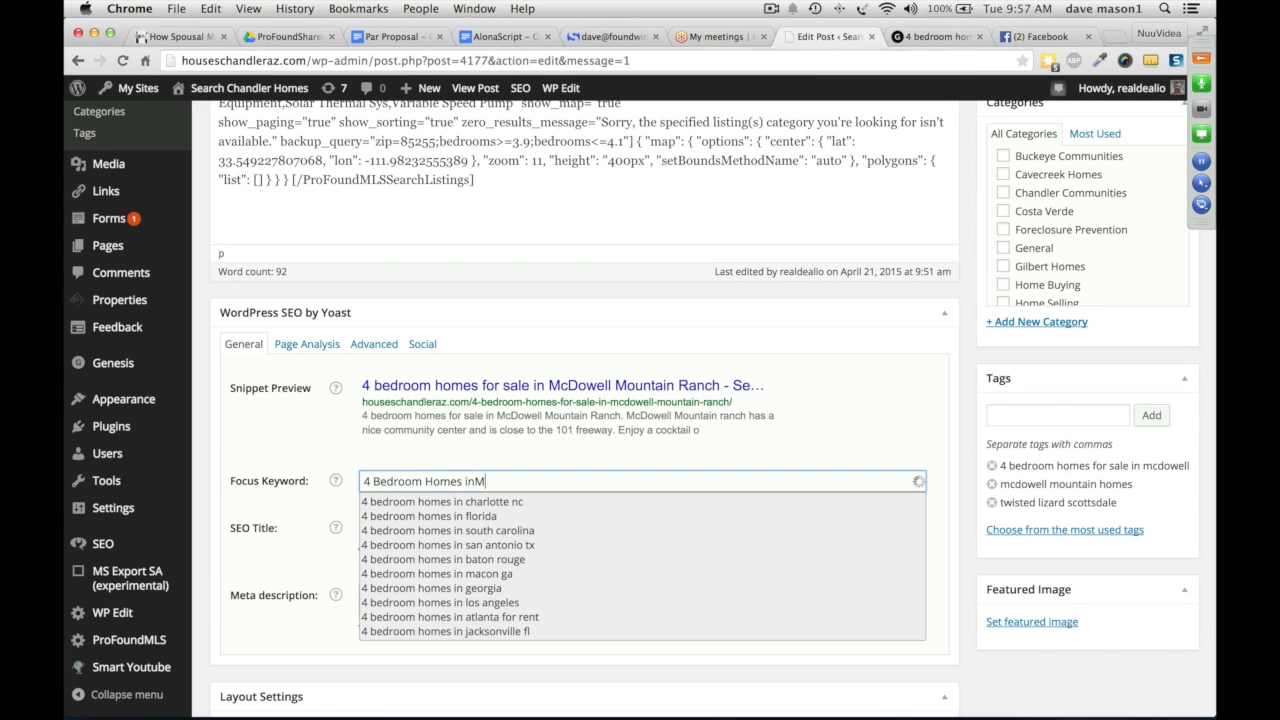
pyautogui.press('BackSpace')
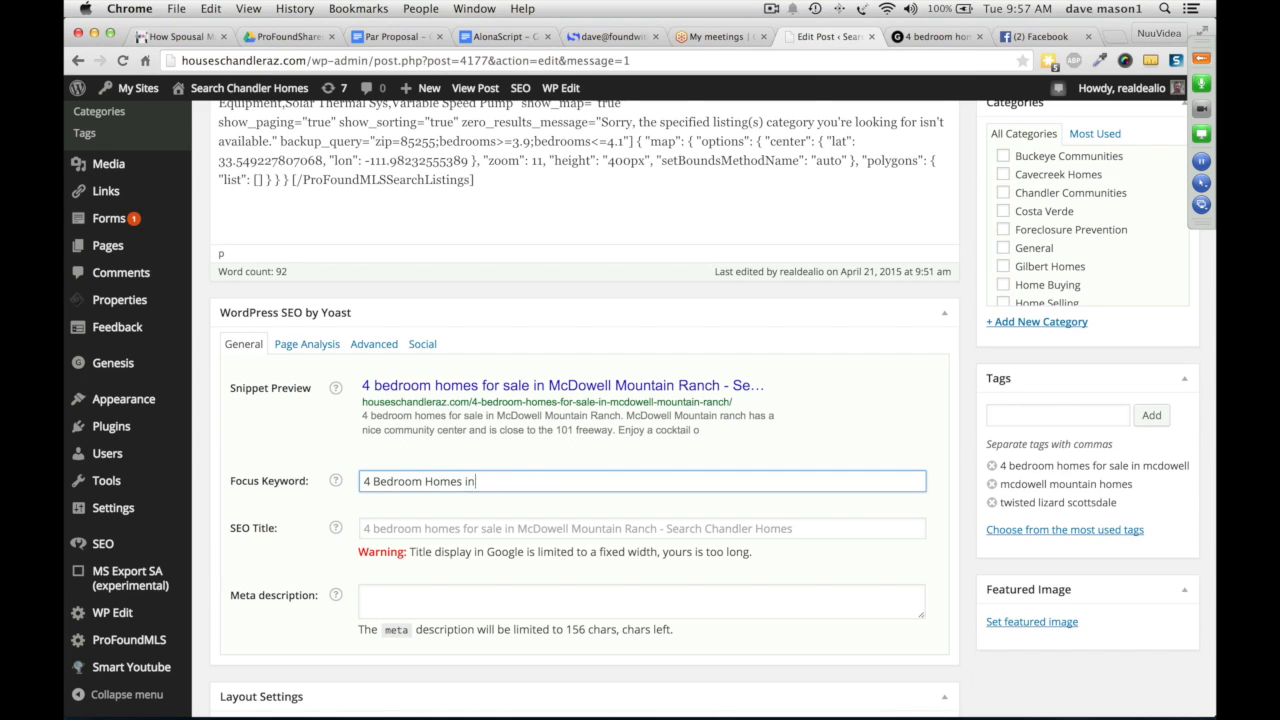
pyautogui.write('McDowell M')
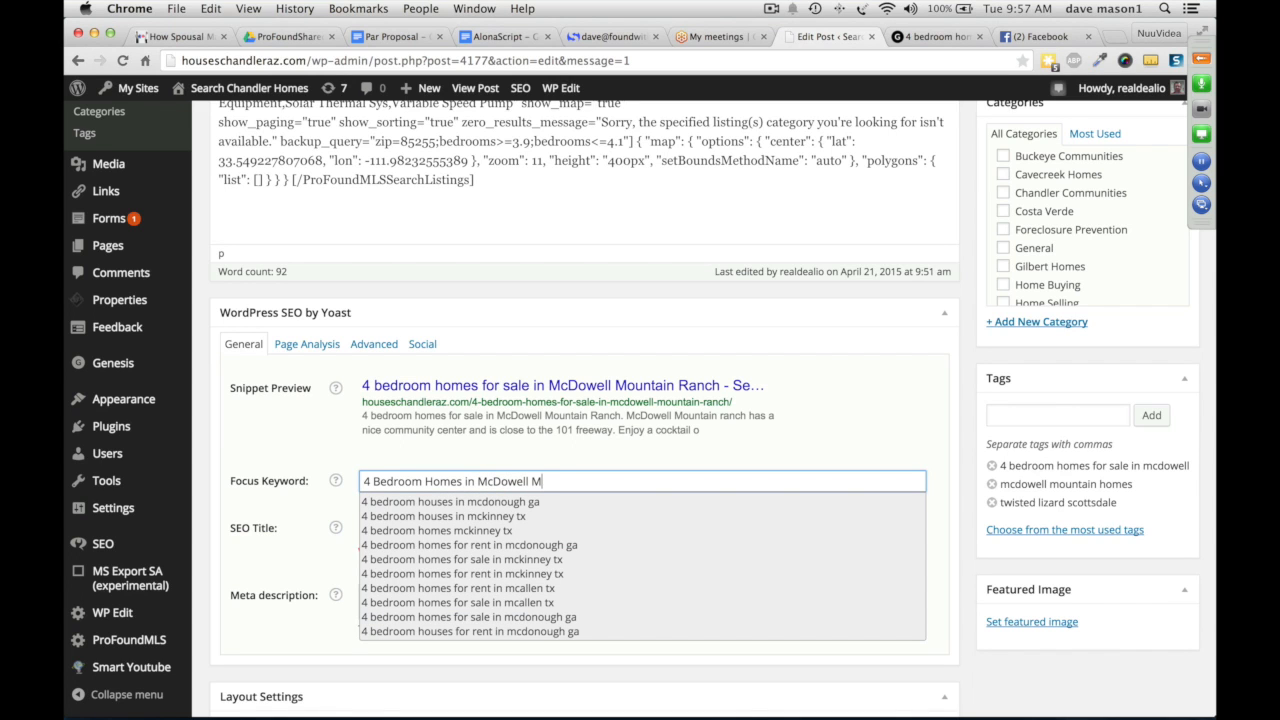
pyautogui.write('ountain ')
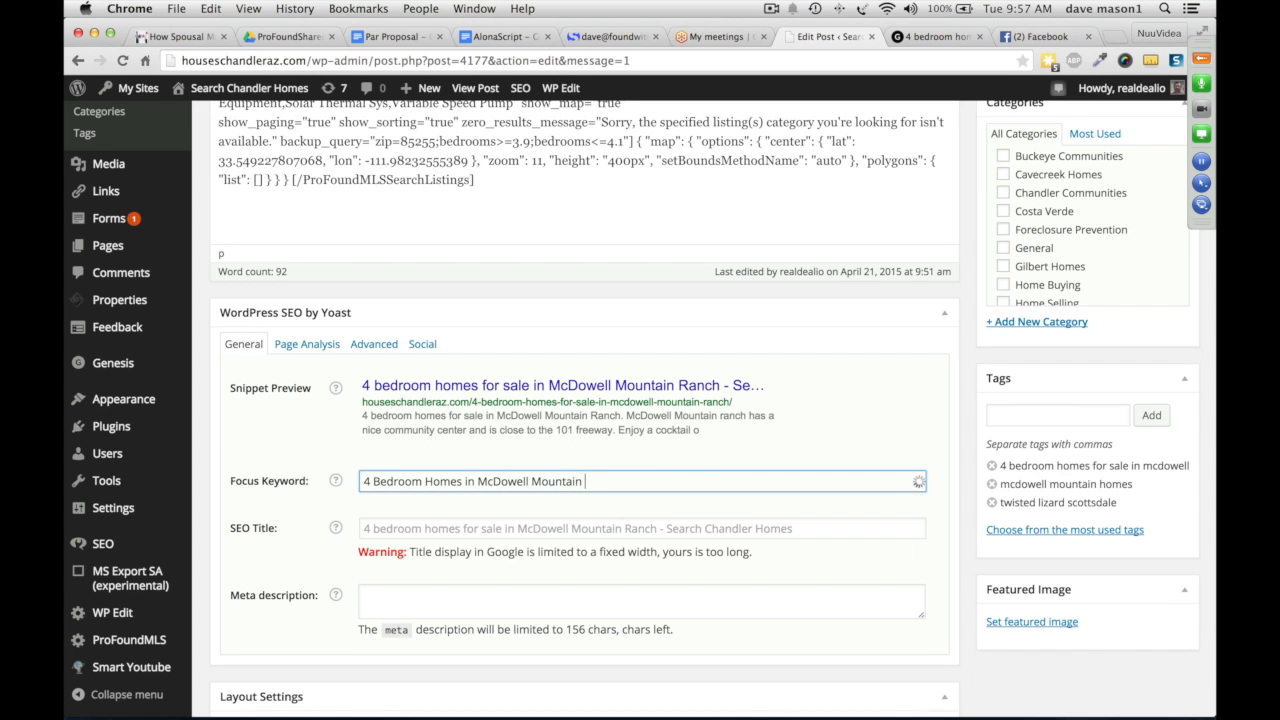
pyautogui.write('Ranch Scottsdale')
pyautogui.scroll(-1, 402, 508)
pyautogui.scroll(-1, 402, 508)
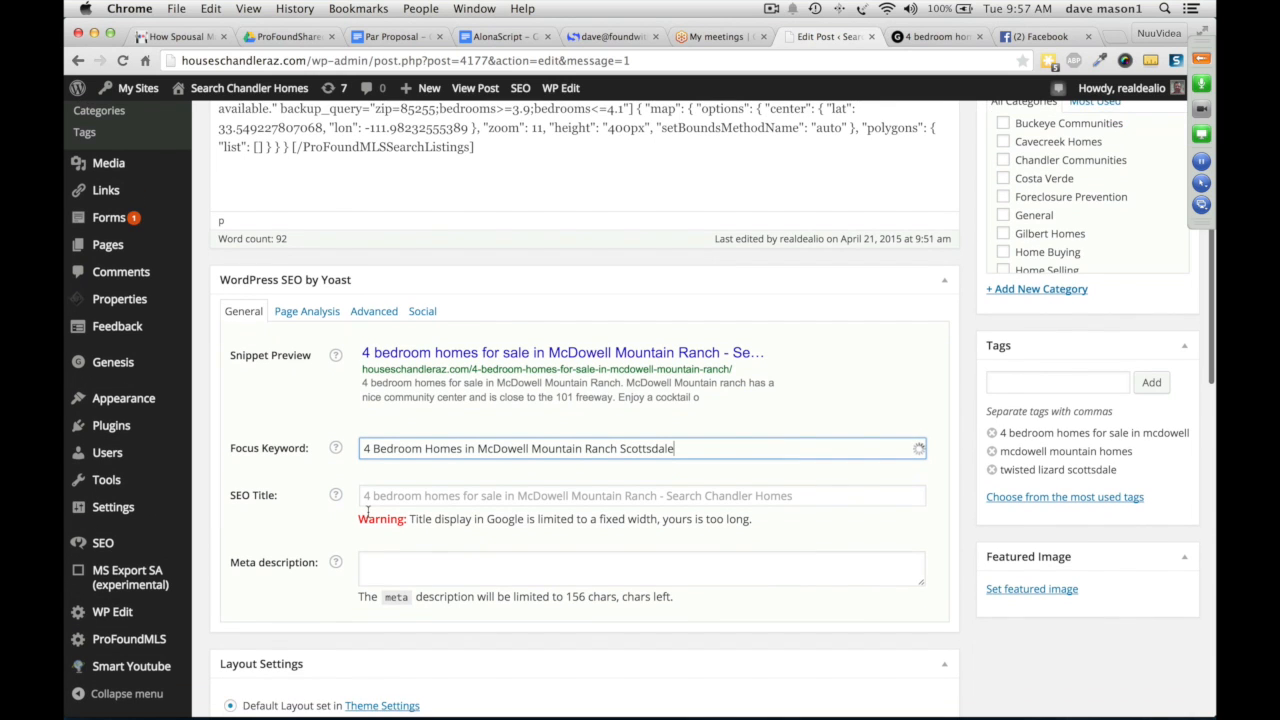
pyautogui.scroll(1, 368, 512)
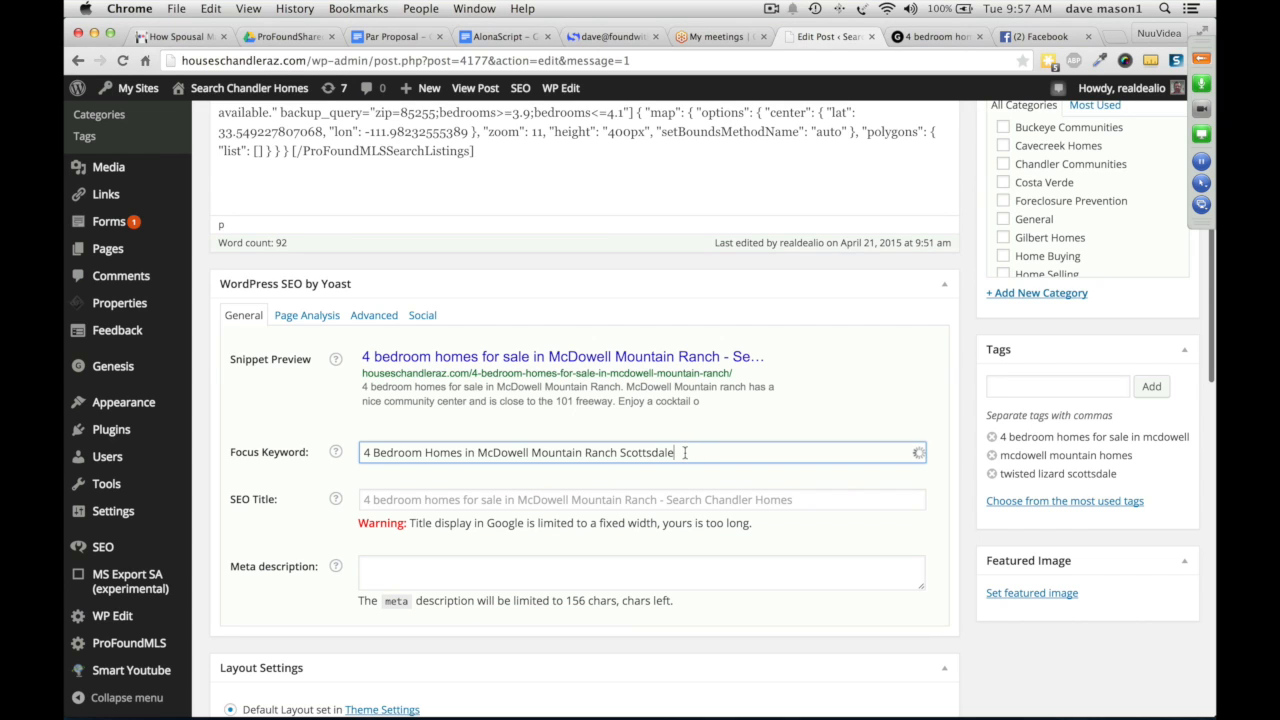
# - Move the whole "4 Bedroom Homes in McDowell Mountain Ranch Scottsdale" phrase out of the focus keyword and into the SEO title
pyautogui.moveTo(680, 452); pyautogui.dragTo(305, 440)
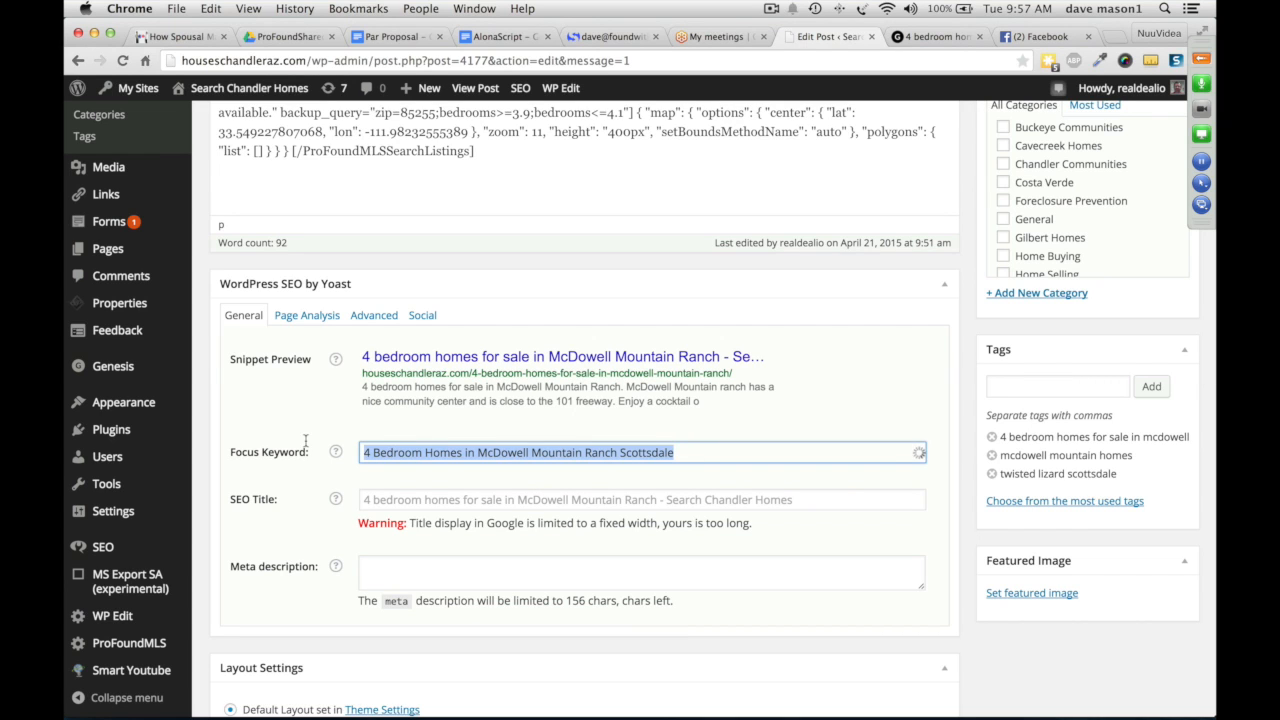
pyautogui.press('super+x')
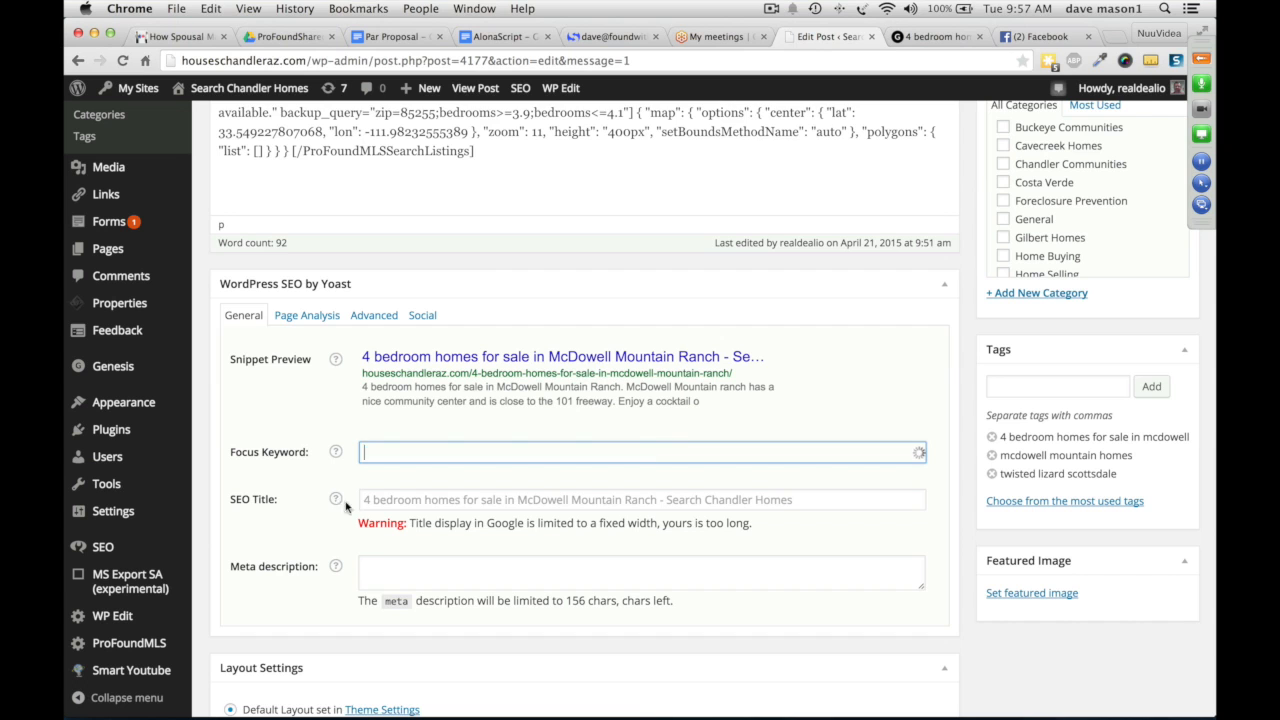
pyautogui.click(372, 499)
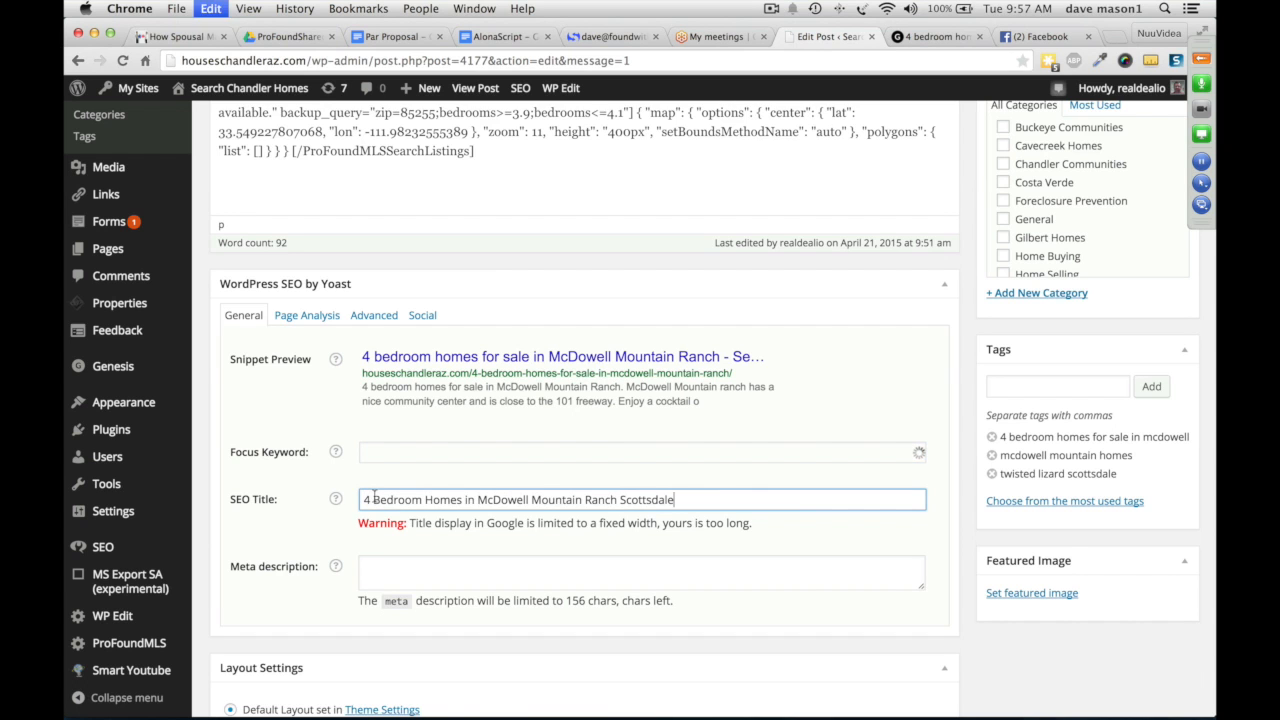
pyautogui.press('super+v')
# - Set the focus keyword to "McDowell Mountain Homes, 4 bedroom homes mcdowell mountain"
pyautogui.click(389, 451)
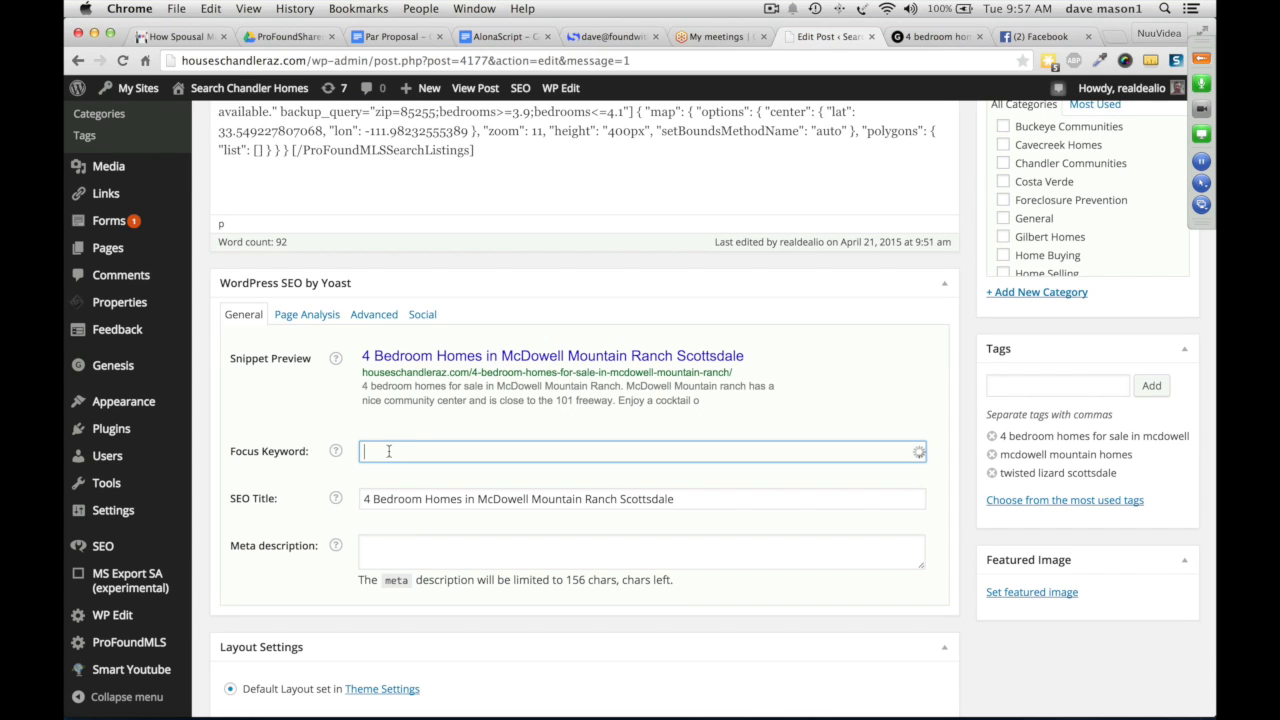
pyautogui.write('McDowell Mountain Homes,')
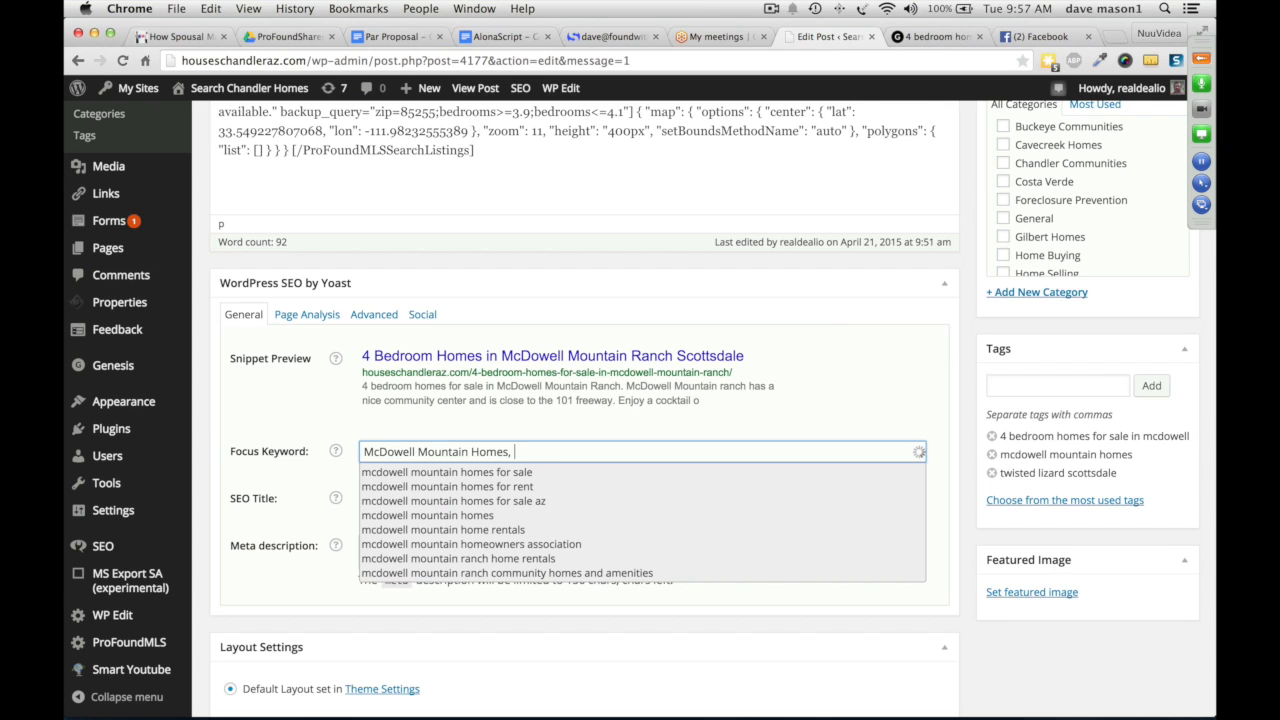
pyautogui.write(' 4 bedroom home')
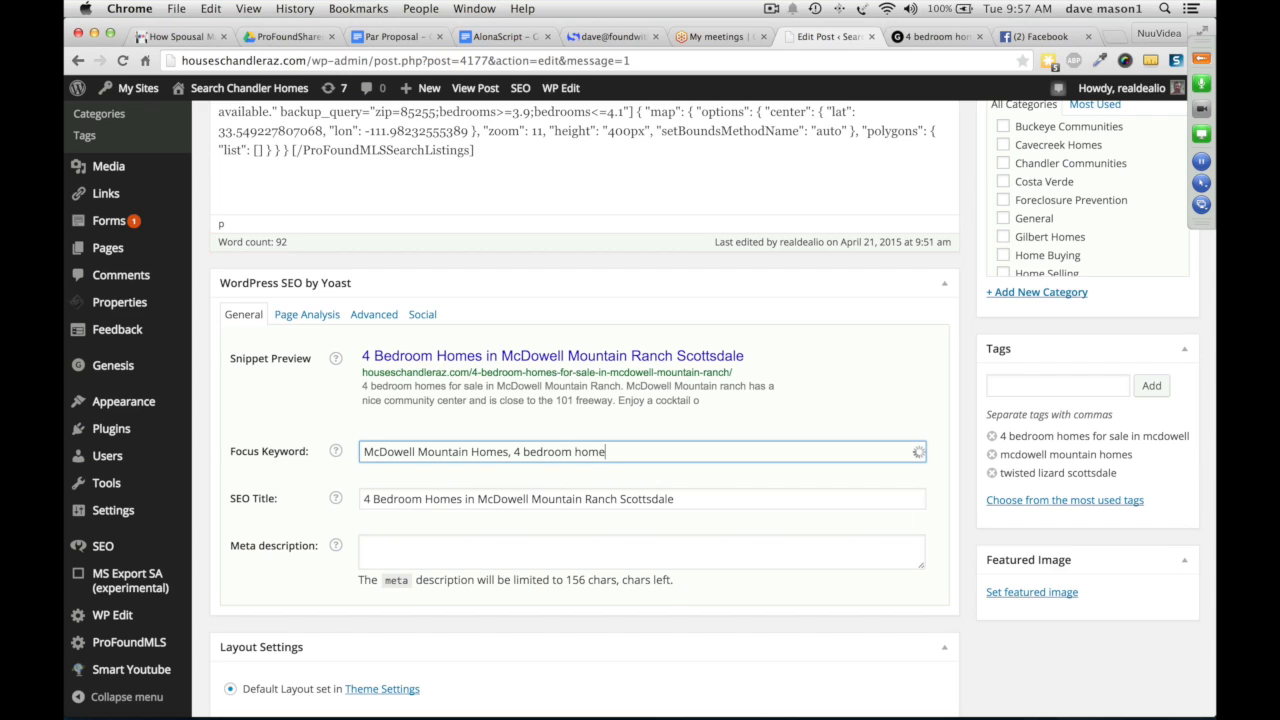
pyautogui.write('s mcdowell mountain')
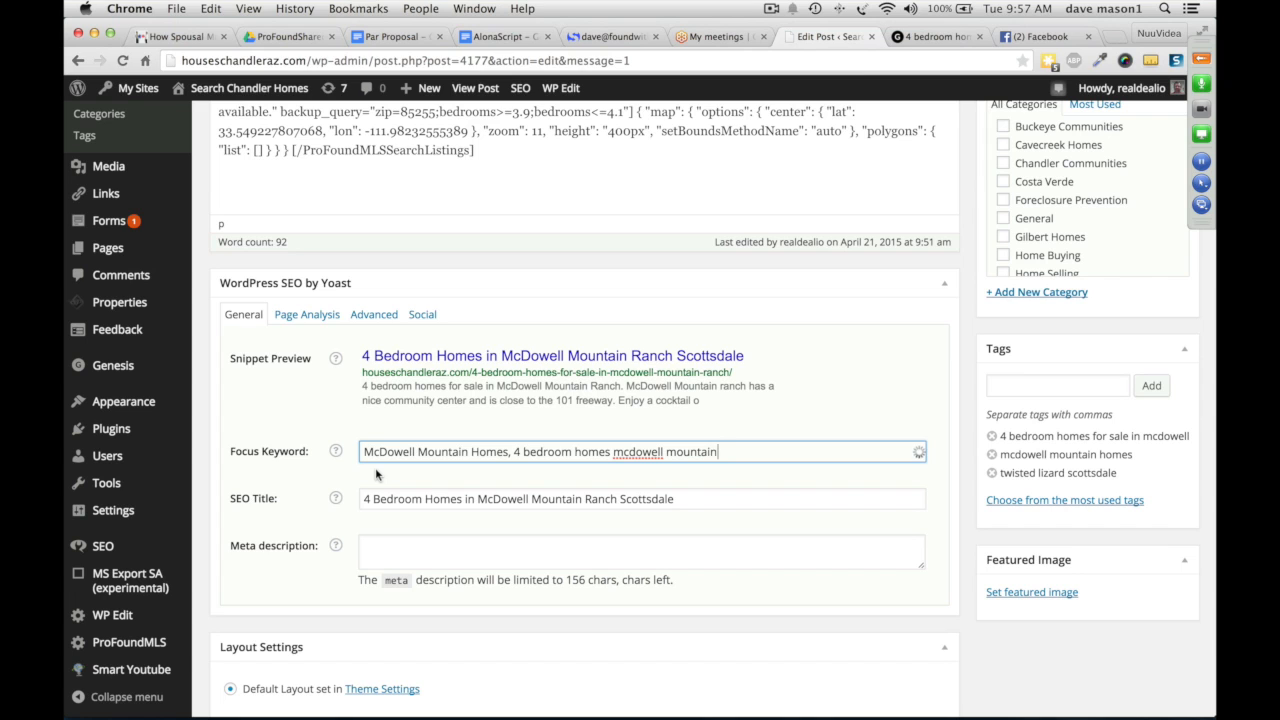
# - Write the meta description "This post shows all homes with 4 bedrooms for sale in McDowell Mountain Ranch."
pyautogui.click(377, 545)
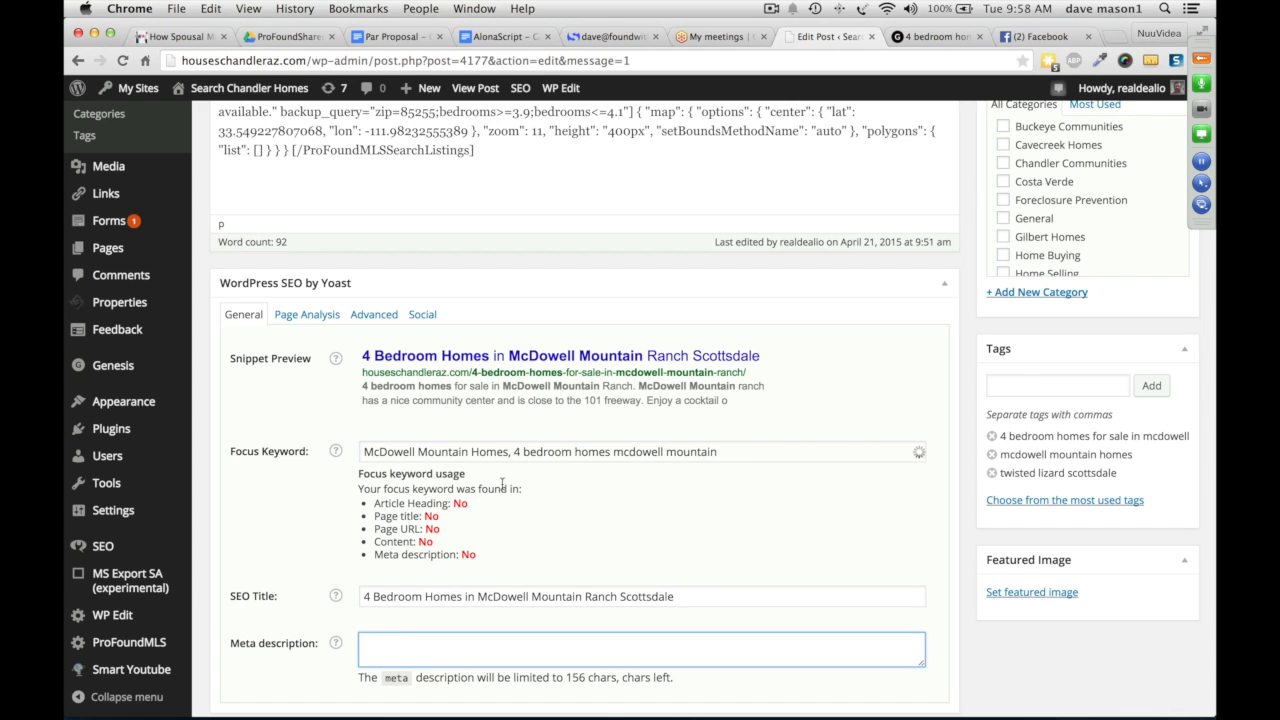
pyautogui.scroll(1, 410, 638)
pyautogui.scroll(-5, 437, 617)
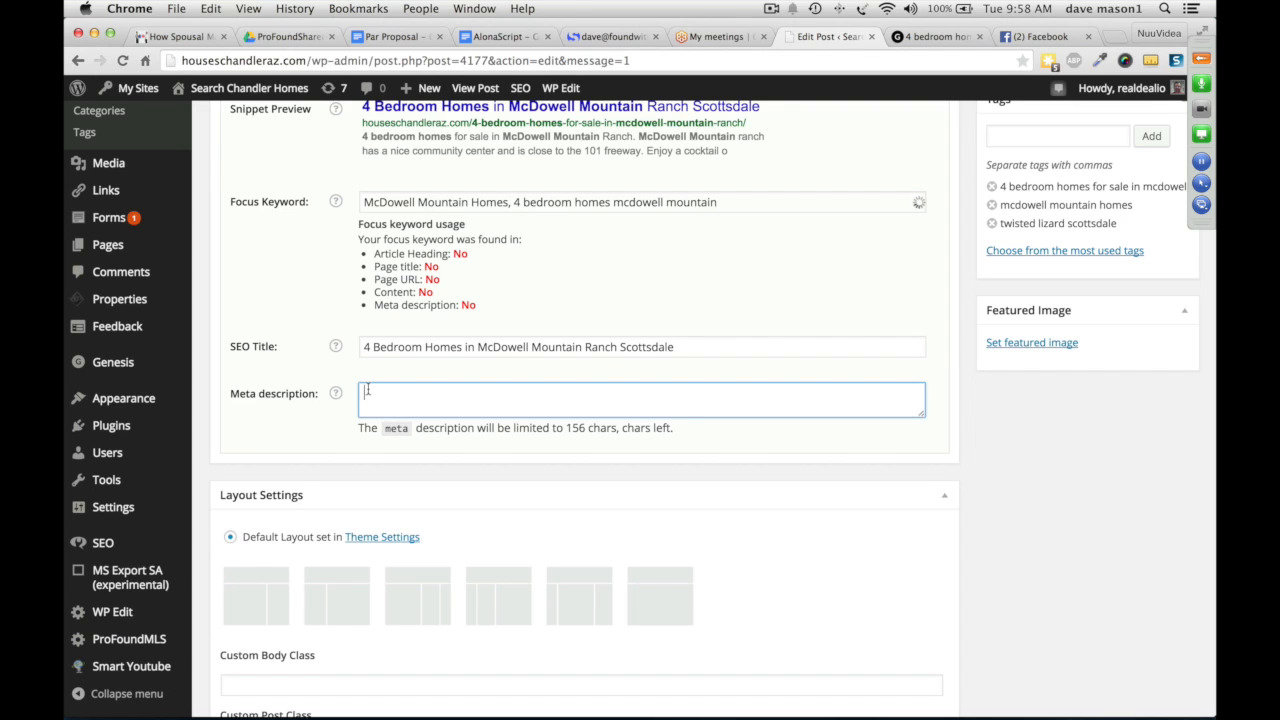
pyautogui.write('This')
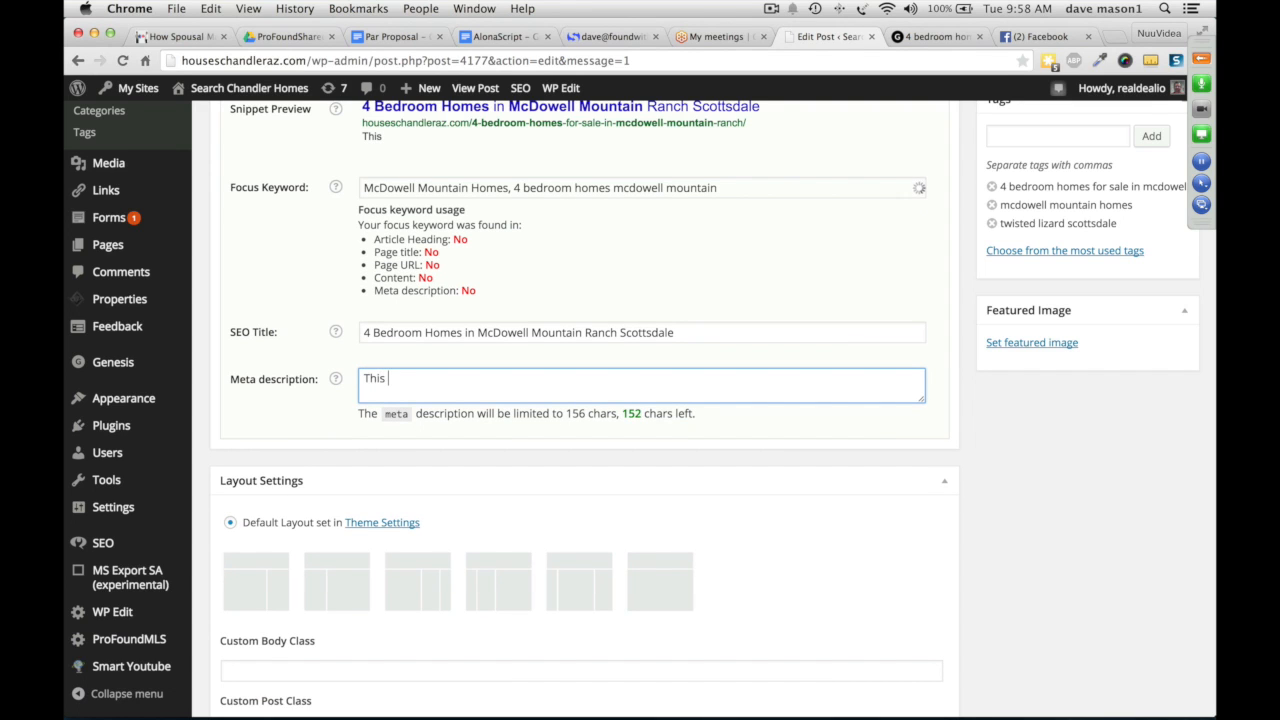
pyautogui.write(' post shows a')
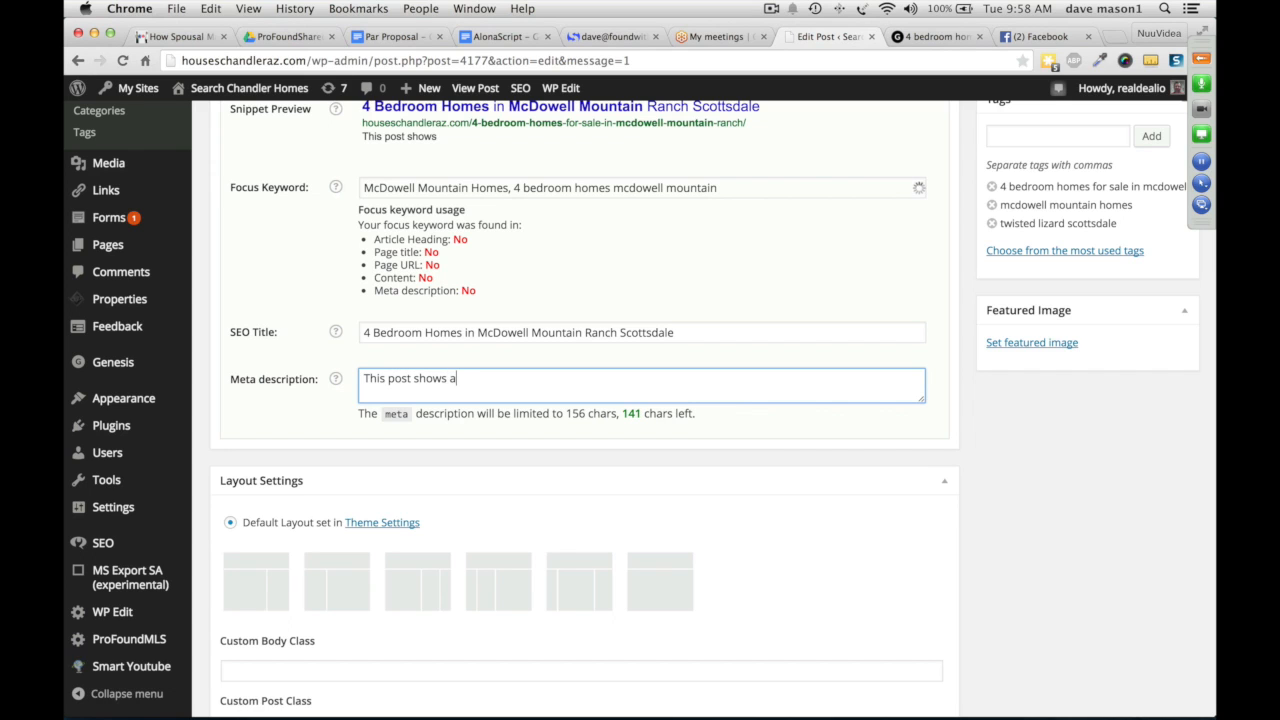
pyautogui.write('ll homes with 4 bedro')
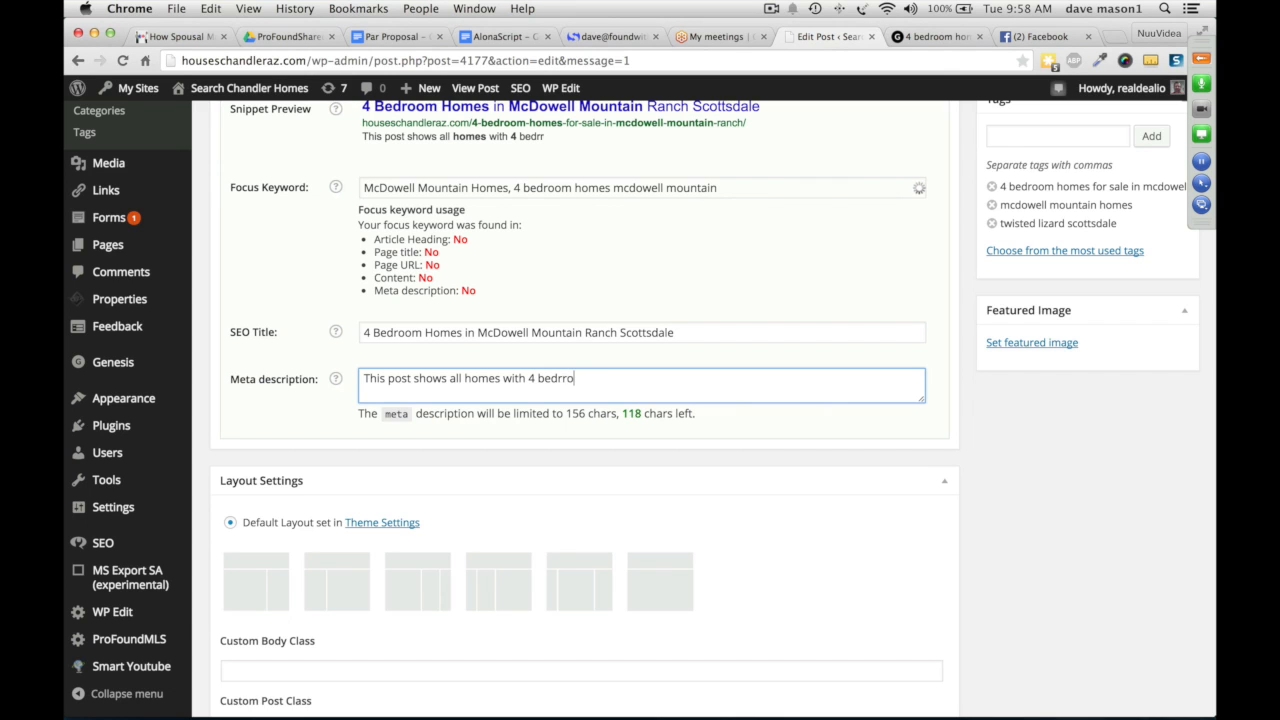
pyautogui.write('oms for sale in M')
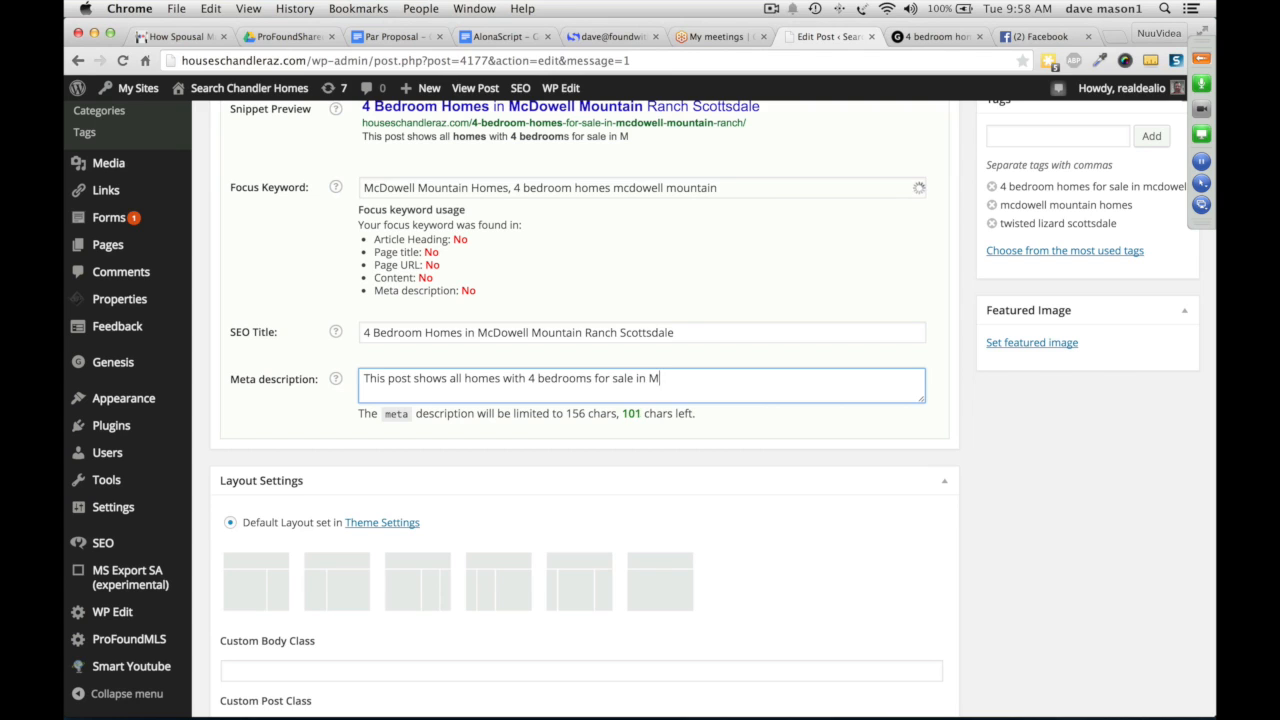
pyautogui.write('cDowell Moun')
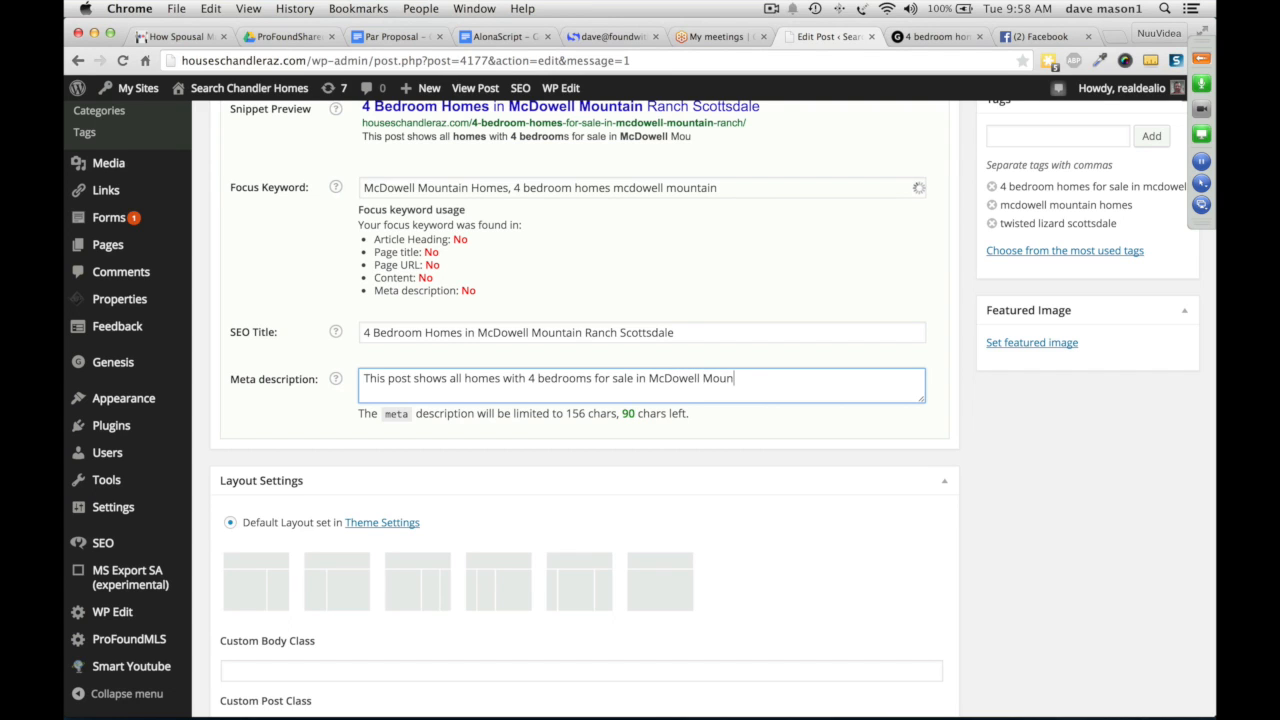
pyautogui.write('tain Ranch.')
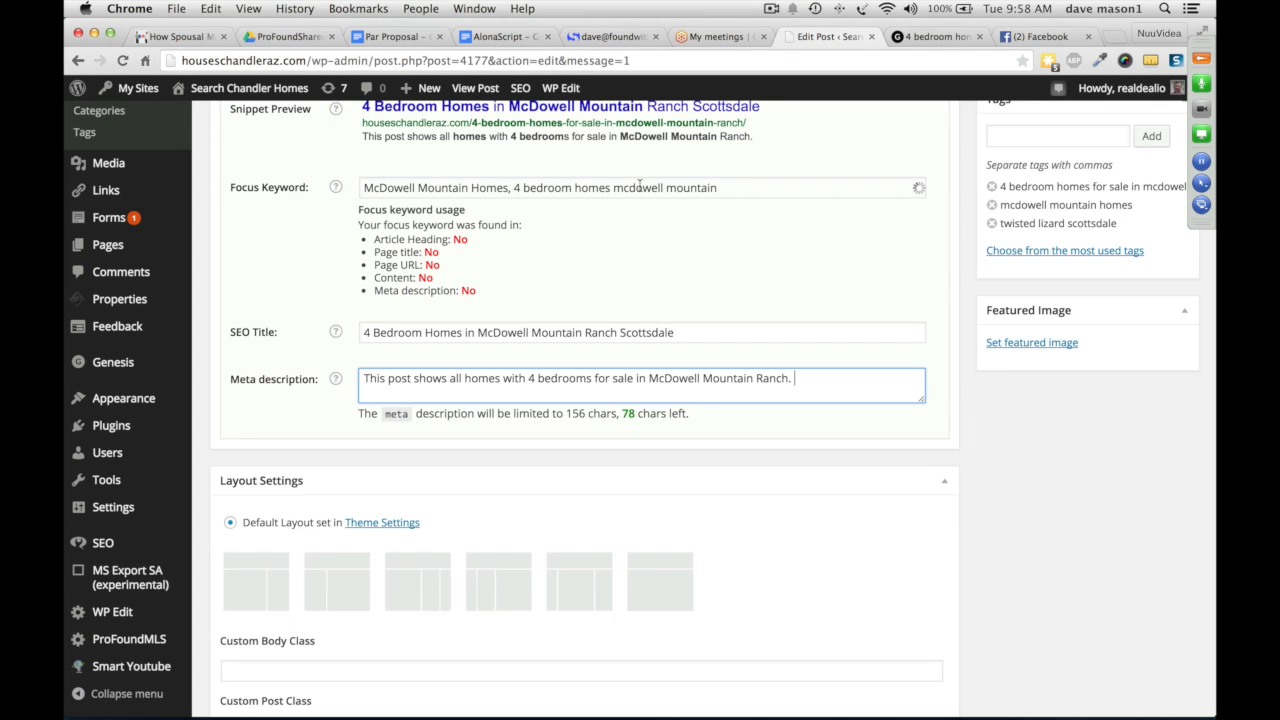
# - Copy "4 bedroom homes mcdowell mountain" from the focus keyword and add it as a tag on the post
pyautogui.scroll(5, 760, 234)
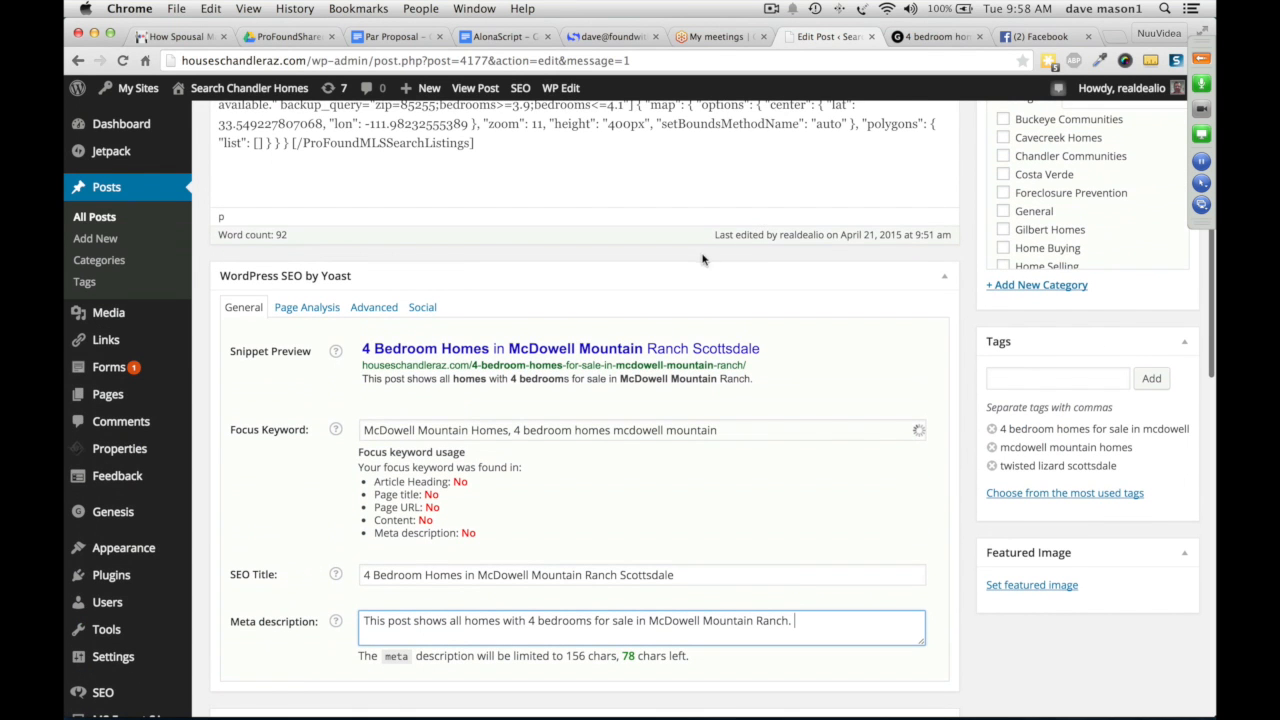
pyautogui.scroll(8, 400, 352)
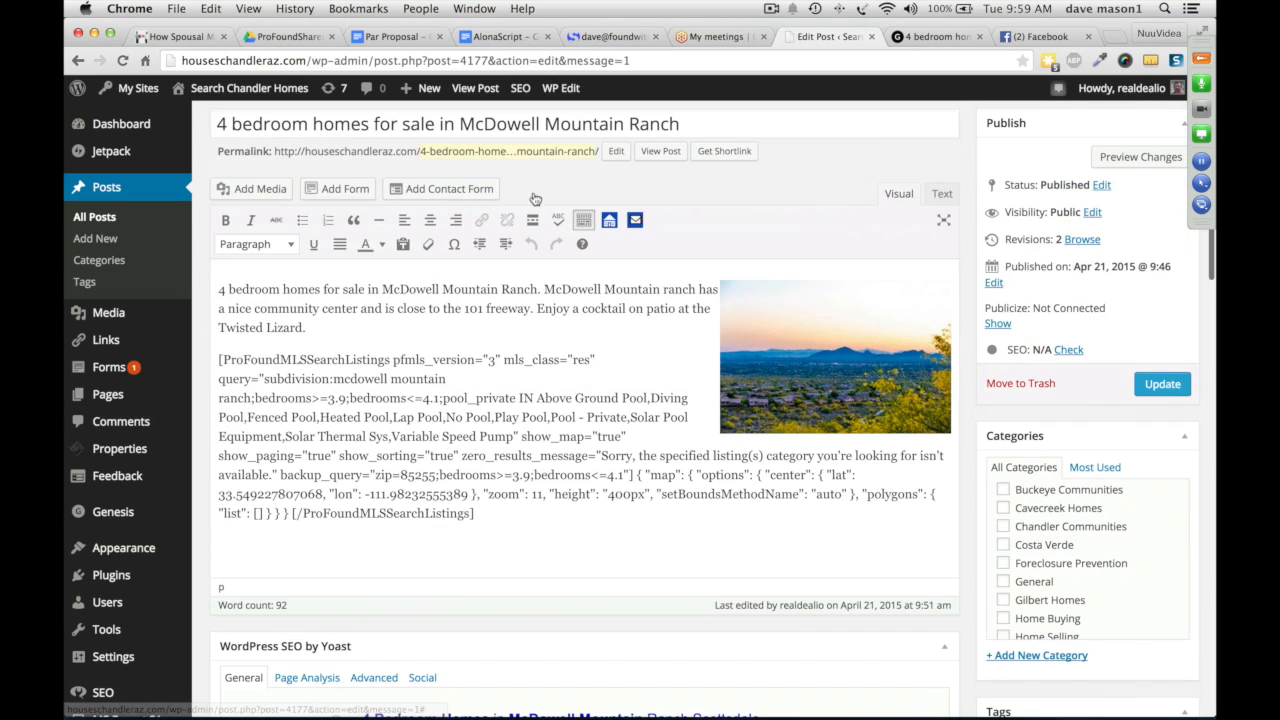
pyautogui.scroll(-7, 498, 437)
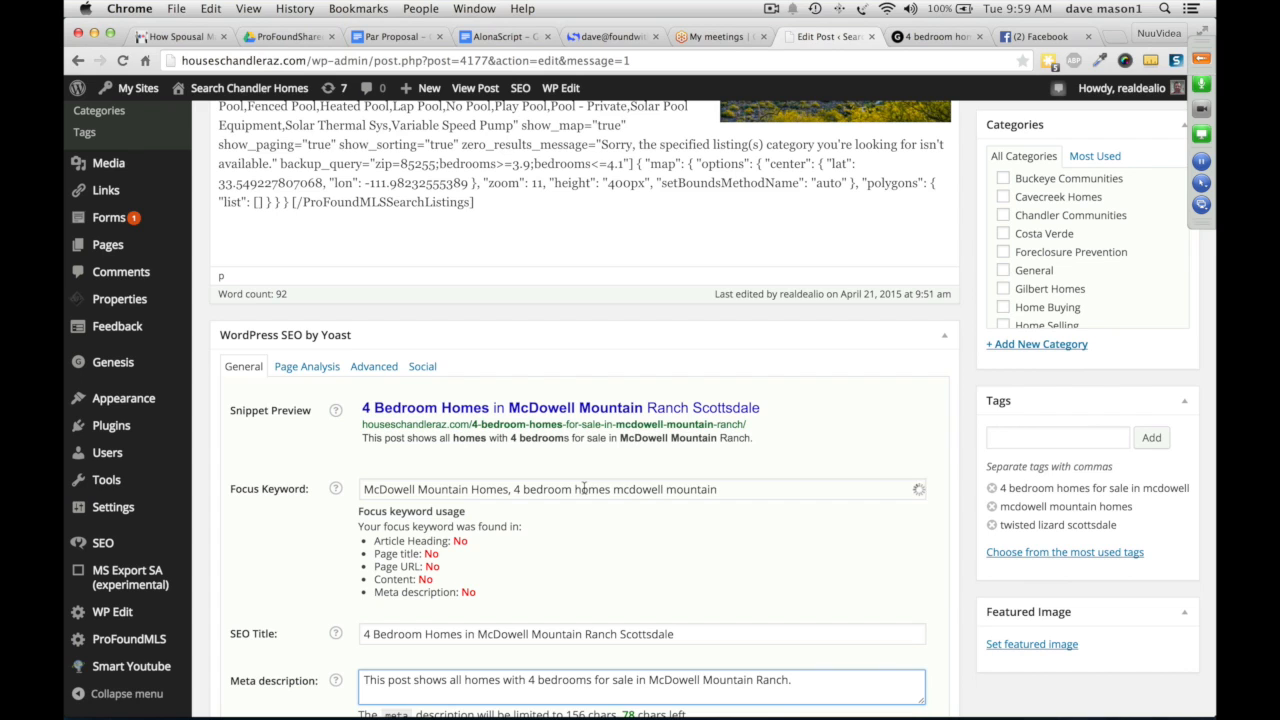
pyautogui.moveTo(726, 489); pyautogui.dragTo(516, 489)
pyautogui.press('super+c')
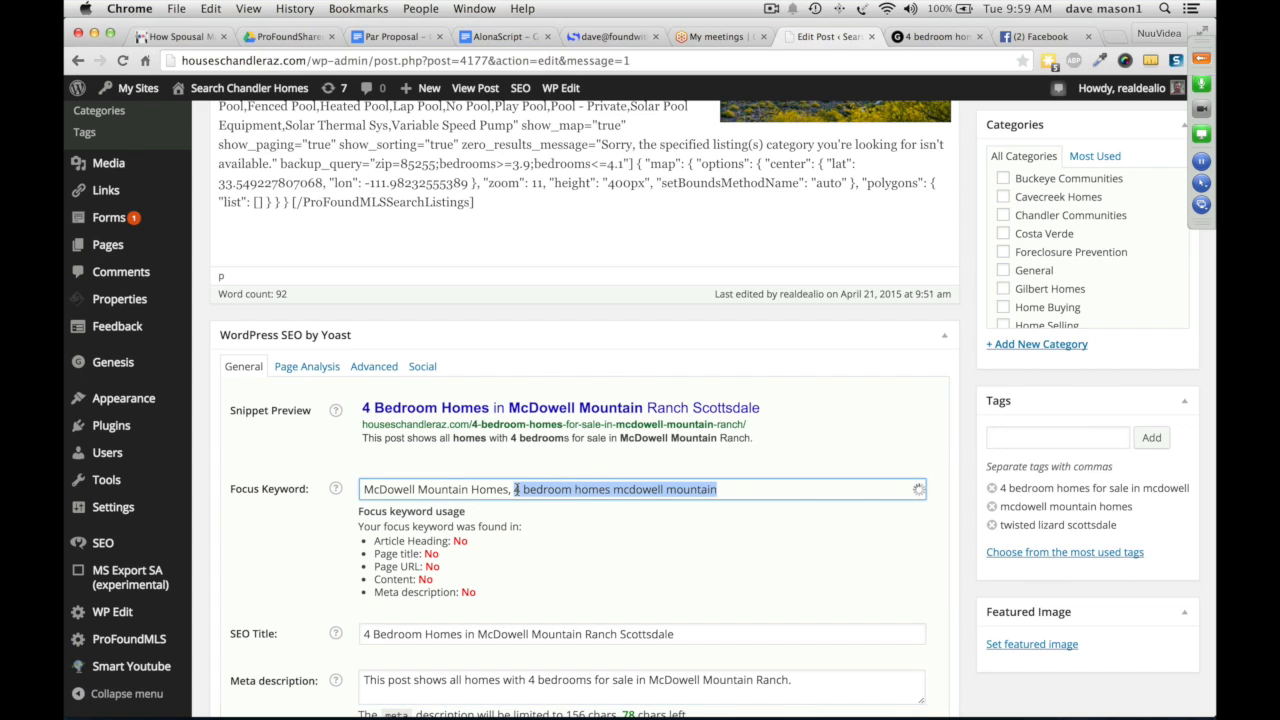
pyautogui.click(1063, 437)
pyautogui.press('super+v')
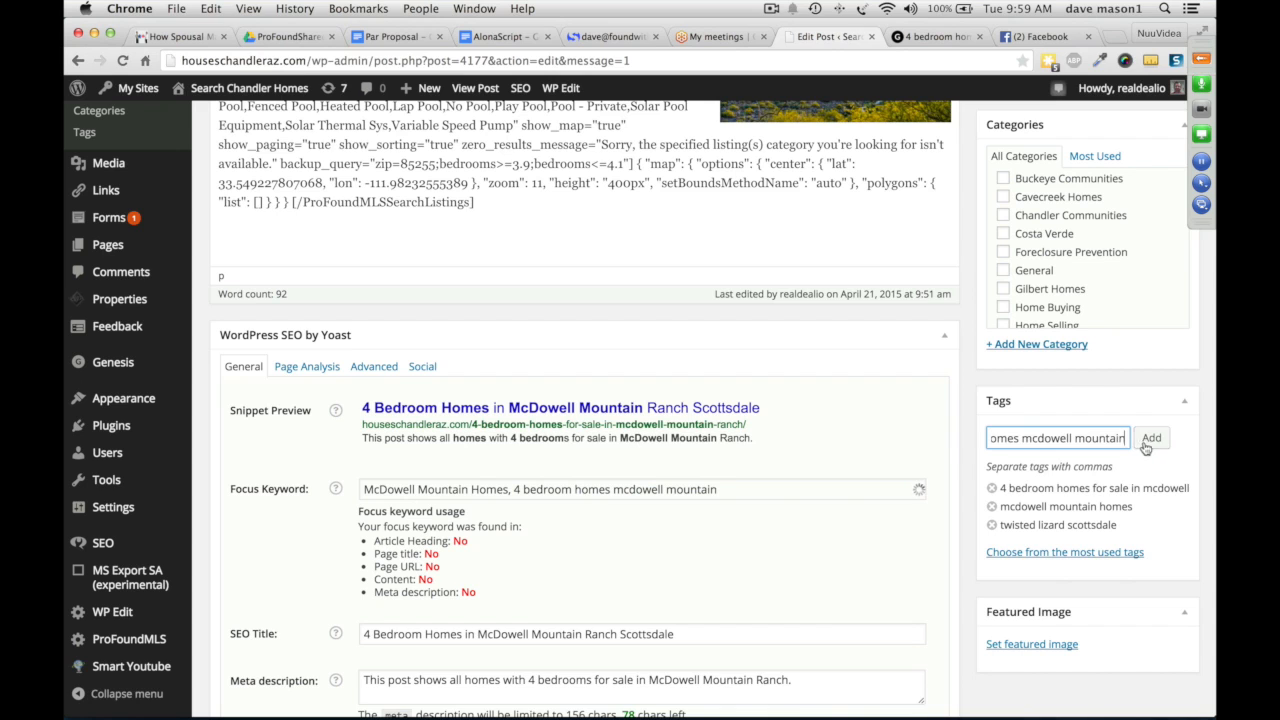
pyautogui.click(1151, 437)
# - Copy "McDowell Mountain Homes" from the focus keyword and add it as another tag on the post
pyautogui.moveTo(508, 489); pyautogui.dragTo(343, 492)
pyautogui.press('super+c')
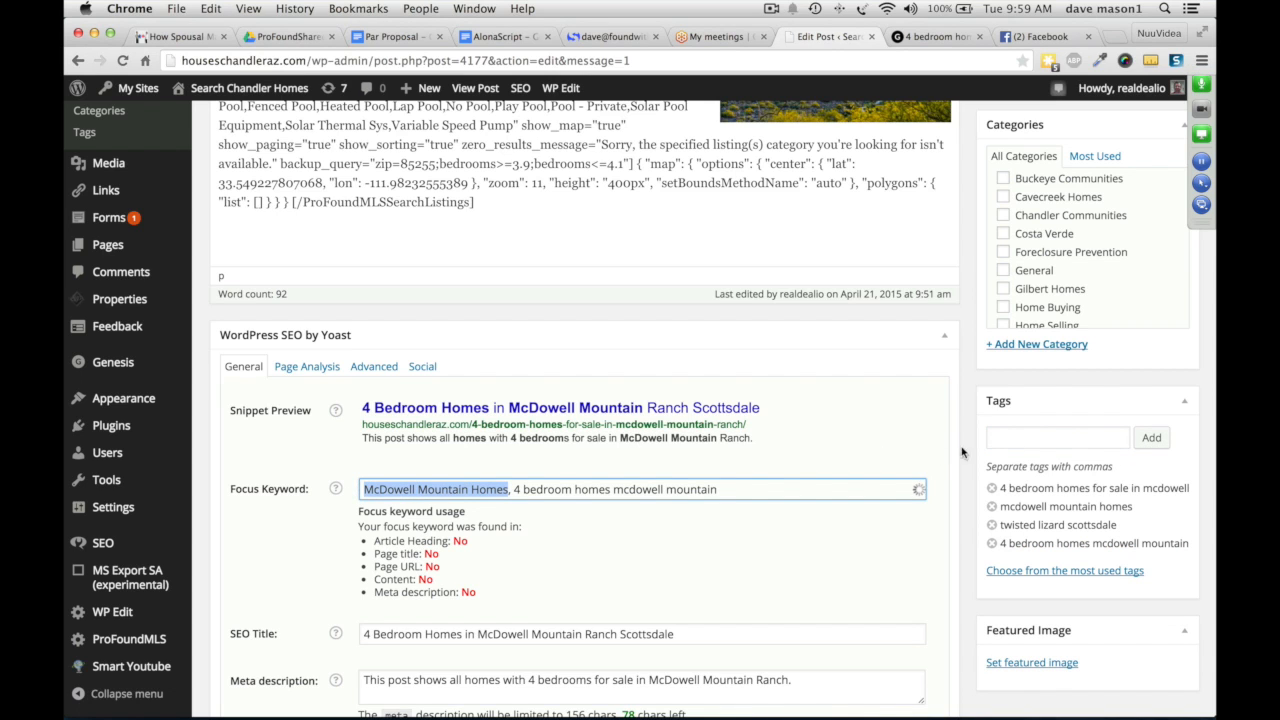
pyautogui.click(1024, 438)
pyautogui.press('super+v')
pyautogui.click(1151, 437)
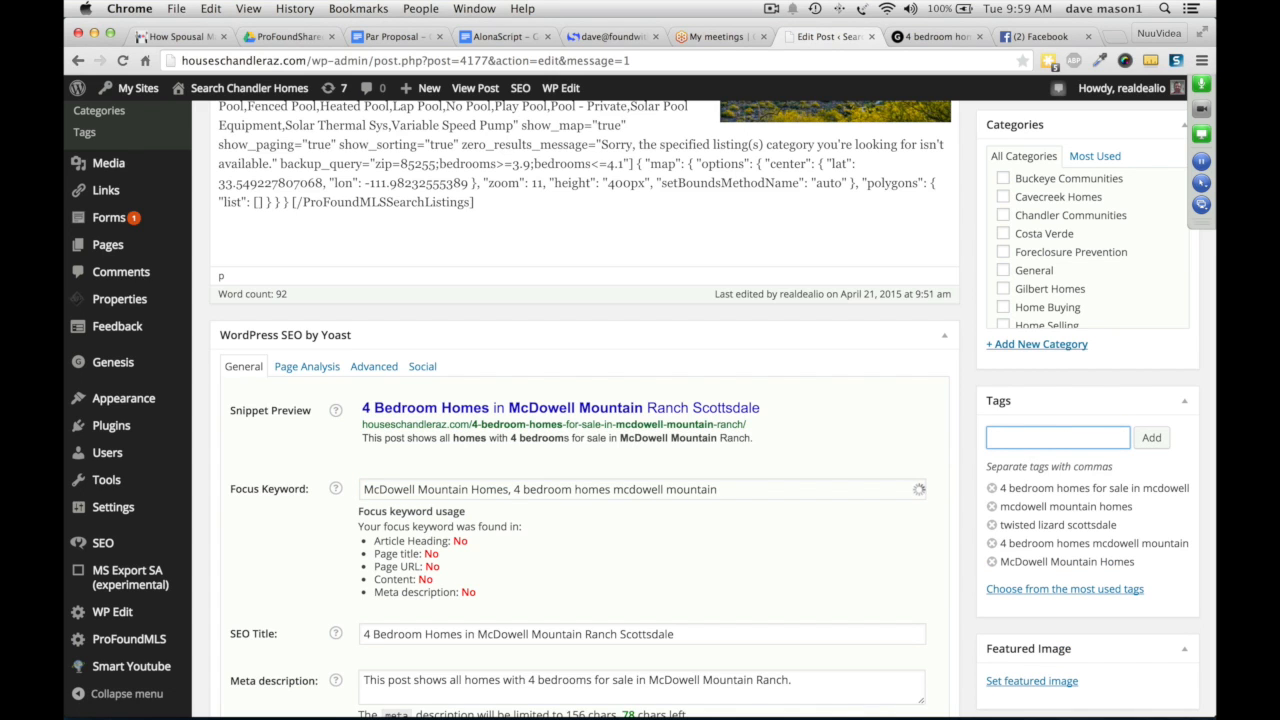
# - Update the published post to save its new SEO fields and tags
pyautogui.scroll(-3, 1105, 501)
pyautogui.scroll(7, 1105, 501)
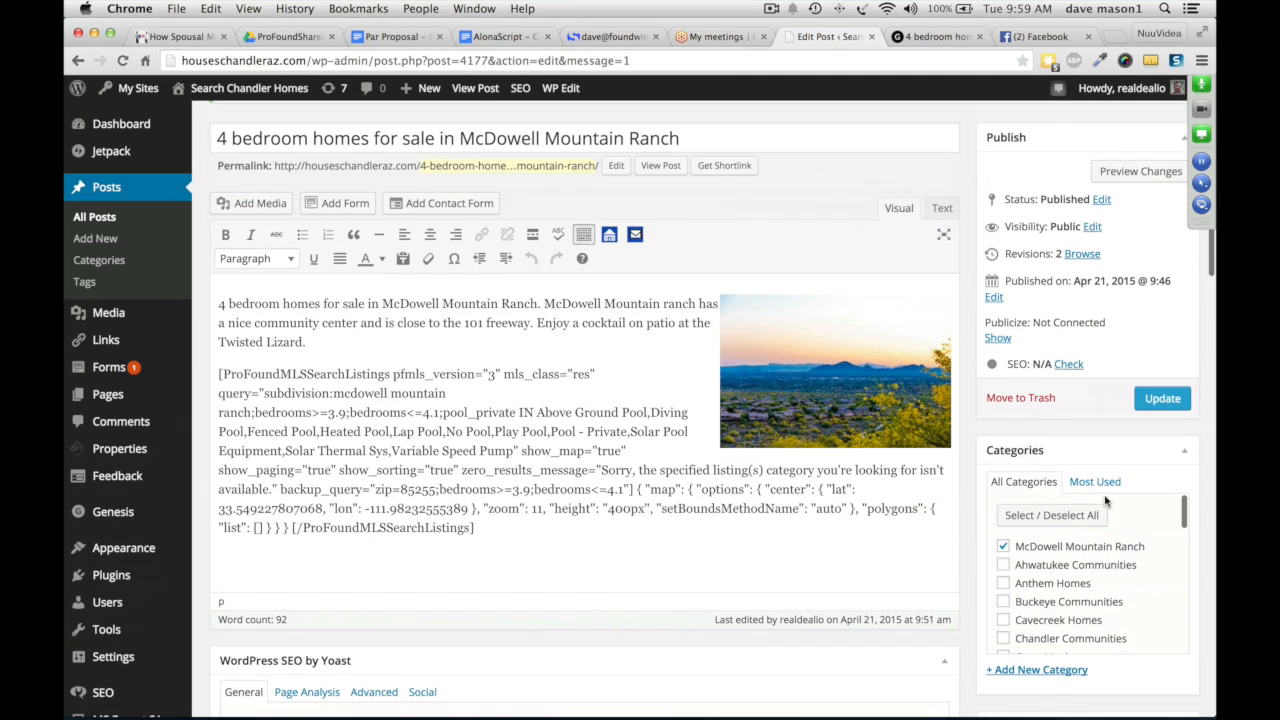
pyautogui.click(1168, 400)
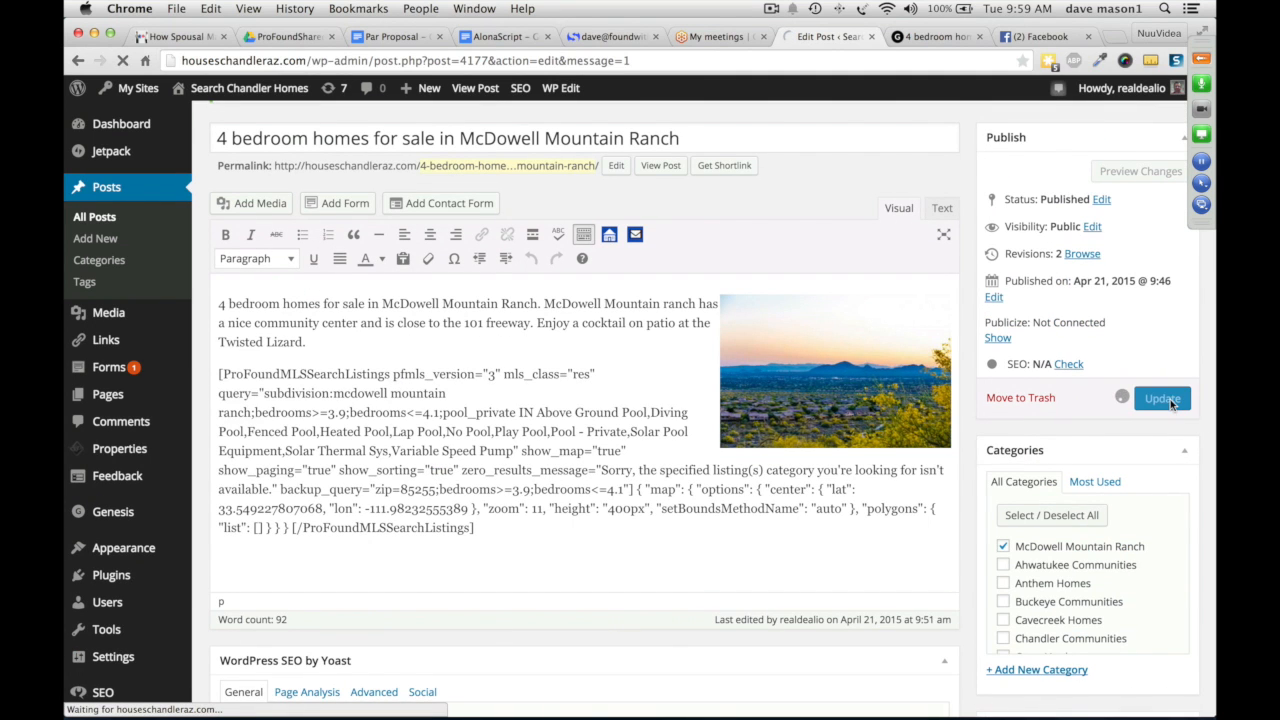
# - Read the attendees' chat questions in the GoToMeeting control panel, and collapse the panel again
pyautogui.click(1201, 58)
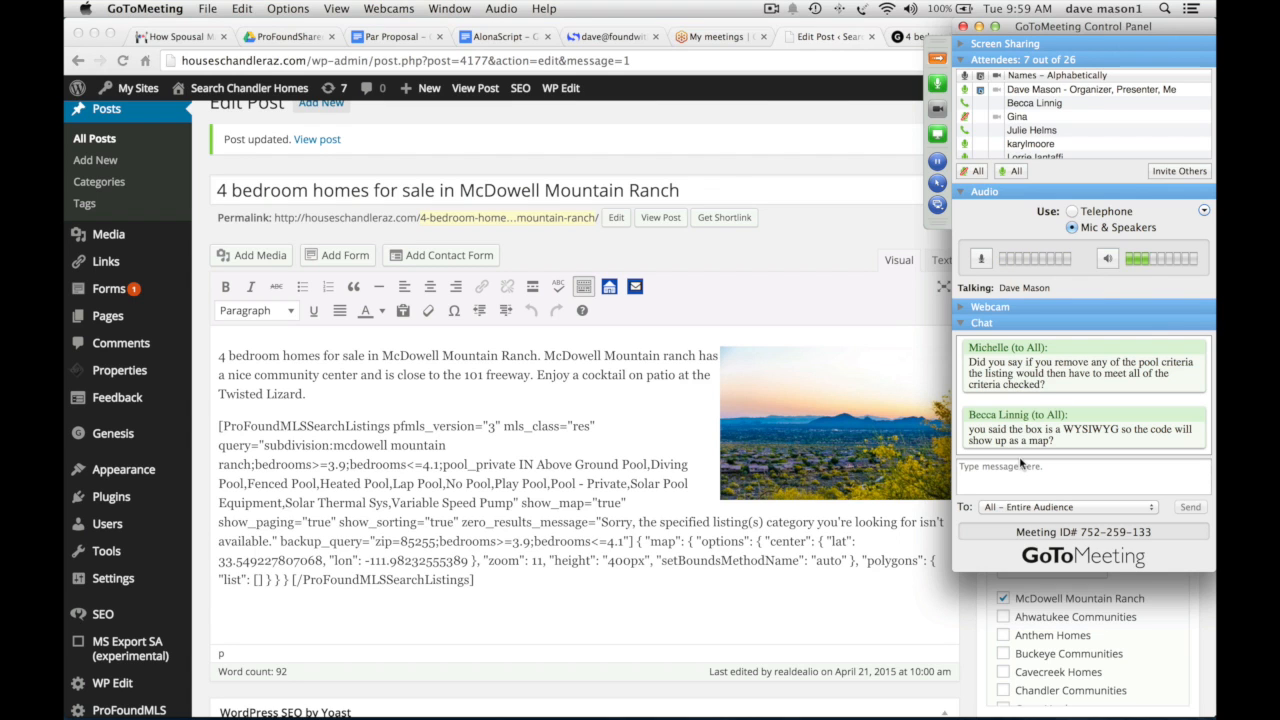
pyautogui.press('XF86AudioRaiseVolume')
pyautogui.click(937, 58)
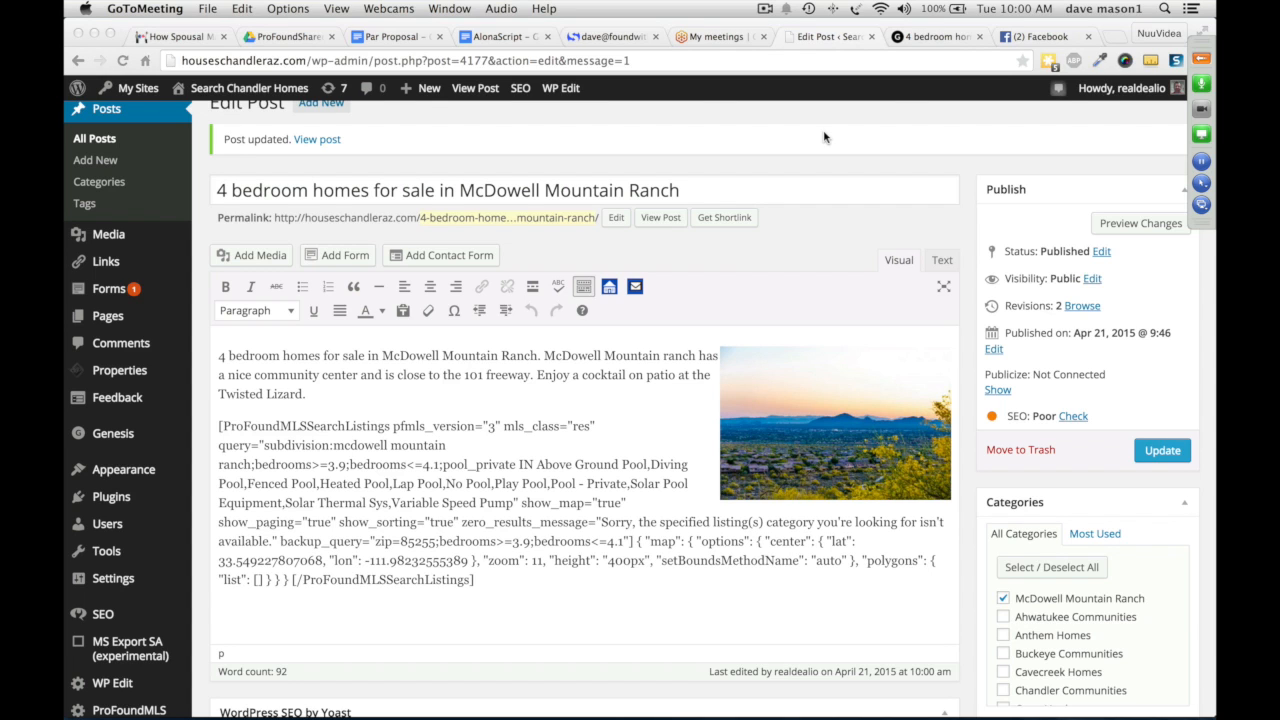
# - Read the attendees' chat questions about the shortcode and listing pages, and view the published post with its listings map
pyautogui.click(1196, 59)
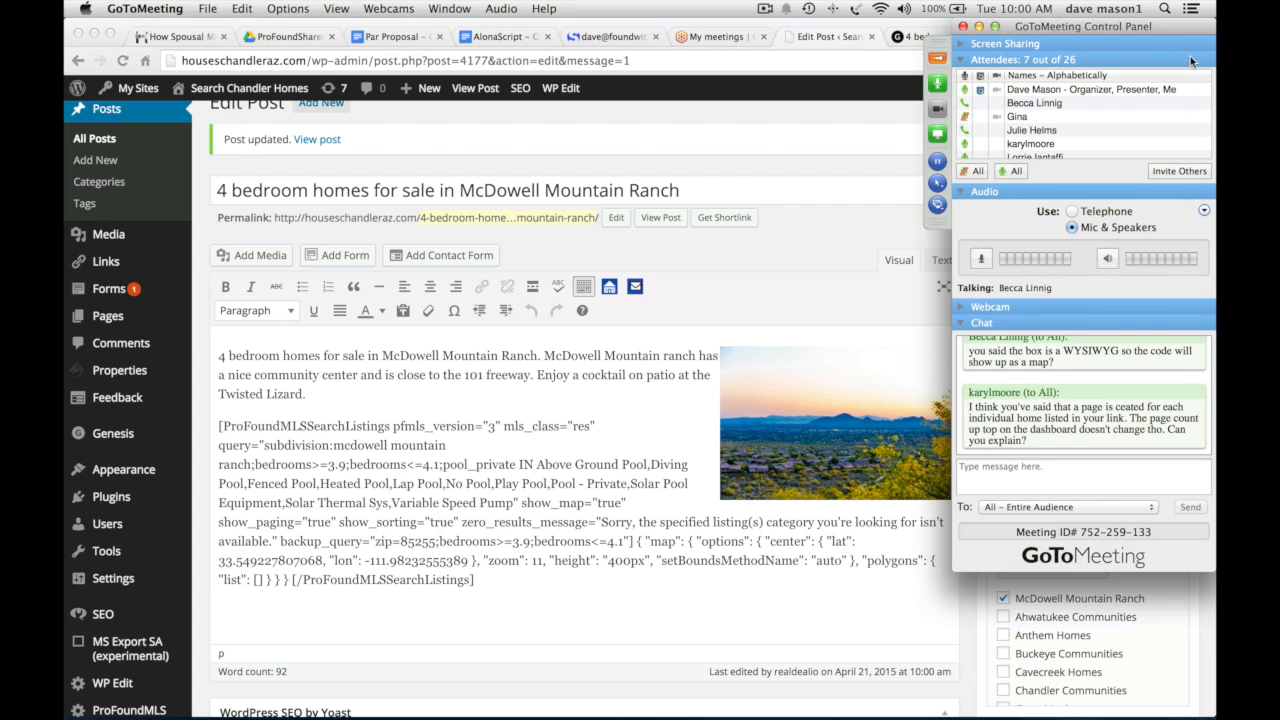
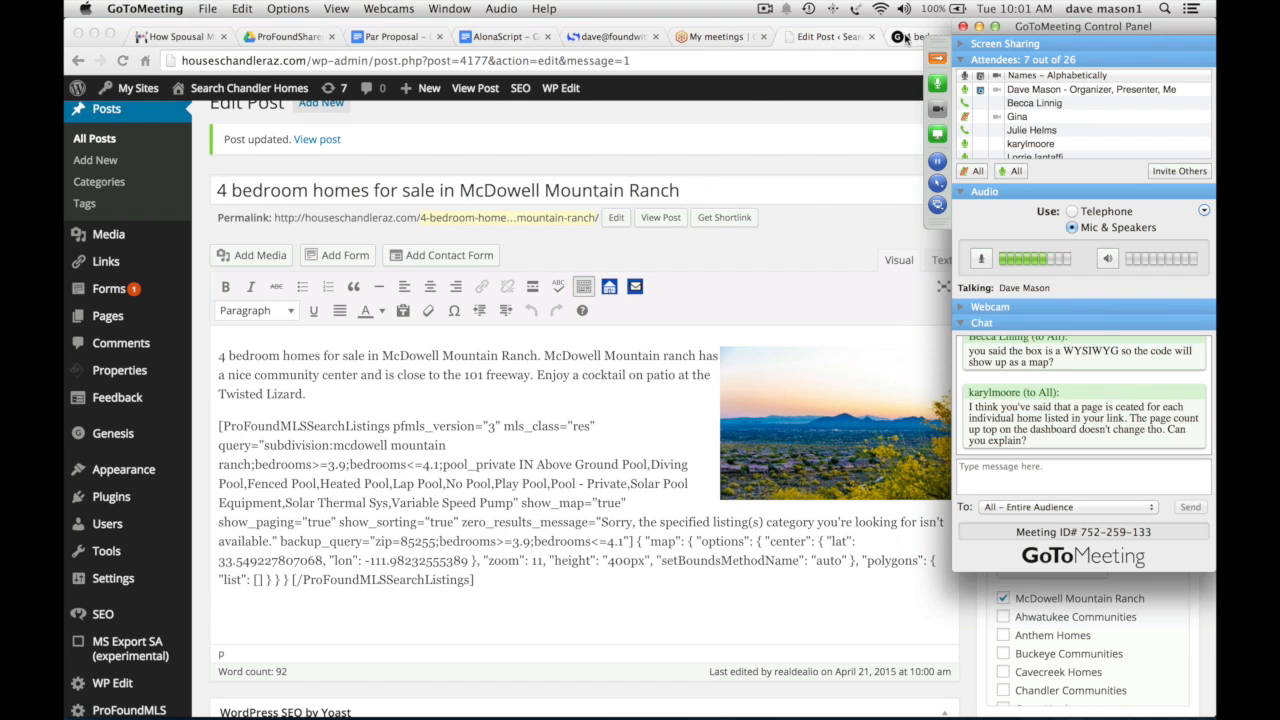
pyautogui.click(938, 40)
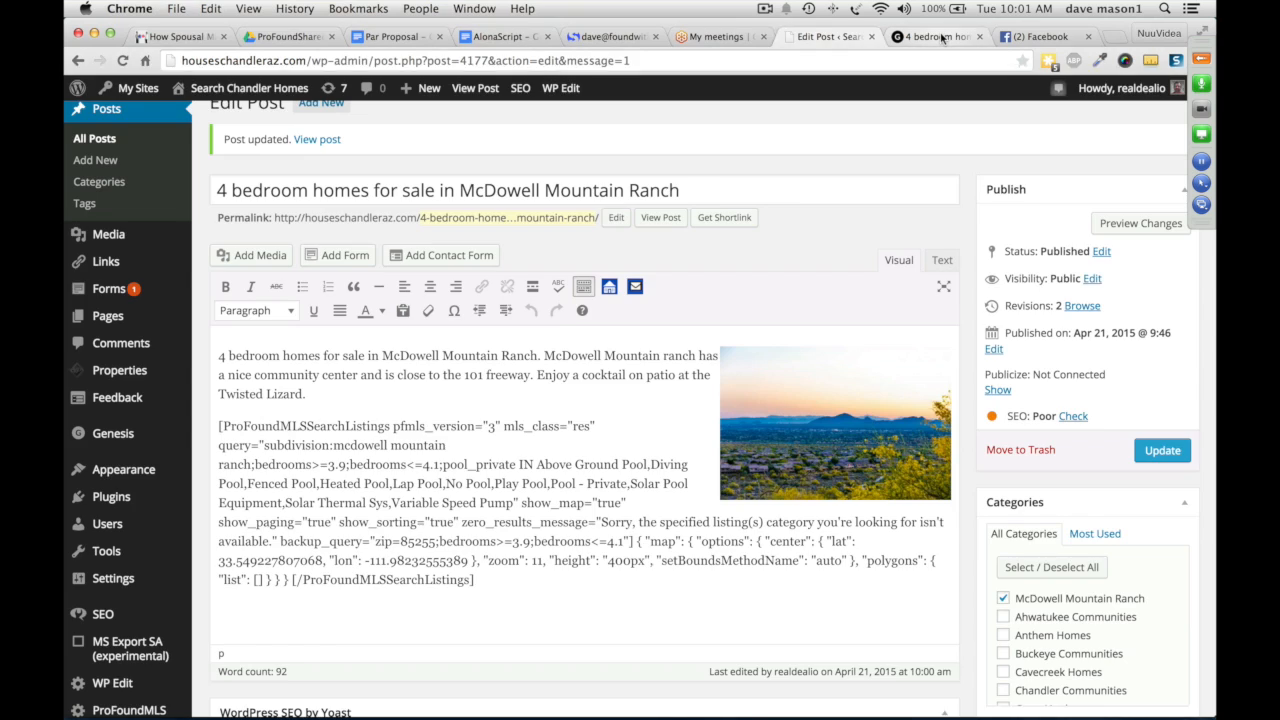
pyautogui.scroll(-3, 228, 347)
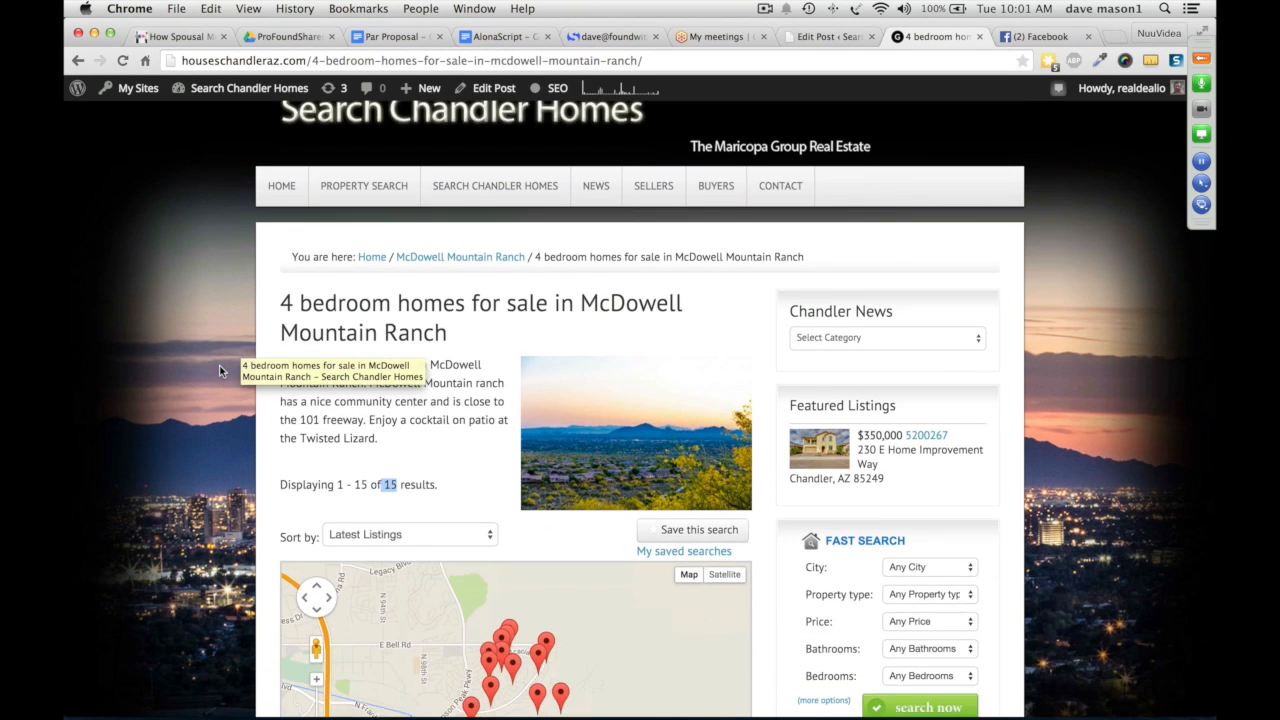
pyautogui.scroll(-2, 407, 287)
pyautogui.scroll(-2, 431, 336)
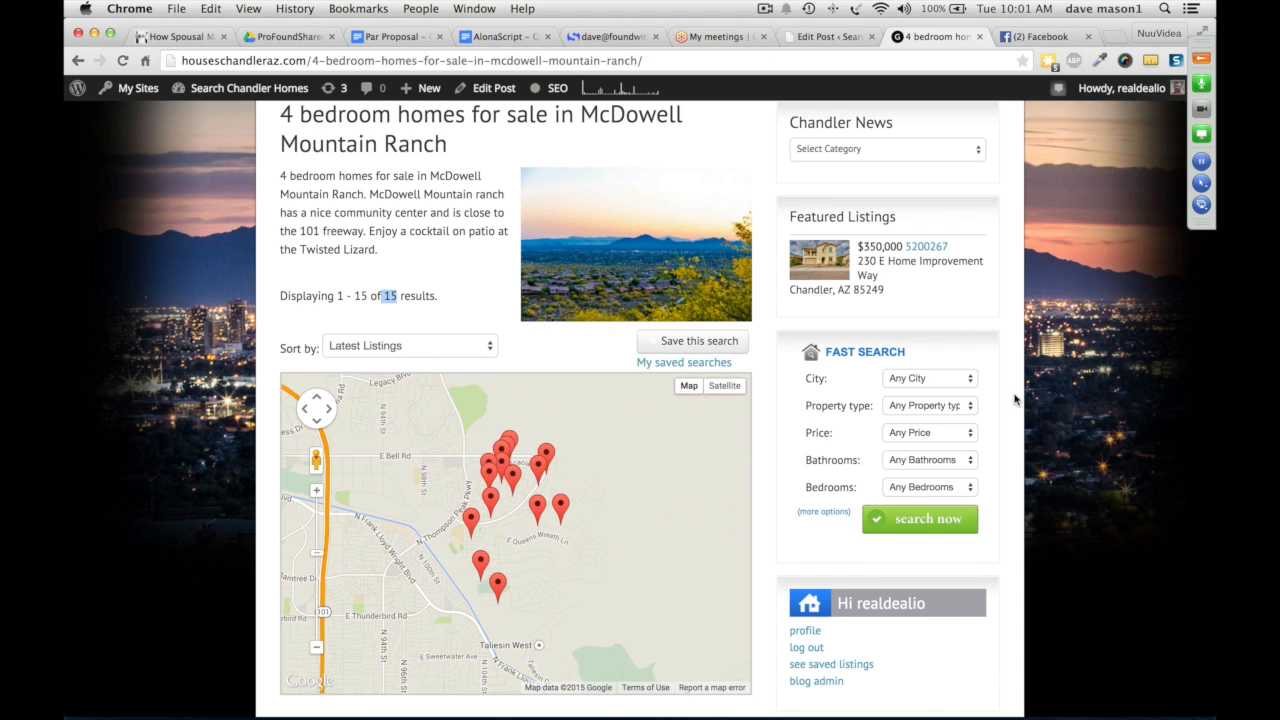
# - Look through the post's editing page, from the SEO section through the layout settings to the sharing options
pyautogui.click(830, 37)
pyautogui.scroll(-15, 527, 589)
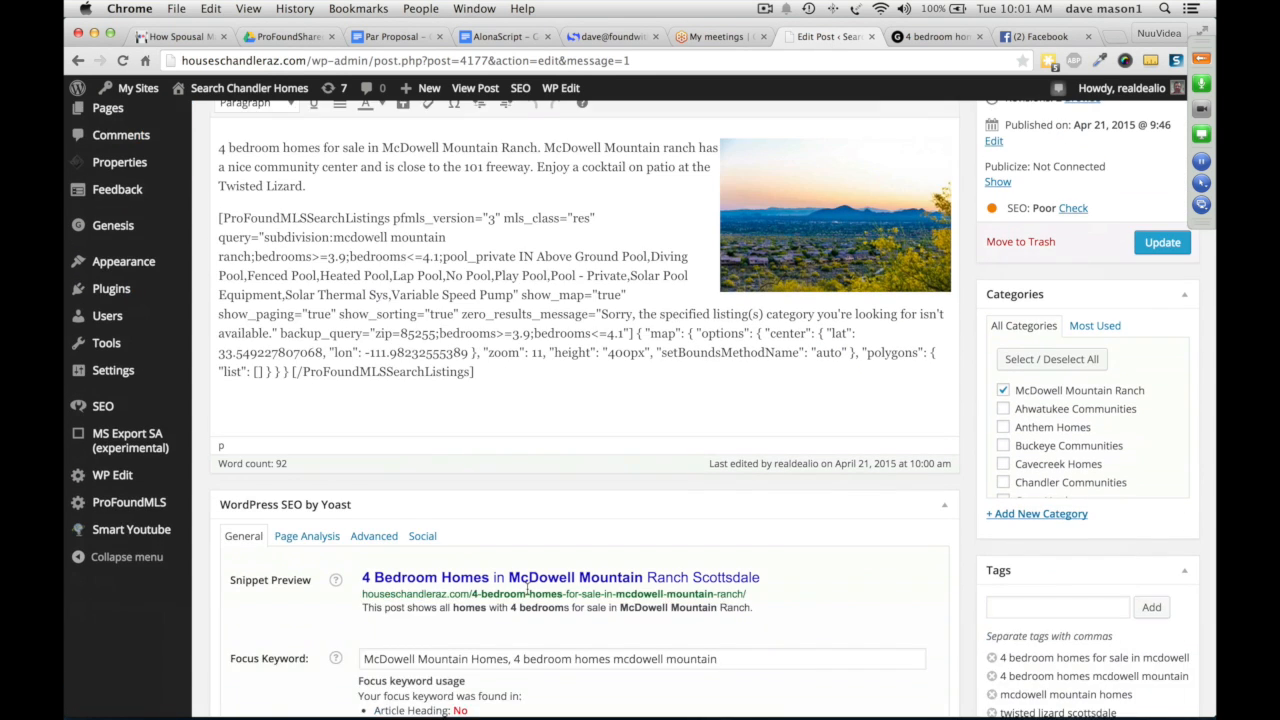
pyautogui.scroll(-15, 527, 595)
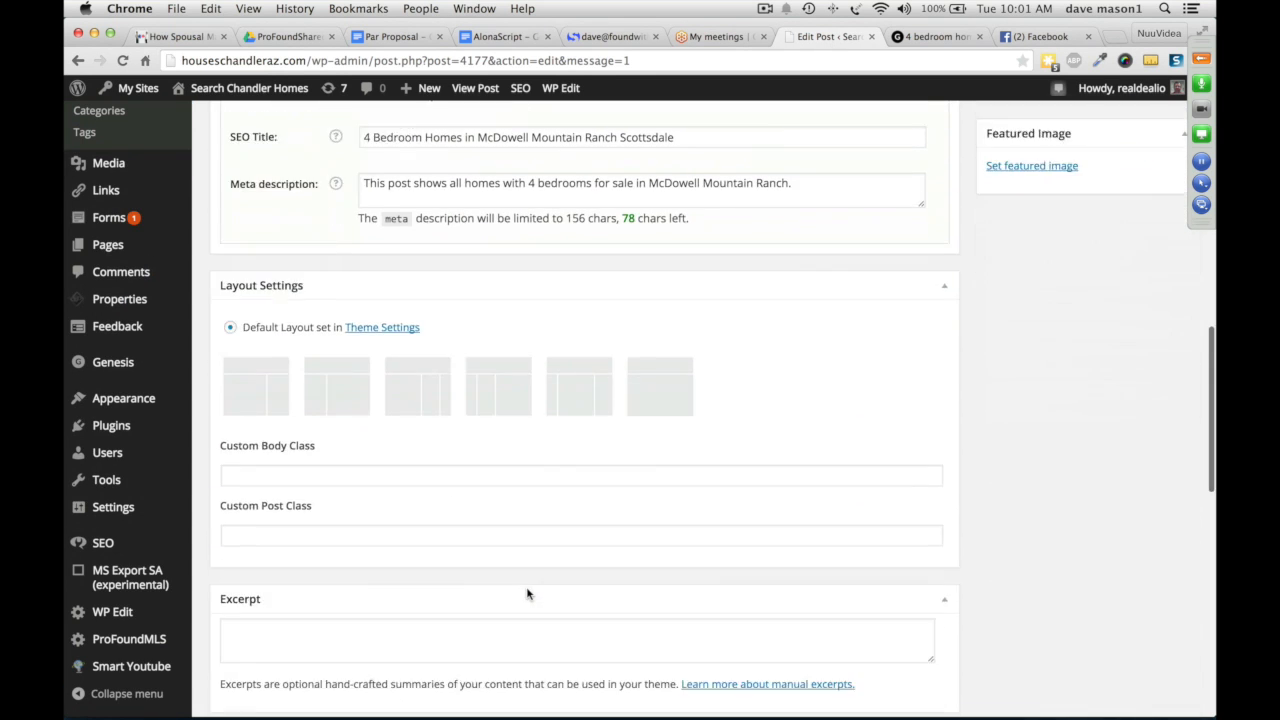
pyautogui.scroll(-5, 527, 594)
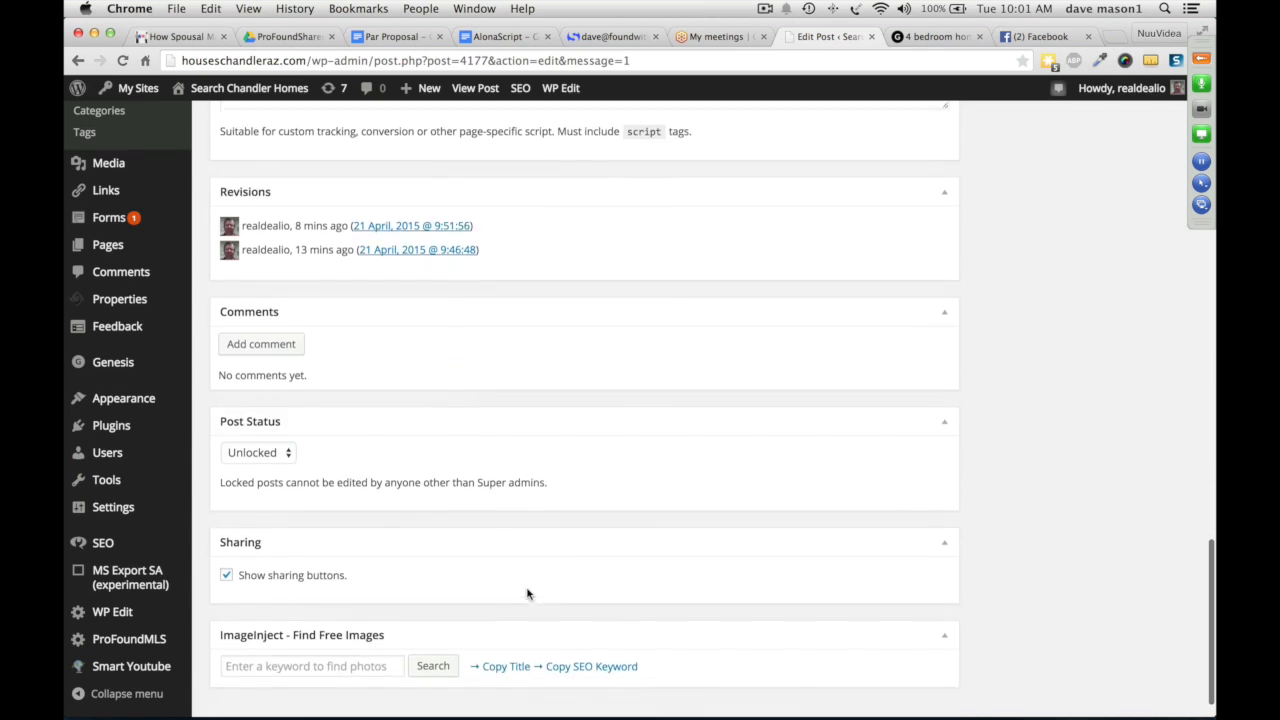
pyautogui.scroll(20, 527, 590)
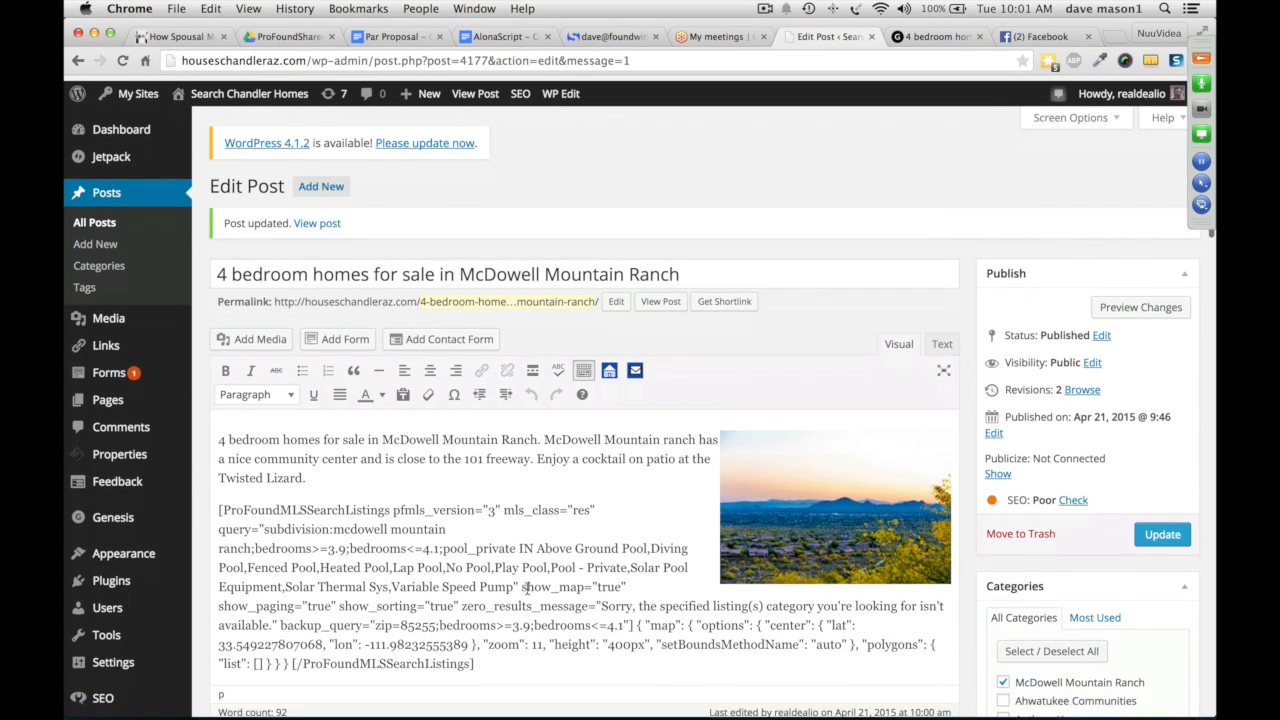
# - Select the whole ProFoundMLSSearchListings shortcode in the post and open it in the Shortcode creator at its backup criteria
pyautogui.scroll(-5, 494, 482)
pyautogui.moveTo(494, 482); pyautogui.dragTo(219, 322)
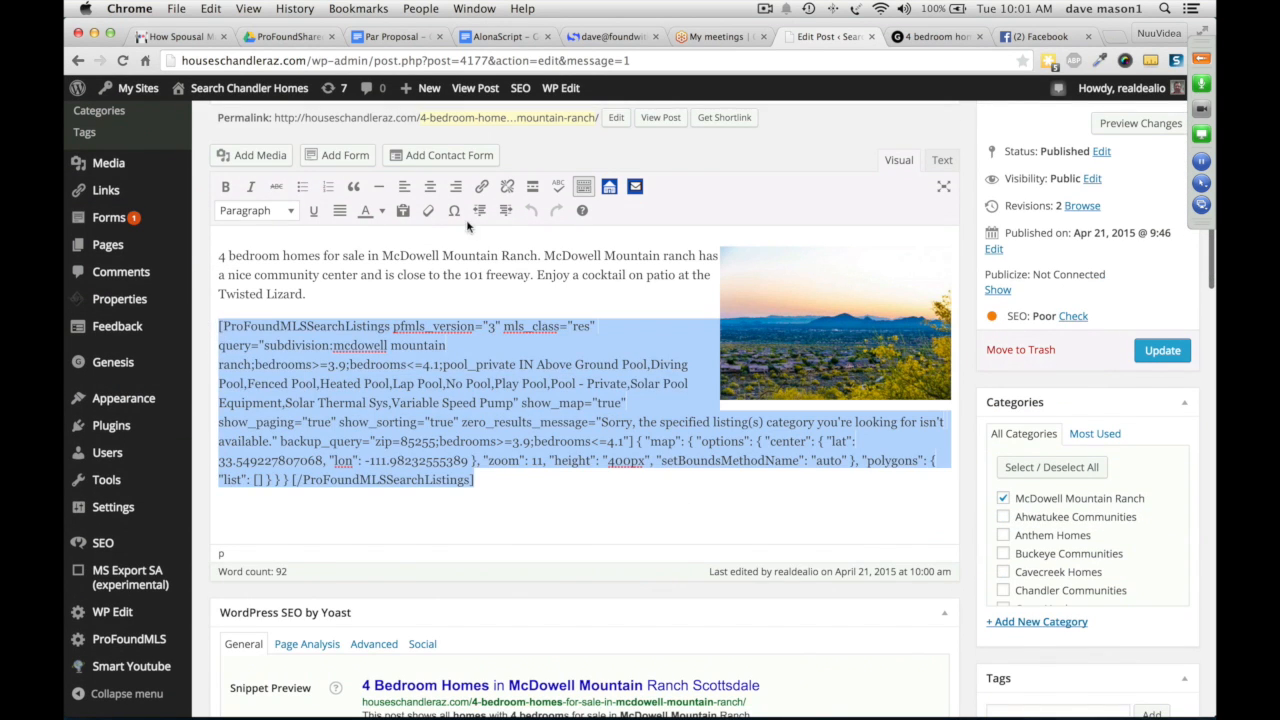
pyautogui.click(610, 187)
pyautogui.press('XF86AudioRaiseVolume')
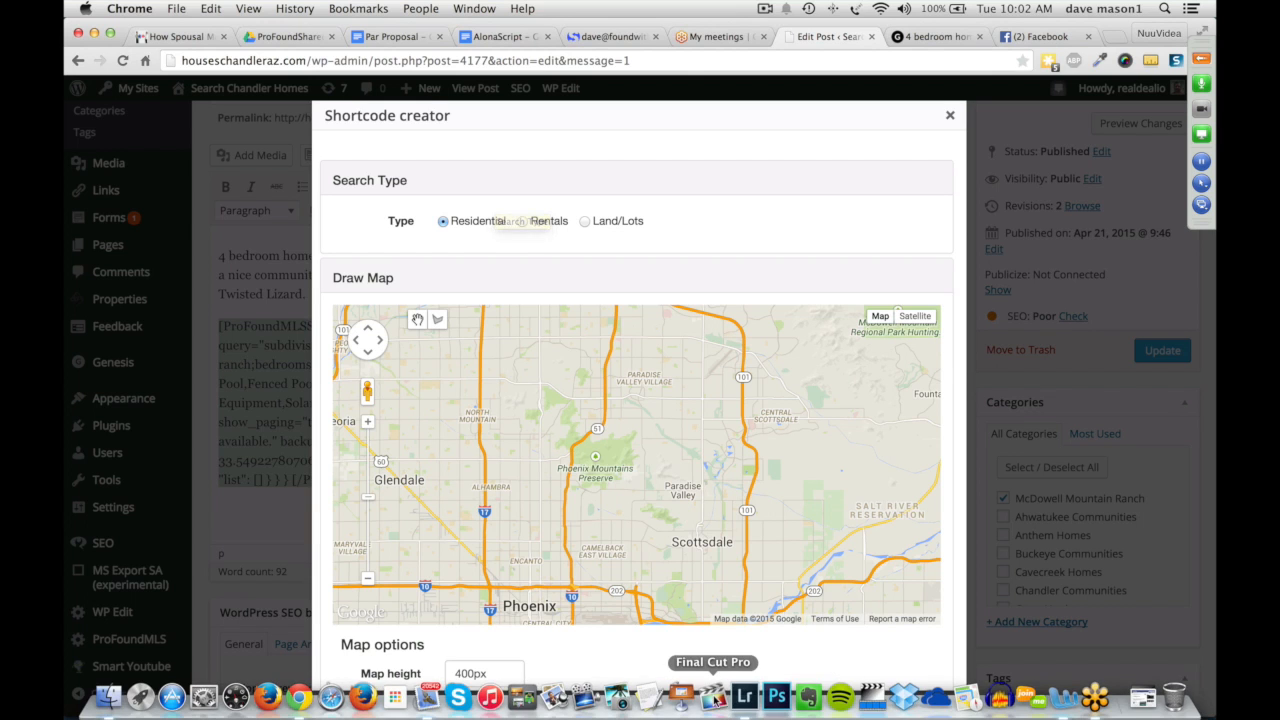
pyautogui.scroll(-4, 832, 652)
pyautogui.scroll(-15, 832, 652)
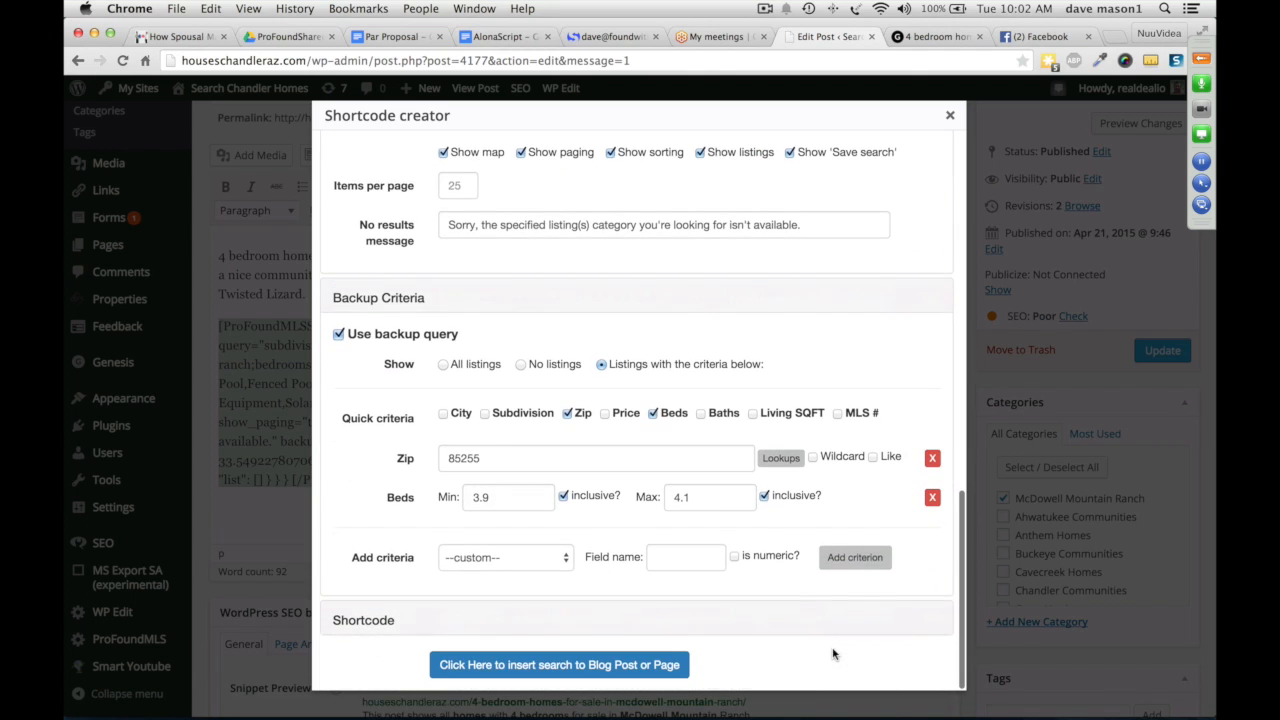
pyautogui.scroll(-2, 743, 557)
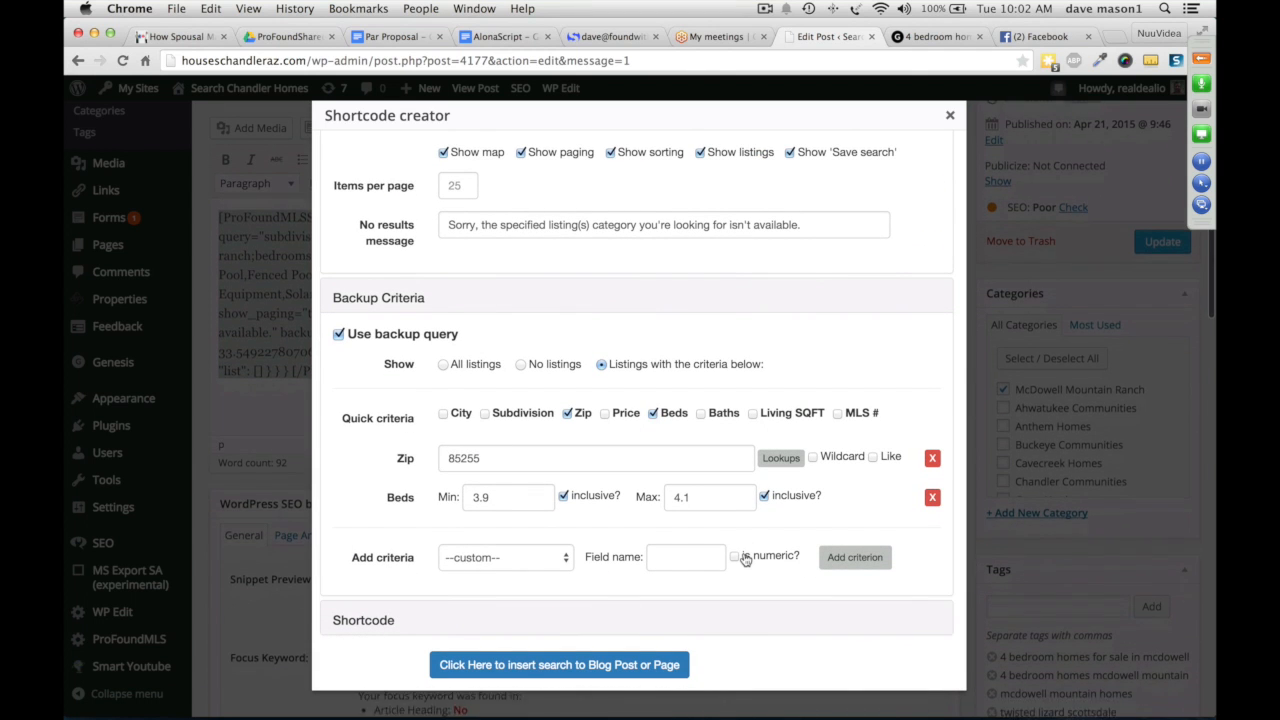
# - Replace the backup query's Zip criterion with a wildcard Subdivision of "mcdowell mountain ranch", and close the creator without inserting it
pyautogui.click(485, 414)
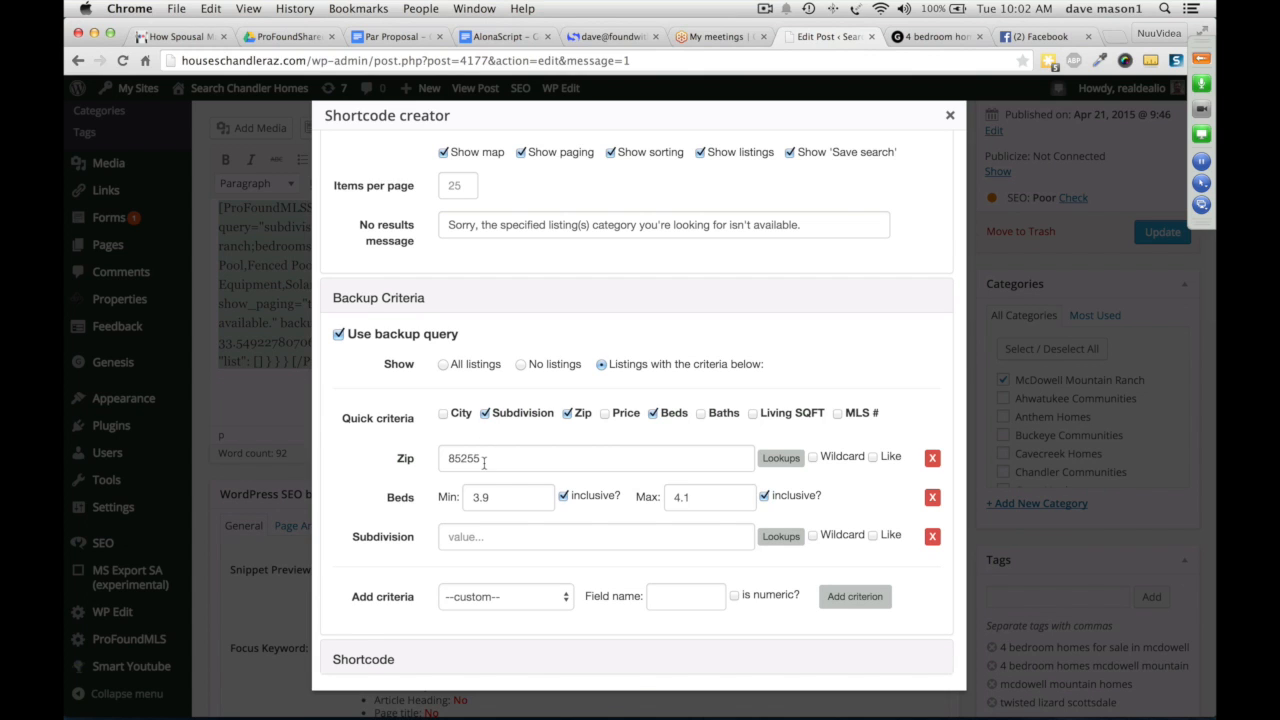
pyautogui.click(567, 413)
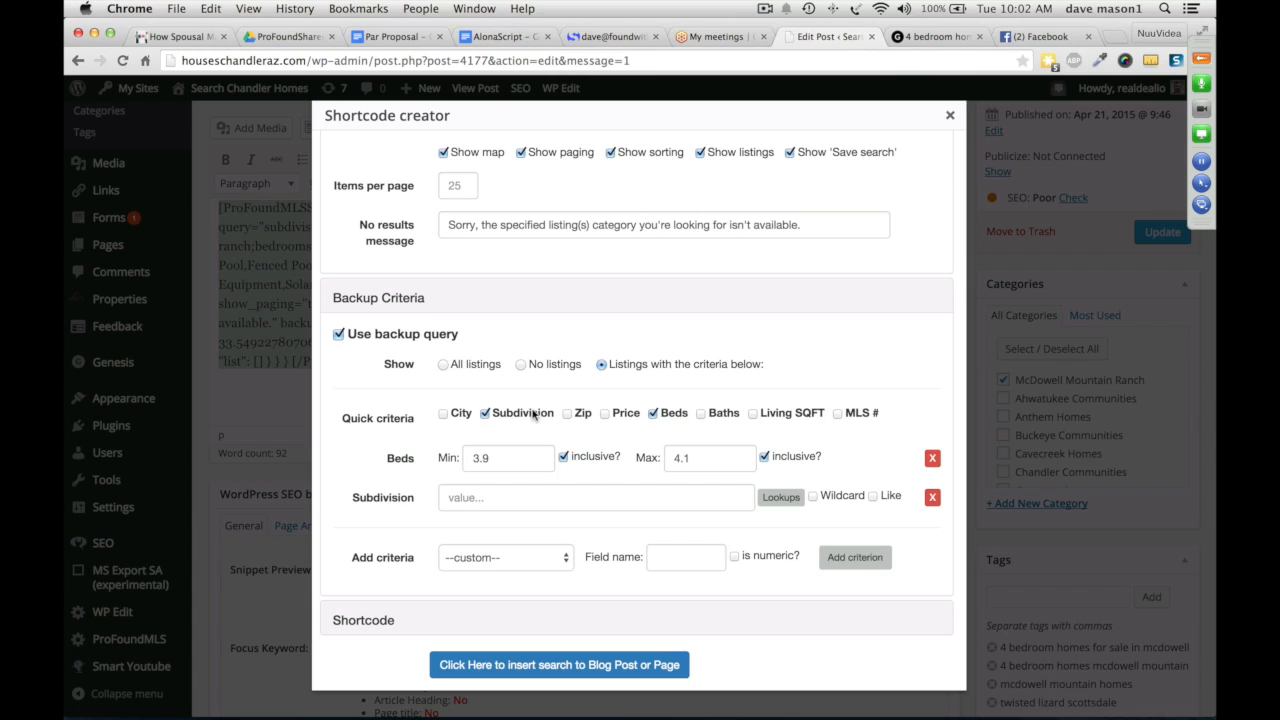
pyautogui.write('mcdowell ')
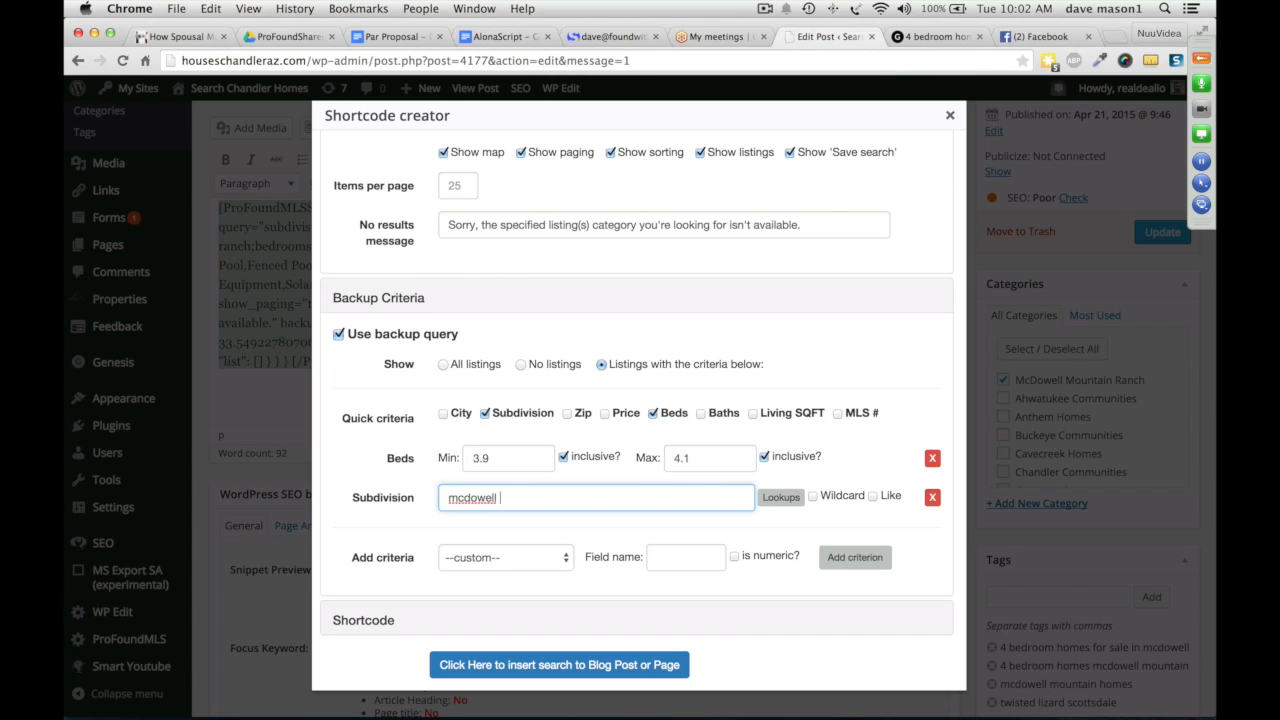
pyautogui.write('mountain ranch')
pyautogui.click(813, 496)
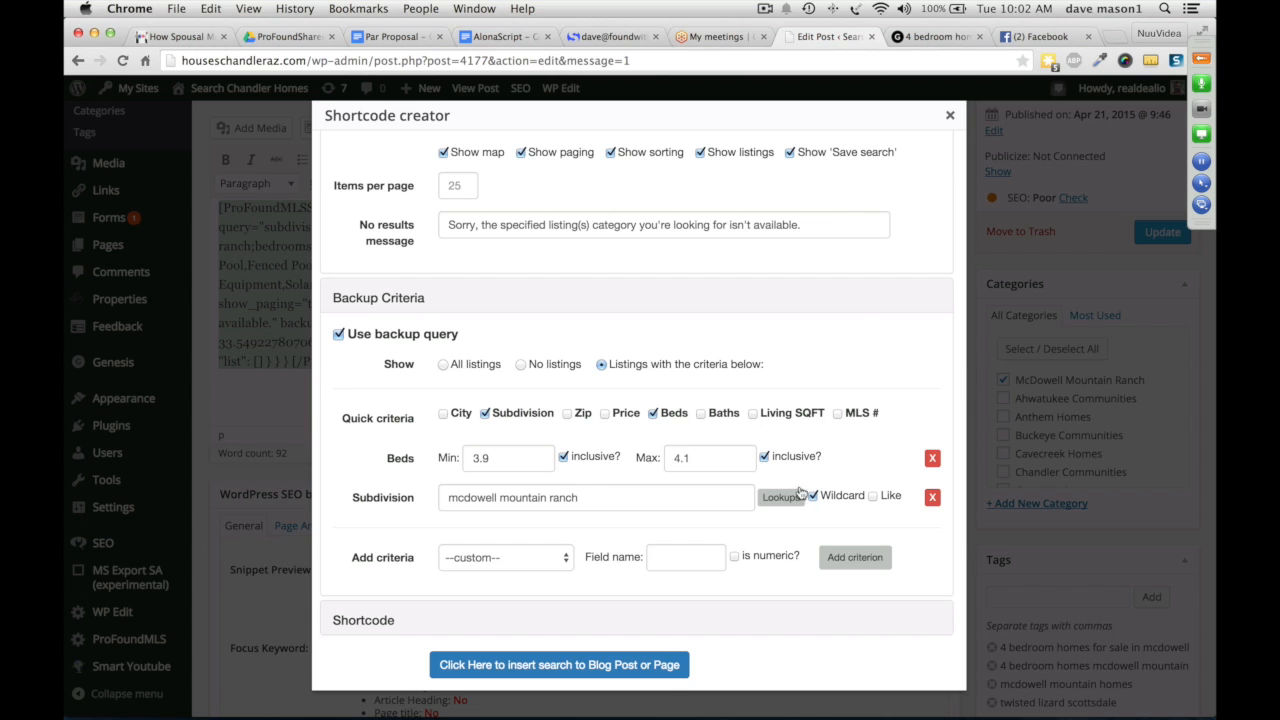
pyautogui.click(952, 117)
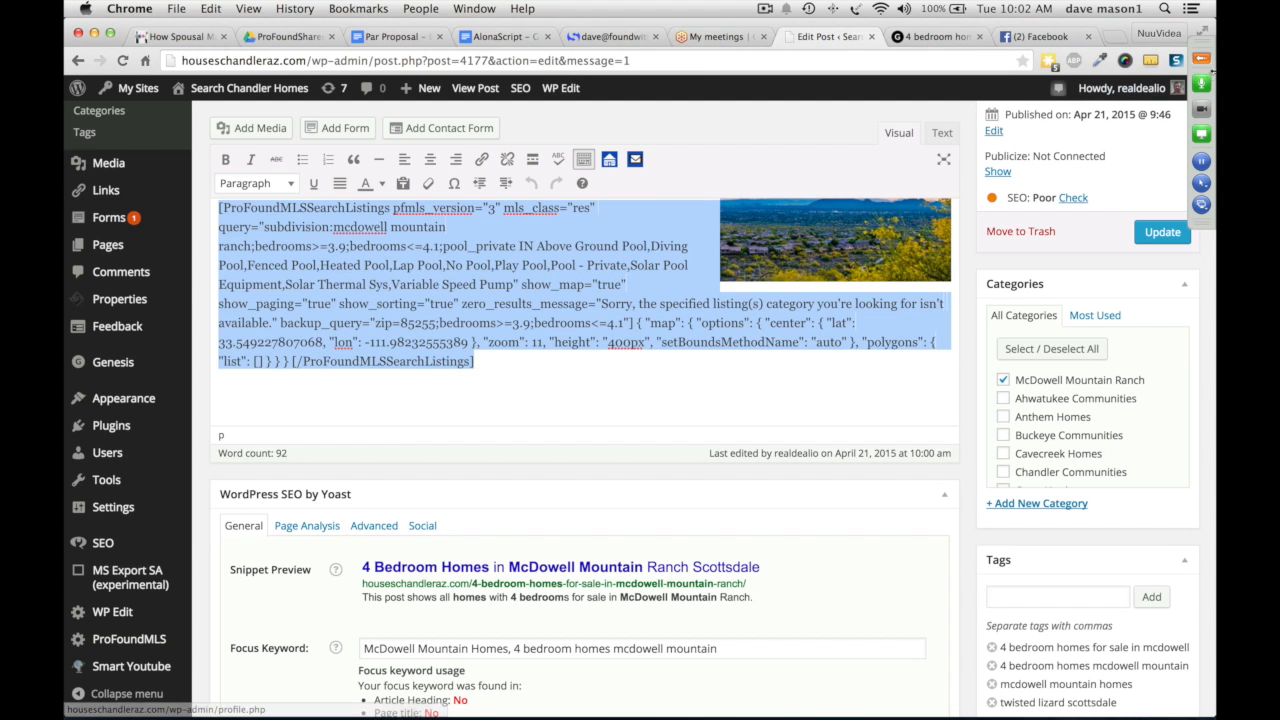
# - View the published post's page layout with its sidebar and Fast Search form
pyautogui.click(953, 42)
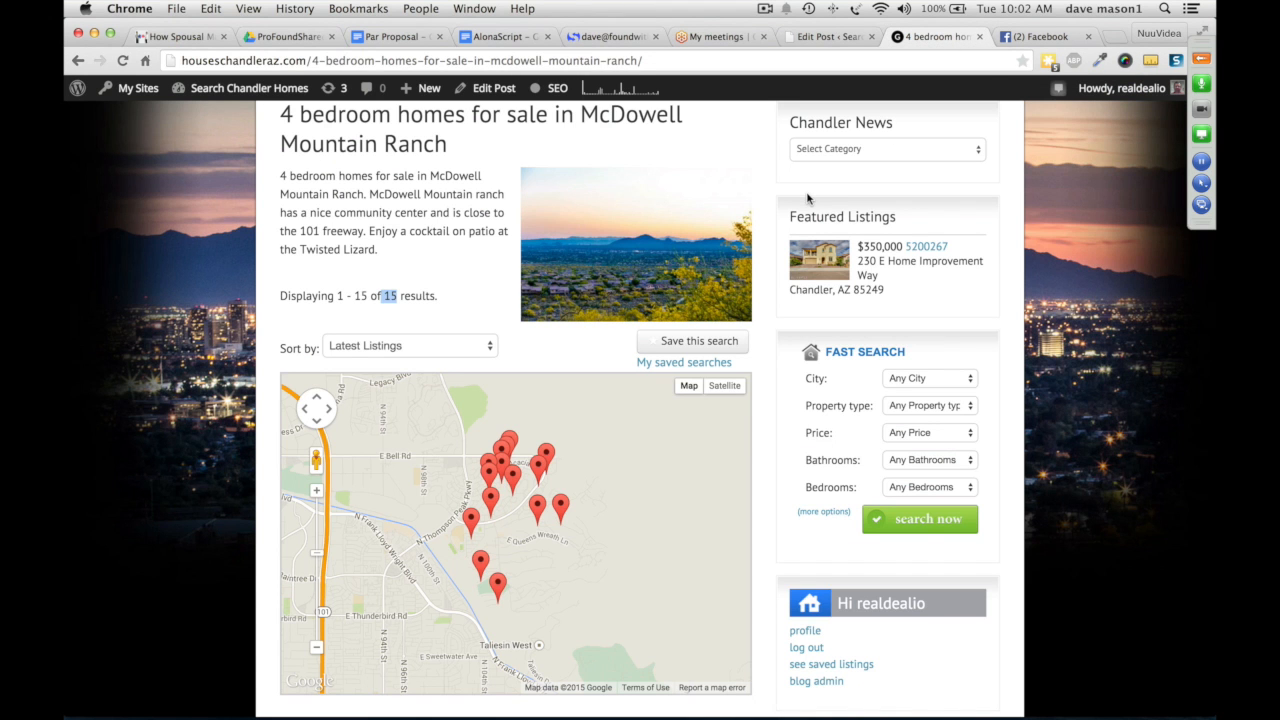
pyautogui.scroll(3, 884, 238)
pyautogui.scroll(-1, 884, 238)
pyautogui.scroll(-1, 884, 238)
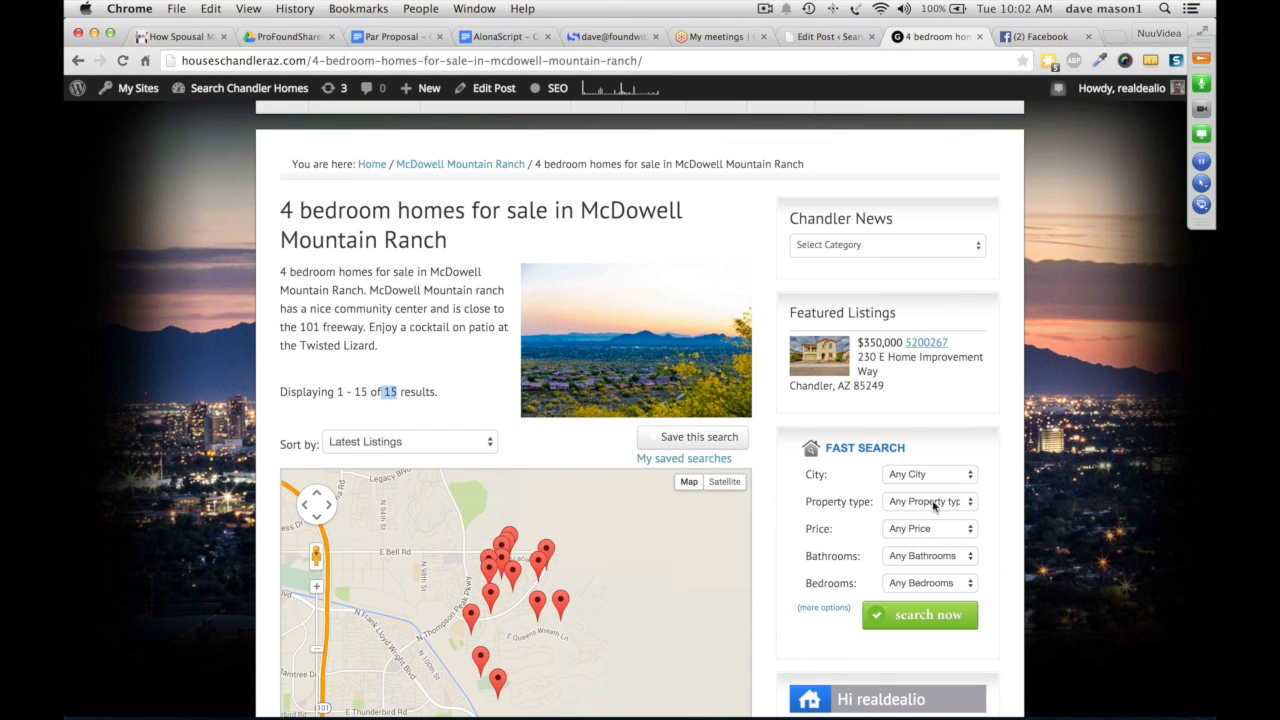
# - Set the post's layout to full-width content without sidebars and update the post
pyautogui.click(830, 37)
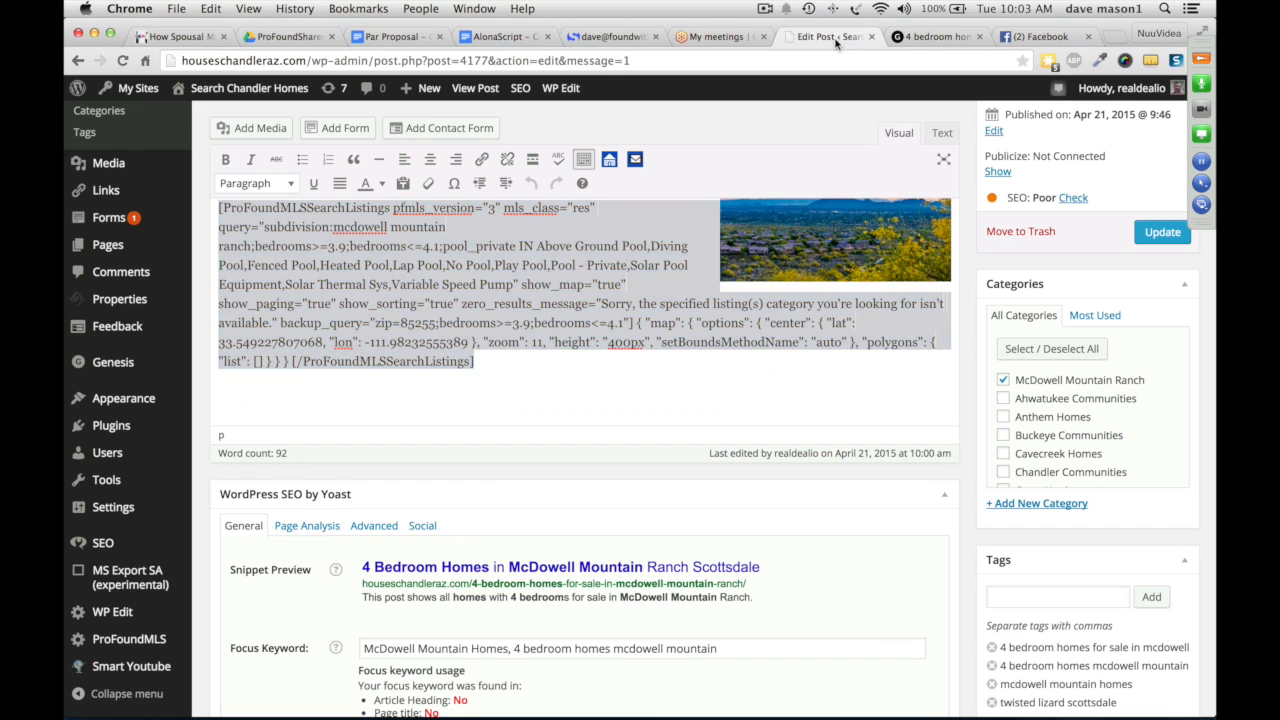
pyautogui.scroll(-10, 520, 414)
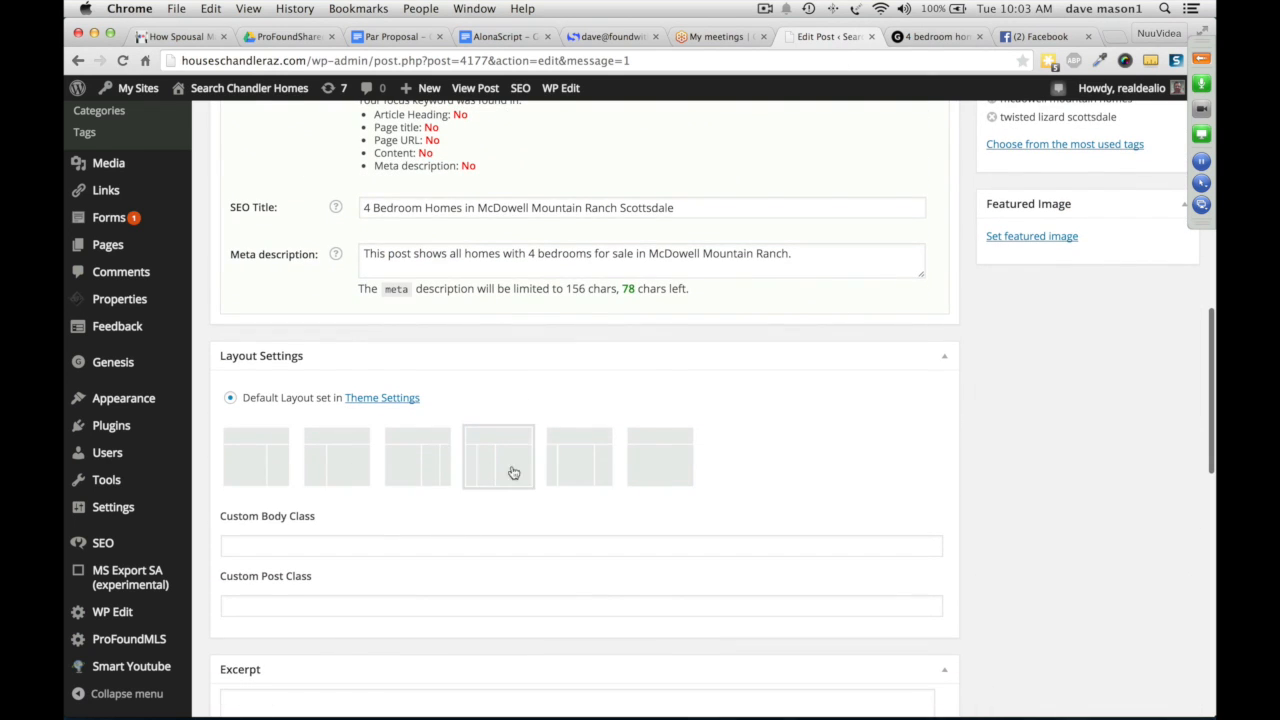
pyautogui.click(669, 467)
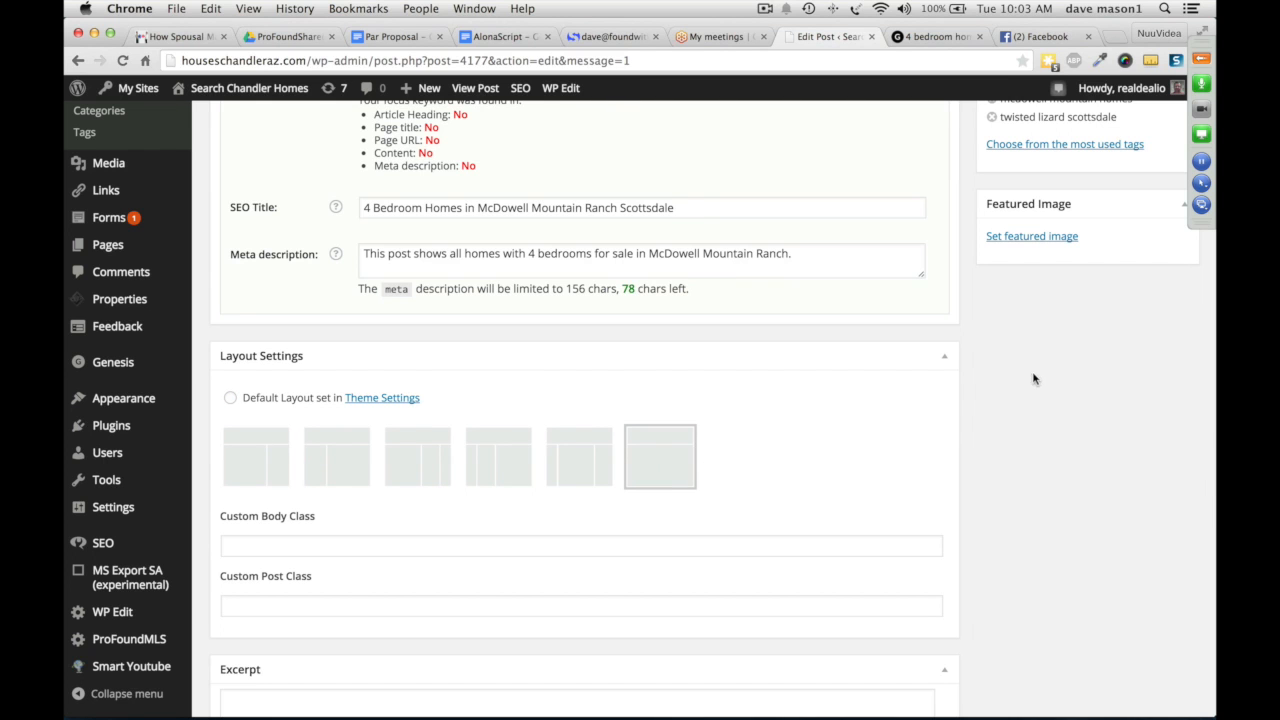
pyautogui.scroll(10, 1040, 374)
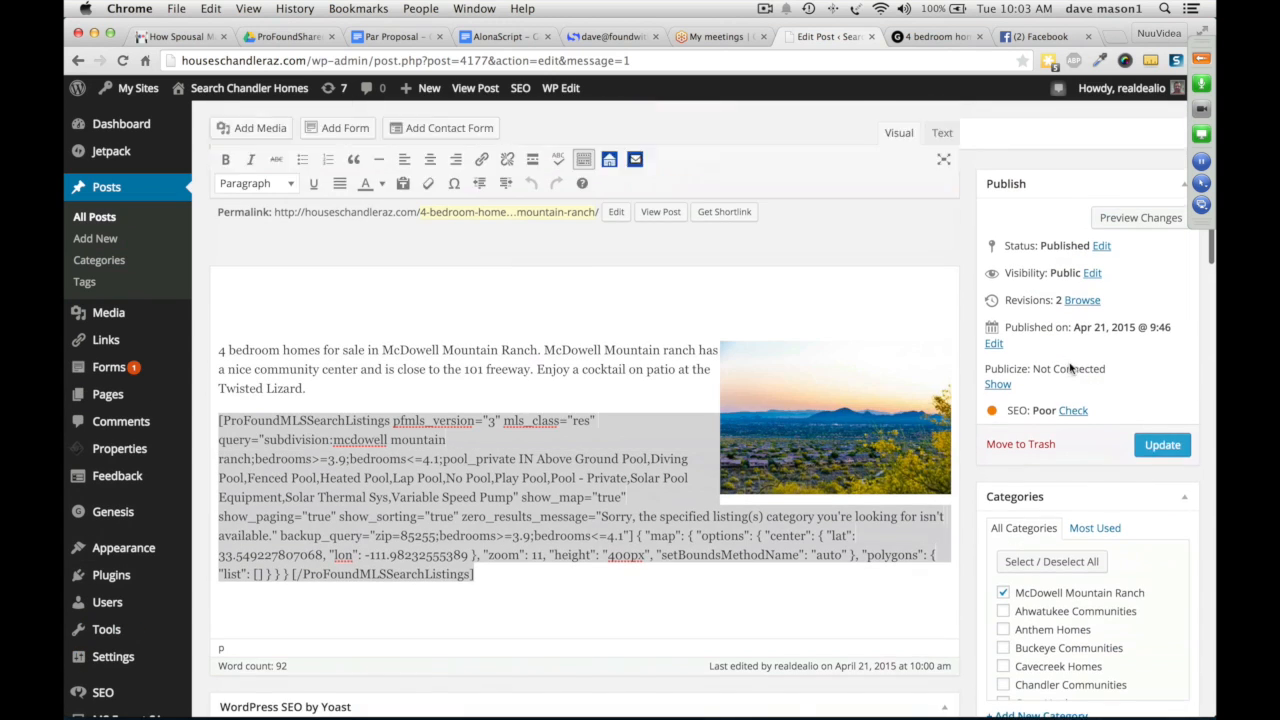
pyautogui.scroll(3, 1070, 369)
pyautogui.click(1162, 446)
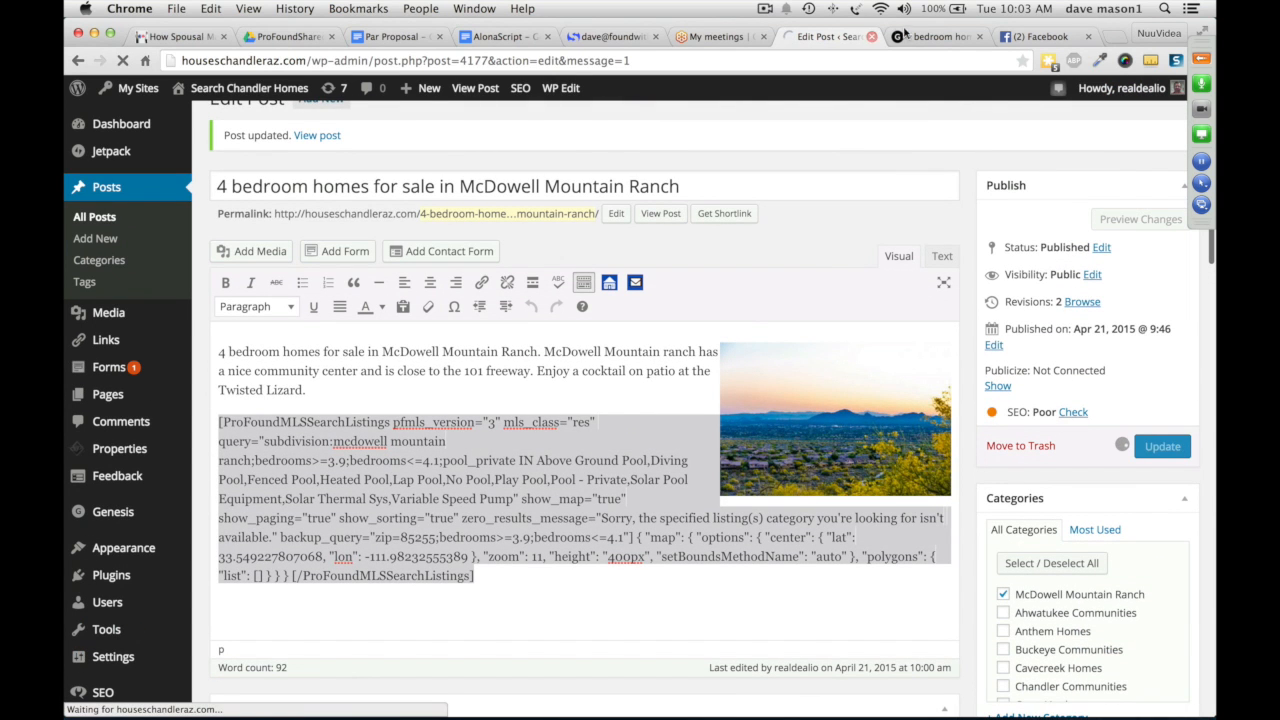
# - Reload the published post and check its heading, photo and listings map in the full-width layout
pyautogui.click(940, 38)
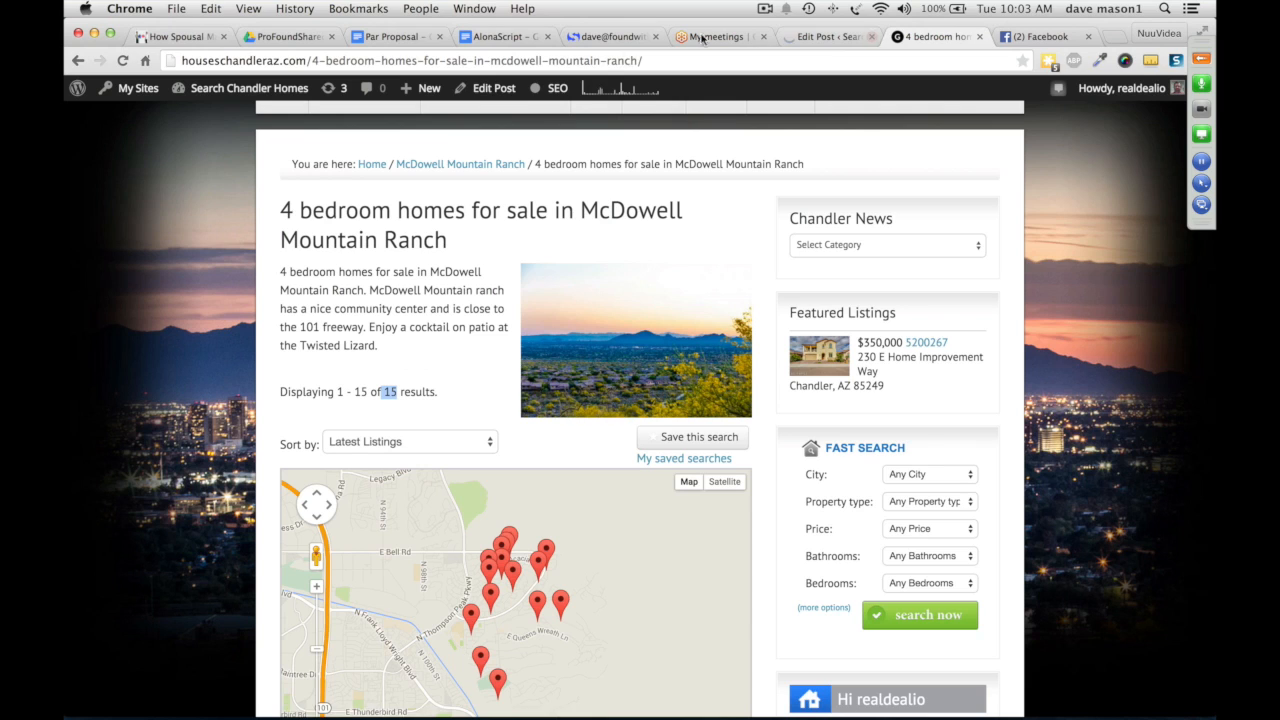
pyautogui.click(125, 62)
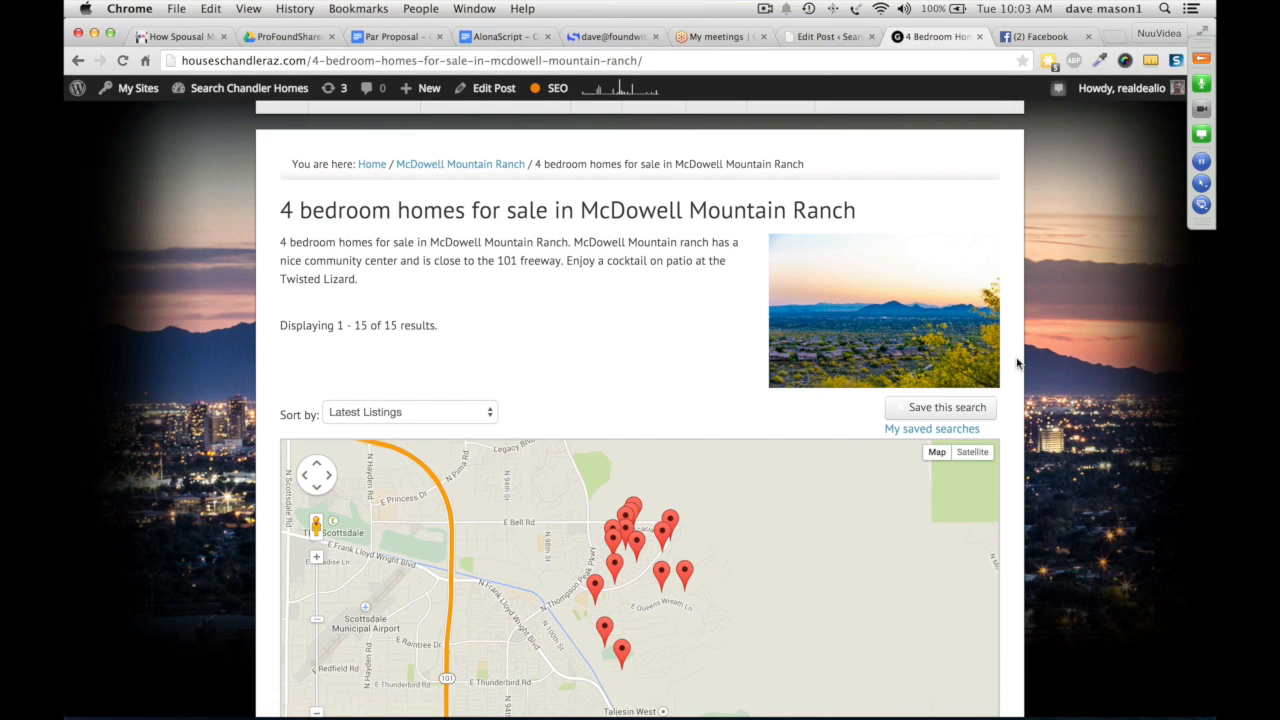
pyautogui.scroll(-3, 1017, 363)
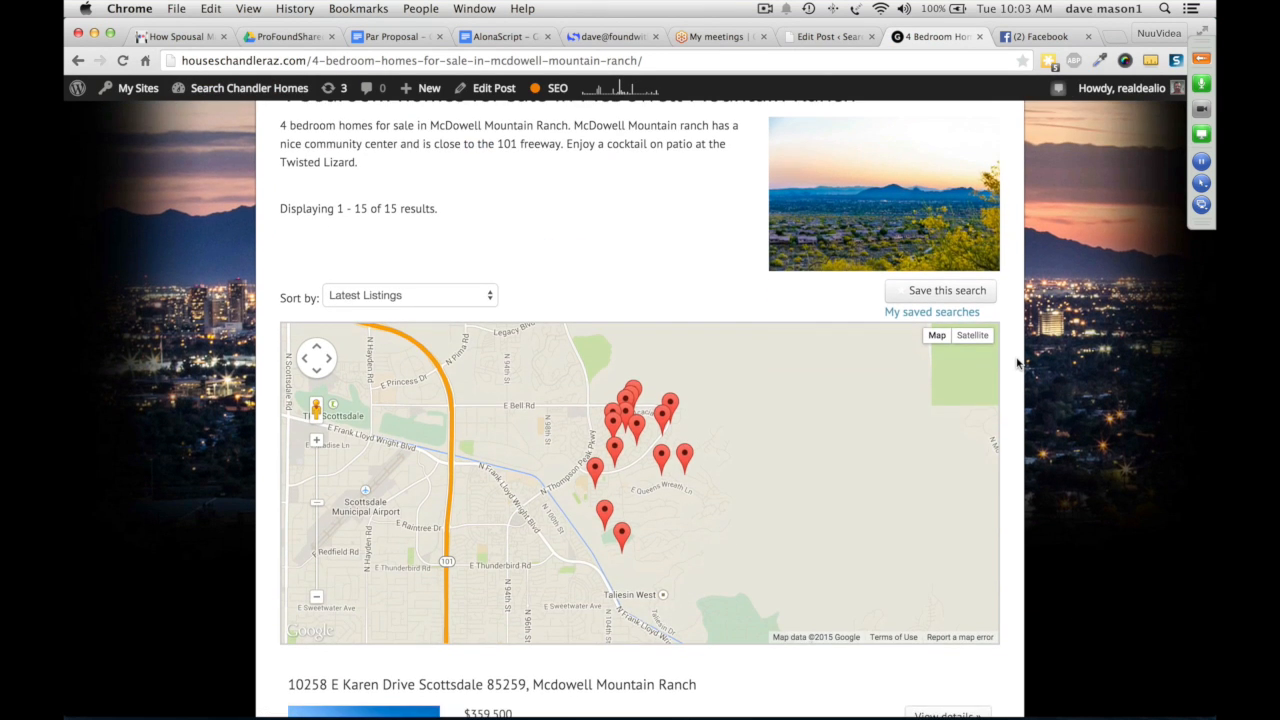
pyautogui.scroll(4, 1017, 363)
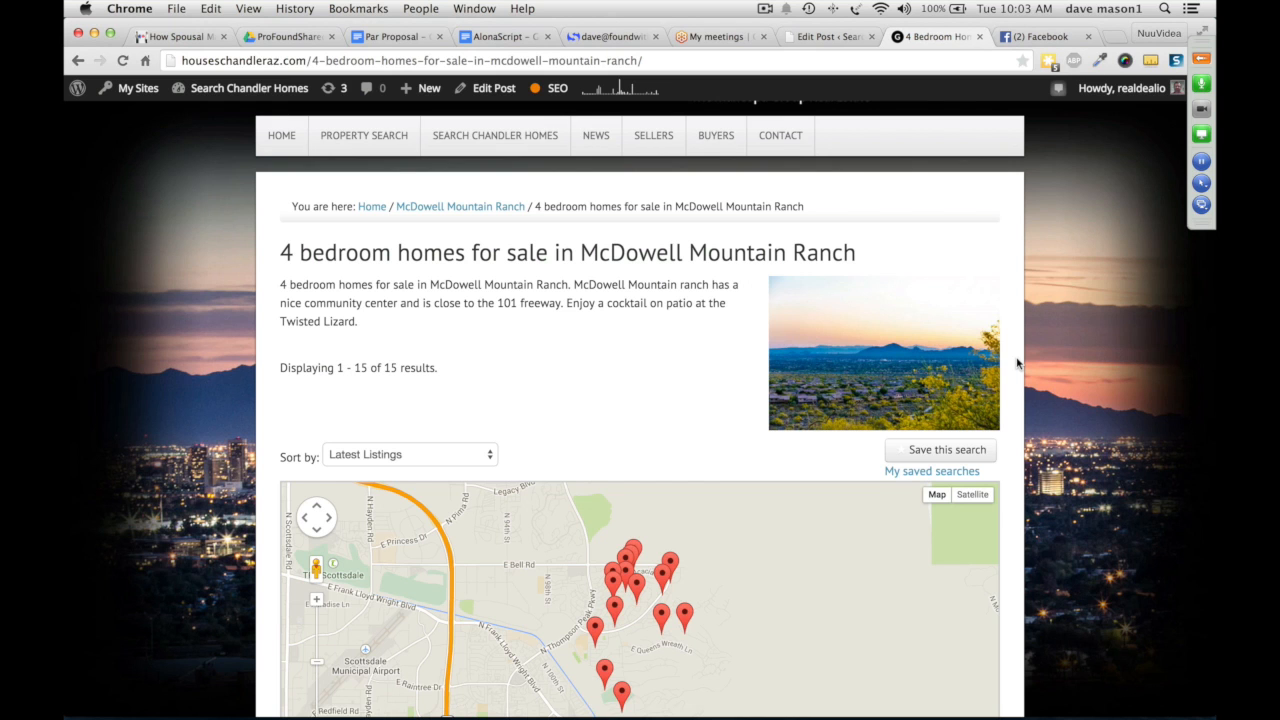
pyautogui.scroll(-3, 1017, 363)
pyautogui.scroll(2, 1017, 363)
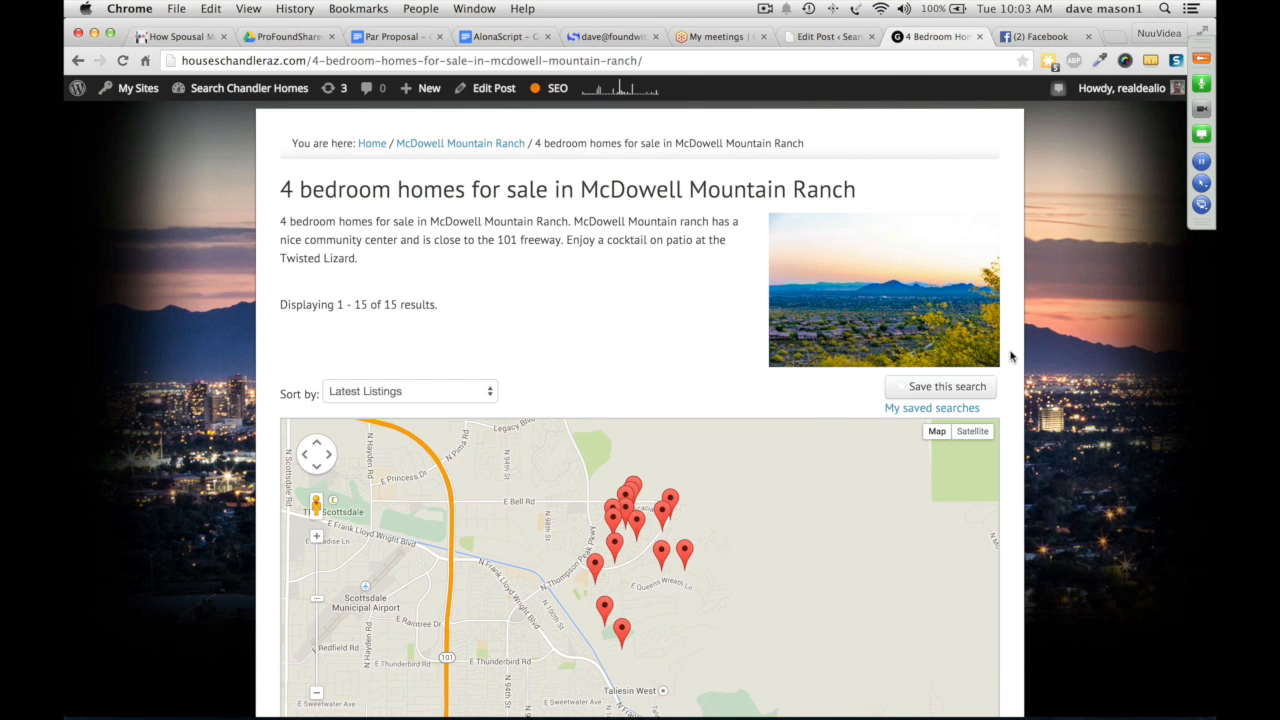
# - Look through the home listings below the map on the published post, and return to the page heading
pyautogui.scroll(-5, 1010, 356)
pyautogui.scroll(-15, 1010, 356)
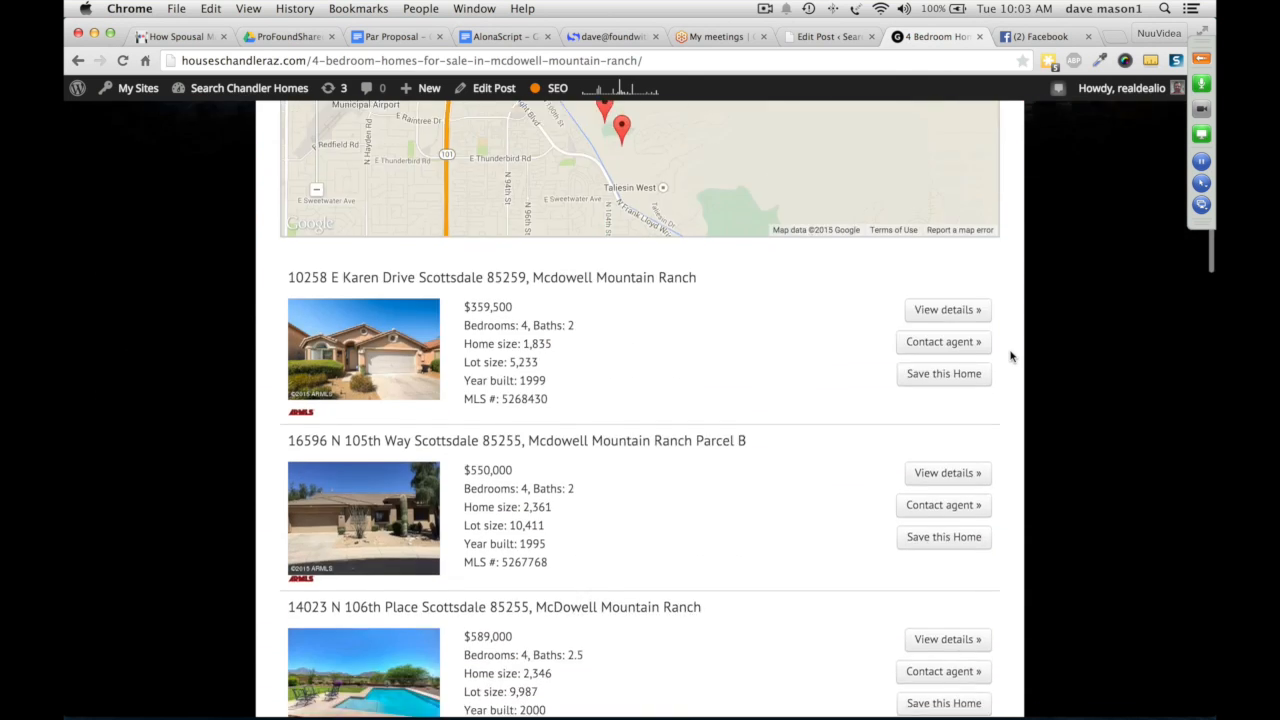
pyautogui.scroll(-3, 1010, 356)
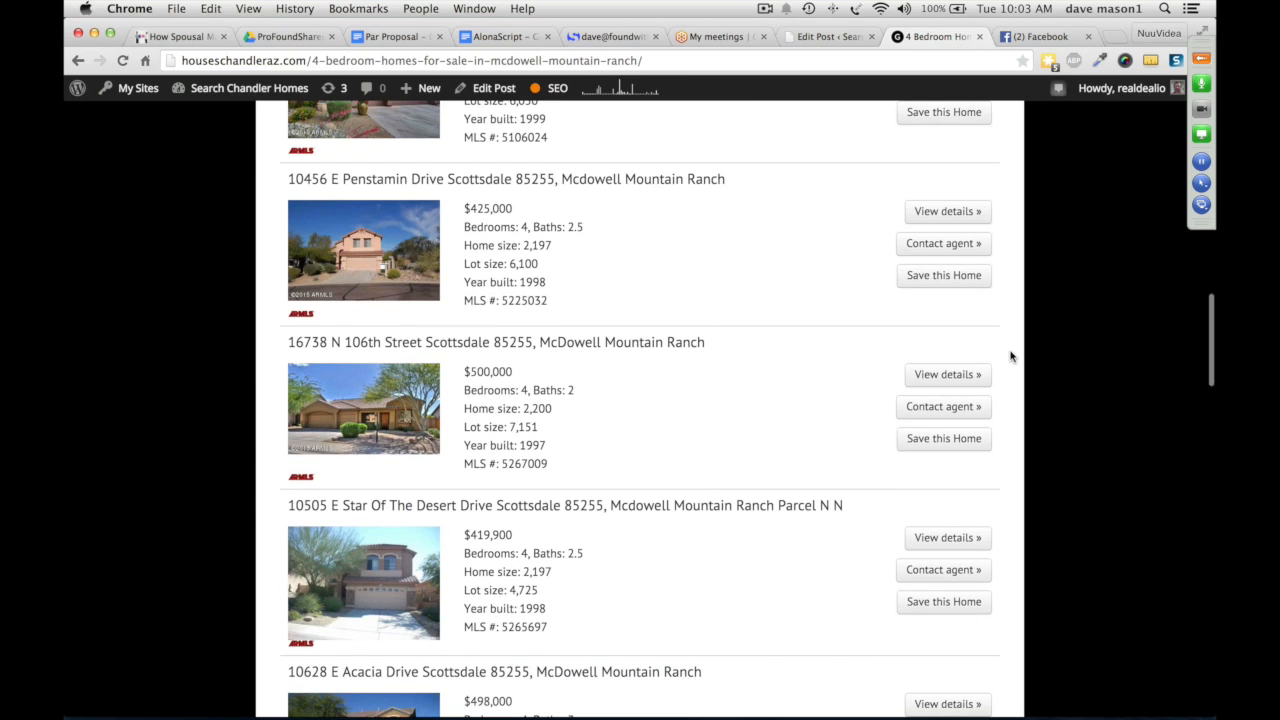
pyautogui.scroll(6, 1010, 356)
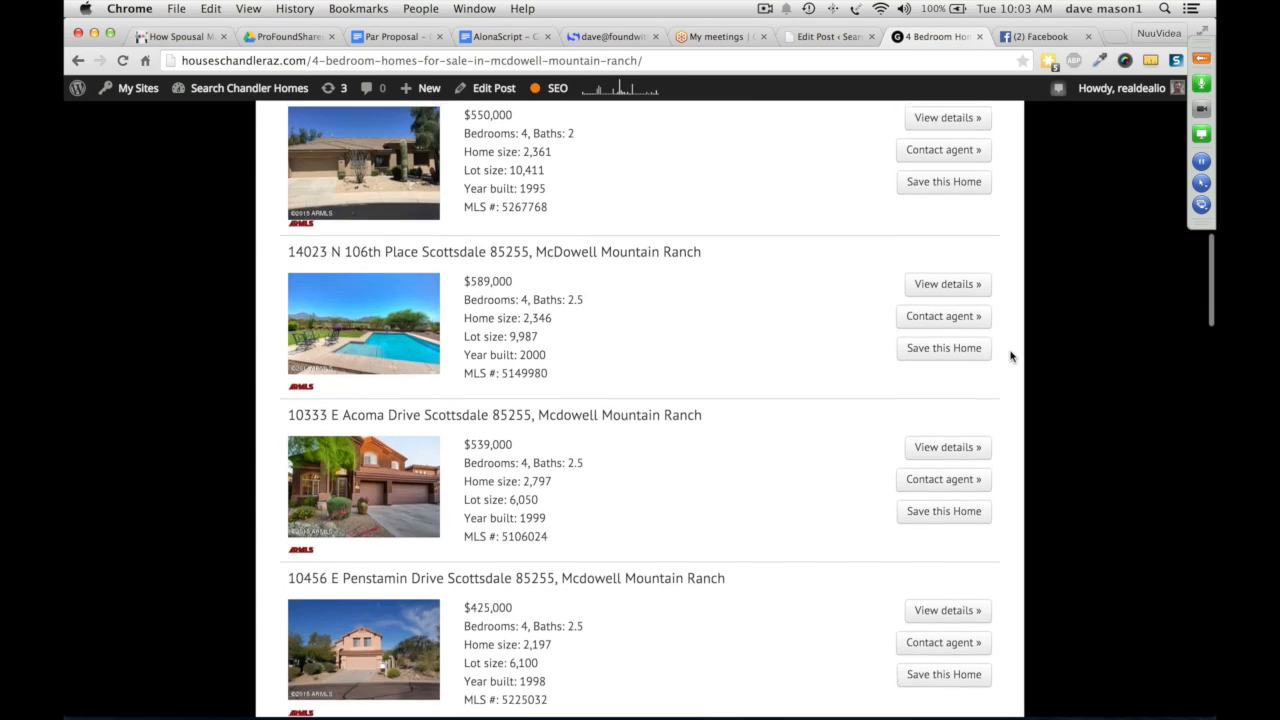
pyautogui.scroll(12, 1010, 356)
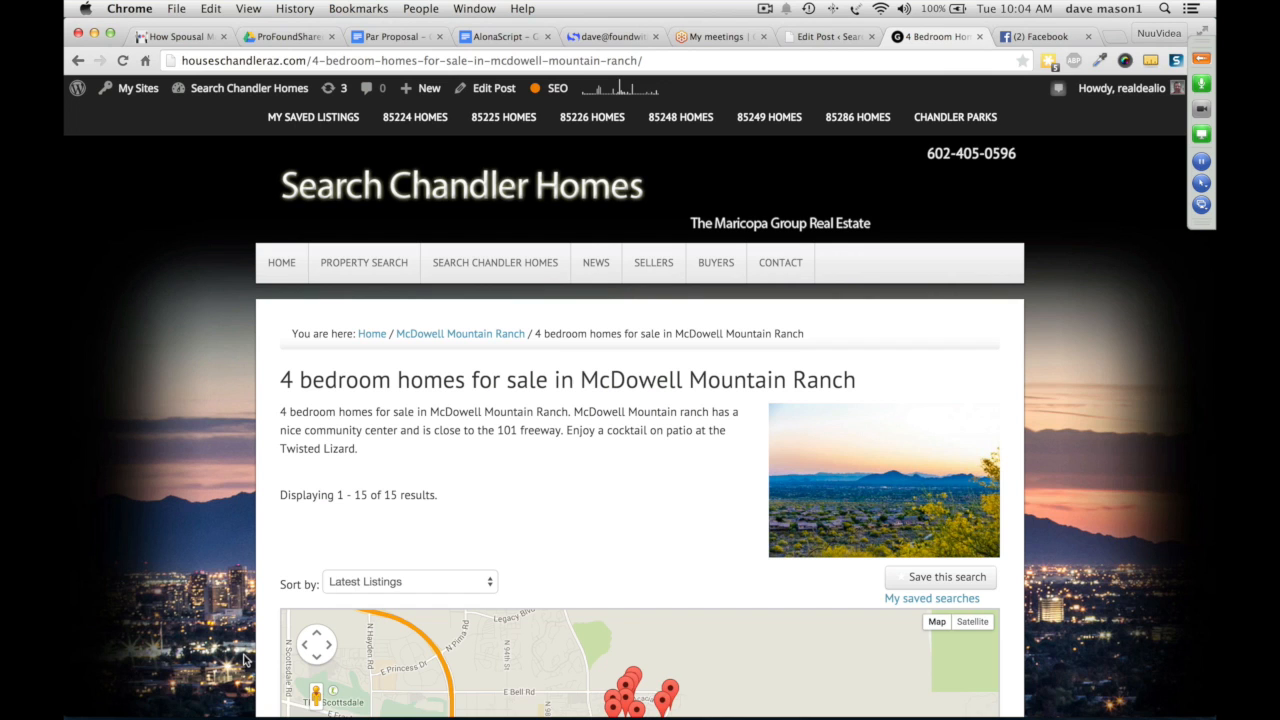
pyautogui.moveTo(140, 712)
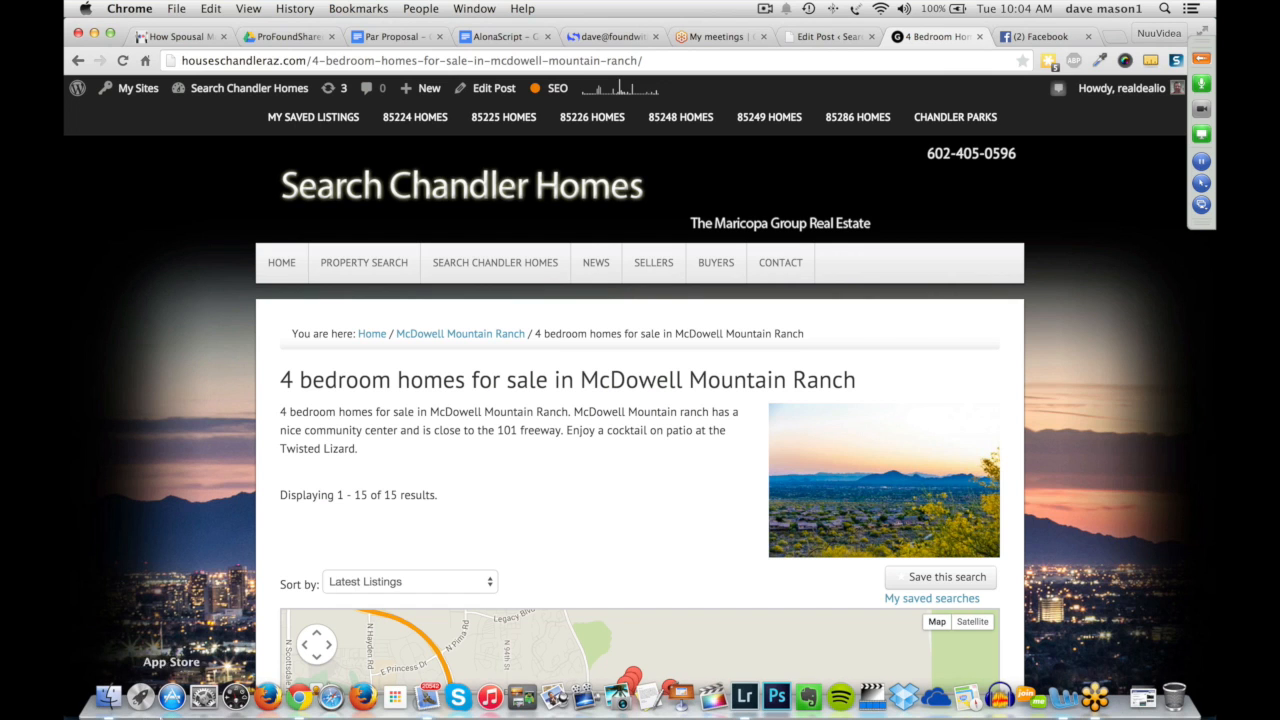
# - Open the Reflector app from the Mac's Applications folder to mirror a phone on screen
pyautogui.click(110, 698)
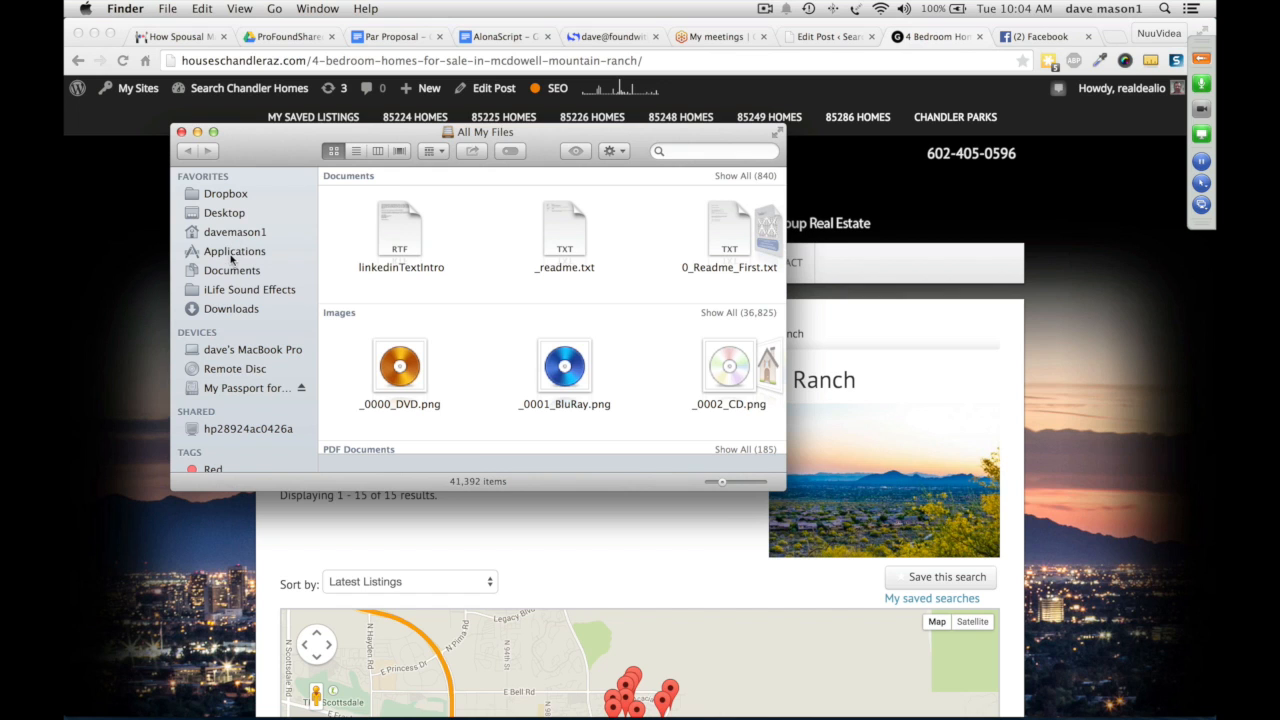
pyautogui.click(231, 256)
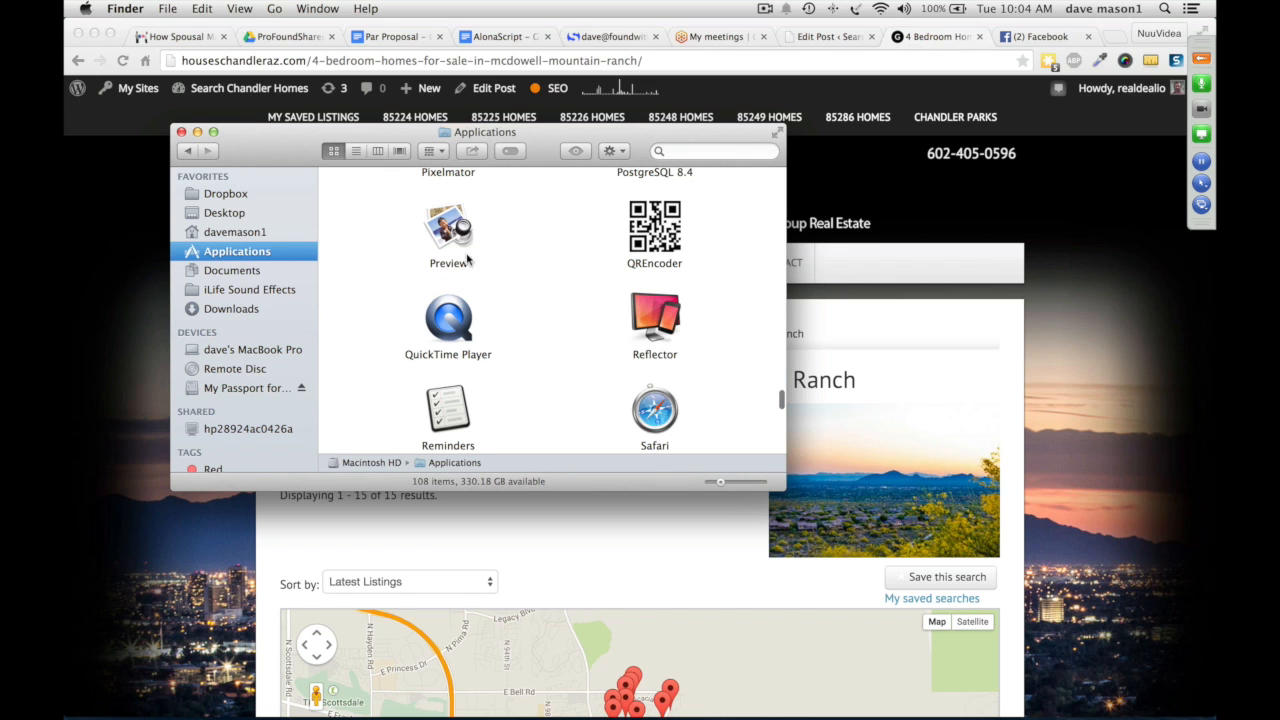
pyautogui.doubleClick(650, 318)
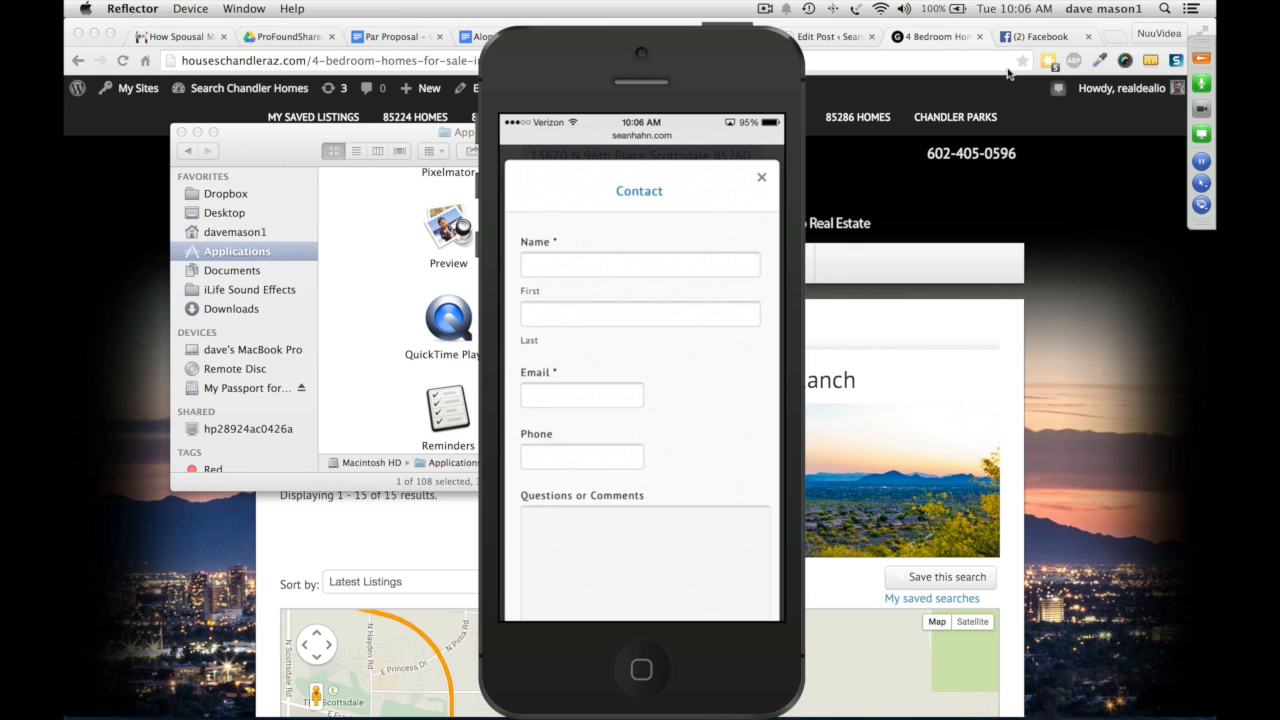
# - Switch to Chrome, load ifoundagent.com in a new browser tab and open the site's Blog page
pyautogui.click(1115, 38)
pyautogui.click(1116, 38)
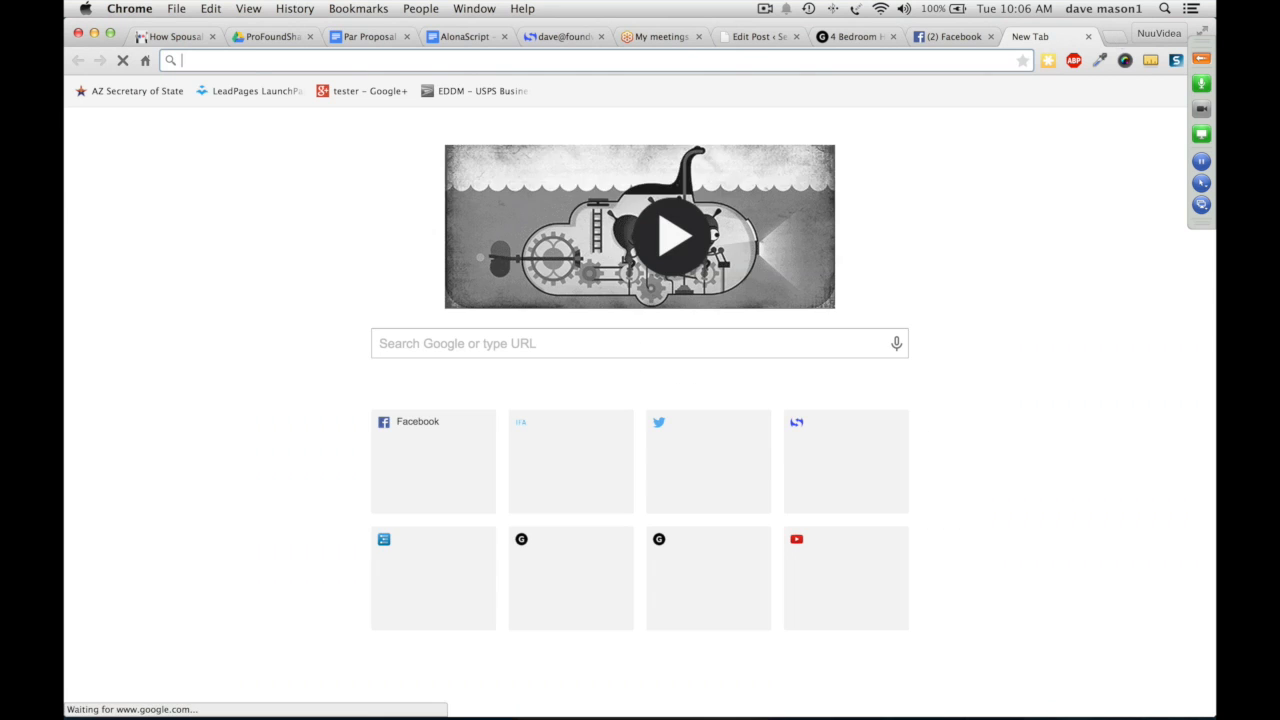
pyautogui.write('gra')
pyautogui.press('BackSpace')
pyautogui.press('BackSpace')
pyautogui.press('BackSpace')
pyautogui.press('BackSpace')
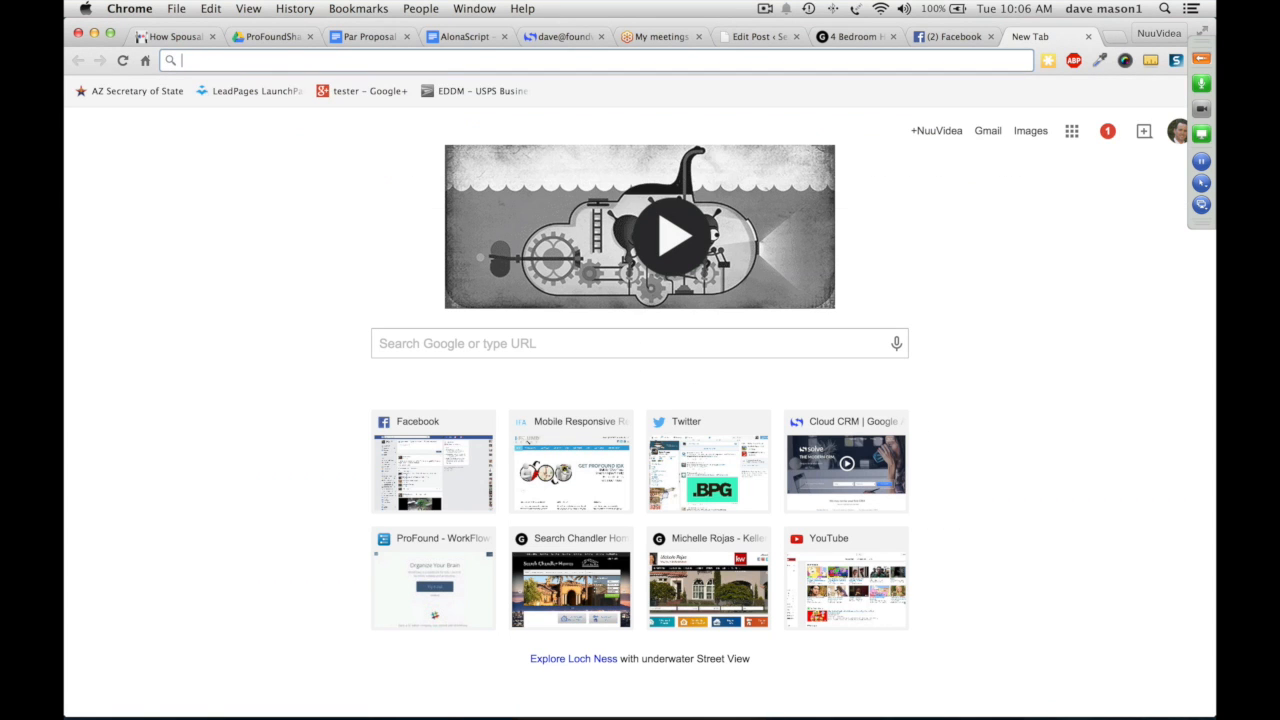
pyautogui.write('ifoundagent.com')
pyautogui.press('Return')
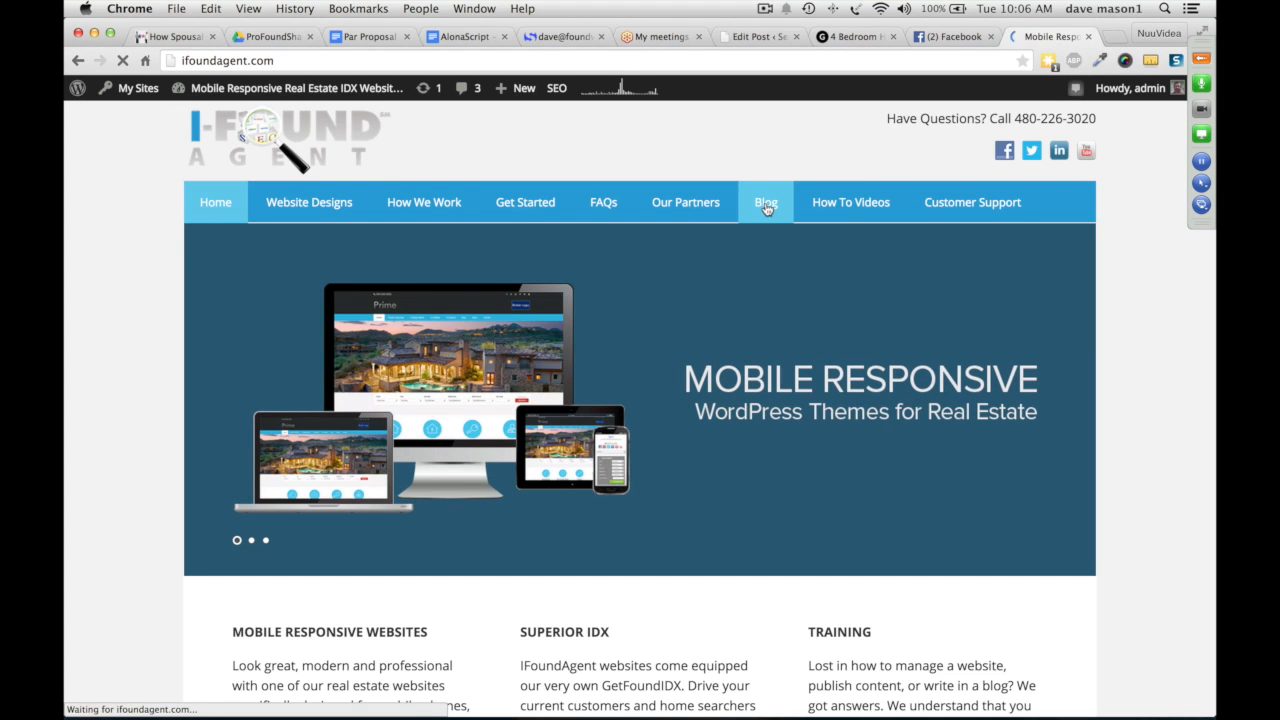
pyautogui.click(767, 205)
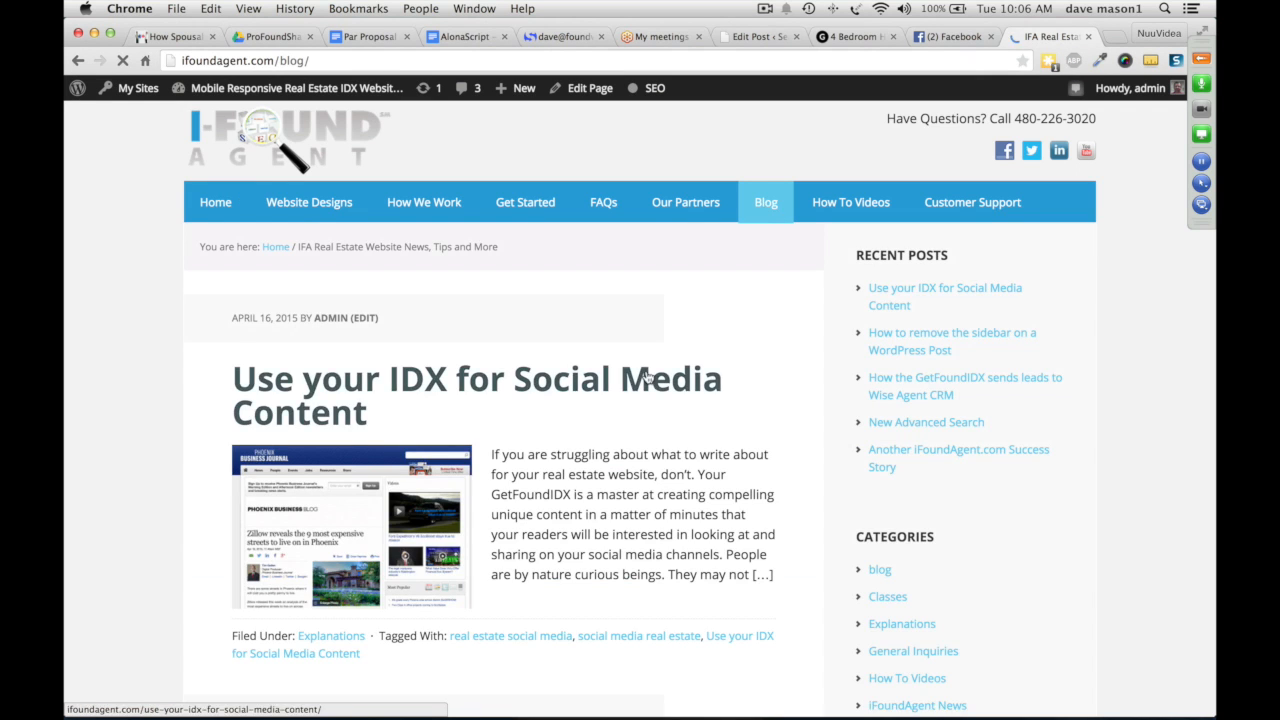
# - Find the blog post about an iFoundAgent.com website being an app on a cell phone and open it
pyautogui.scroll(-5, 646, 372)
pyautogui.scroll(-8, 646, 377)
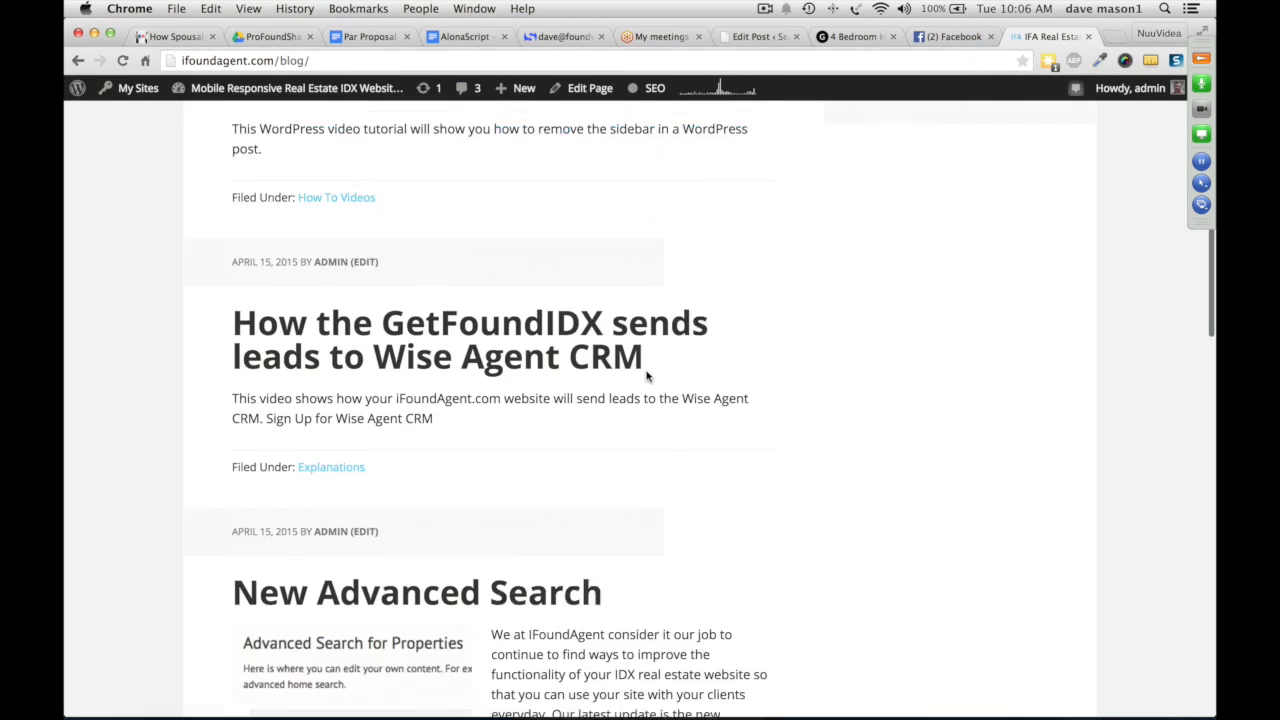
pyautogui.scroll(-5, 646, 373)
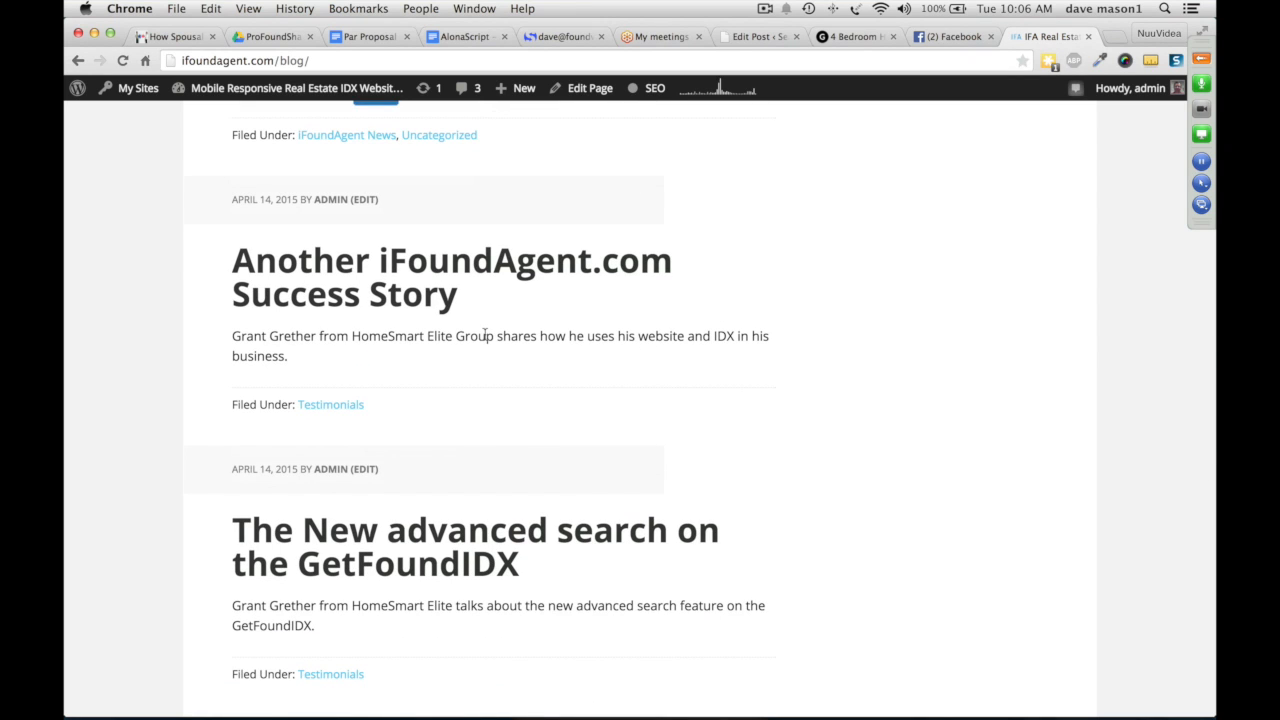
pyautogui.scroll(-5, 485, 336)
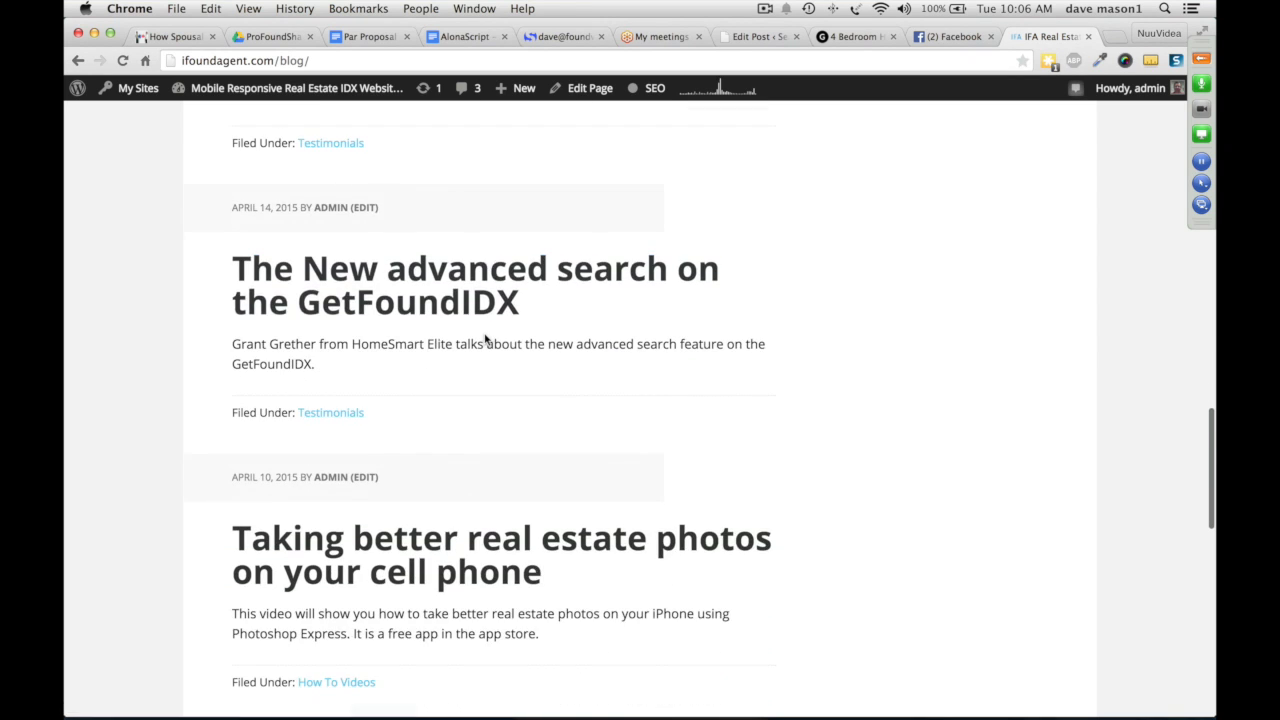
pyautogui.scroll(-5, 485, 340)
pyautogui.scroll(-5, 485, 340)
pyautogui.click(390, 398)
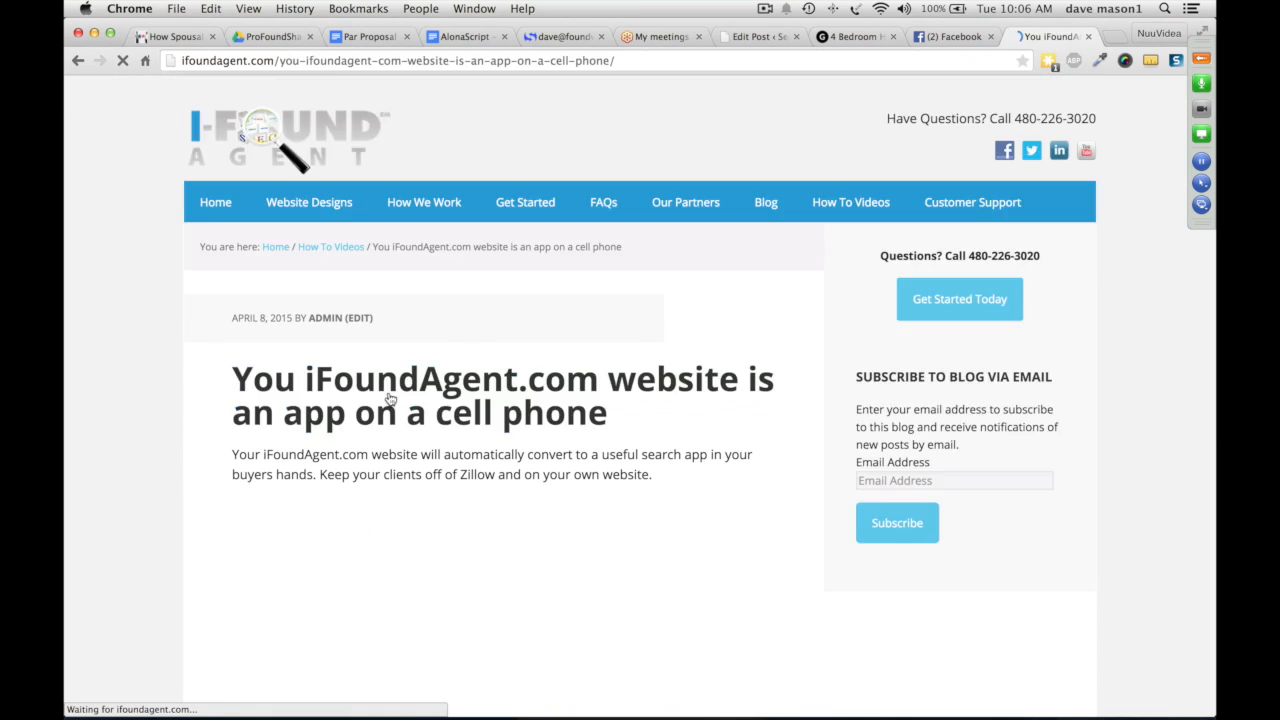
# - Play the post's embedded video about searching for homes on a cell phone, and pause it partway
pyautogui.scroll(-4, 150, 521)
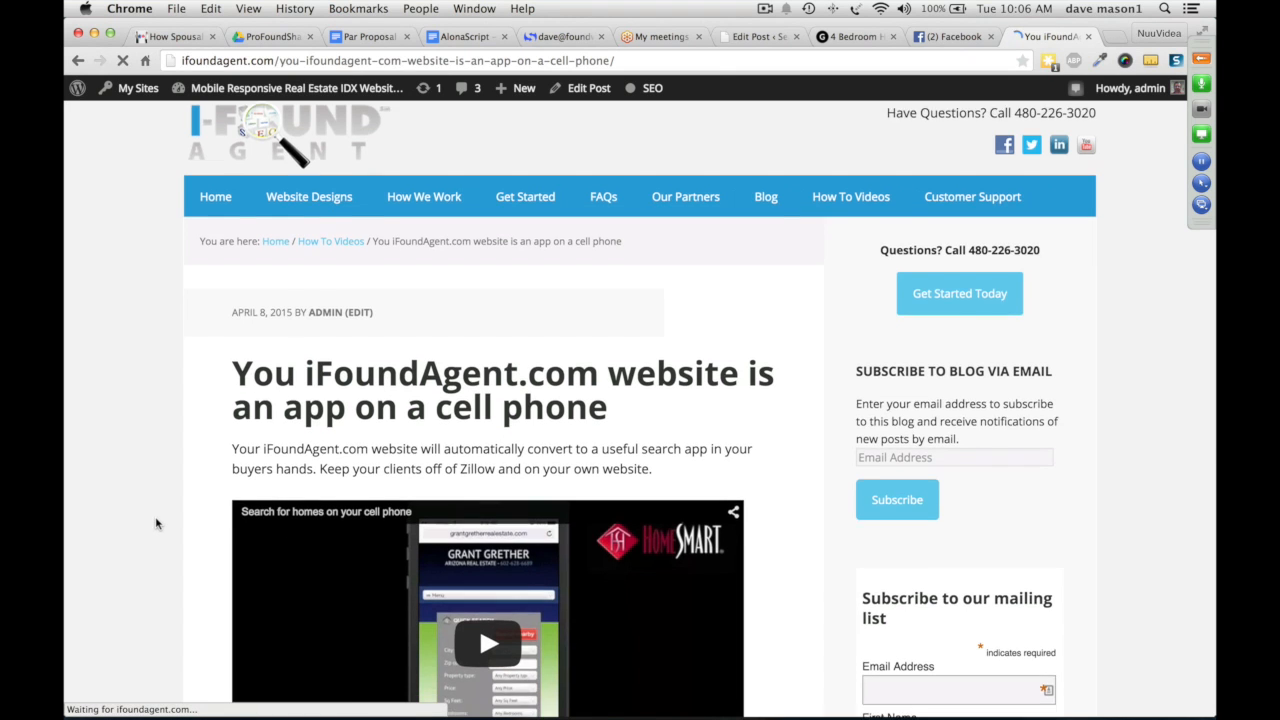
pyautogui.click(497, 432)
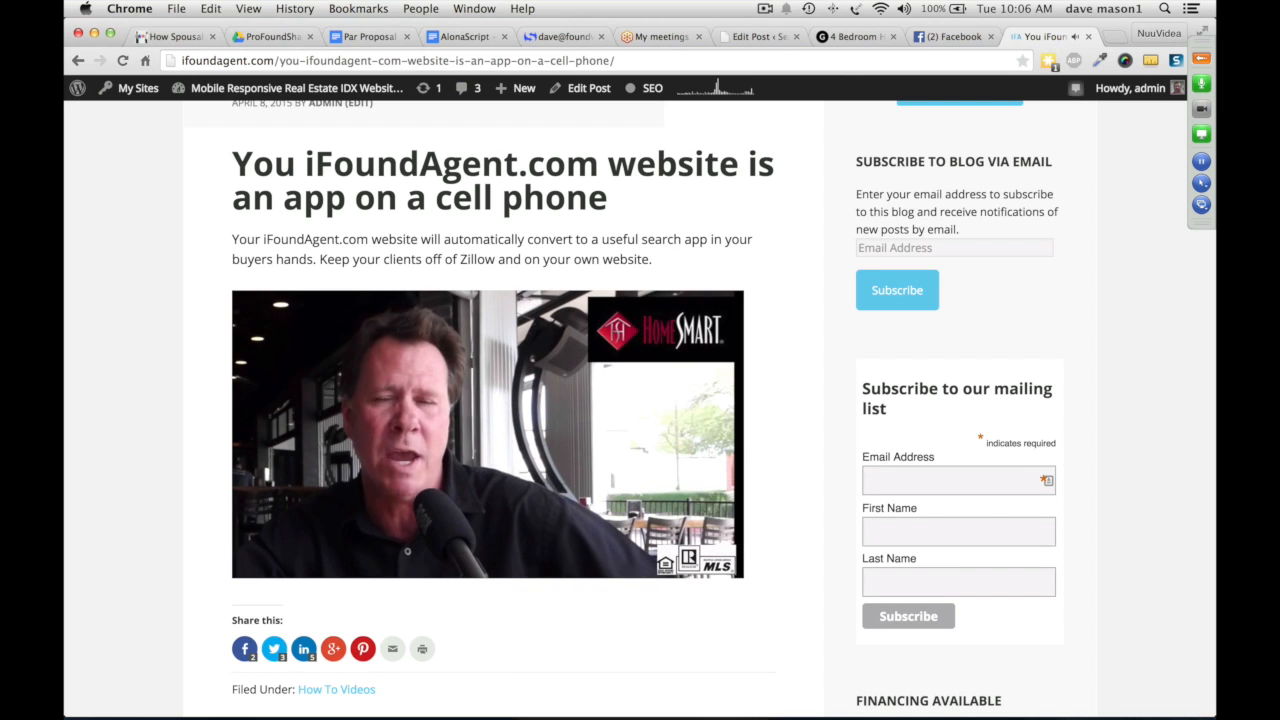
pyautogui.moveTo(512, 436)
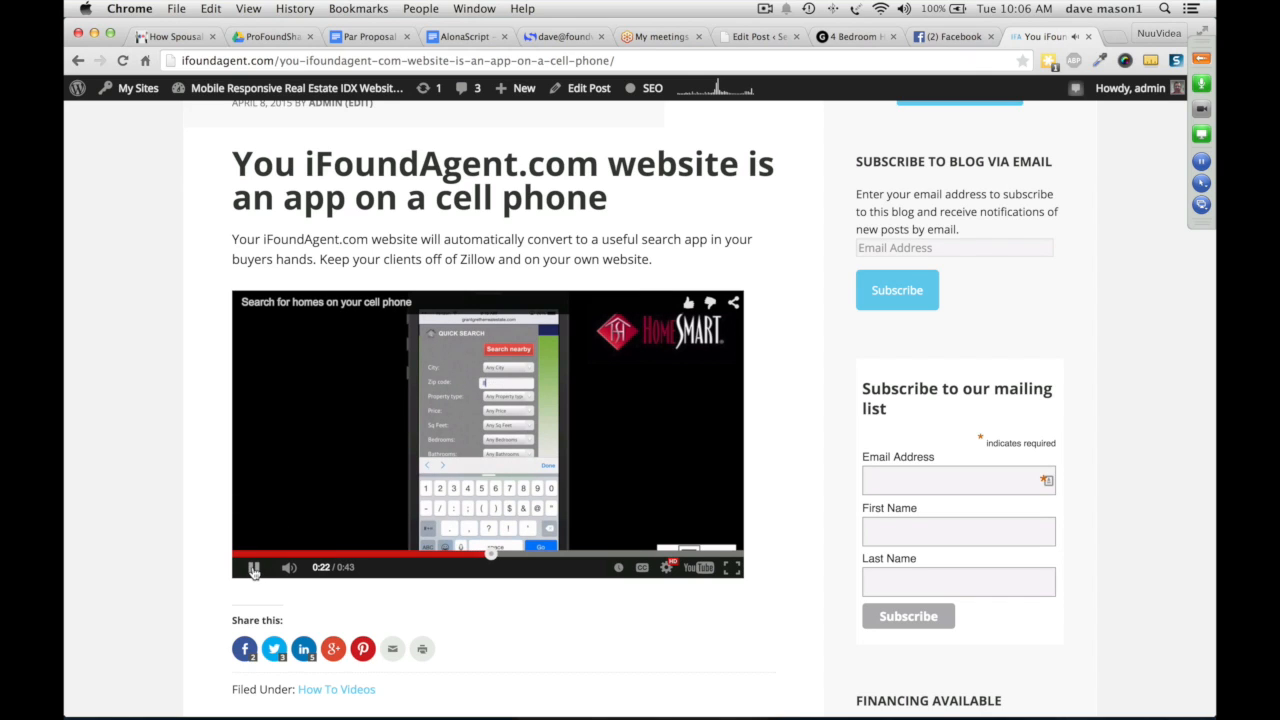
pyautogui.click(253, 568)
# - Return to the Search Chandler Homes site and look over the advanced search form on its Property Search page
pyautogui.click(845, 37)
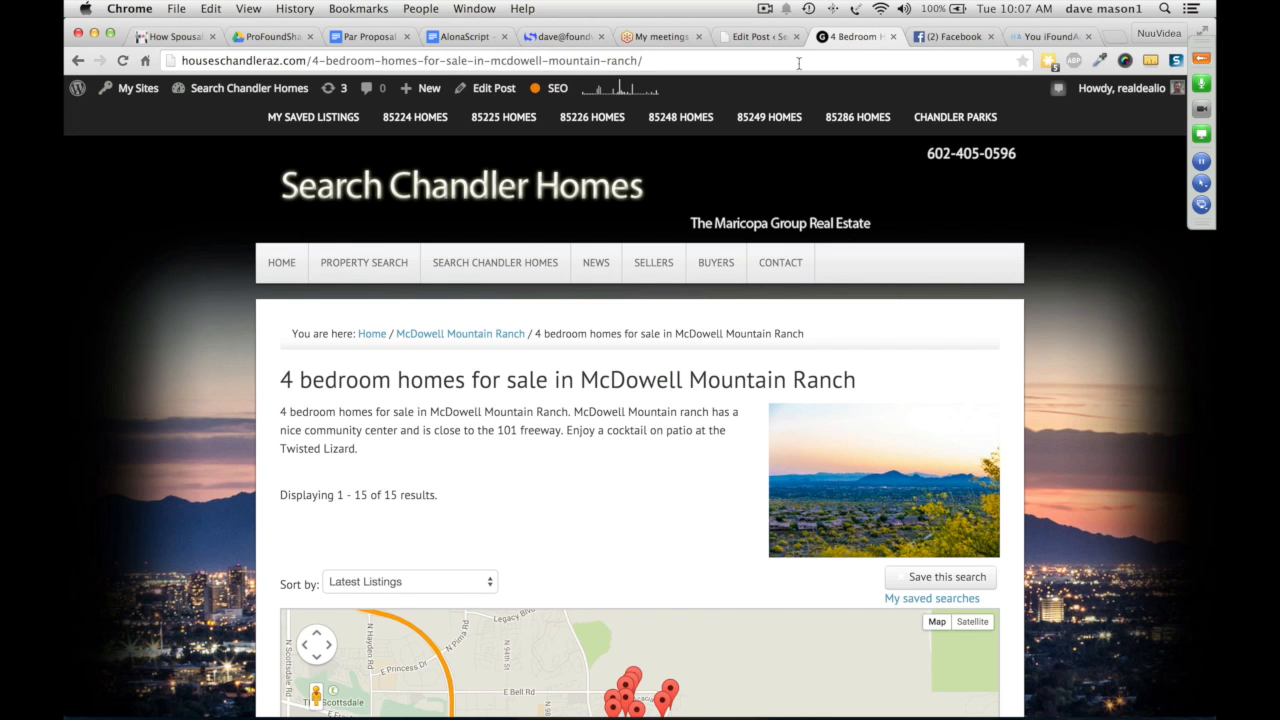
pyautogui.click(354, 262)
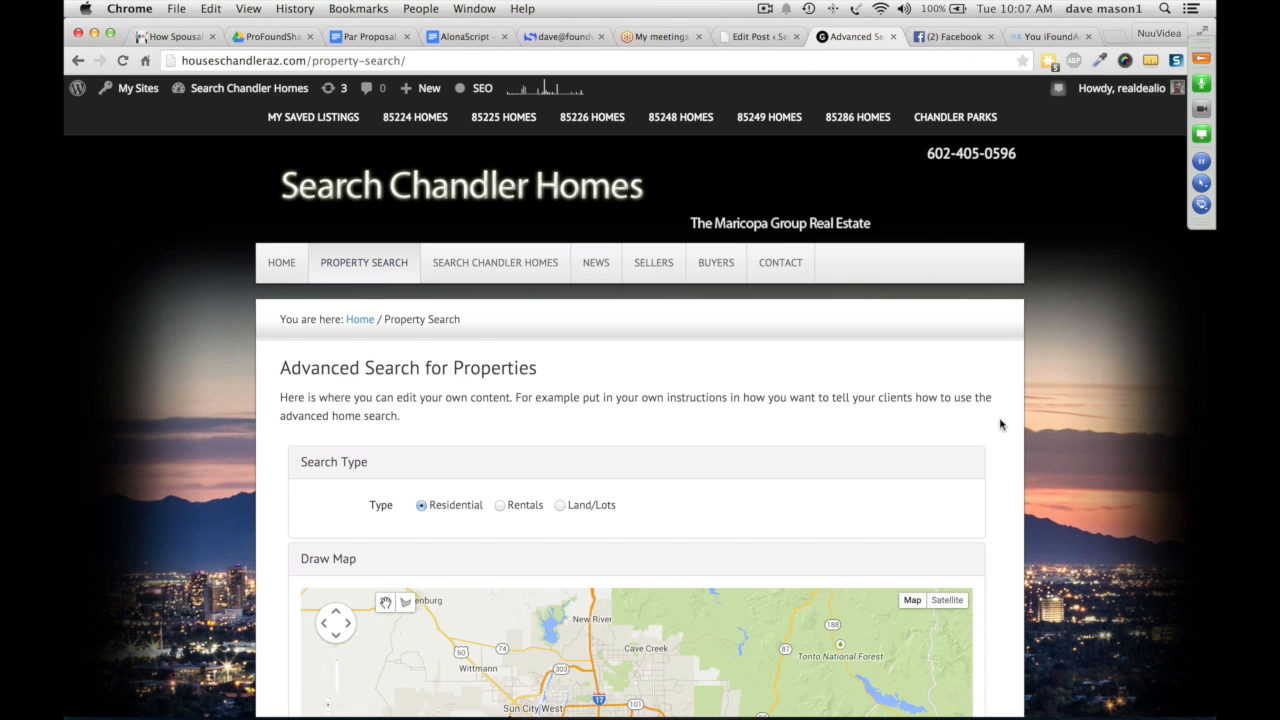
pyautogui.scroll(-3, 1000, 425)
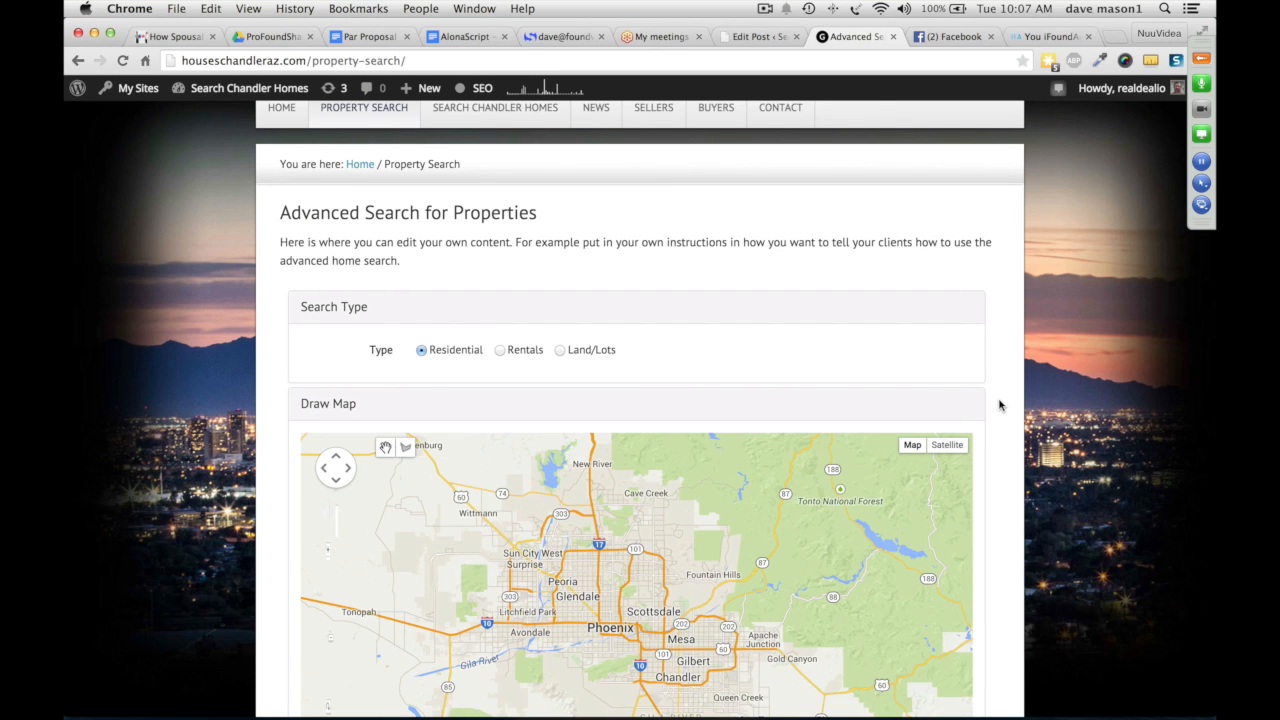
pyautogui.scroll(-1, 999, 405)
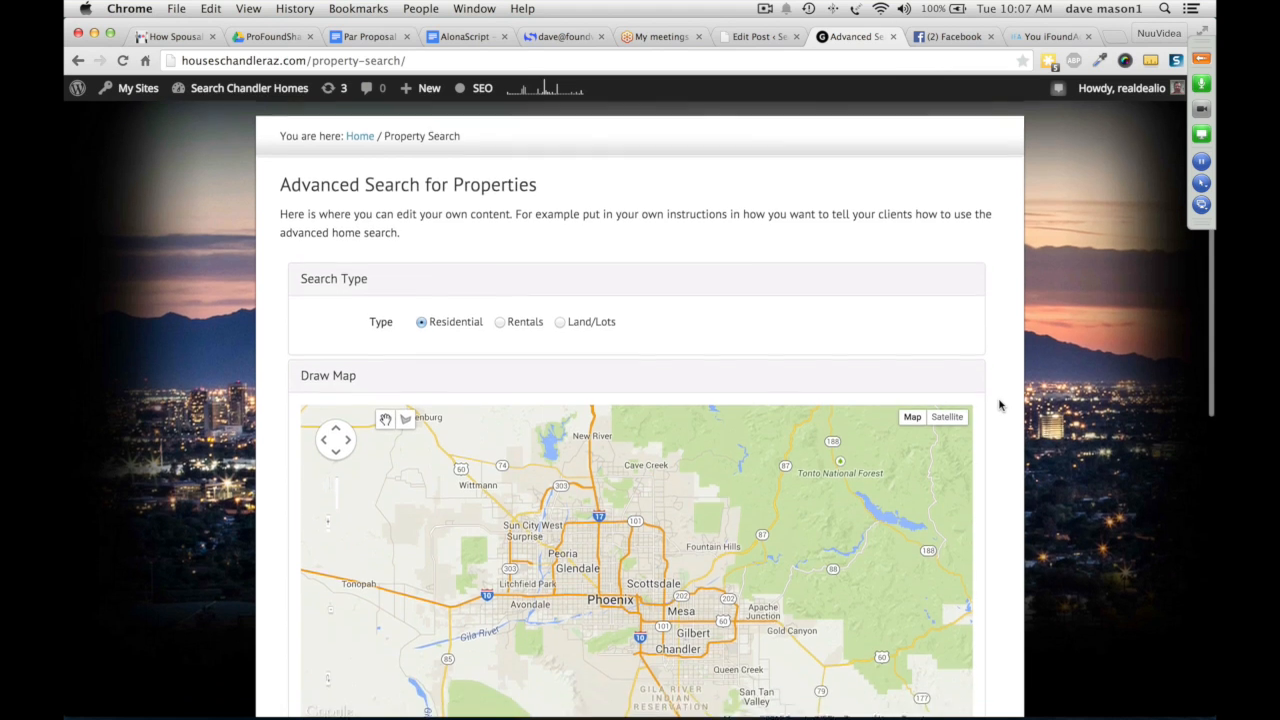
pyautogui.scroll(3, 997, 400)
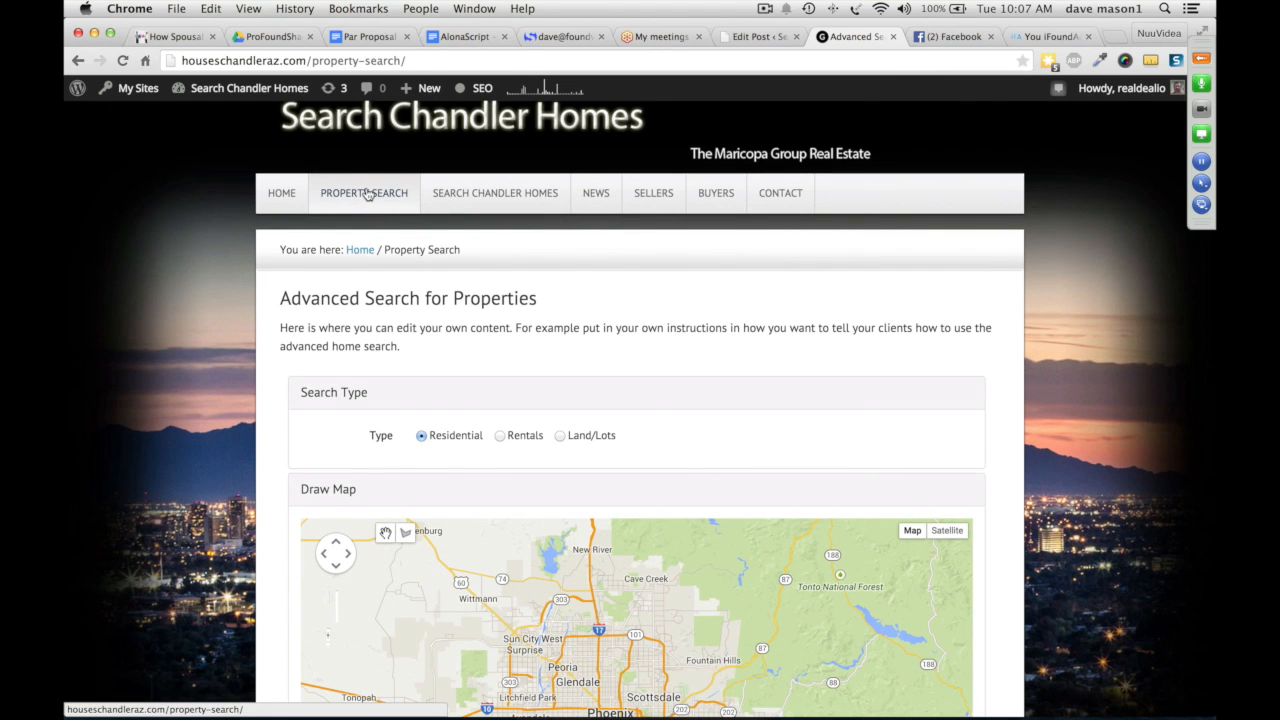
pyautogui.scroll(-3, 1006, 332)
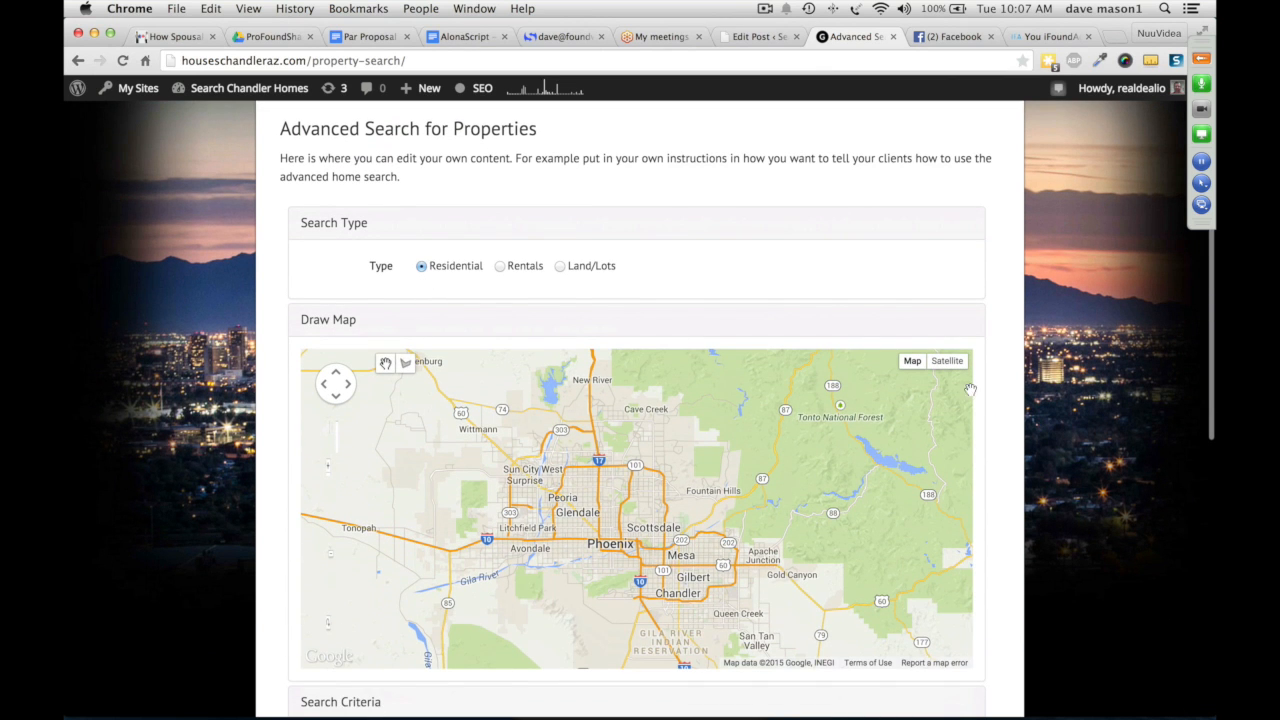
pyautogui.scroll(-4, 993, 388)
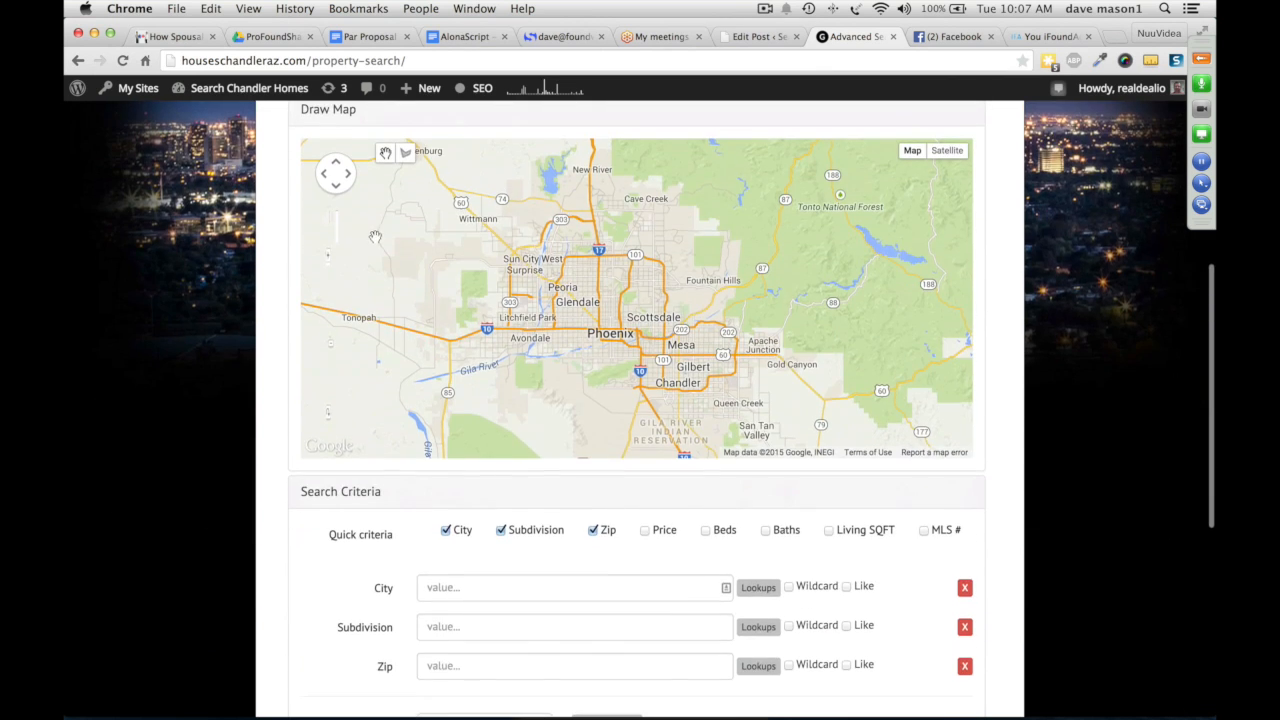
# - Draw a four-sided search area on the map just east of the 101 in north Scottsdale, below McDowell Mountain Regional Park
pyautogui.click(329, 260)
pyautogui.click(329, 260)
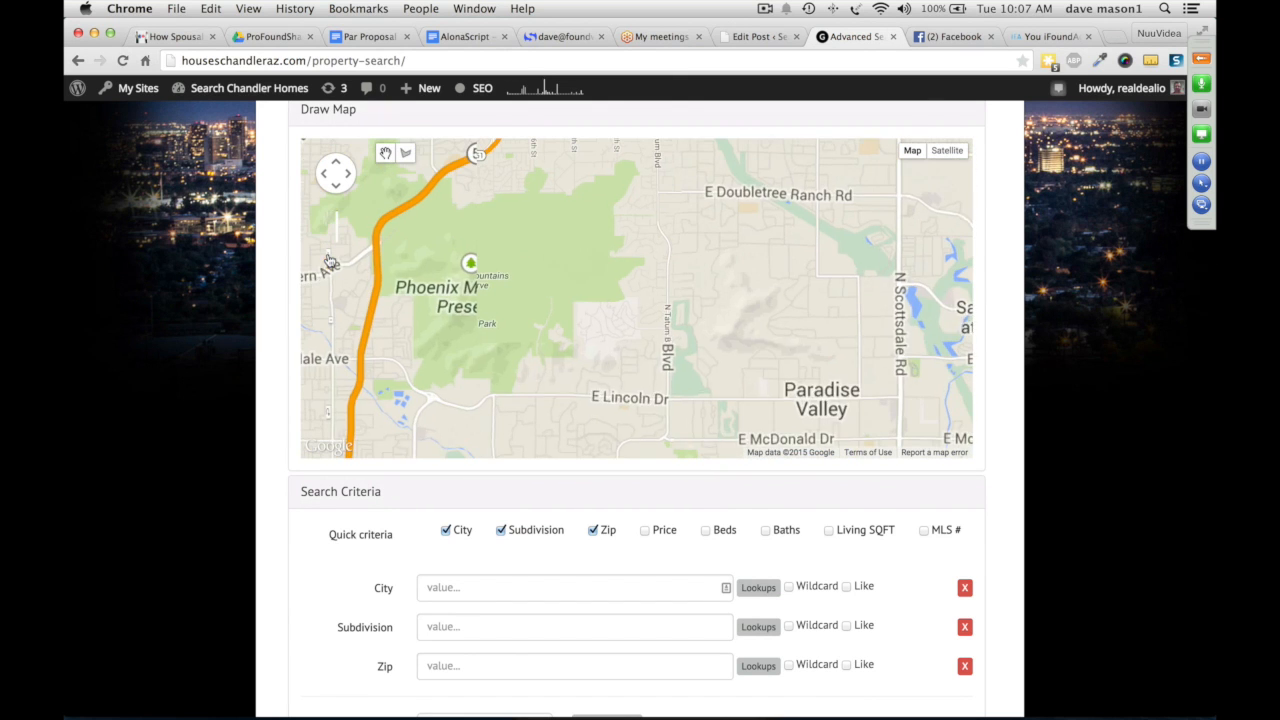
pyautogui.click(406, 155)
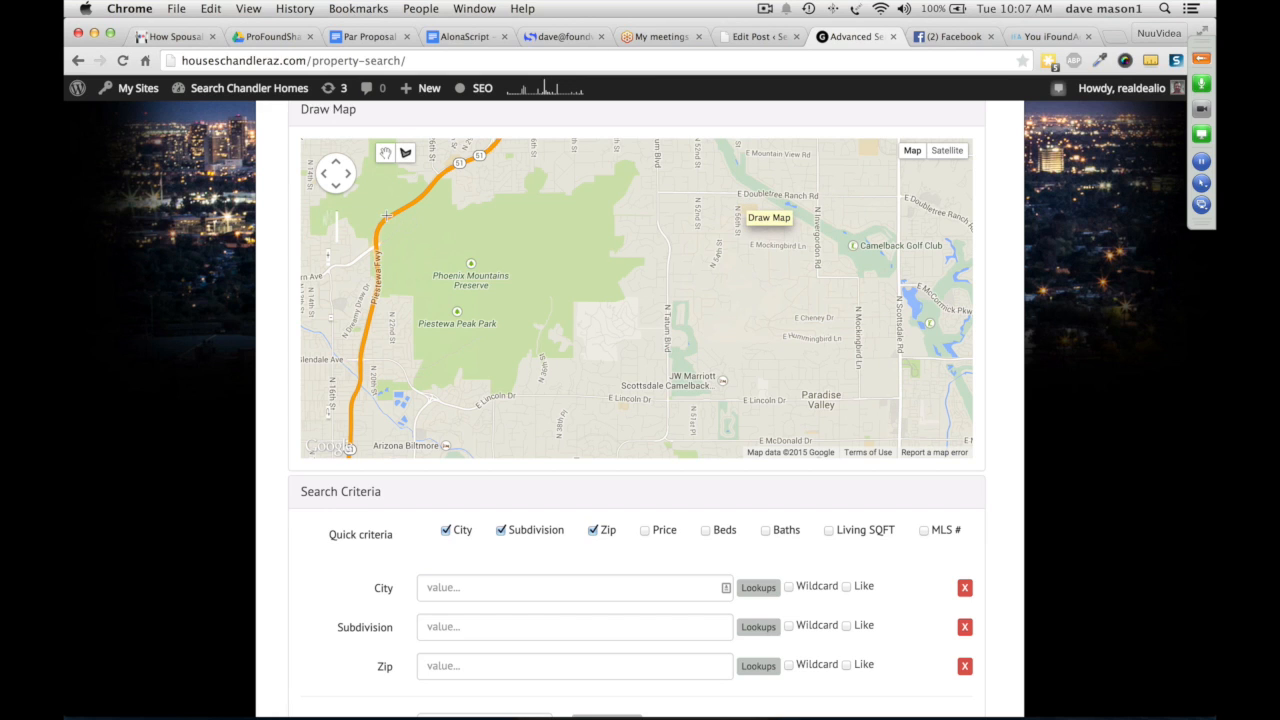
pyautogui.scroll(-2, 807, 243)
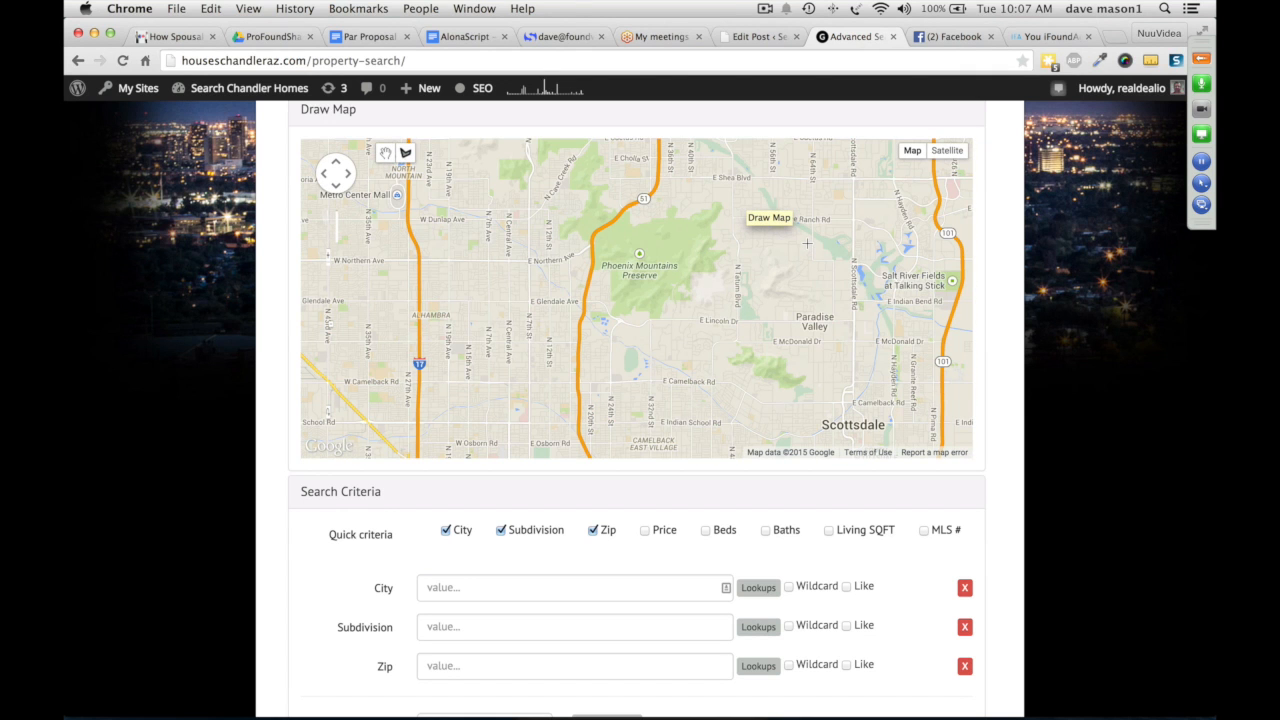
pyautogui.scroll(-2, 807, 243)
pyautogui.scroll(-2, 807, 243)
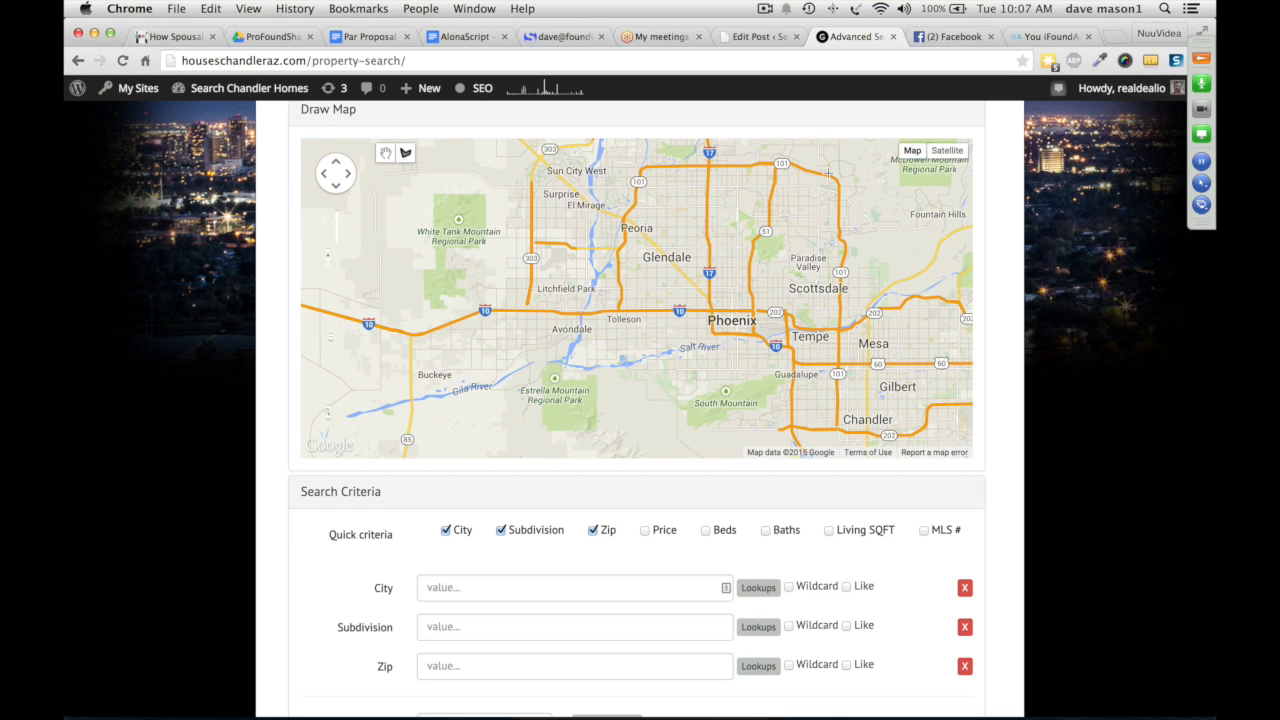
pyautogui.moveTo(854, 154); pyautogui.dragTo(858, 150)
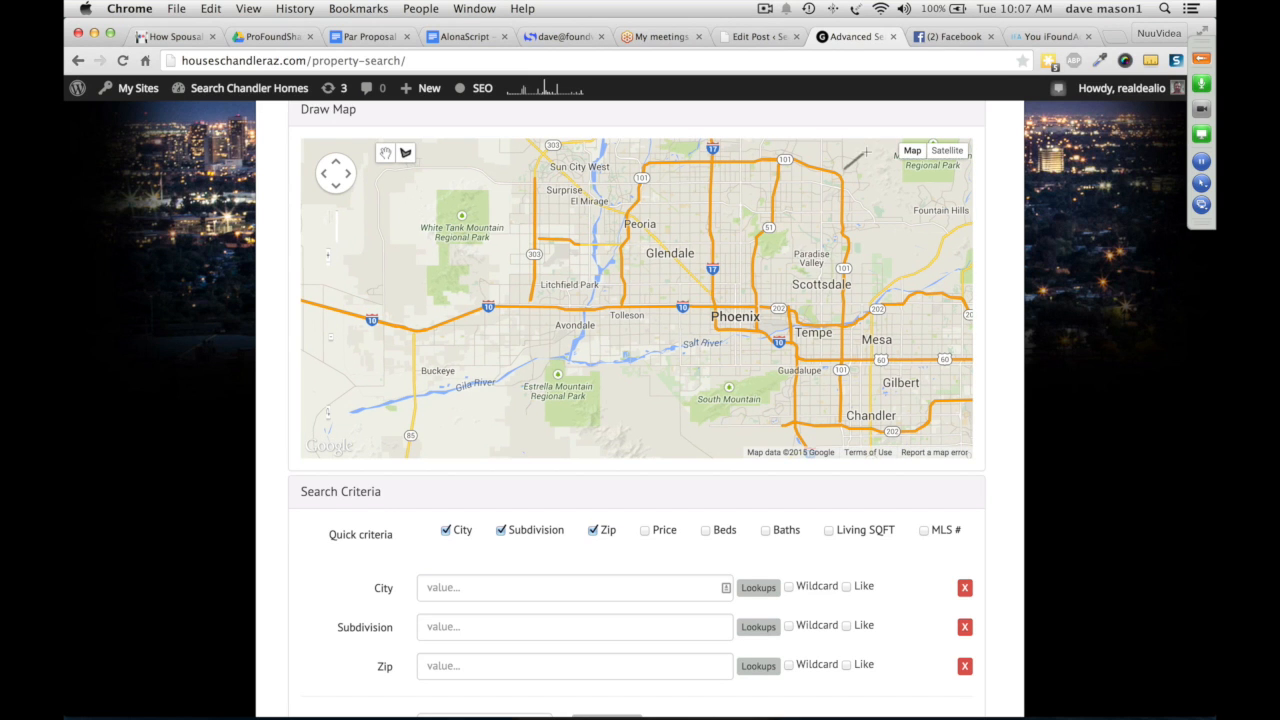
pyautogui.moveTo(908, 153)
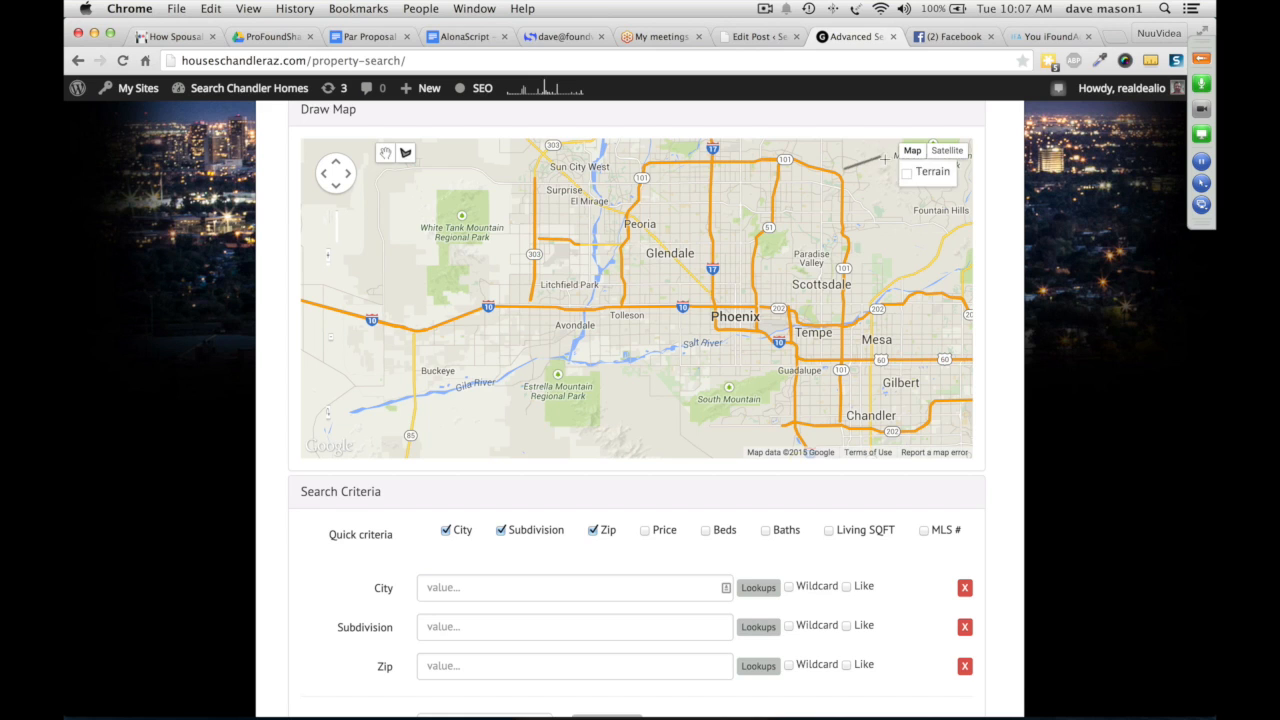
pyautogui.click(885, 158)
pyautogui.click(912, 222)
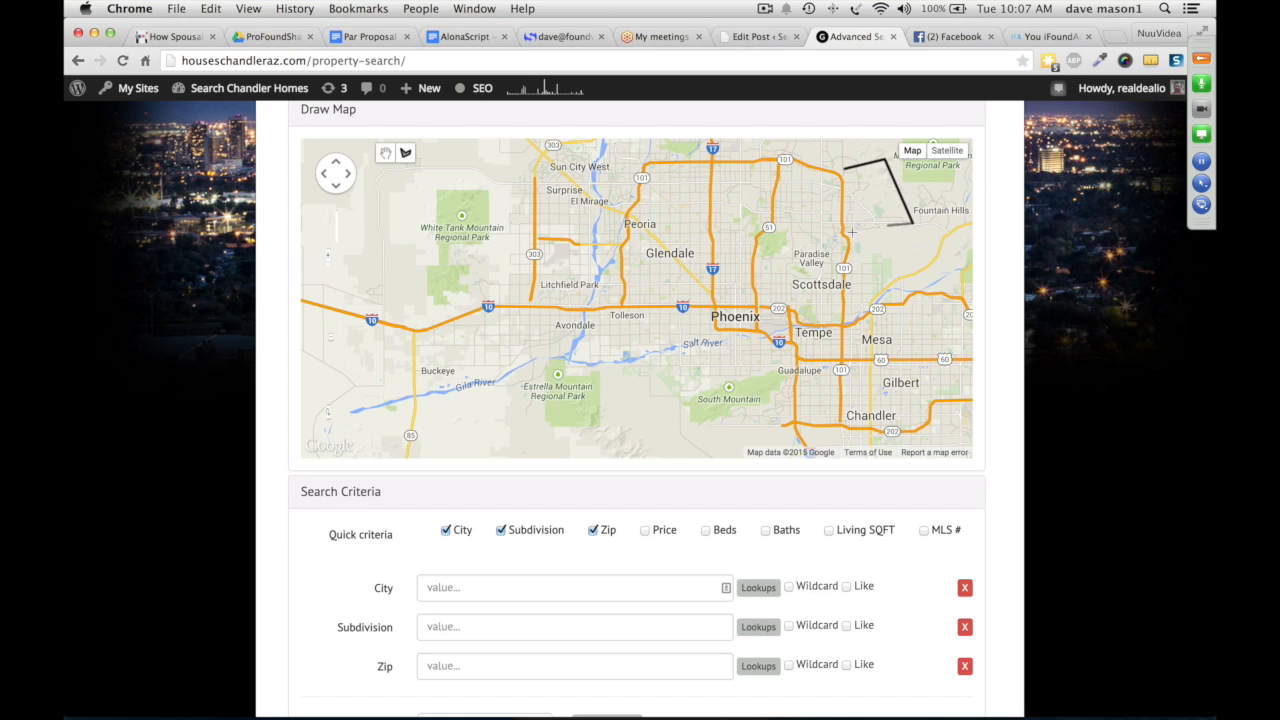
pyautogui.click(843, 230)
pyautogui.click(844, 171)
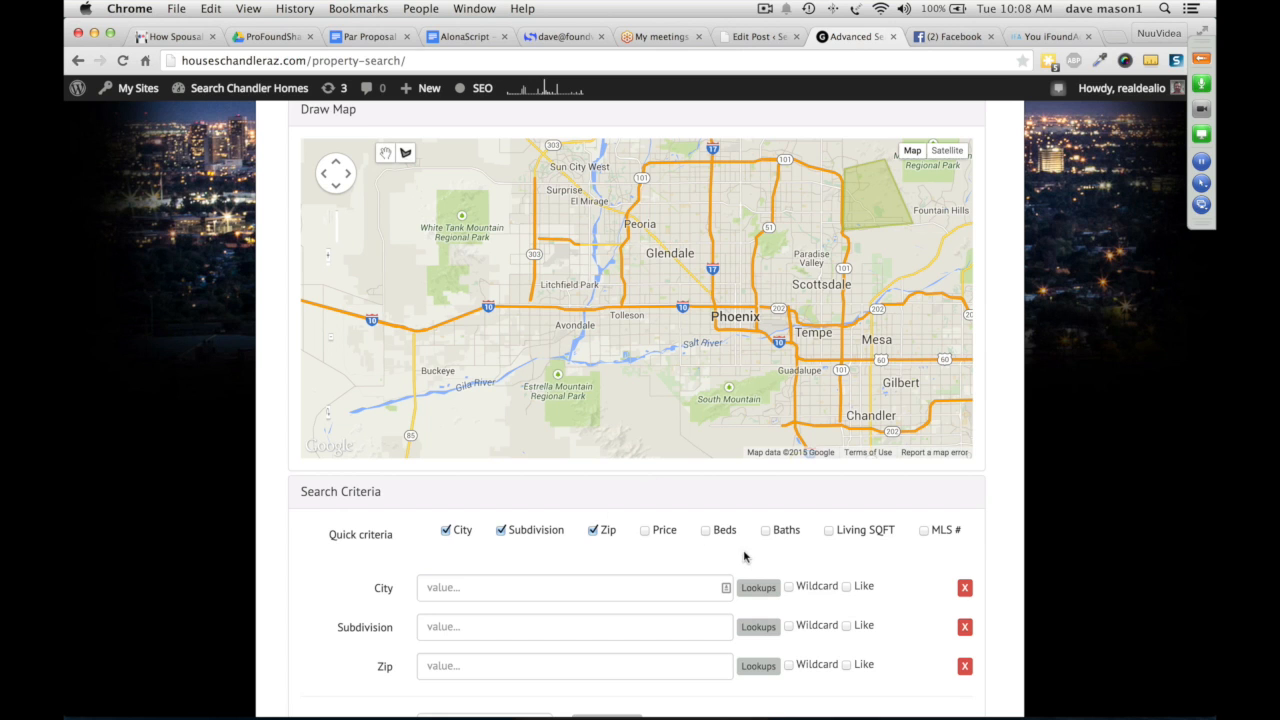
# - Add the Beds criterion to the search with a minimum of 2.9 and a maximum of 4.1
pyautogui.scroll(-3, 797, 573)
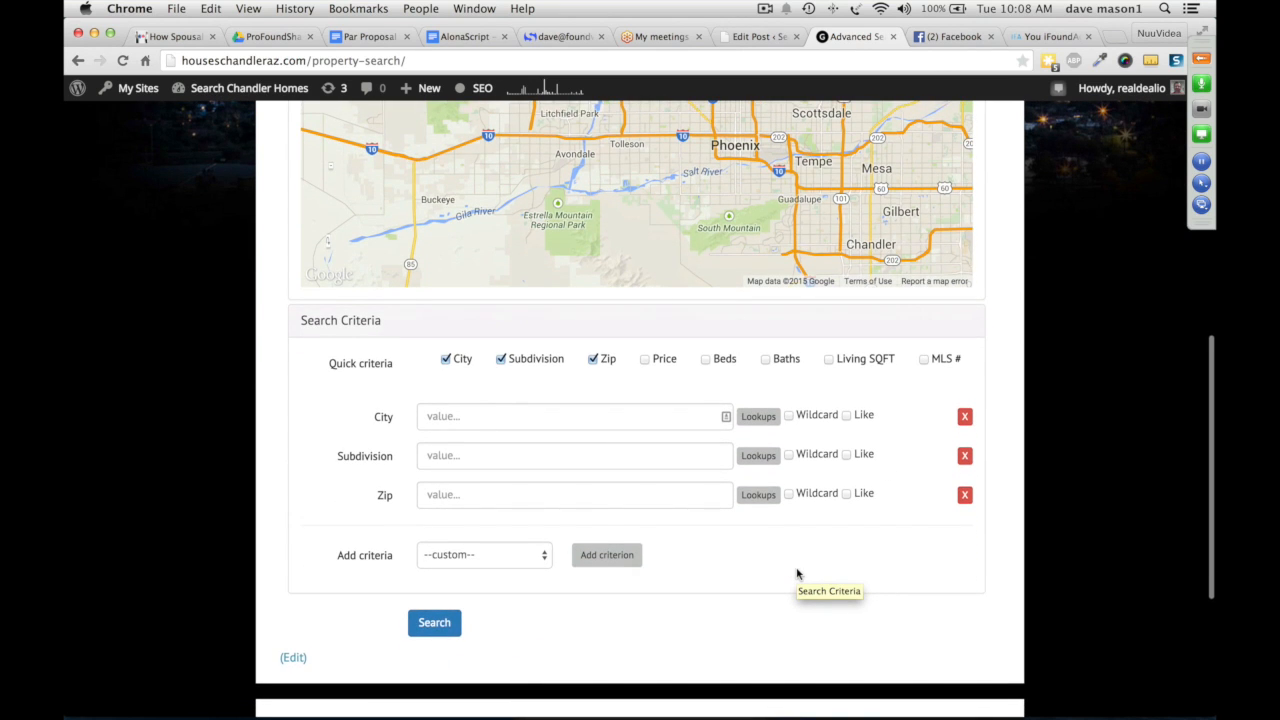
pyautogui.click(706, 360)
pyautogui.click(489, 534)
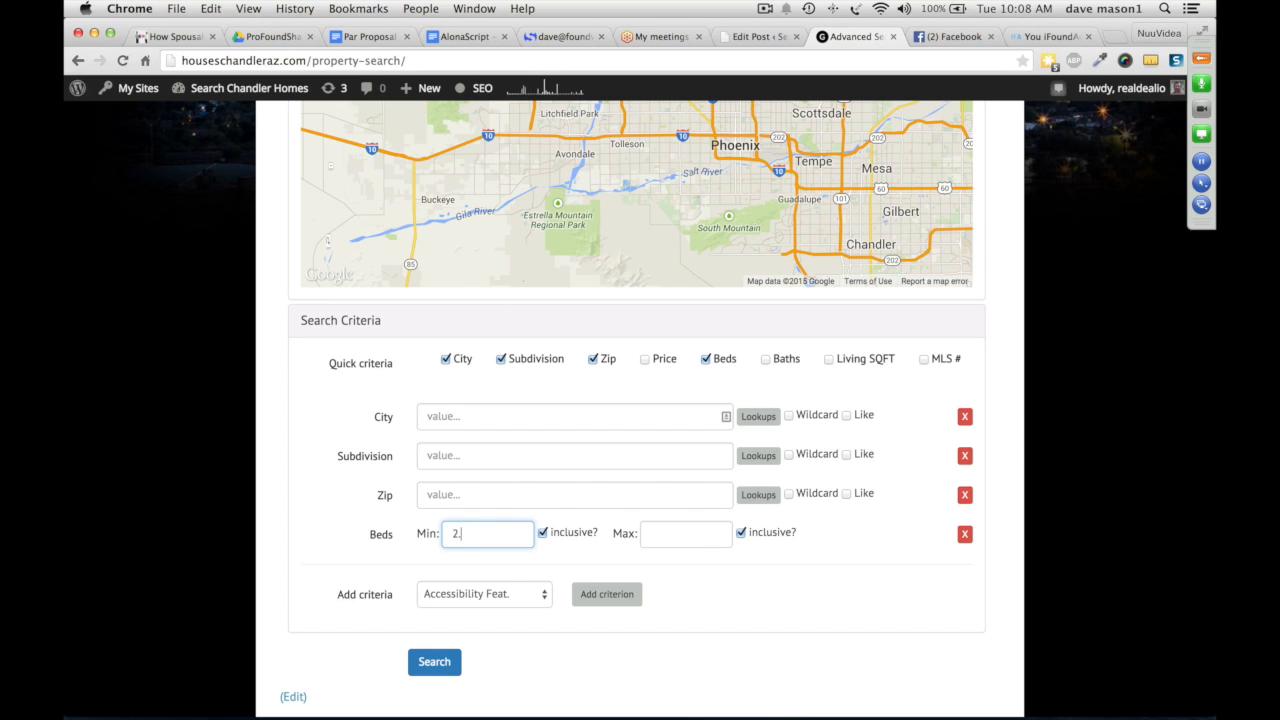
pyautogui.click(680, 534)
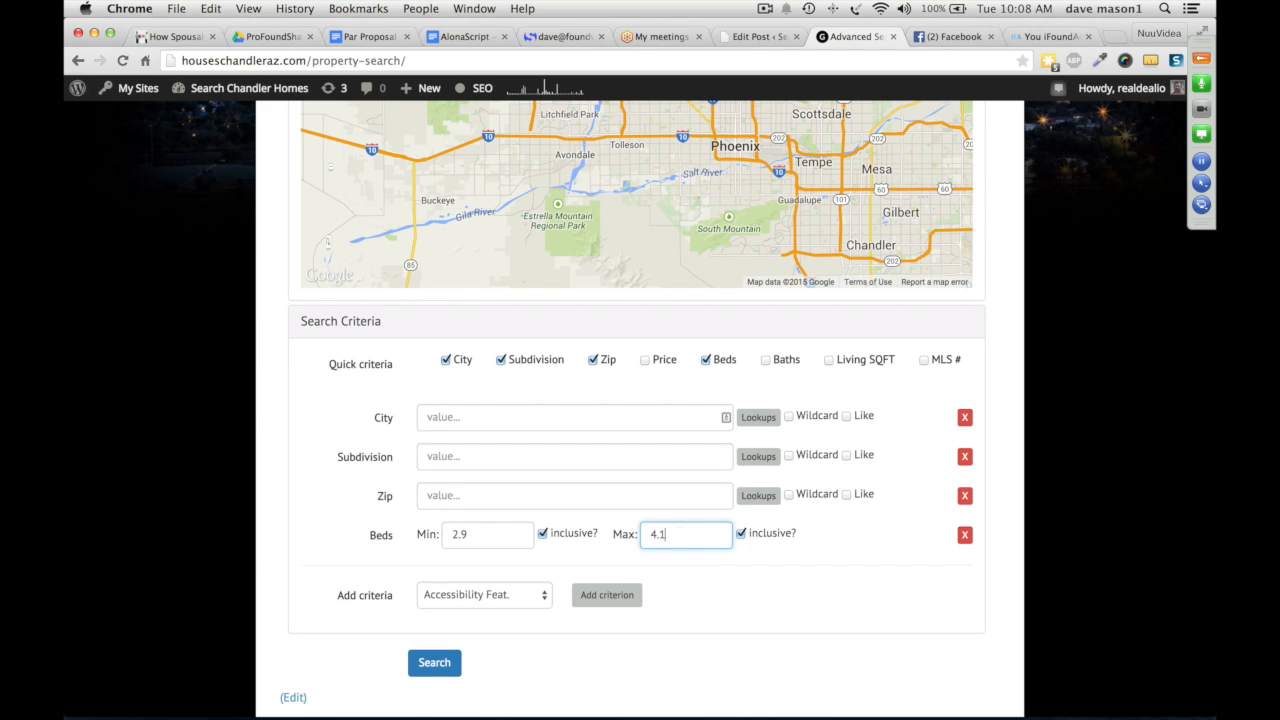
# - Add the Garage Spaces criterion with a minimum of 1.9 and a maximum of 3.1, and run the search
pyautogui.click(520, 603)
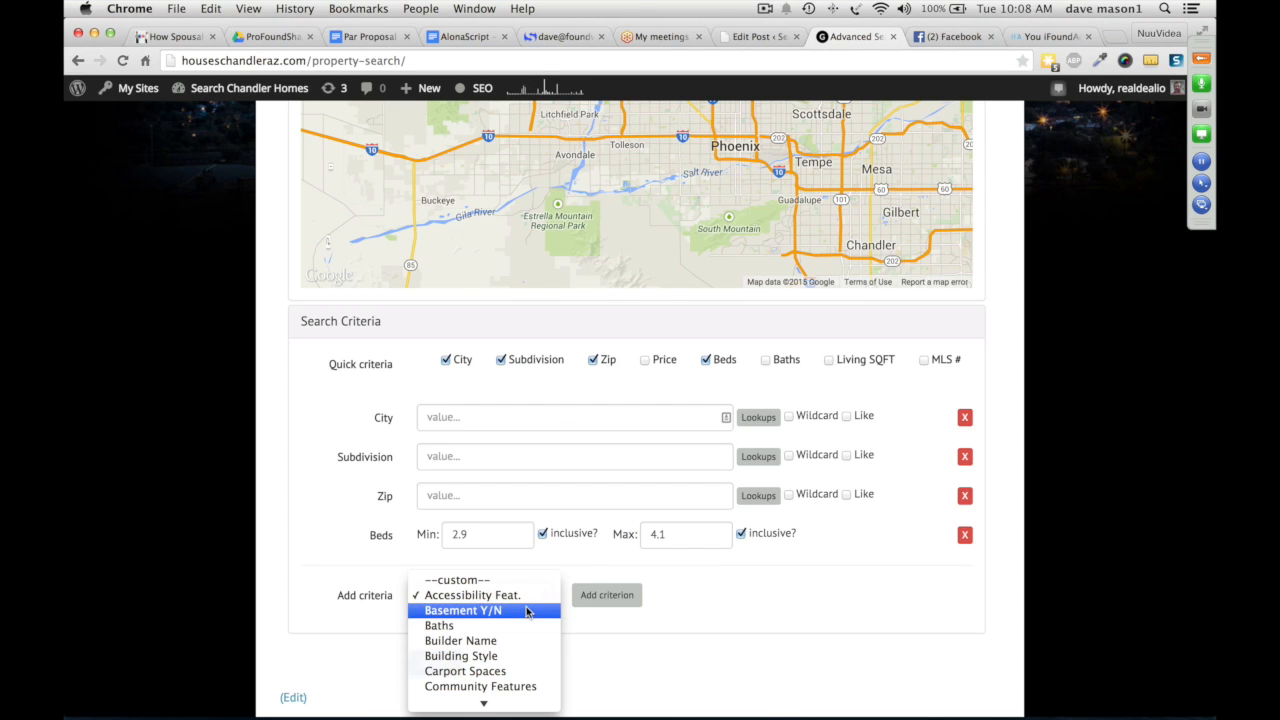
pyautogui.scroll(-3, 522, 625)
pyautogui.scroll(-2, 522, 625)
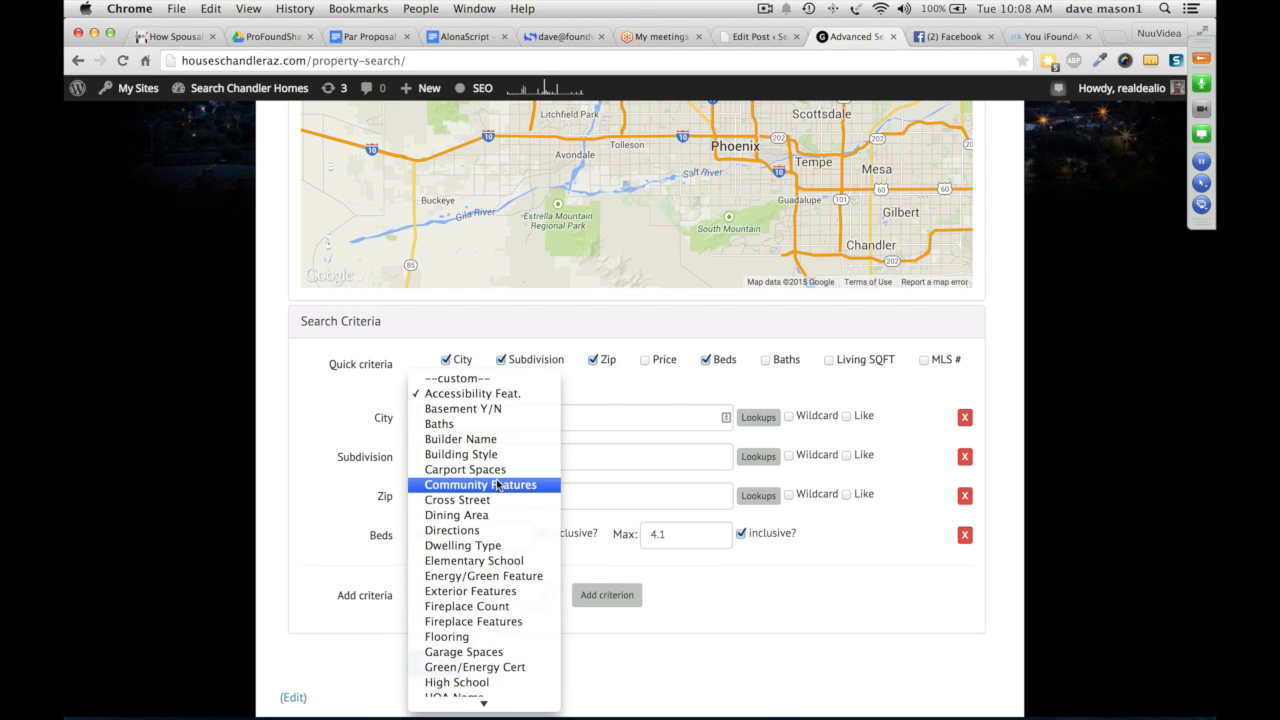
pyautogui.scroll(-2, 503, 594)
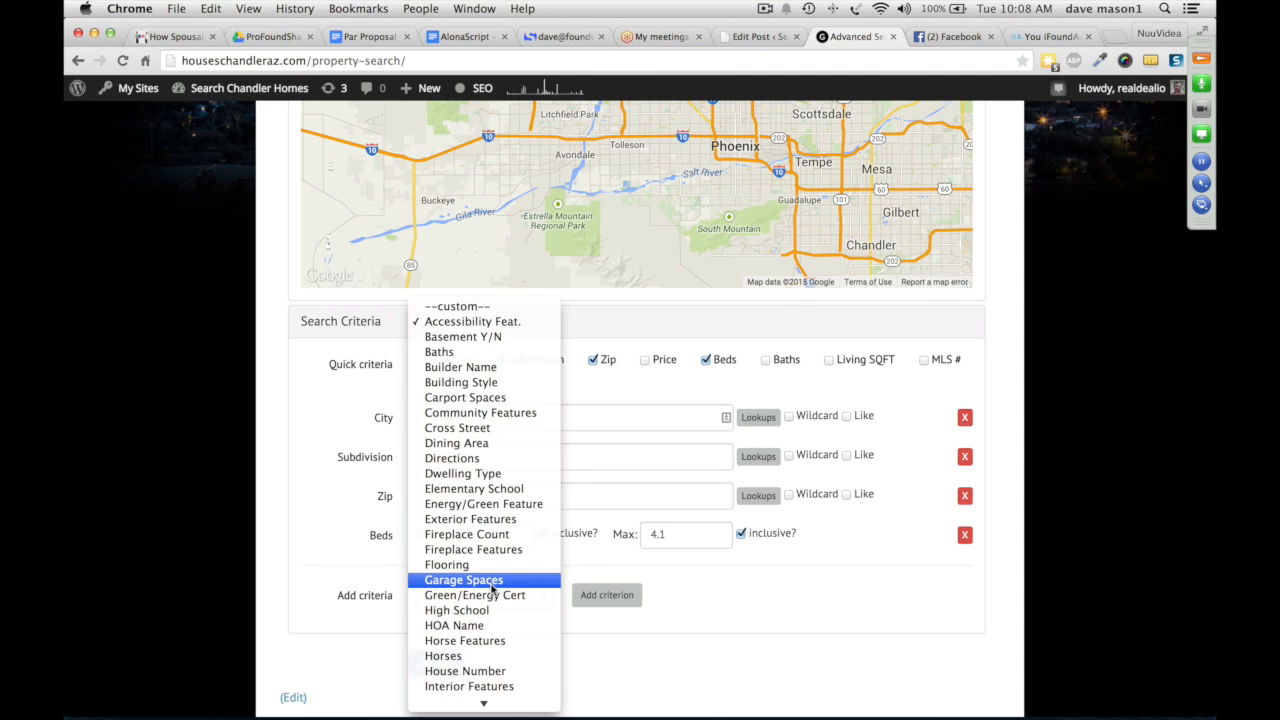
pyautogui.click(489, 580)
pyautogui.click(598, 598)
pyautogui.click(484, 572)
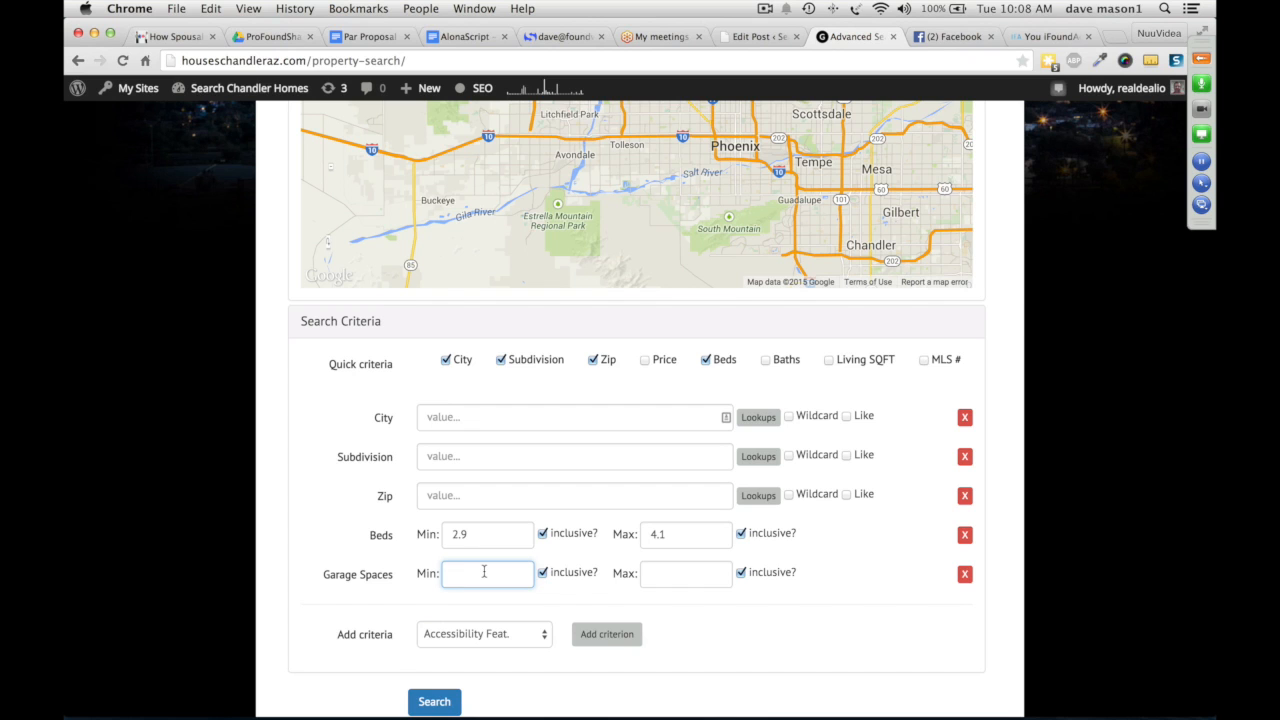
pyautogui.scroll(-1, 646, 577)
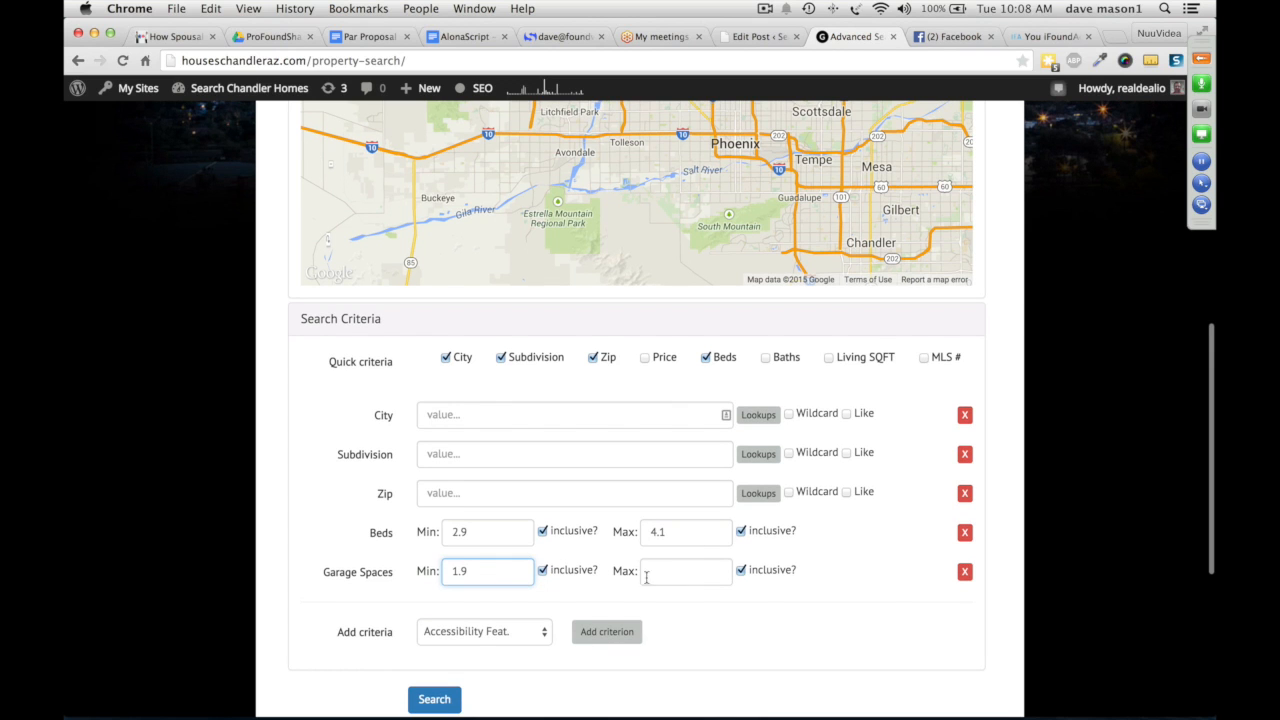
pyautogui.scroll(1, 667, 569)
pyautogui.click(667, 569)
pyautogui.write('3.1')
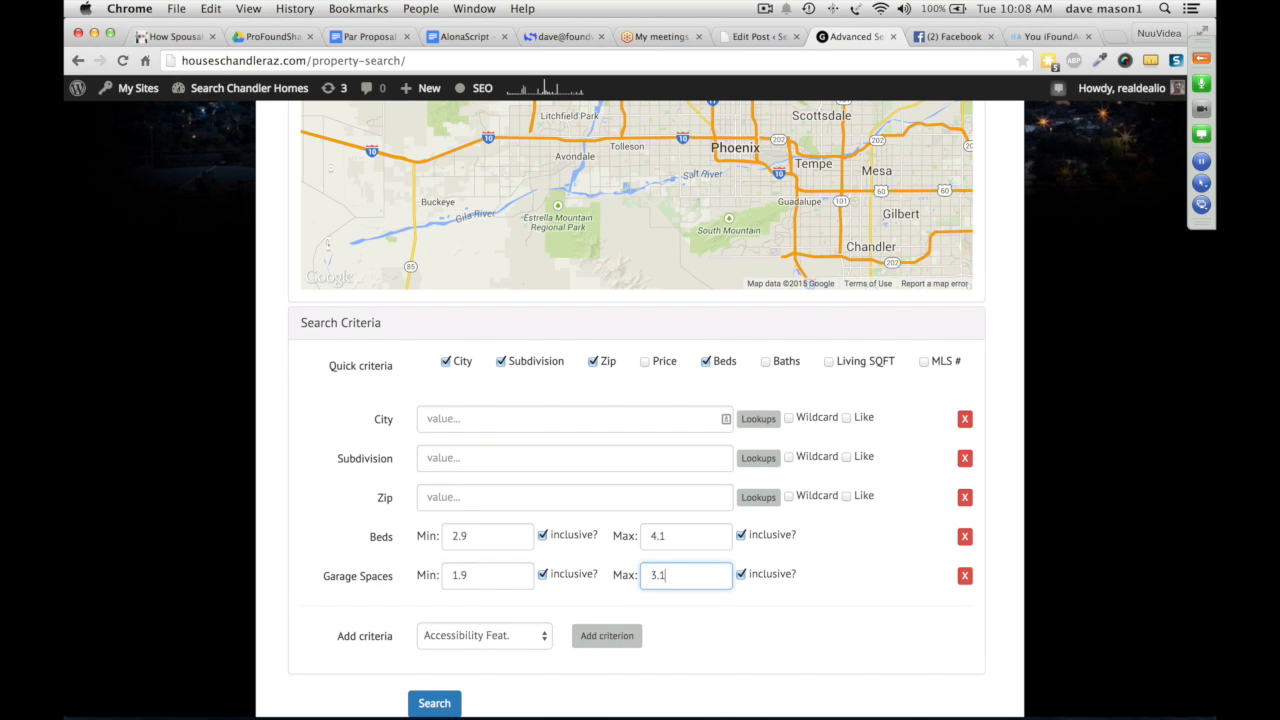
pyautogui.click(433, 704)
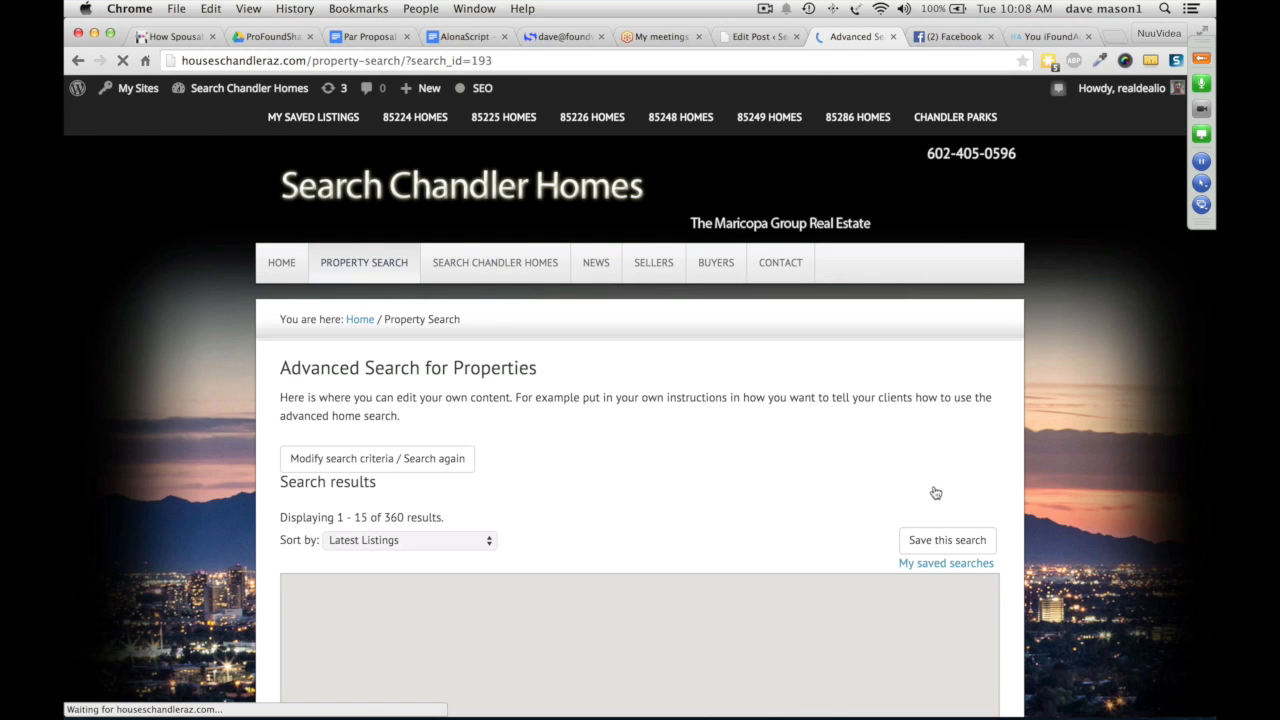
# - Add the Price criterion with a minimum of 300000 to the search criteria below the results, and search again
pyautogui.scroll(-3, 1005, 525)
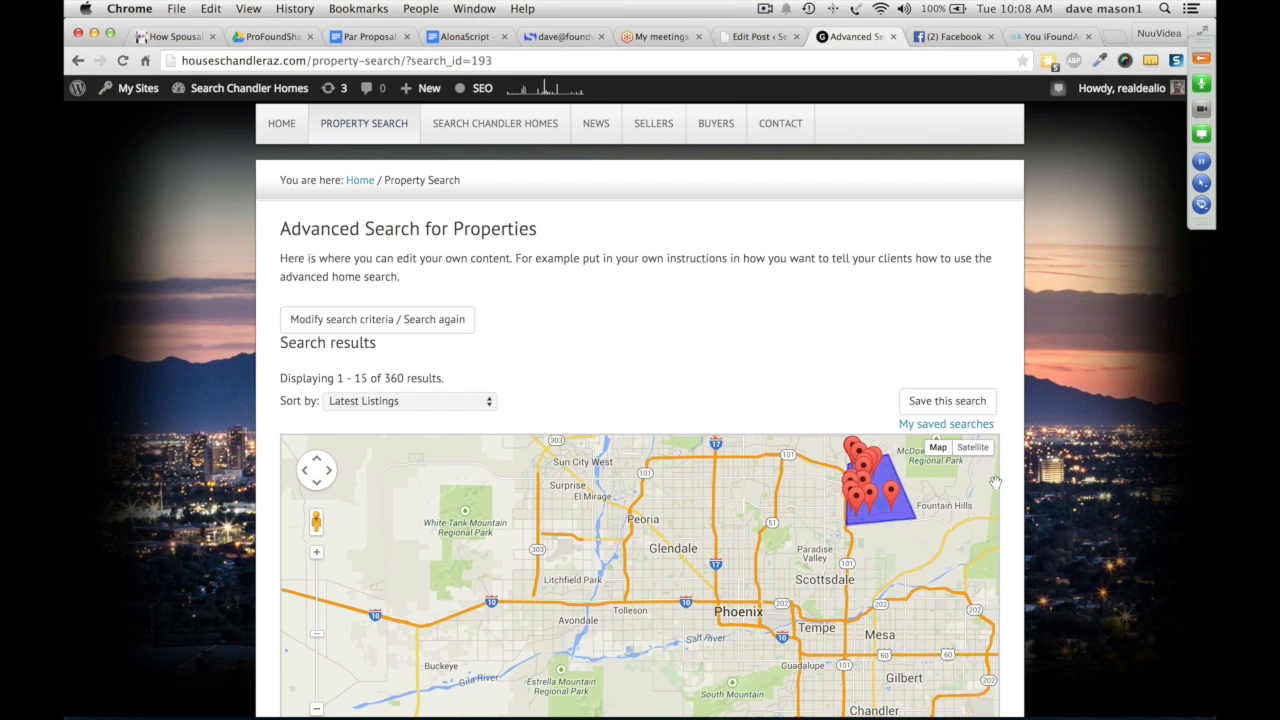
pyautogui.scroll(-15, 1011, 483)
pyautogui.scroll(-15, 1011, 483)
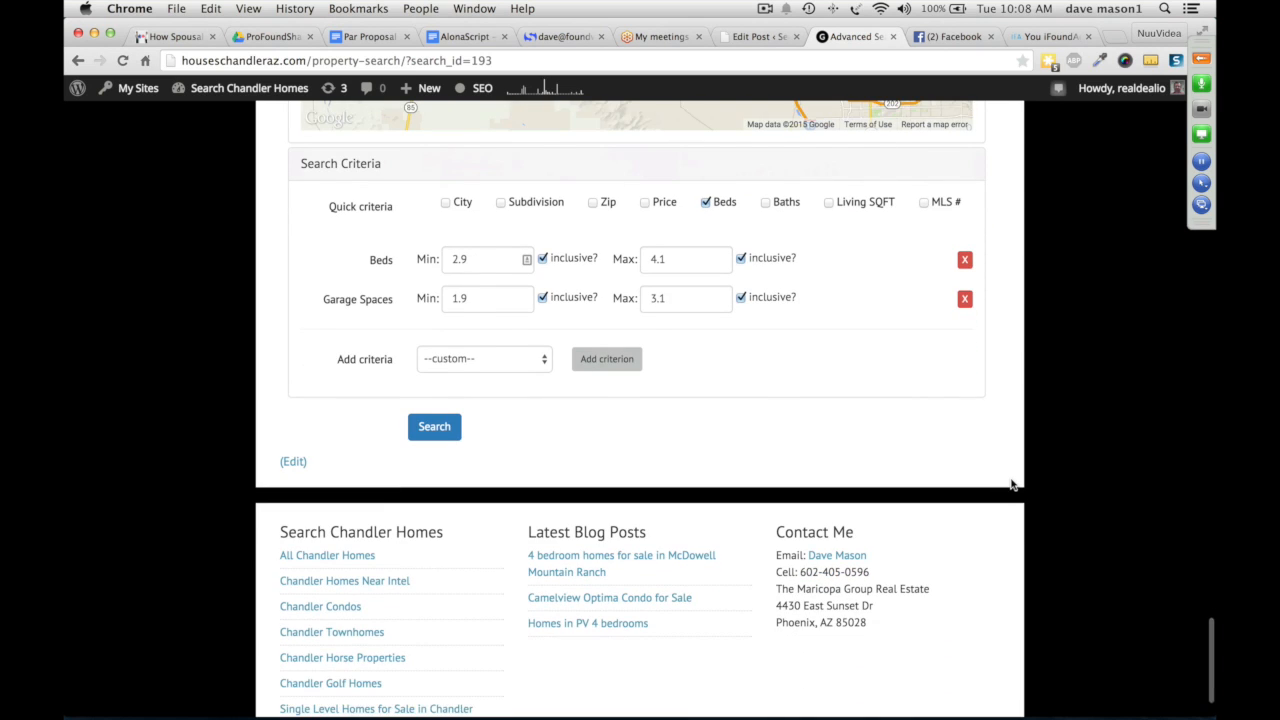
pyautogui.scroll(1, 1011, 483)
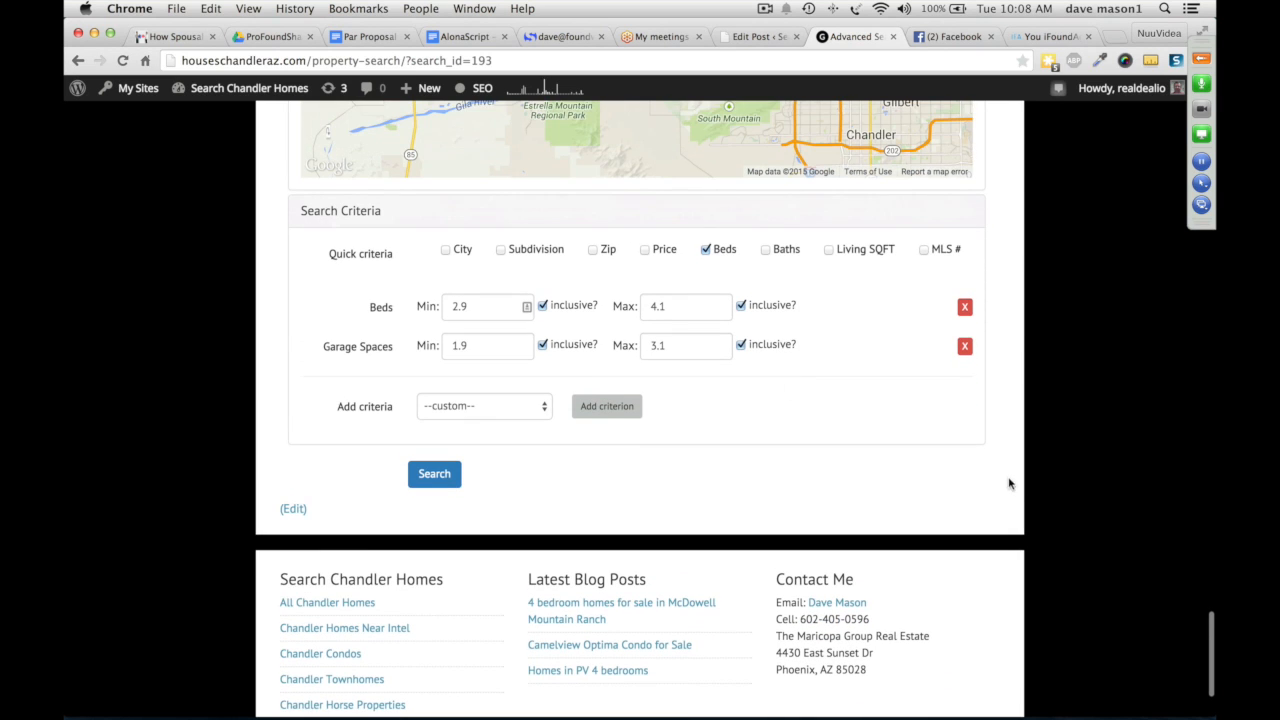
pyautogui.click(645, 250)
pyautogui.click(503, 389)
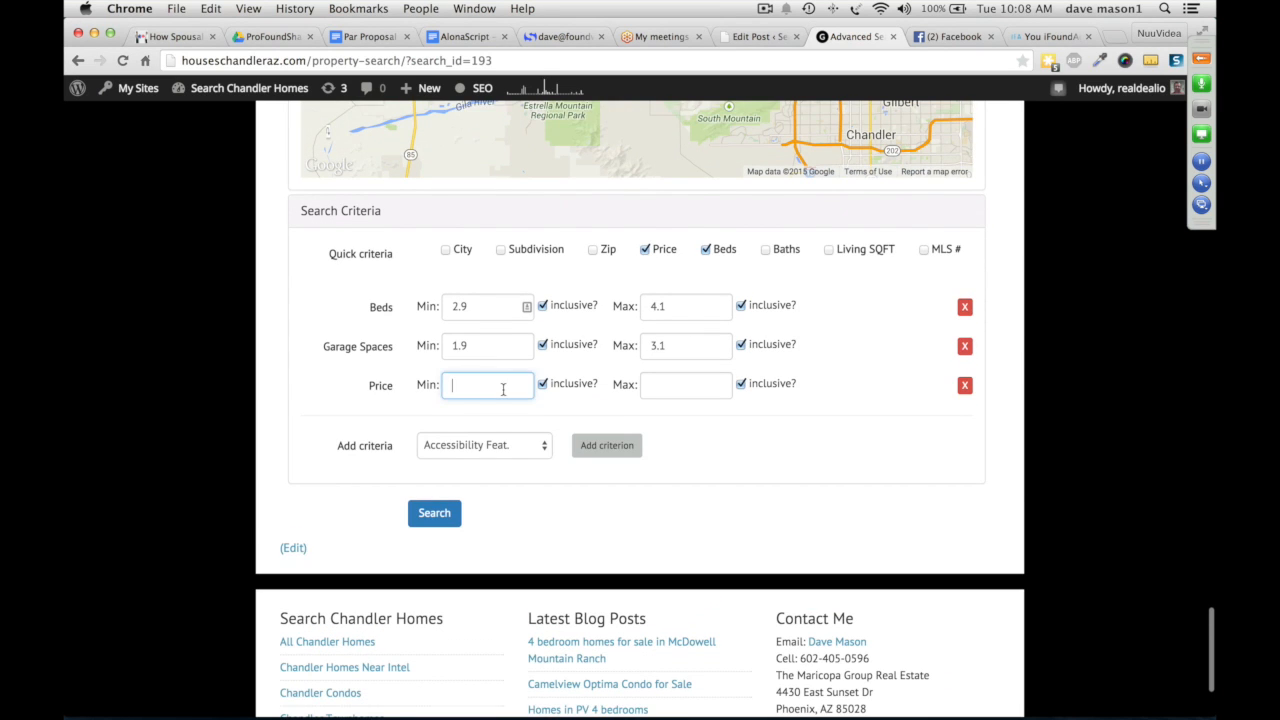
pyautogui.write('300000')
pyautogui.click(670, 387)
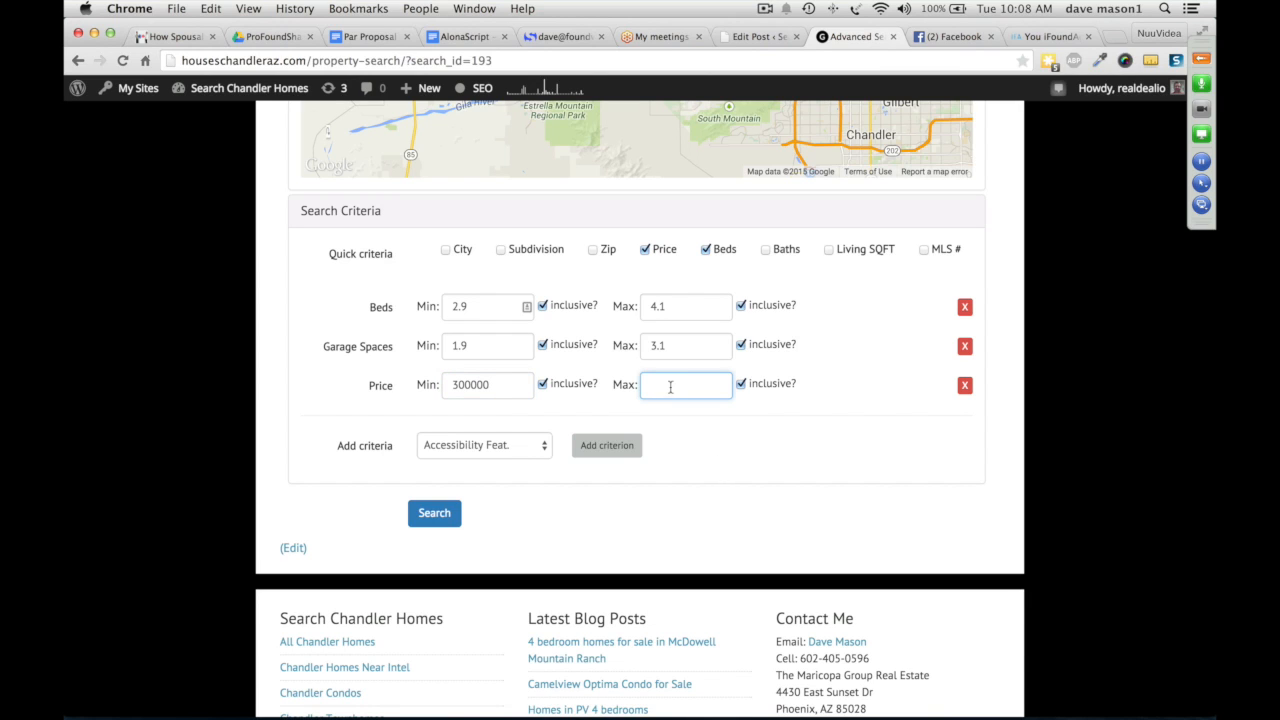
pyautogui.click(433, 517)
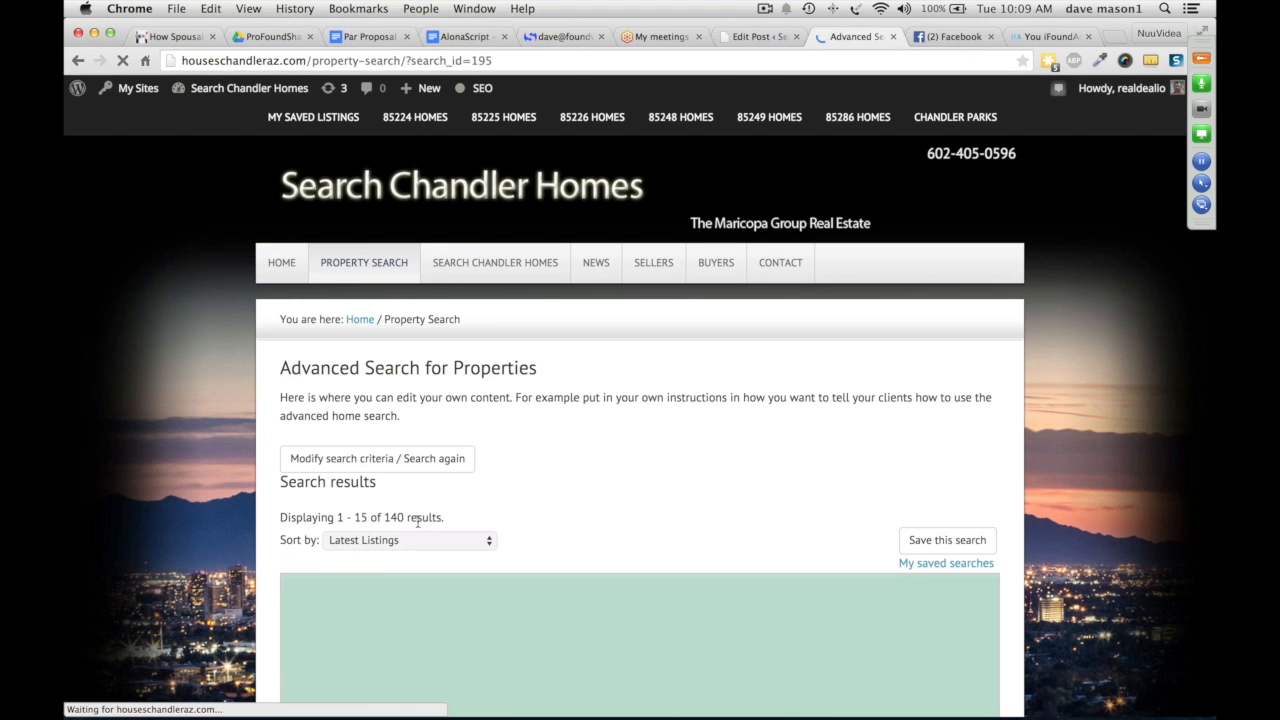
# - Open the saved searches from the results page and look over the lists of saved searches and homes
pyautogui.click(931, 566)
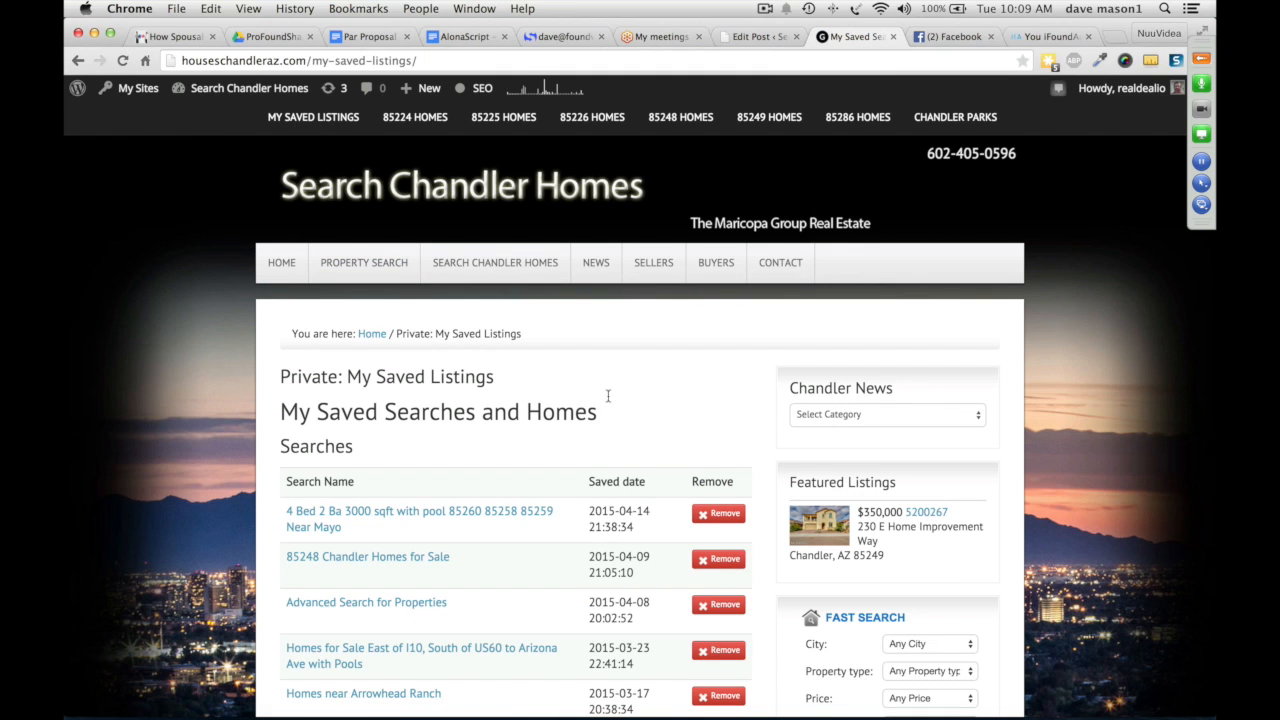
pyautogui.scroll(-5, 751, 409)
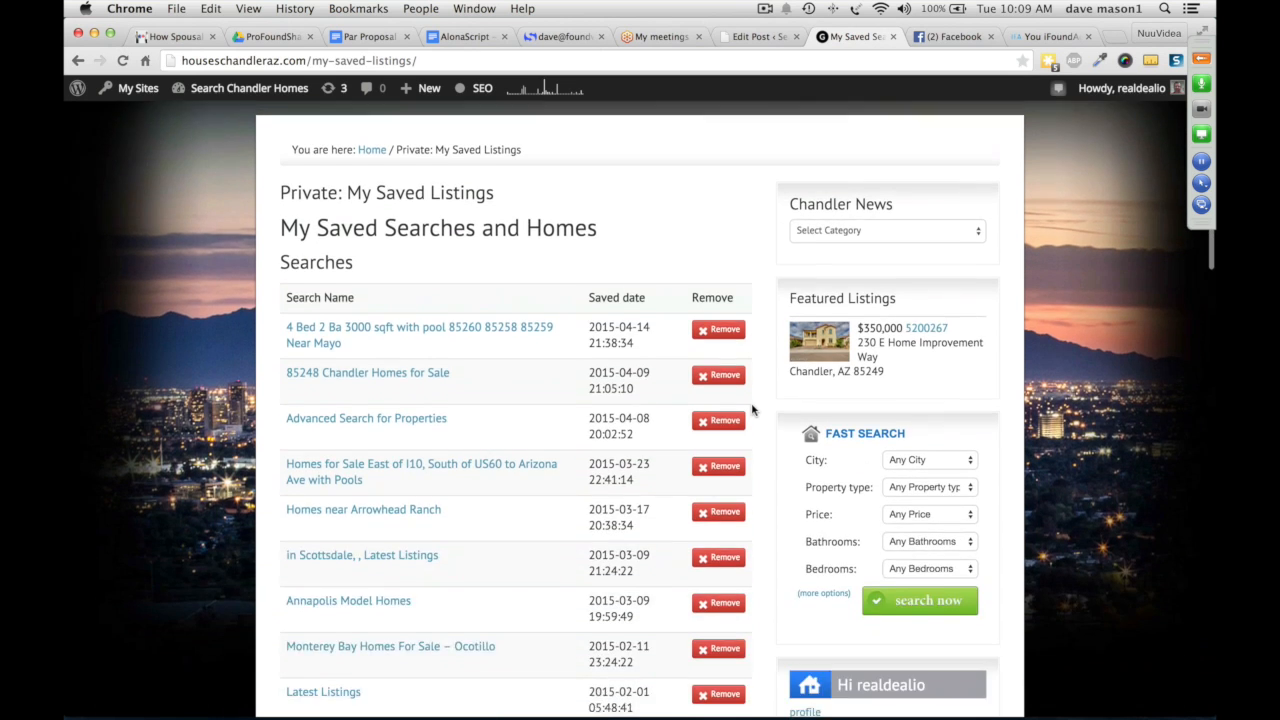
pyautogui.scroll(-15, 752, 409)
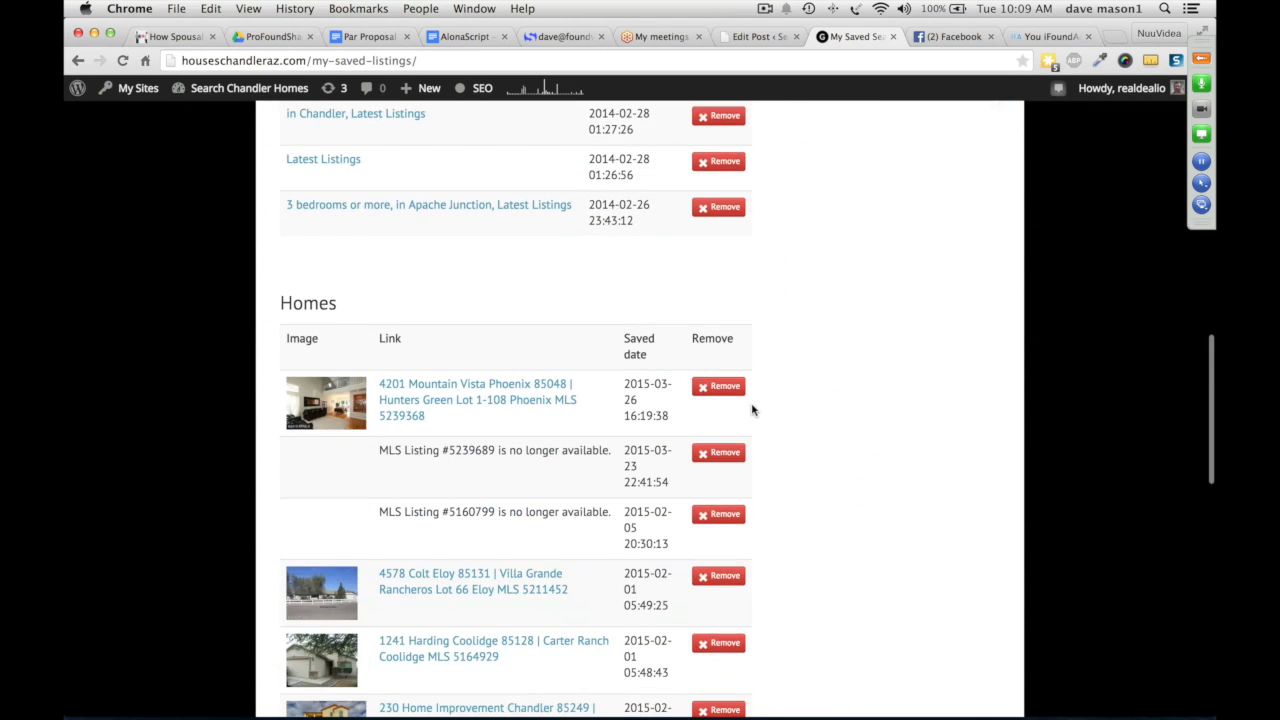
pyautogui.scroll(-18, 752, 409)
pyautogui.scroll(20, 752, 409)
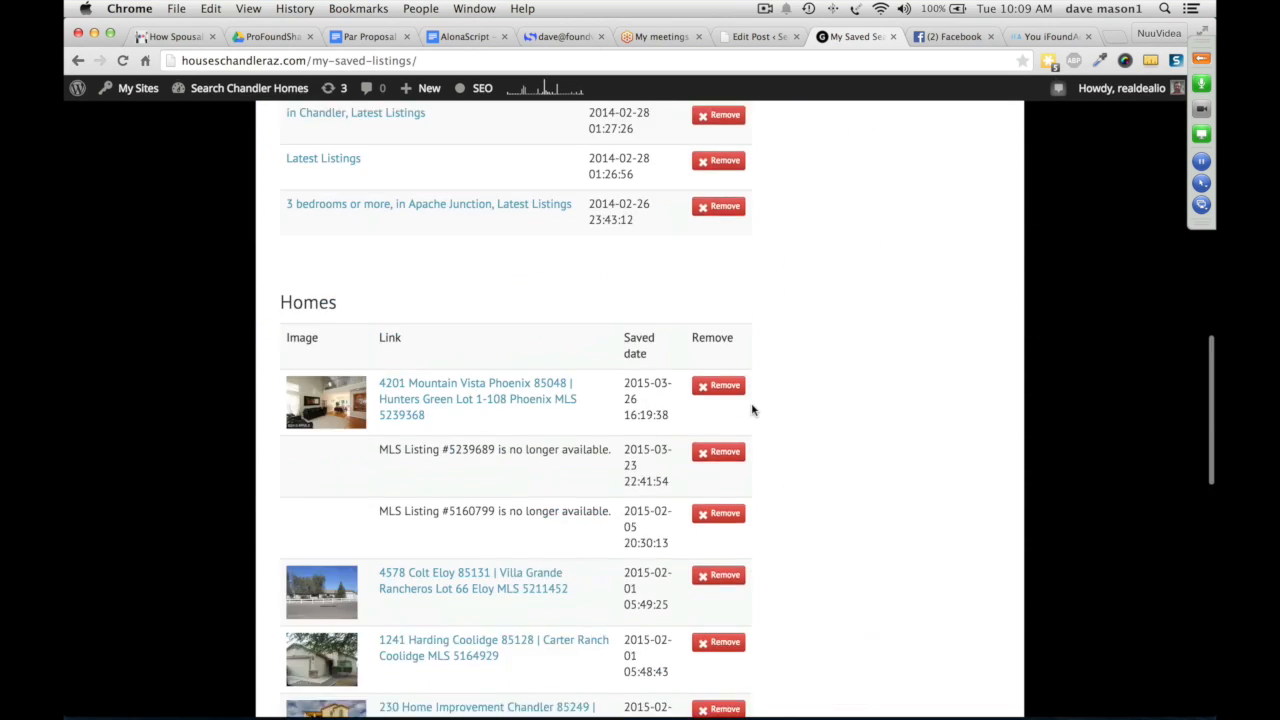
pyautogui.scroll(11, 752, 409)
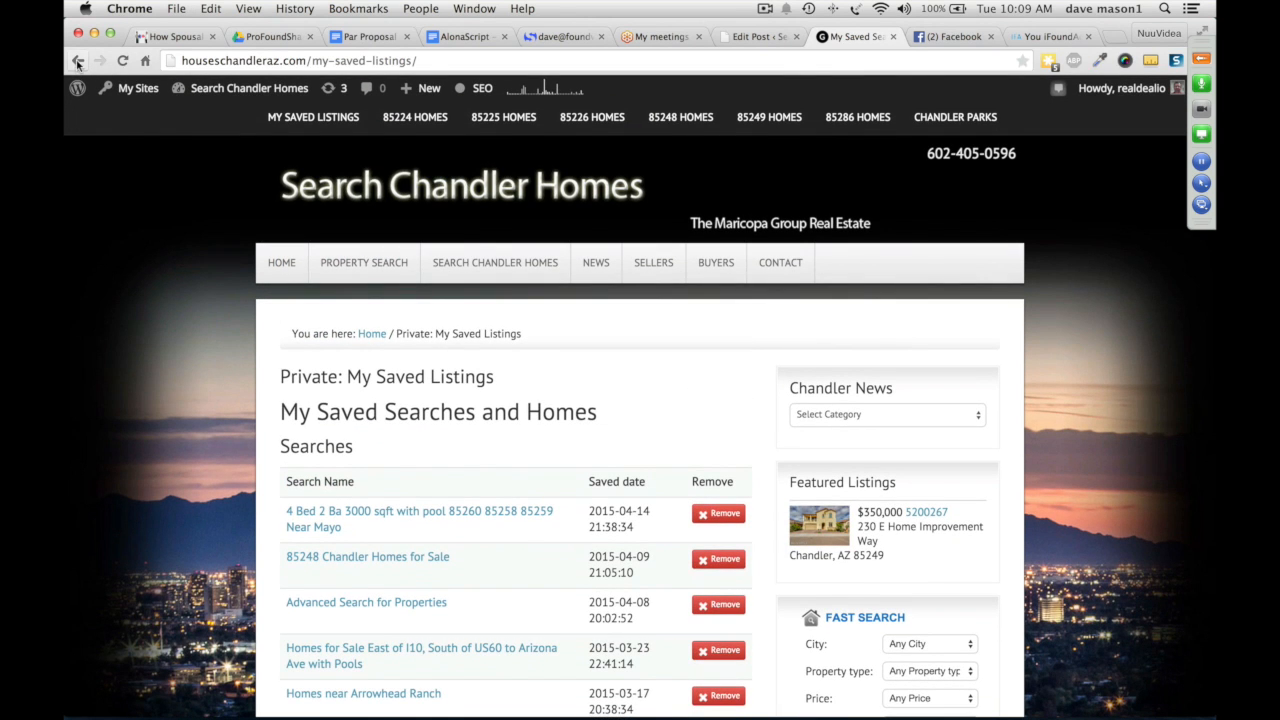
# - Return to the search results and look through the map and listings down to the search criteria form
pyautogui.click(78, 61)
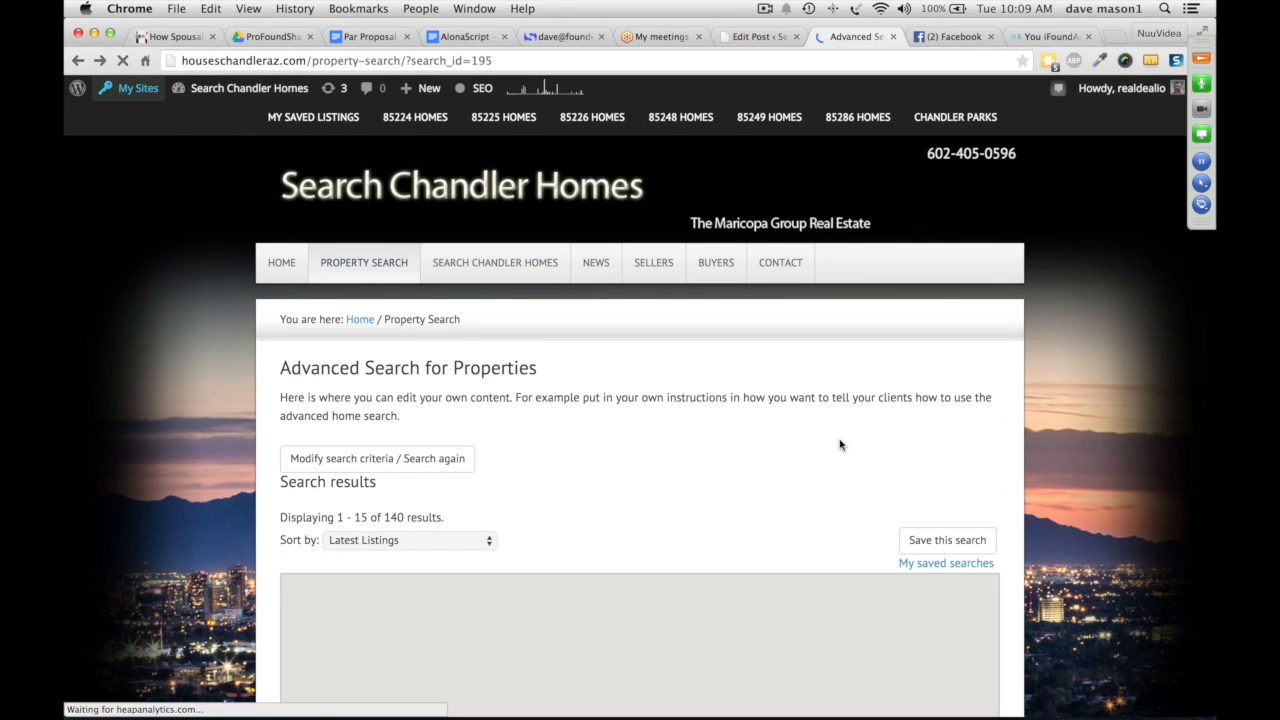
pyautogui.scroll(-4, 986, 443)
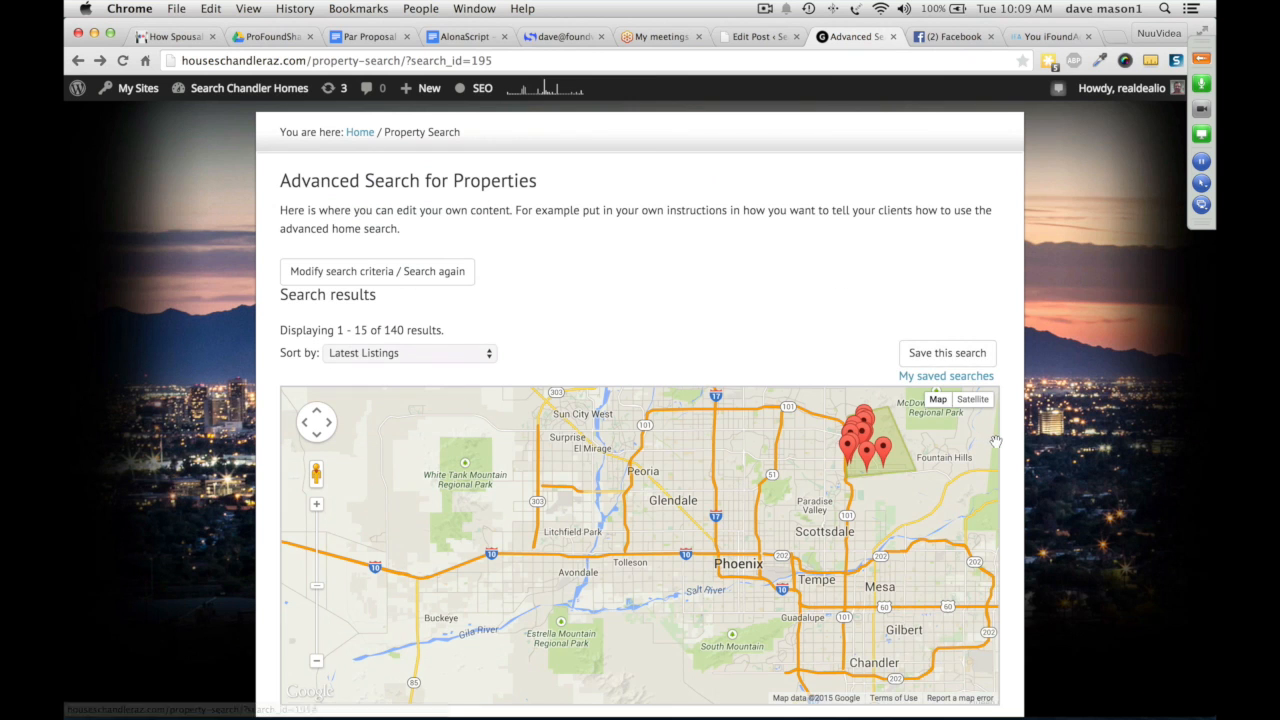
pyautogui.scroll(-15, 1013, 457)
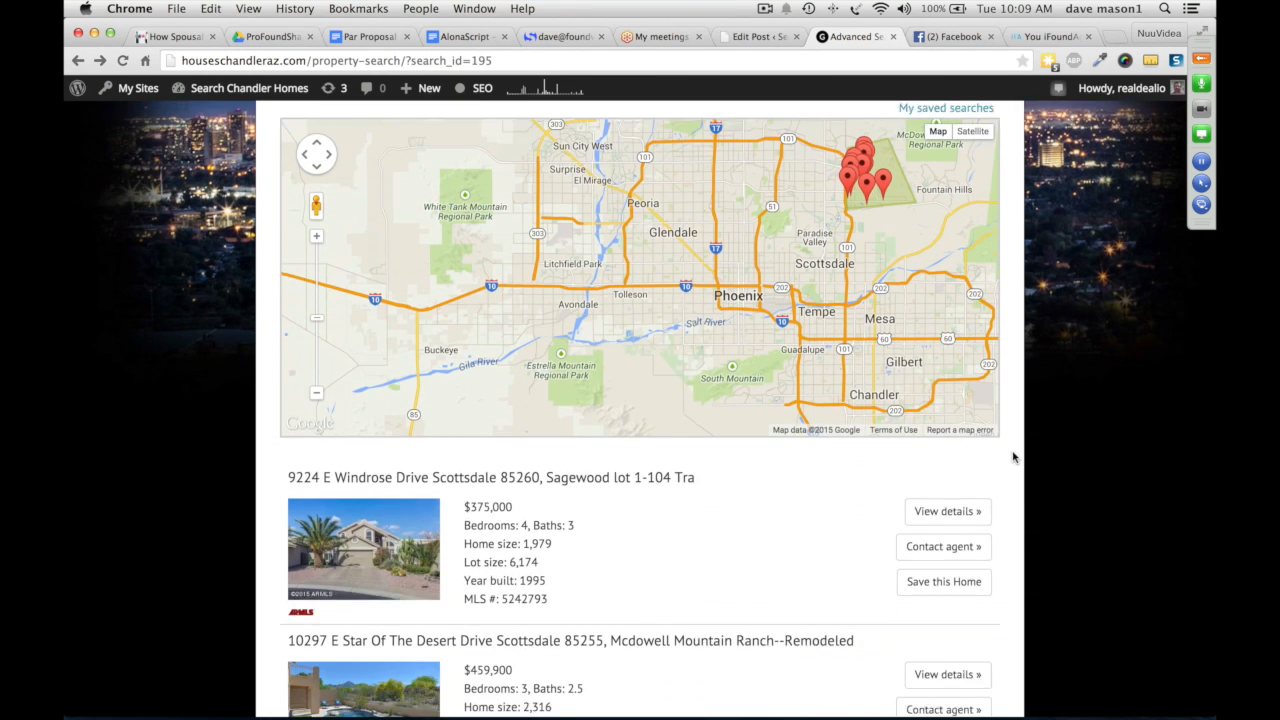
pyautogui.scroll(-20, 1013, 457)
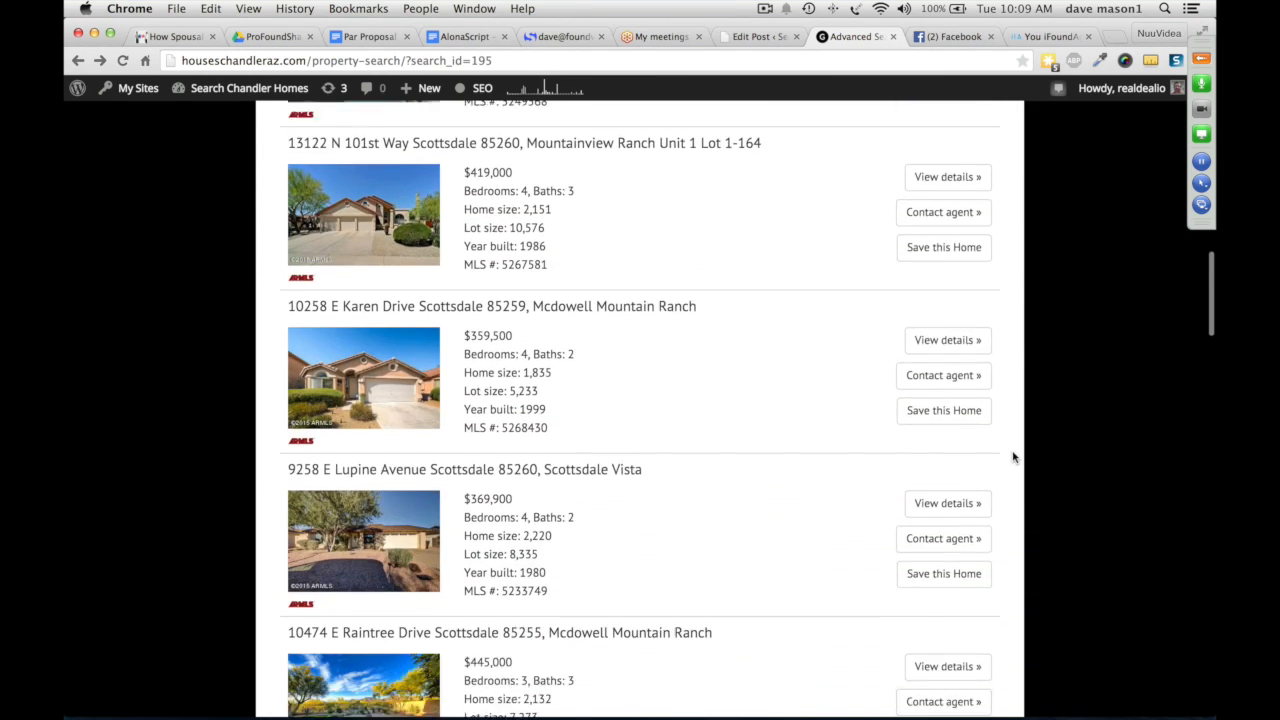
pyautogui.scroll(-16, 1013, 457)
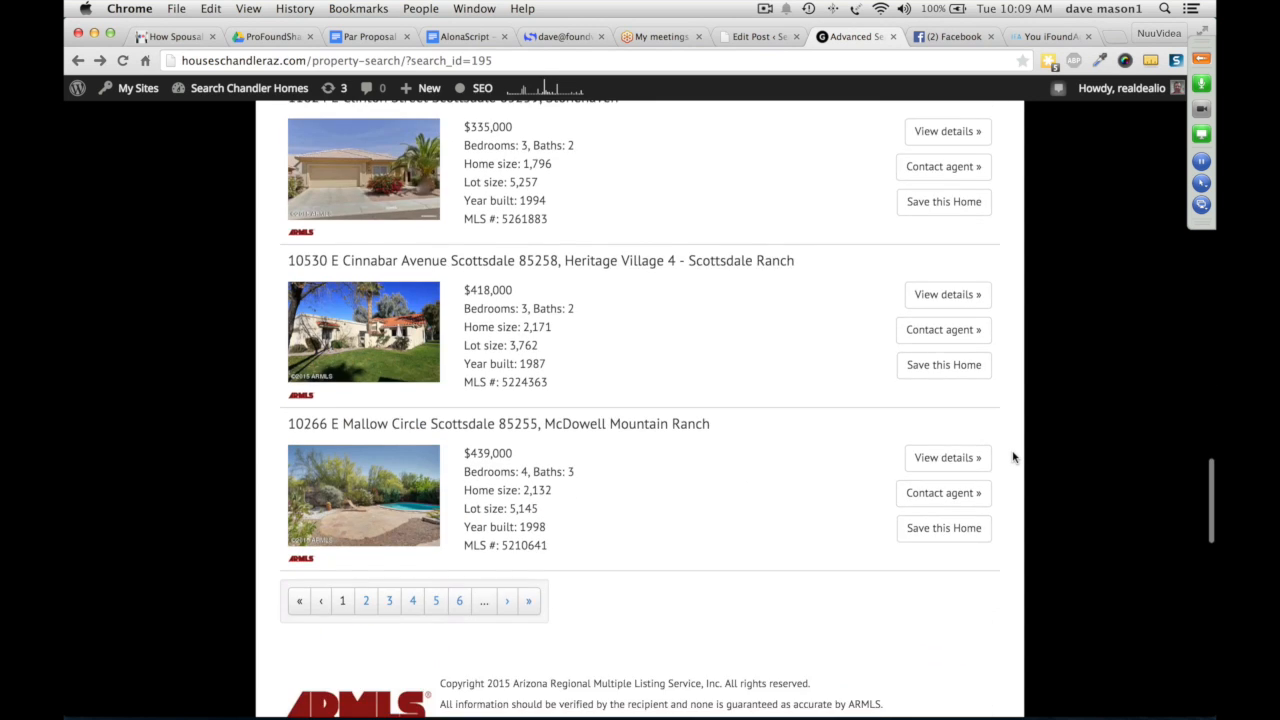
pyautogui.scroll(-7, 1013, 457)
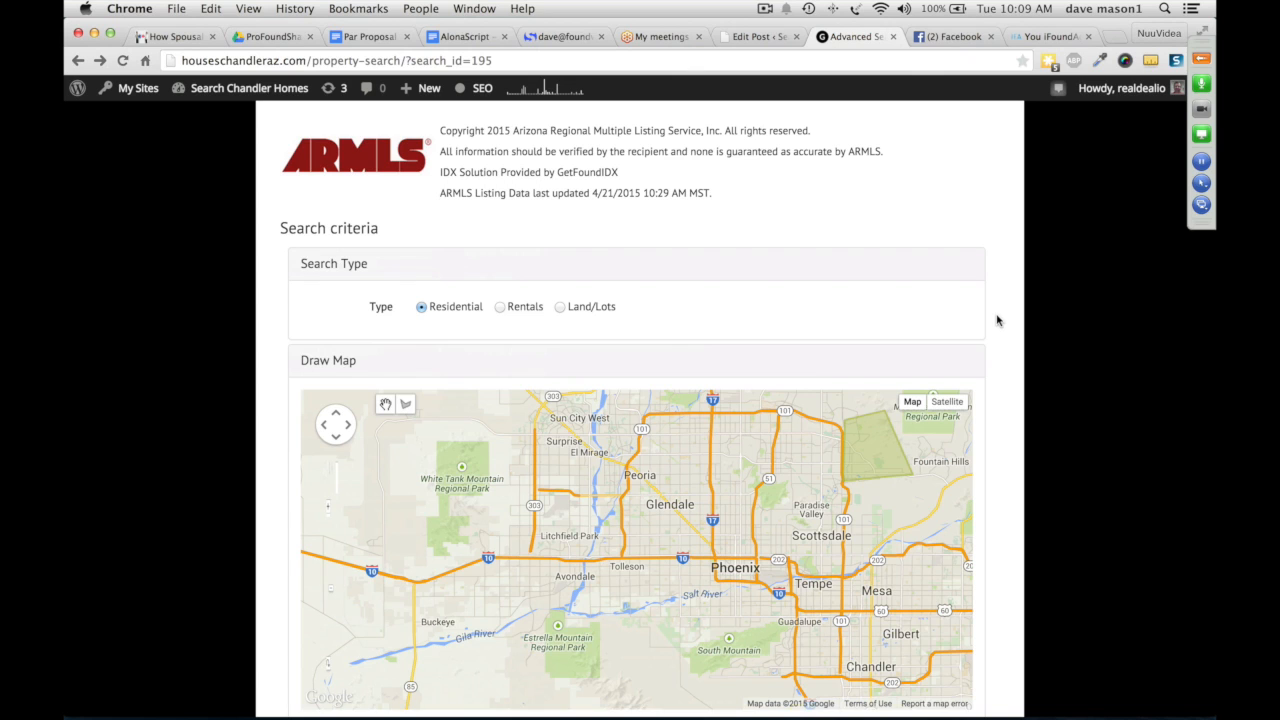
# - Expand the GoToMeeting control panel to read the attendee's chat question about pages for individual homes, and collapse it again
pyautogui.click(1204, 62)
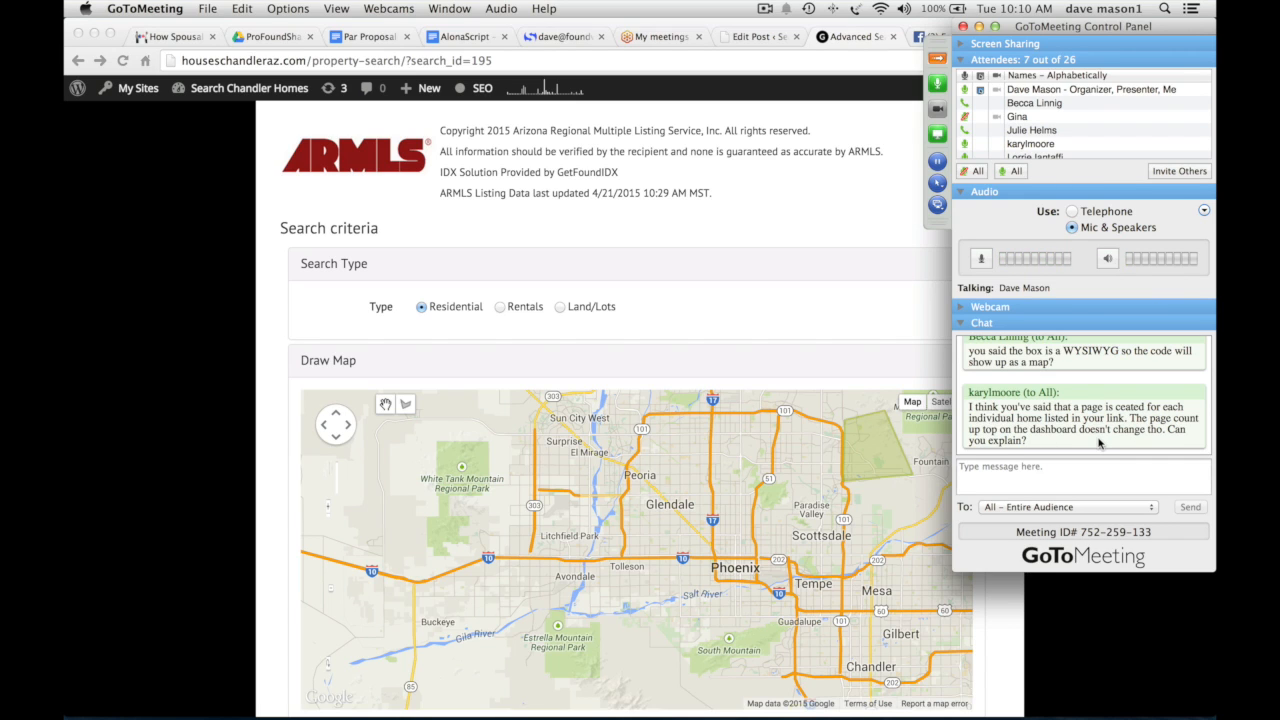
pyautogui.click(940, 60)
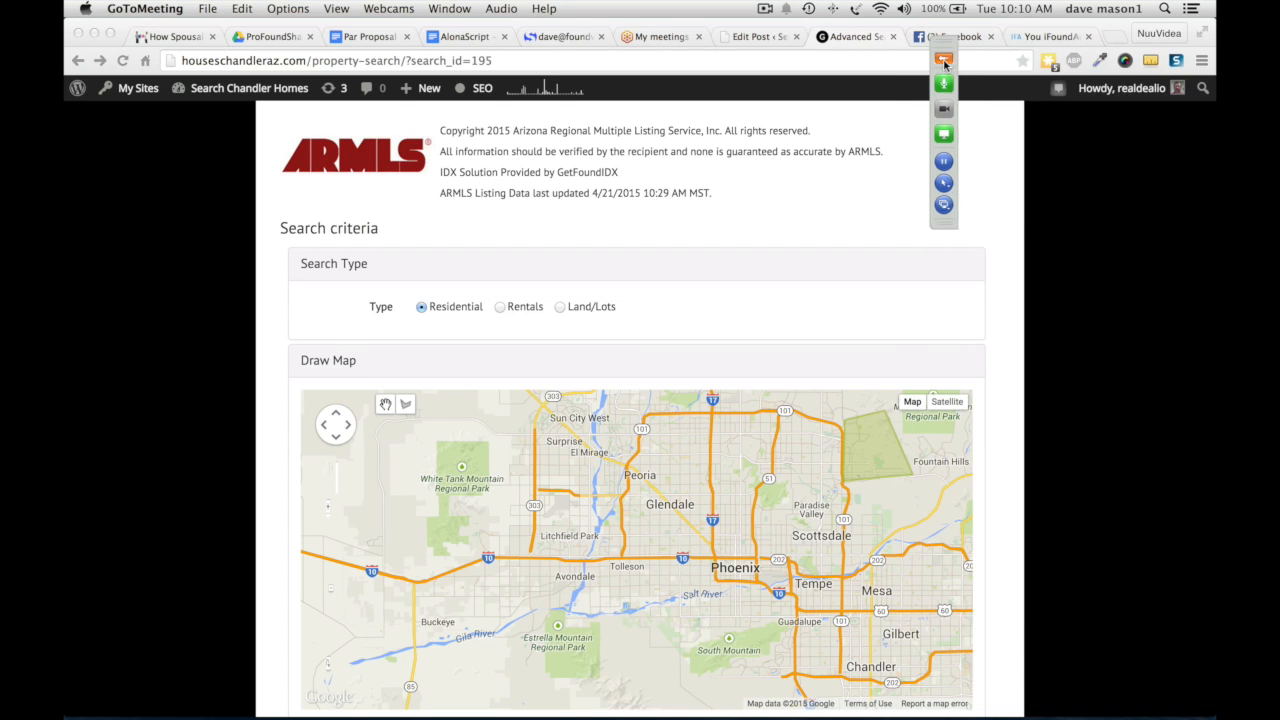
# - Go to the site's News page, bring up the GoToMeeting chat, and open the 4 bedroom McDowell Mountain Ranch post
pyautogui.scroll(20, 684, 186)
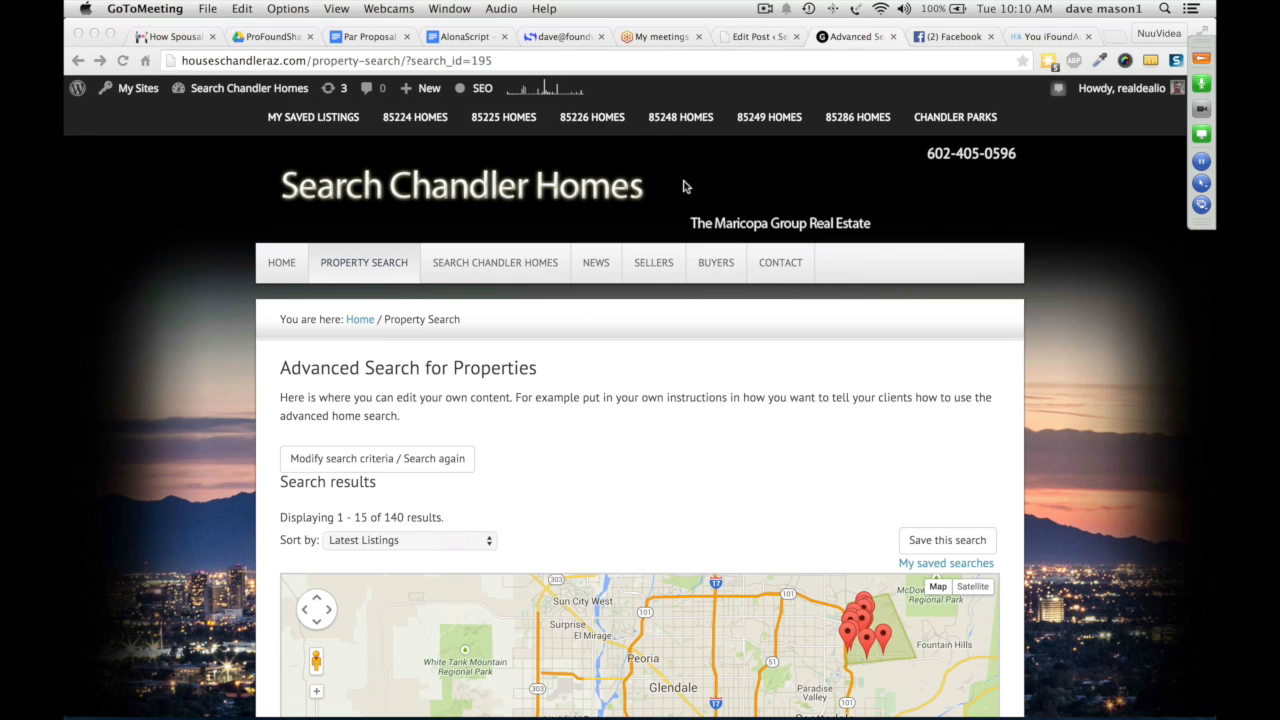
pyautogui.click(588, 264)
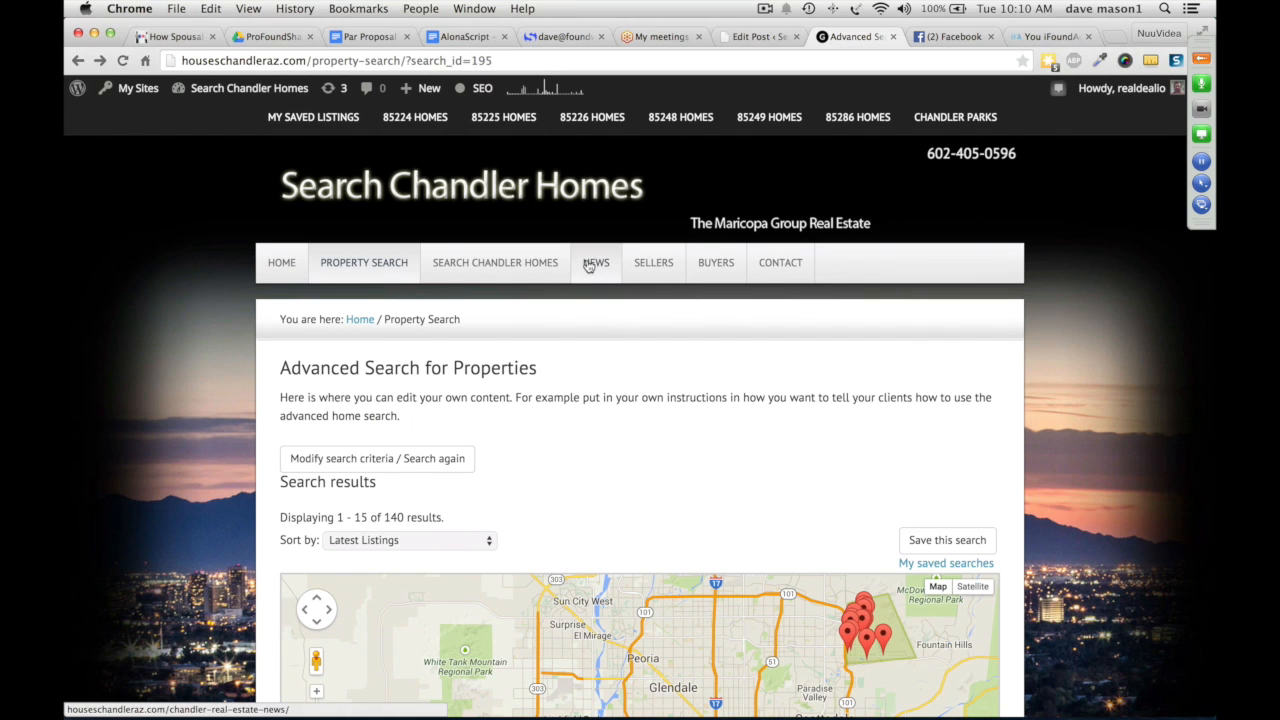
pyautogui.click(1201, 58)
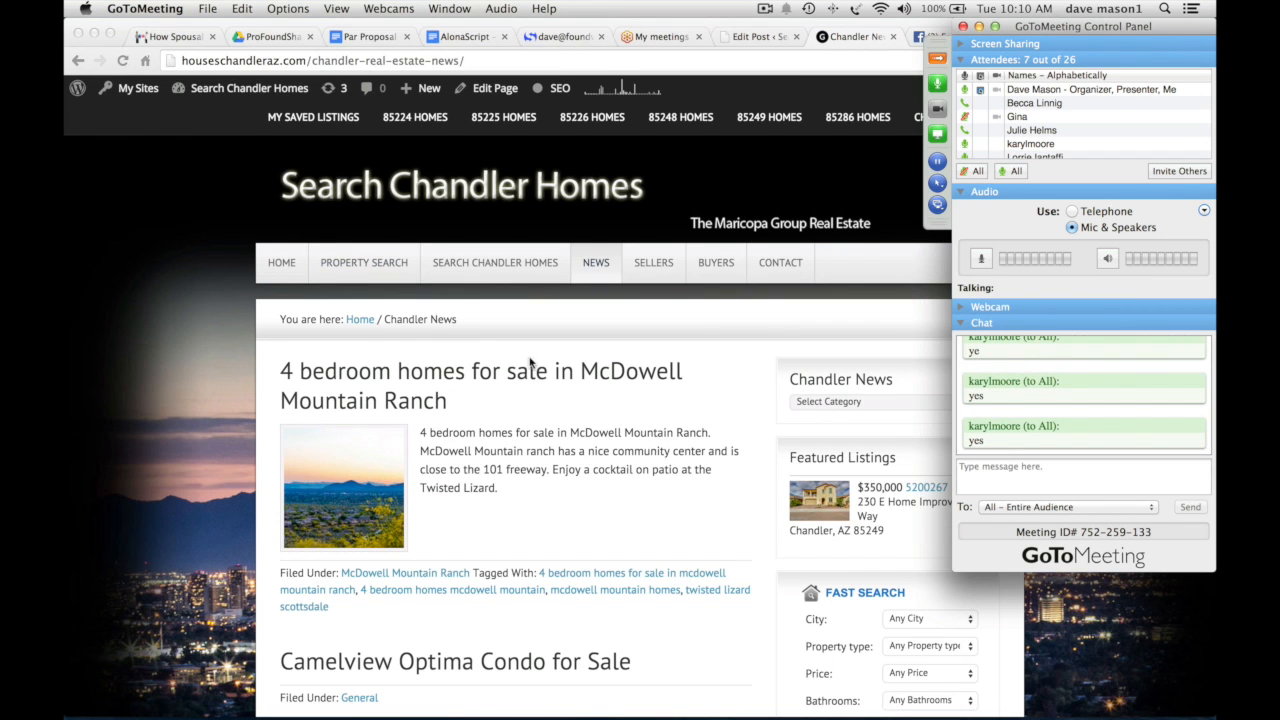
pyautogui.click(464, 376)
pyautogui.click(379, 374)
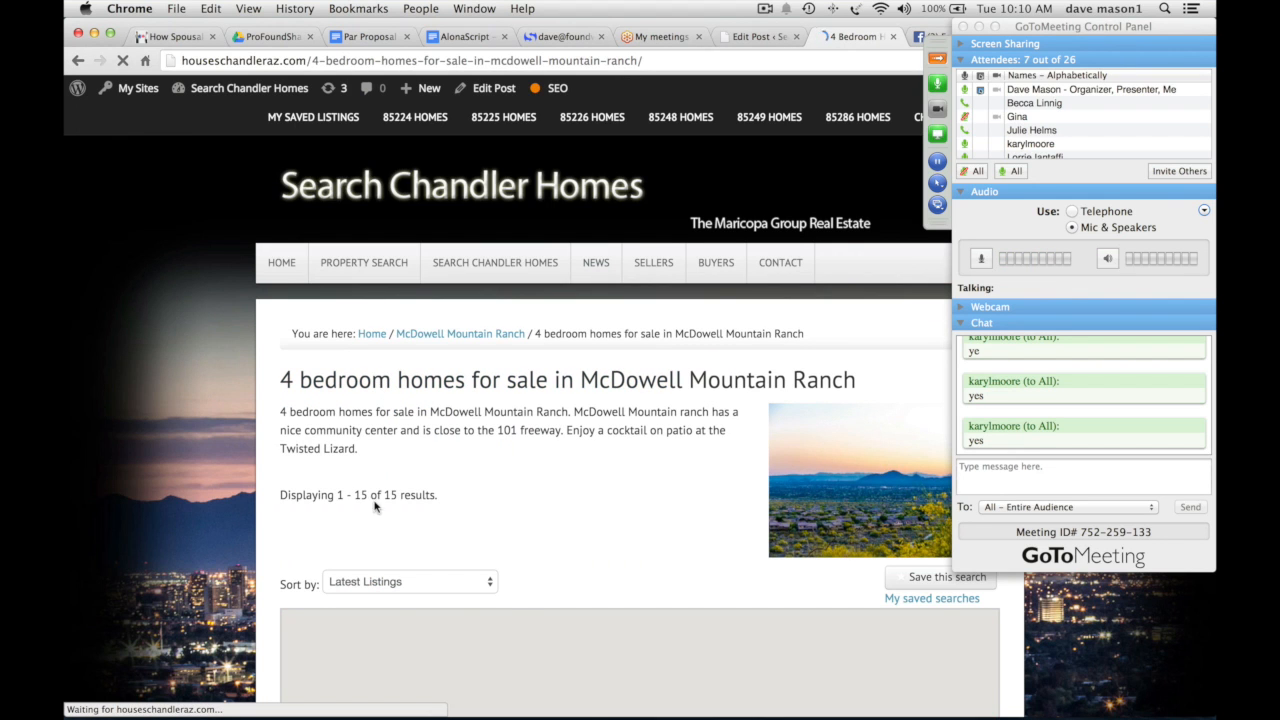
# - Highlight the total in the post's results line and the post's slug in the page URL
pyautogui.moveTo(382, 497); pyautogui.dragTo(397, 497)
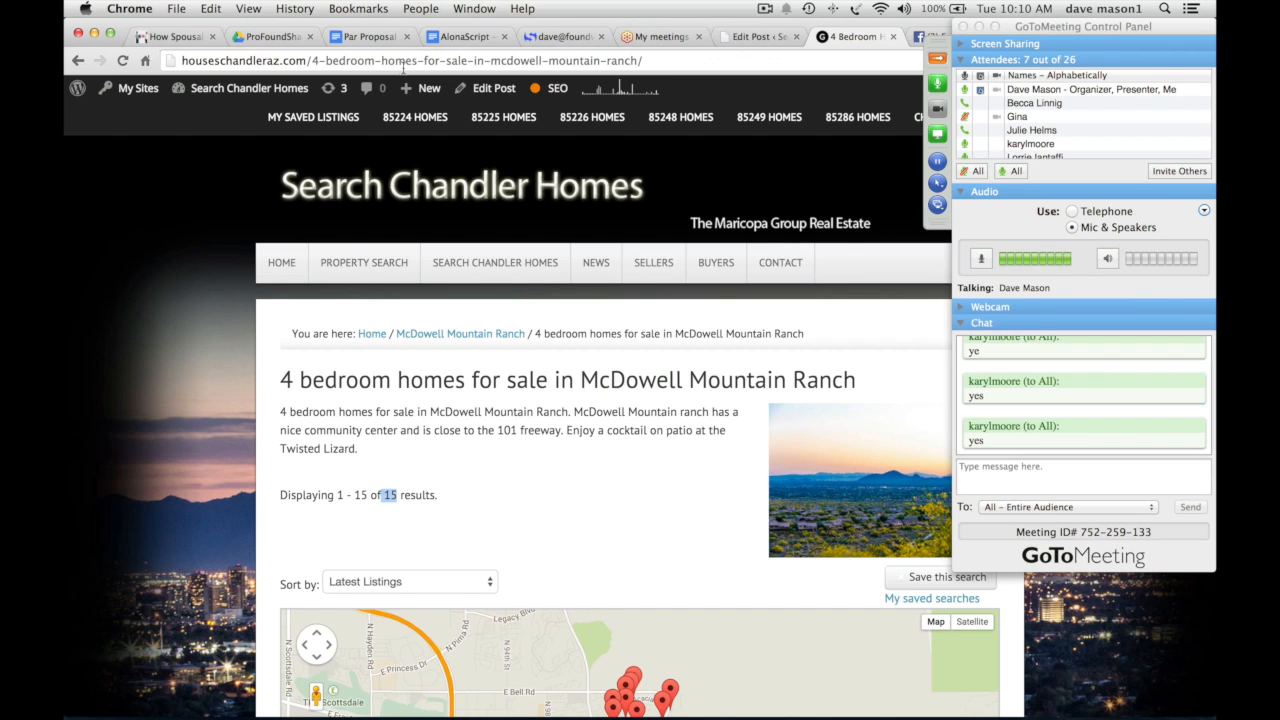
pyautogui.click(660, 58)
pyautogui.moveTo(660, 58); pyautogui.dragTo(318, 60)
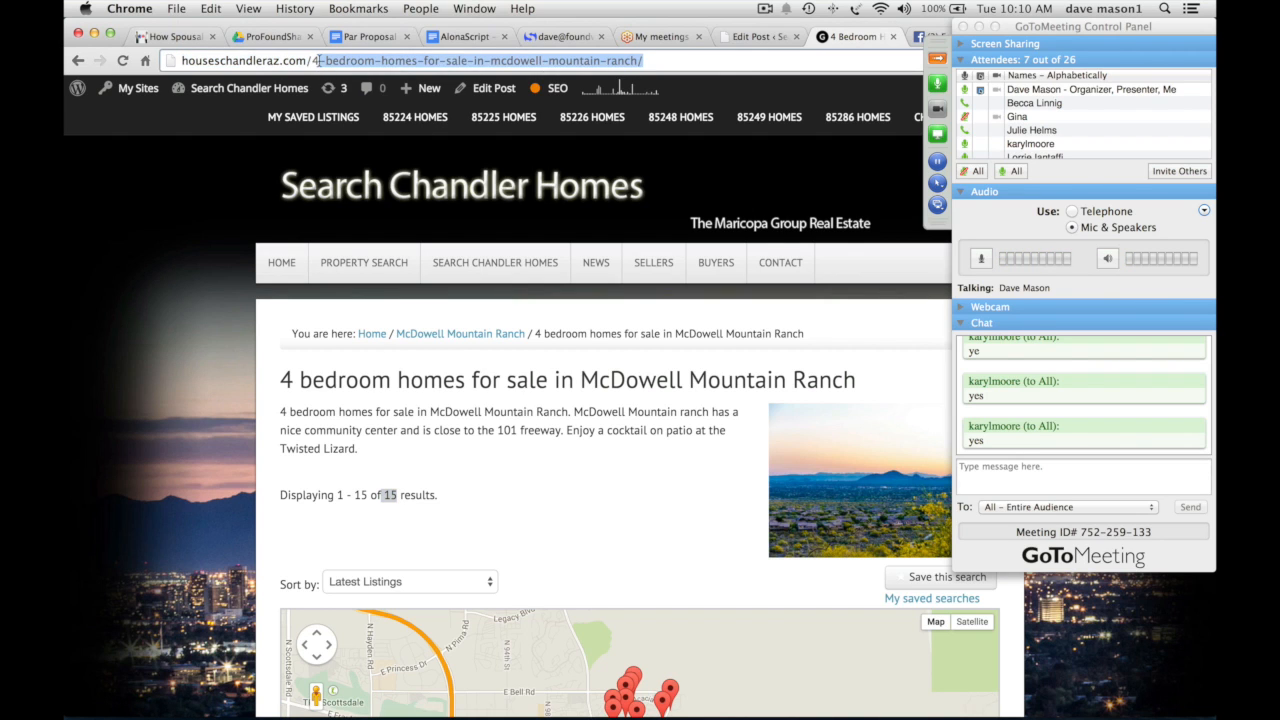
# - Open the individual page of the $425,000 McDowell Mountain Ranch home from the post's listings
pyautogui.scroll(-3, 470, 488)
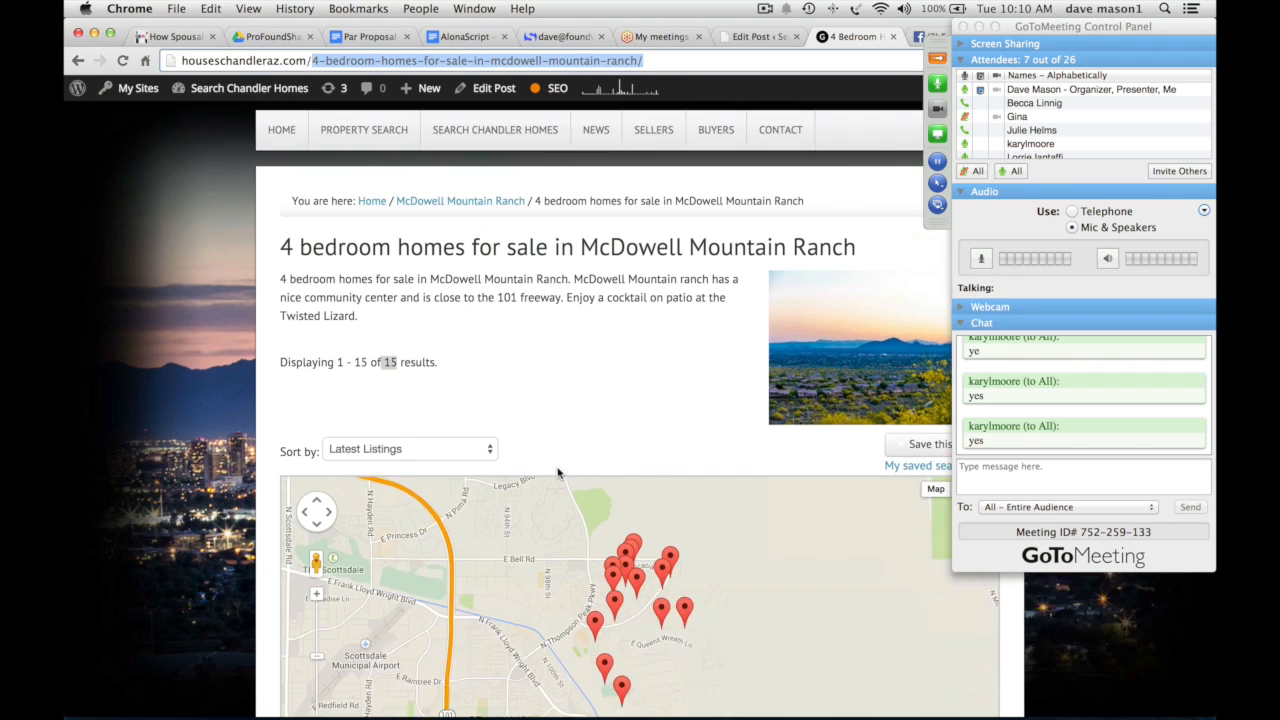
pyautogui.scroll(-3, 557, 471)
pyautogui.scroll(-10, 263, 609)
pyautogui.scroll(-5, 263, 615)
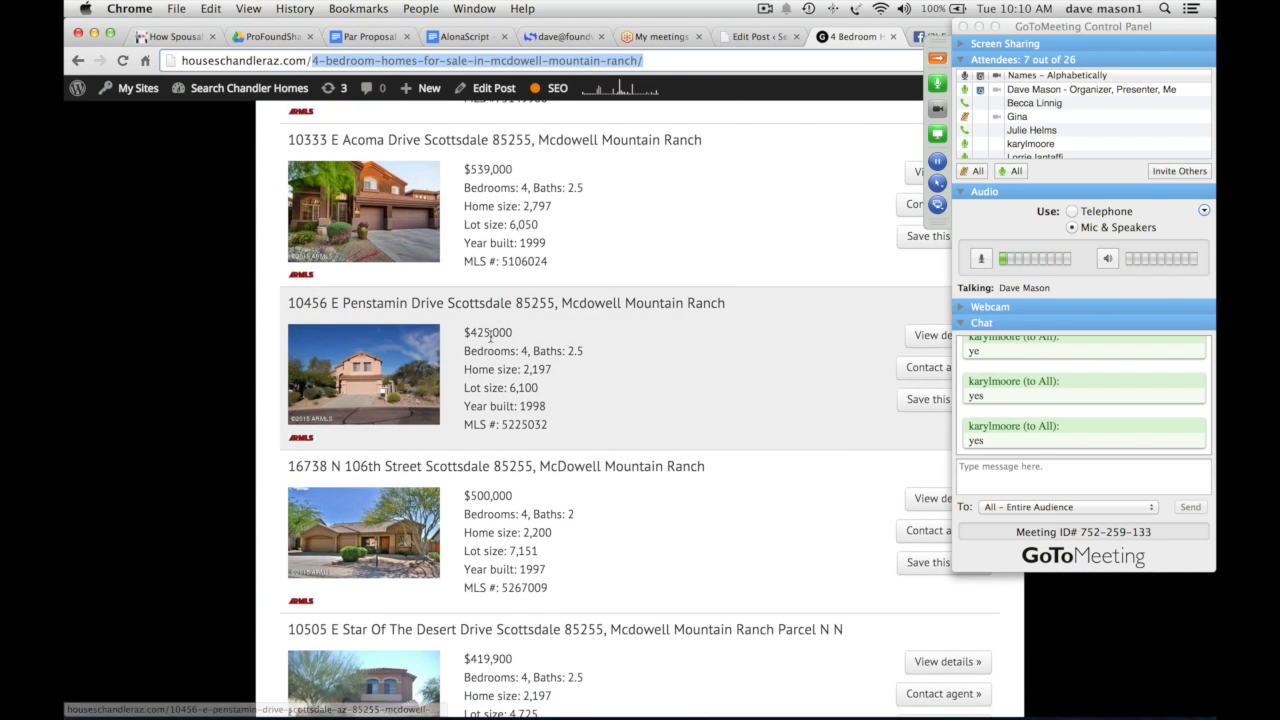
pyautogui.click(494, 306)
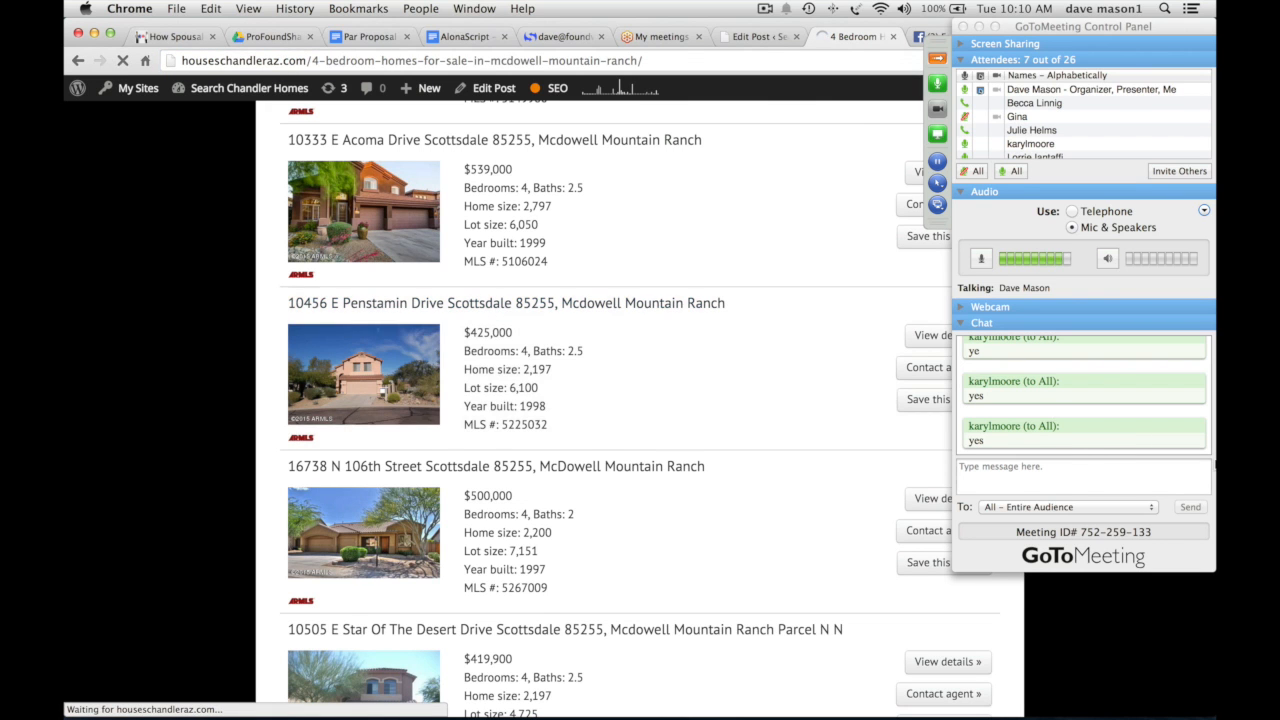